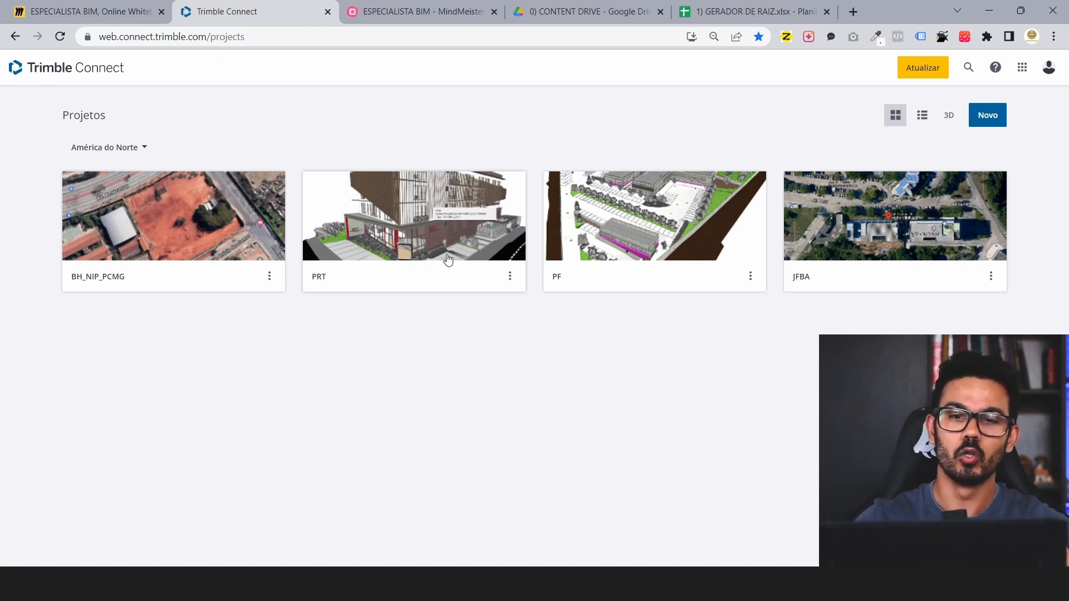
In the PRT project's PRT folder, select all IFC models and open them in the 3D viewer, denying the BCF topics extension access.
left_click(448, 260)
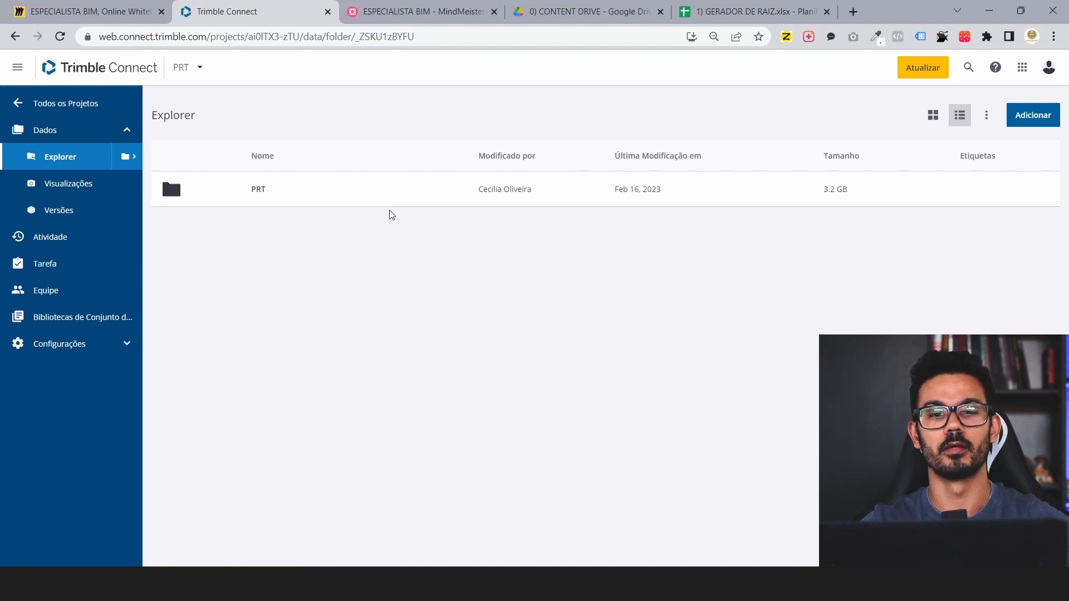
left_click(258, 190)
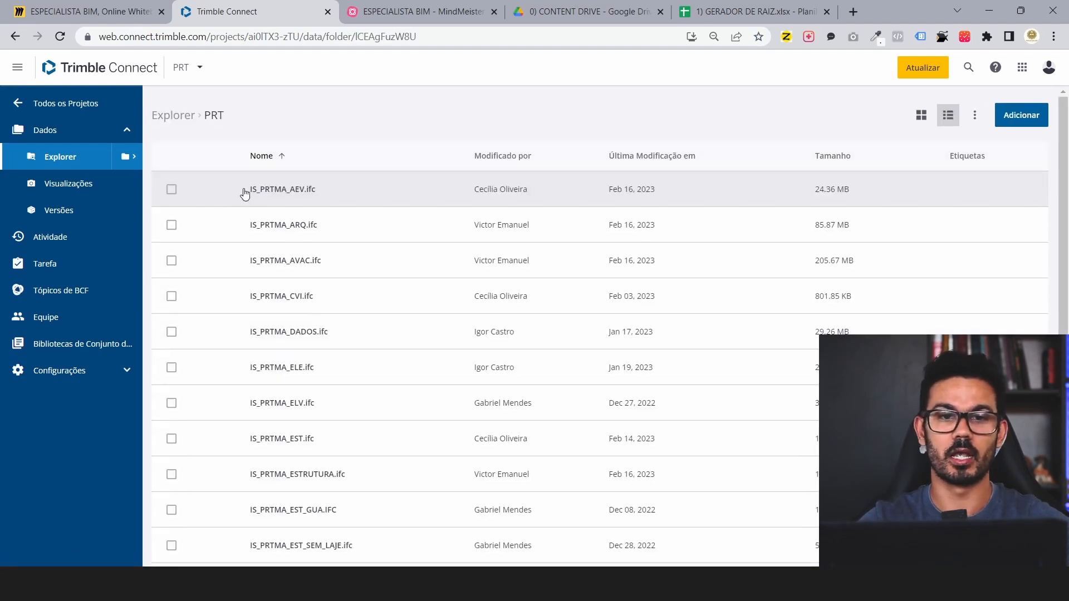
left_click(181, 190)
scroll(210, 317, "down", 5)
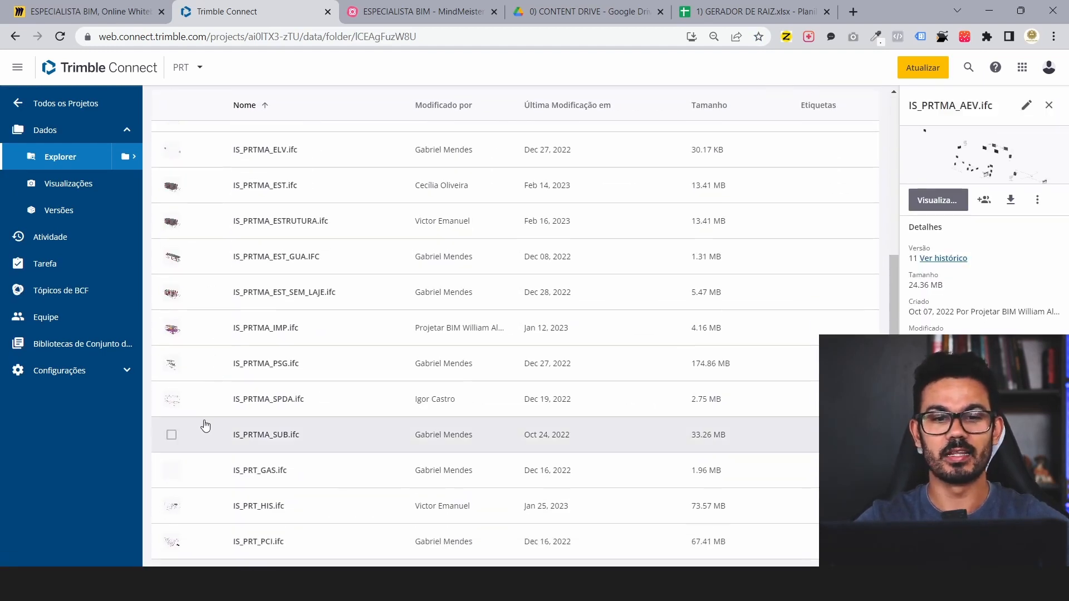
left_click(171, 542, "shift")
left_click(1009, 149)
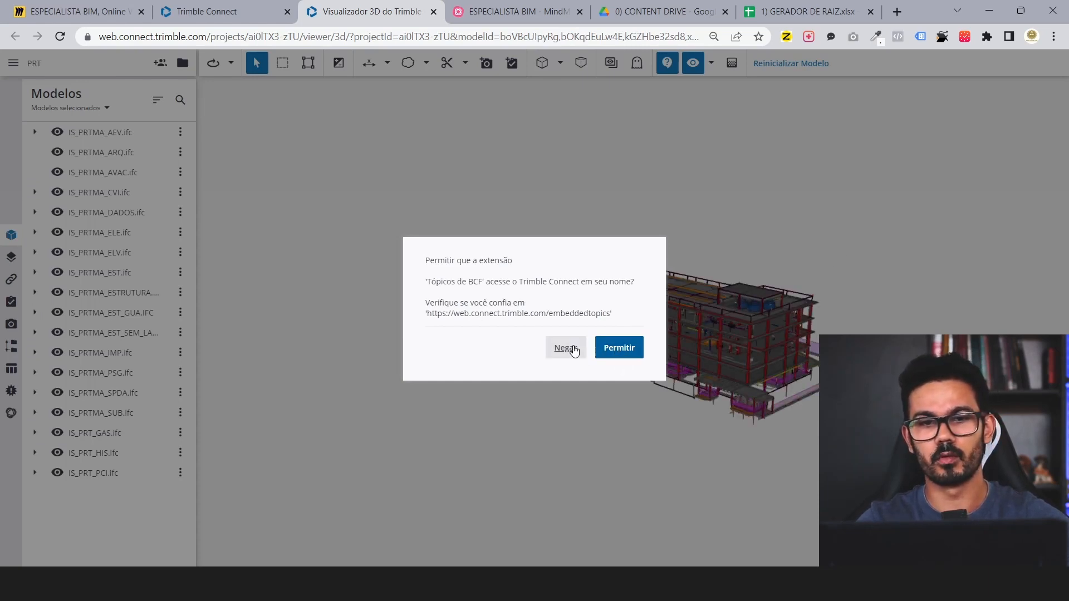
left_click(566, 348)
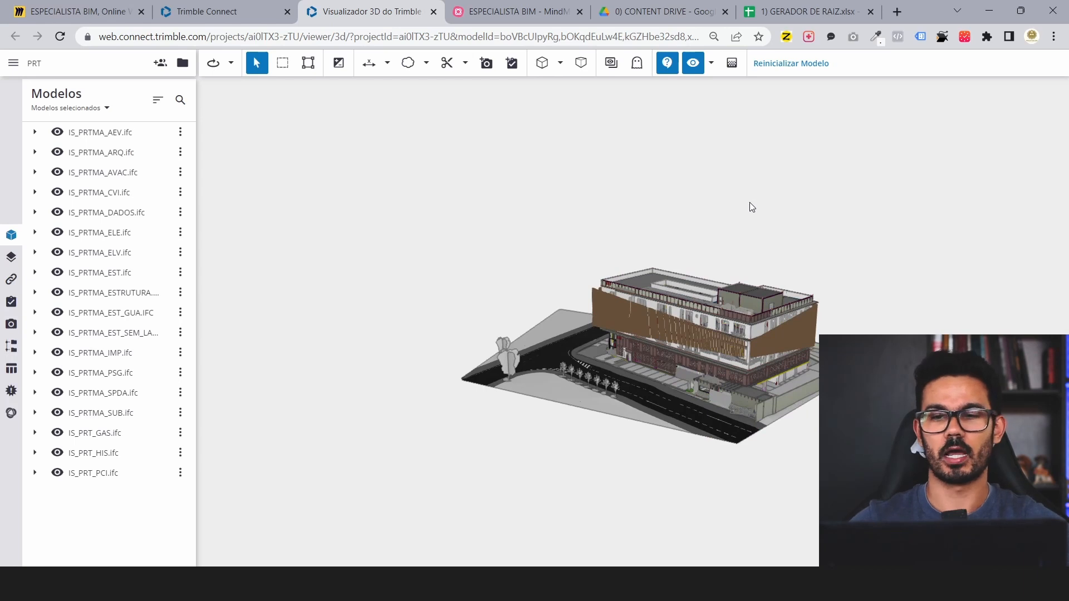
Examine the combined PRT building model from outside, focusing on the street facade, timber screens and corner entrance.
left_click_drag(610, 359, 707, 326)
scroll(677, 300, "up", 3)
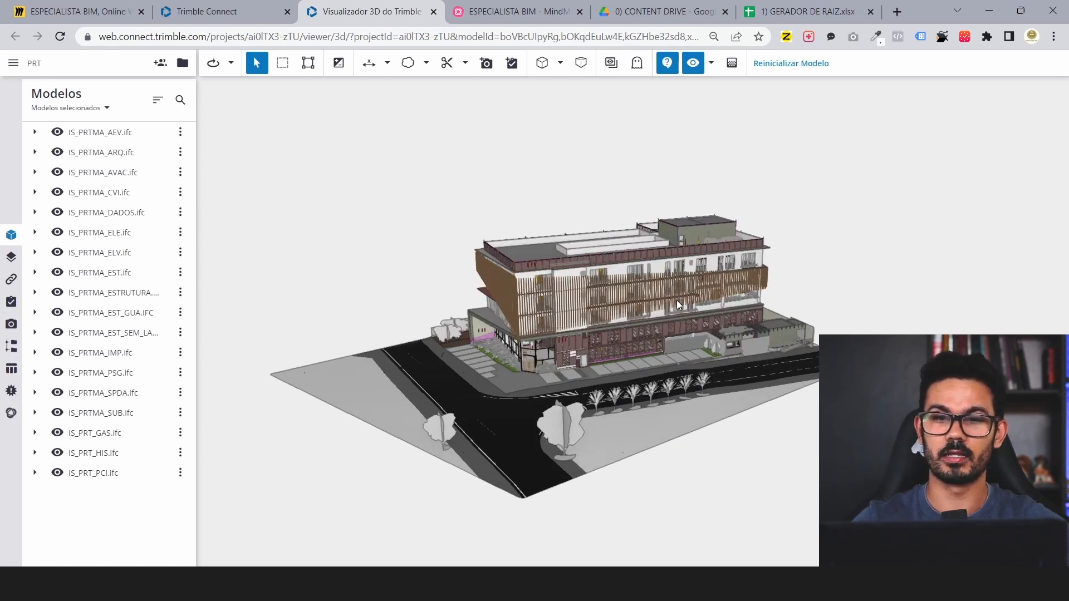
scroll(426, 387, "up", 5)
scroll(426, 387, "up", 3)
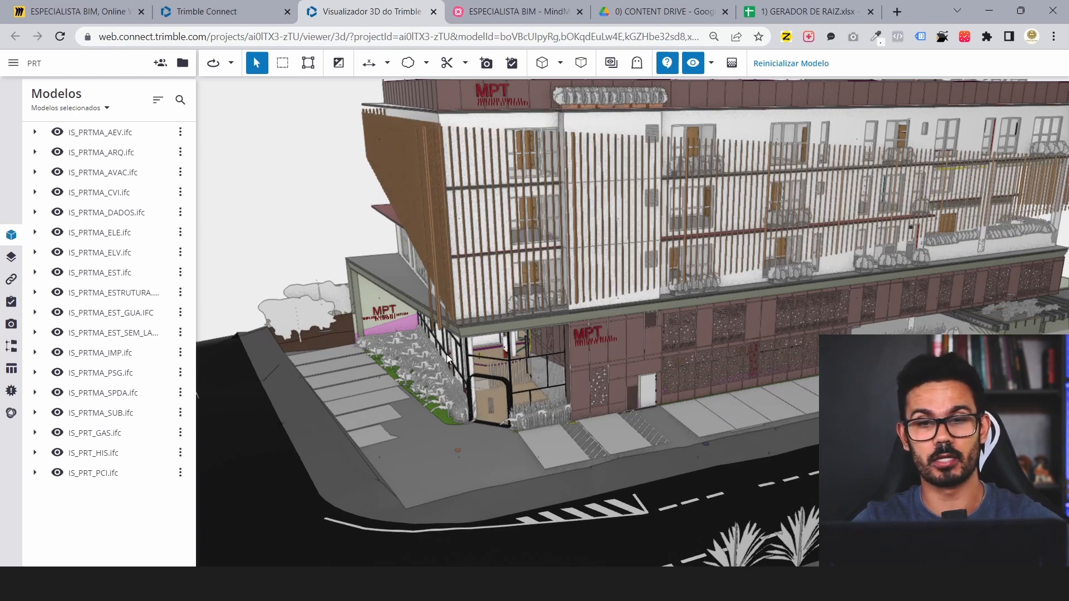
left_click_drag(446, 355, 462, 402)
scroll(429, 435, "up", 3)
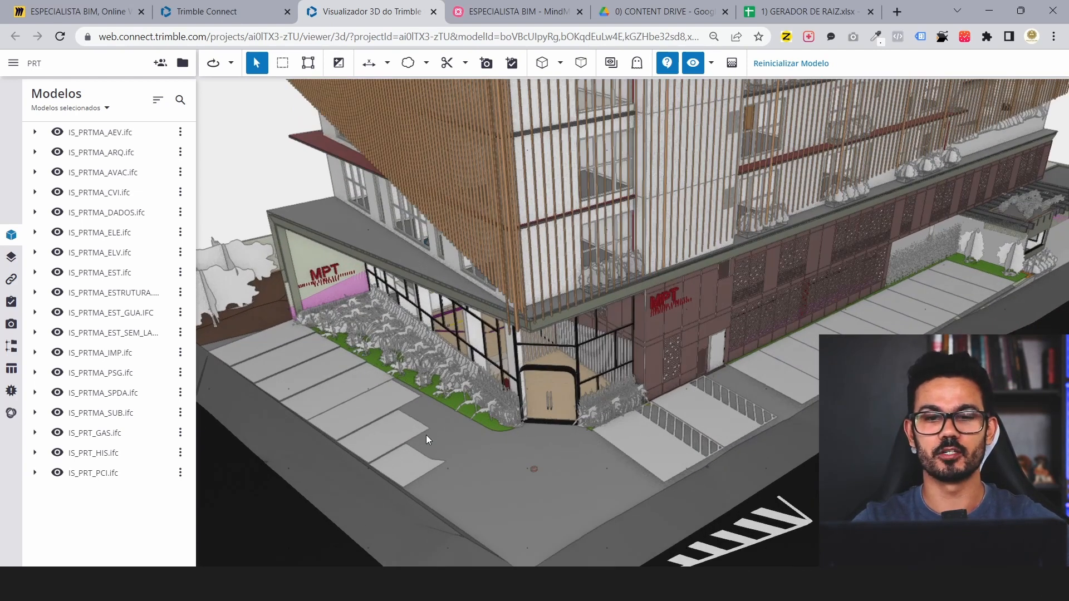
scroll(461, 356, "up", 6)
scroll(577, 346, "down", 5)
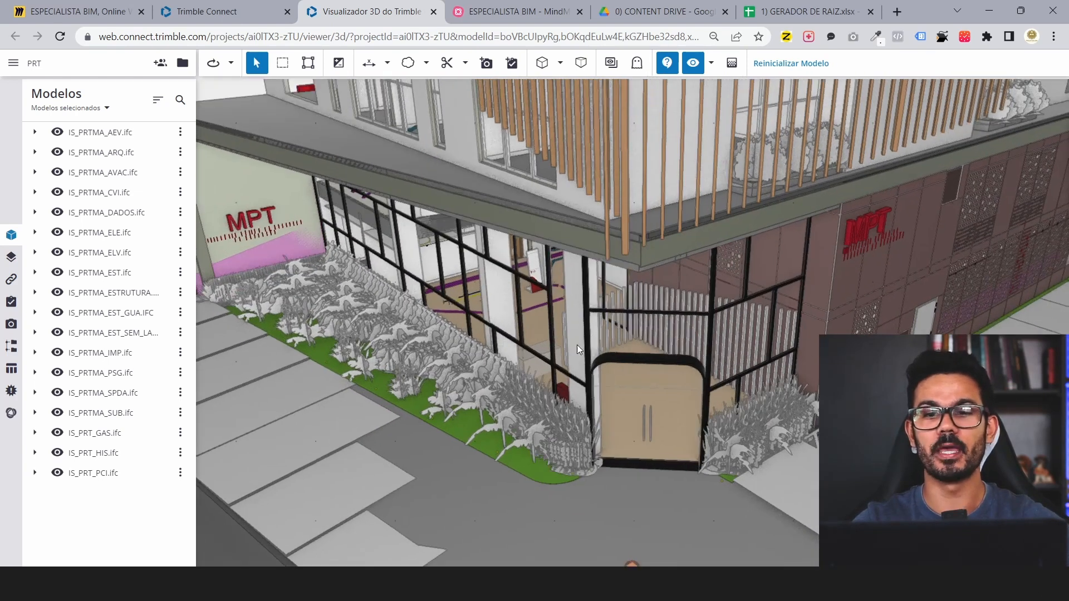
scroll(583, 339, "down", 6)
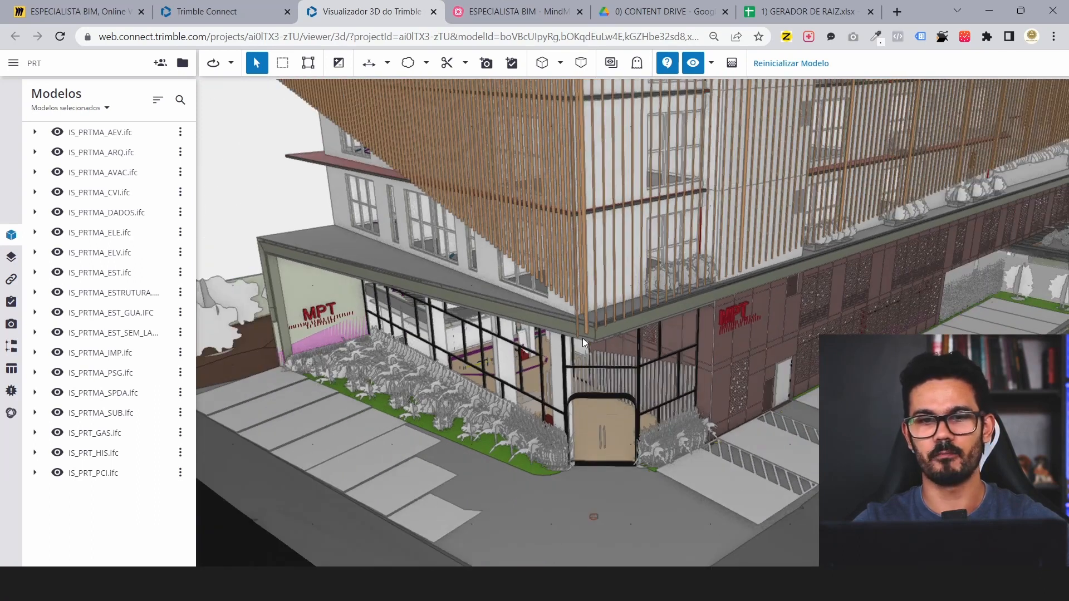
scroll(623, 329, "down", 4)
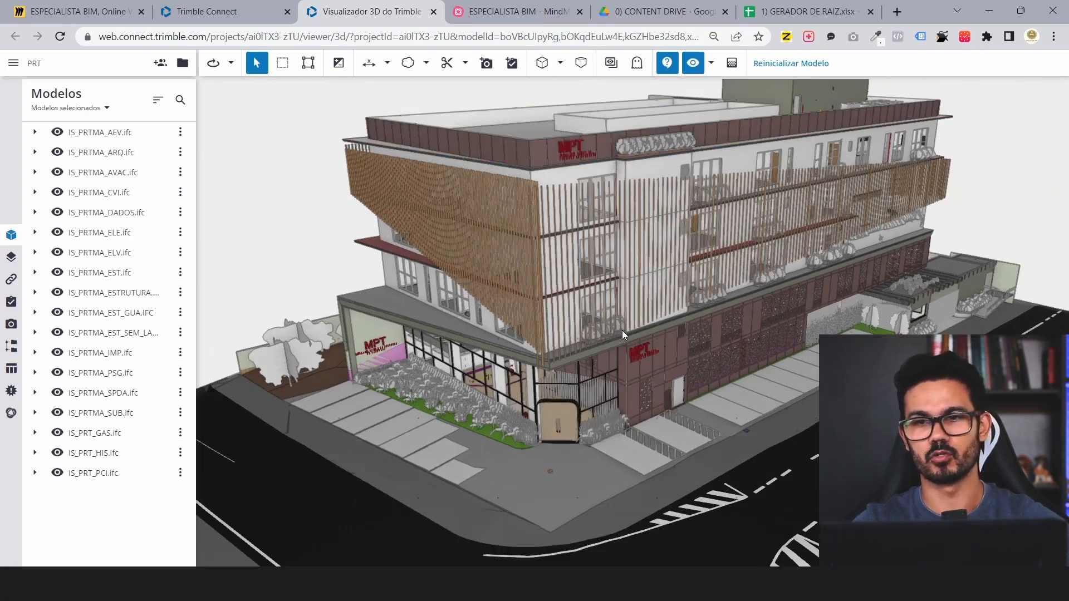
Hide the IS_PRTMA_ARQ.ifc model and examine the structure, planters and building-services piping inside and around the floors.
left_click(57, 152)
left_click_drag(934, 323, 719, 351)
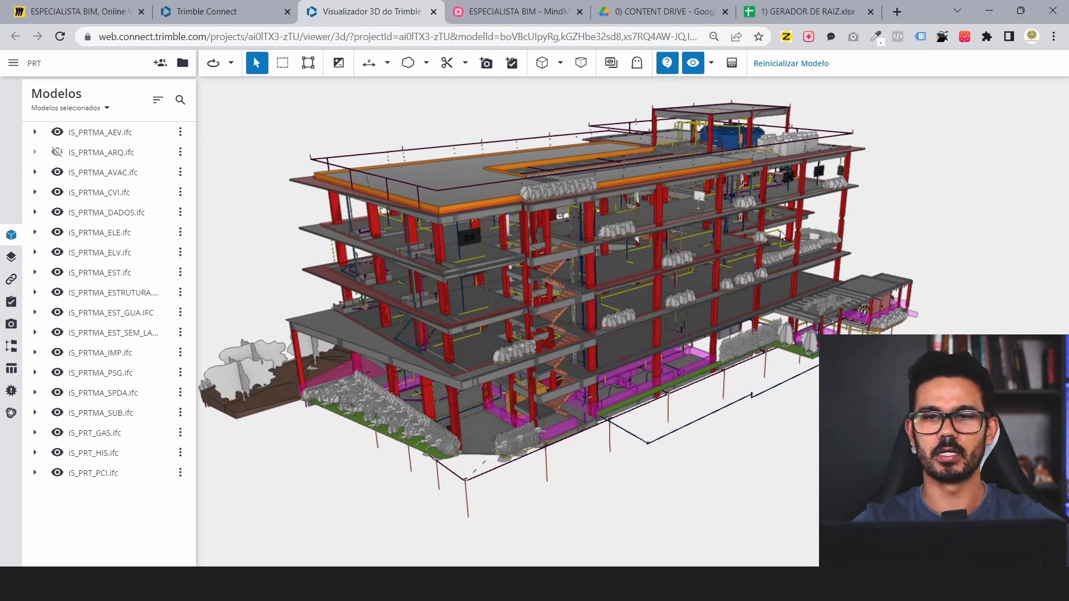
scroll(590, 354, "up", 10)
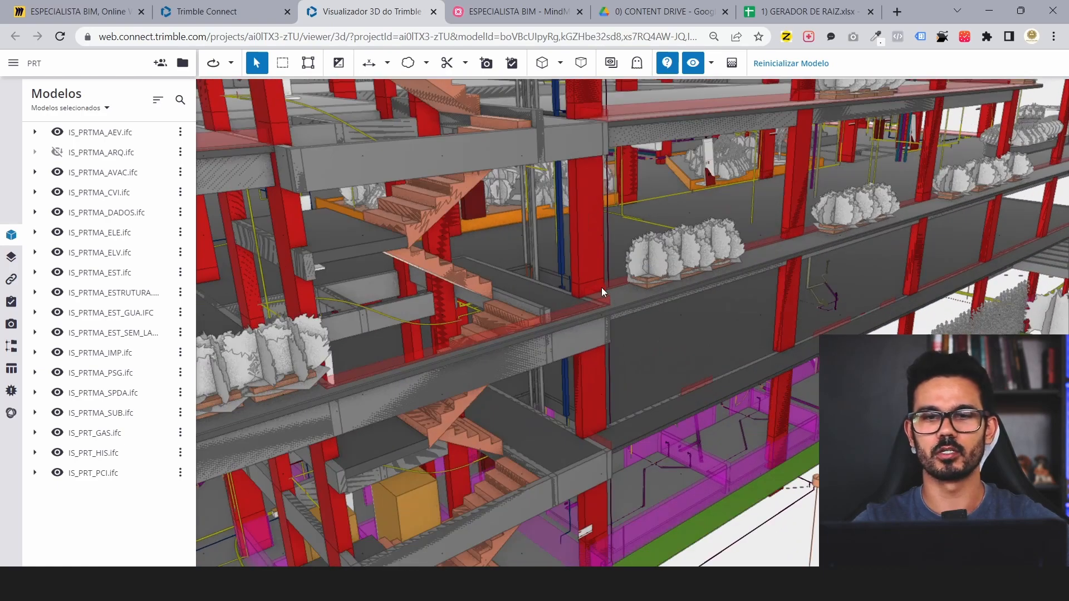
scroll(574, 286, "up", 10)
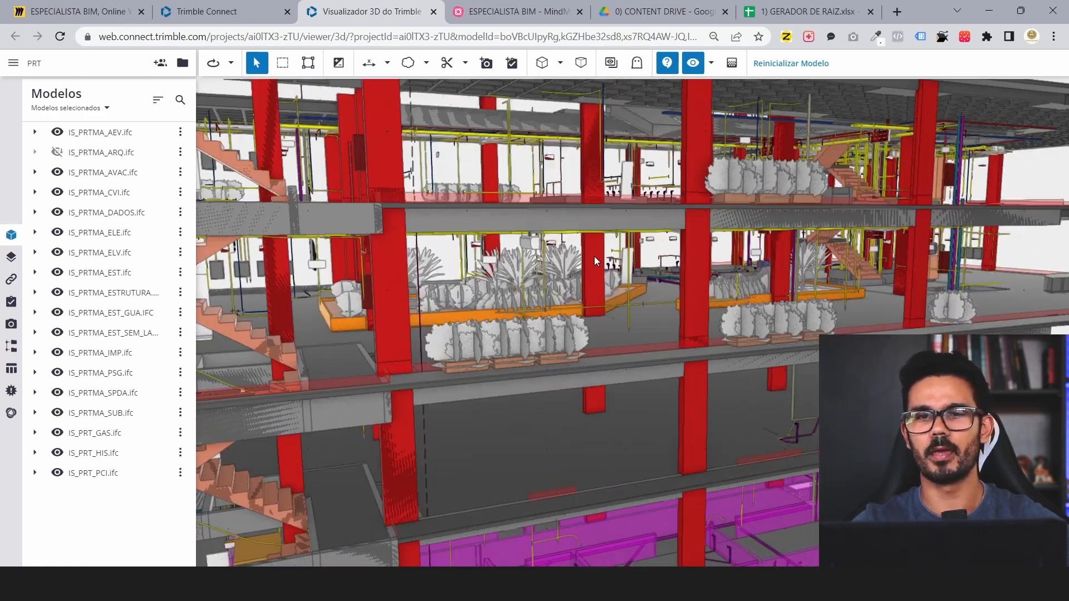
scroll(565, 305, "up", 10)
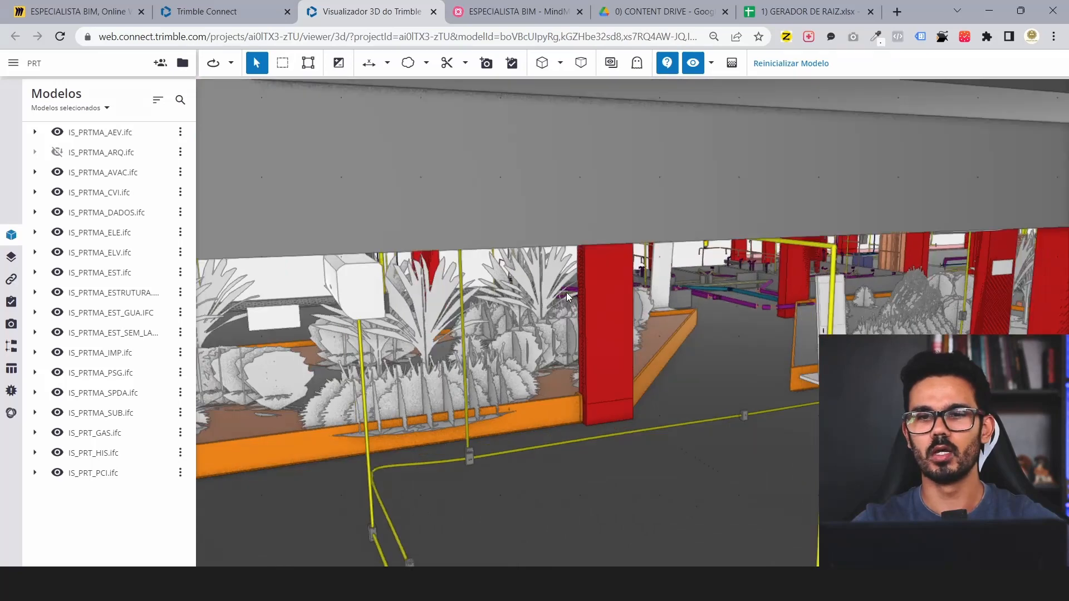
scroll(630, 322, "up", 5)
left_click_drag(641, 332, 734, 262)
scroll(735, 262, "up", 3)
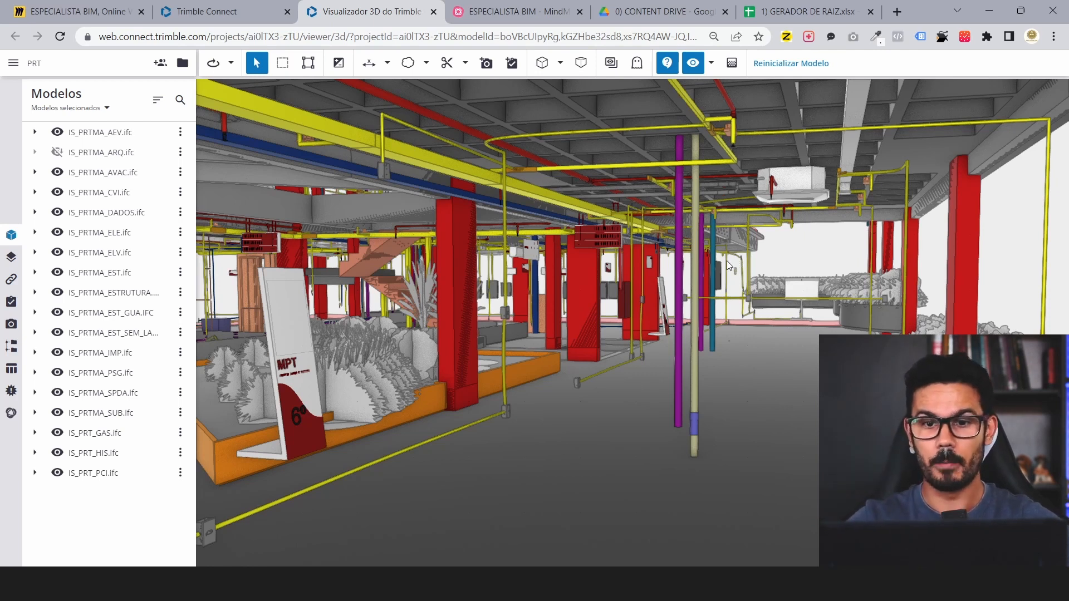
scroll(593, 301, "up", 10)
scroll(592, 306, "down", 10)
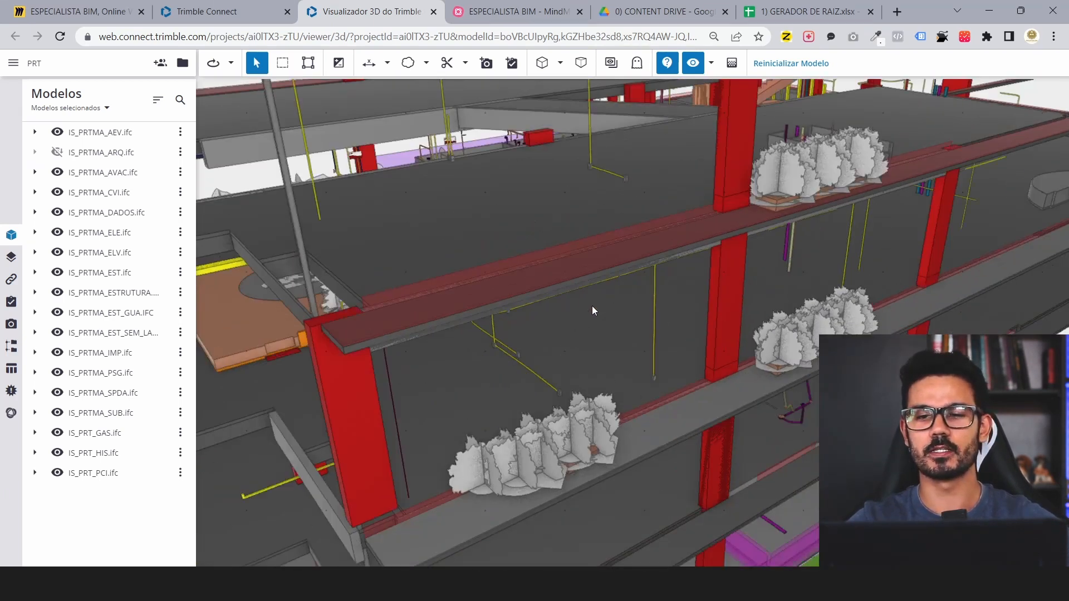
scroll(596, 309, "down", 3)
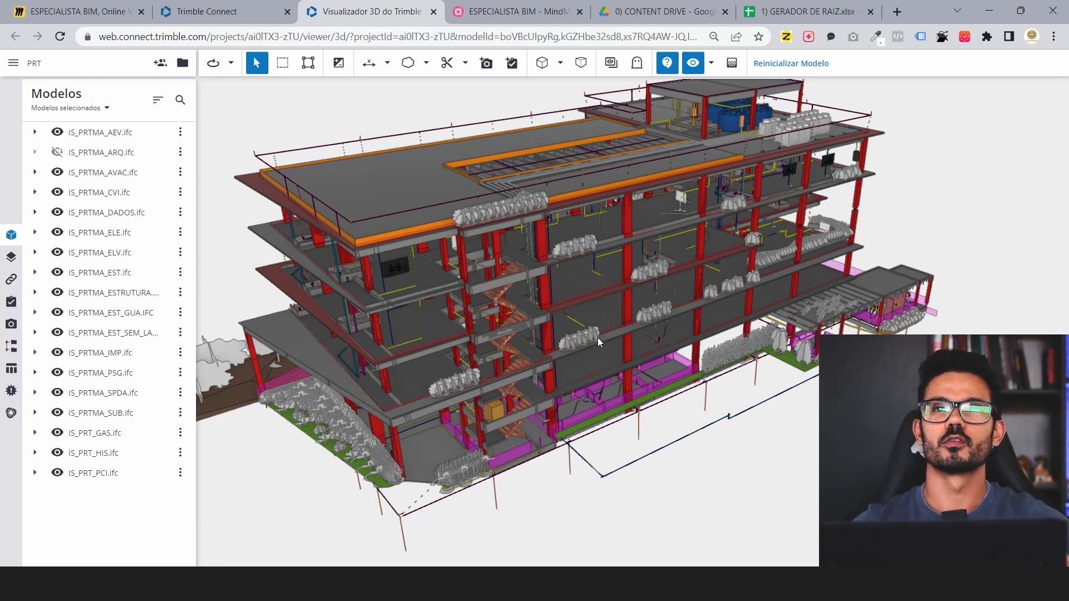
left_click_drag(532, 336, 624, 320)
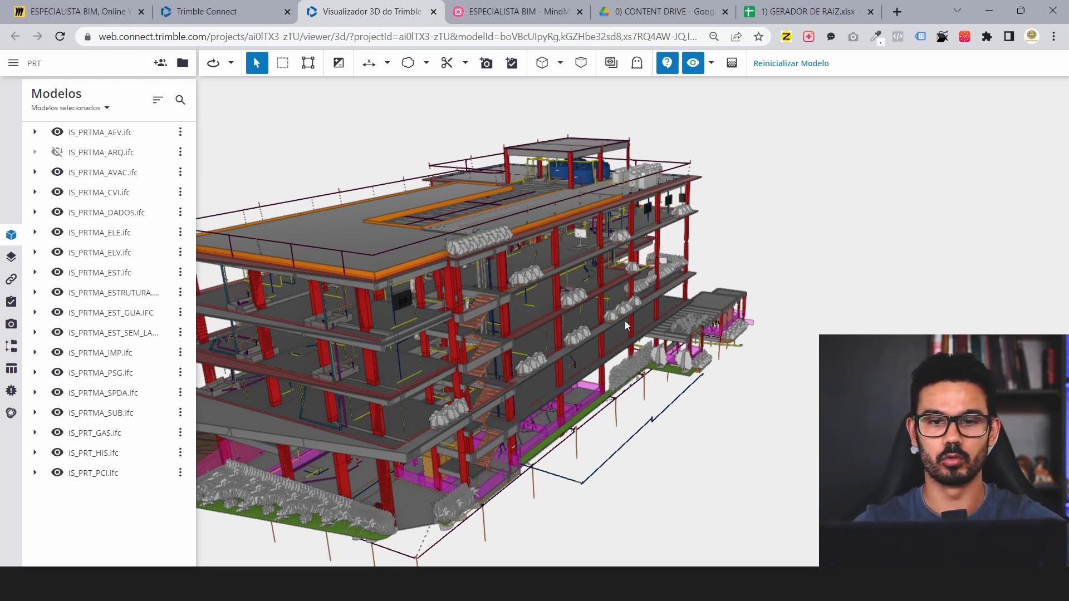
scroll(650, 306, "down", 5)
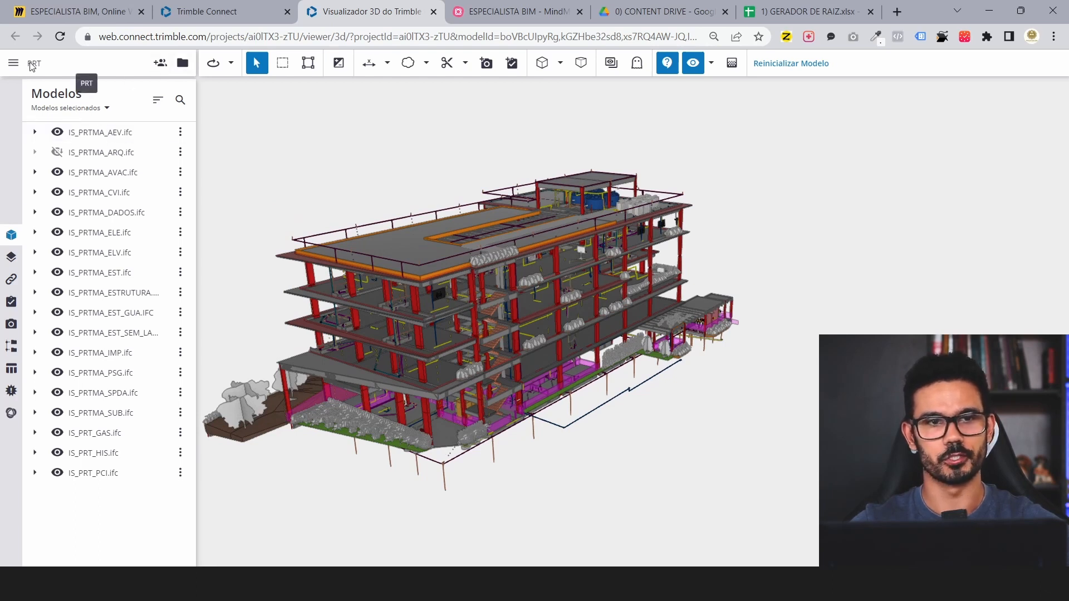
Return to the project file explorer, switch from PRT to the JFBA project and open its JFBA folder.
left_click(181, 63)
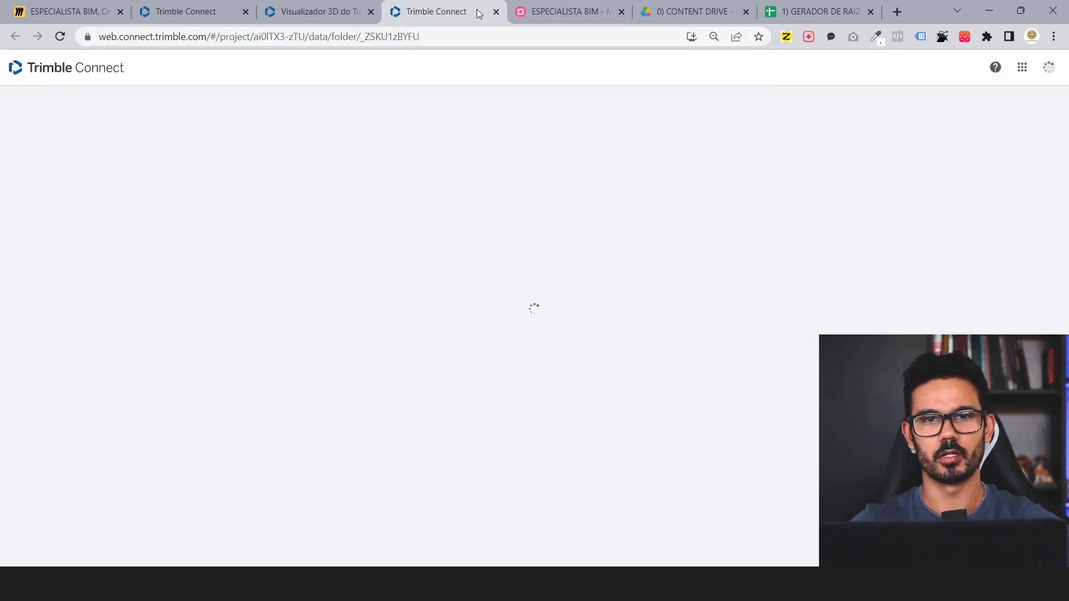
left_click(496, 11)
left_click(207, 9)
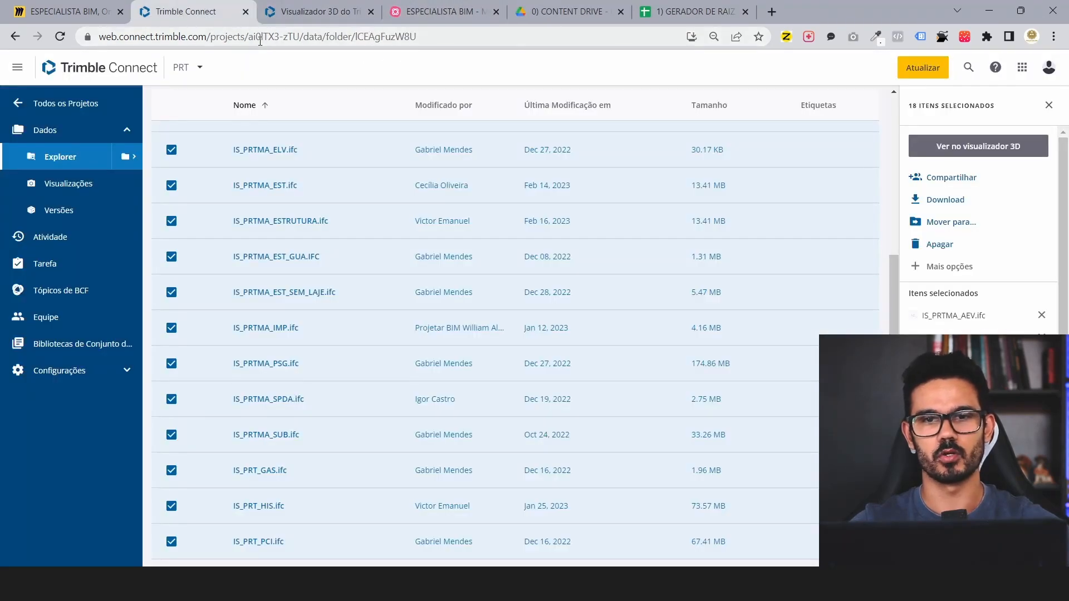
scroll(184, 107, "up", 5)
left_click(187, 67)
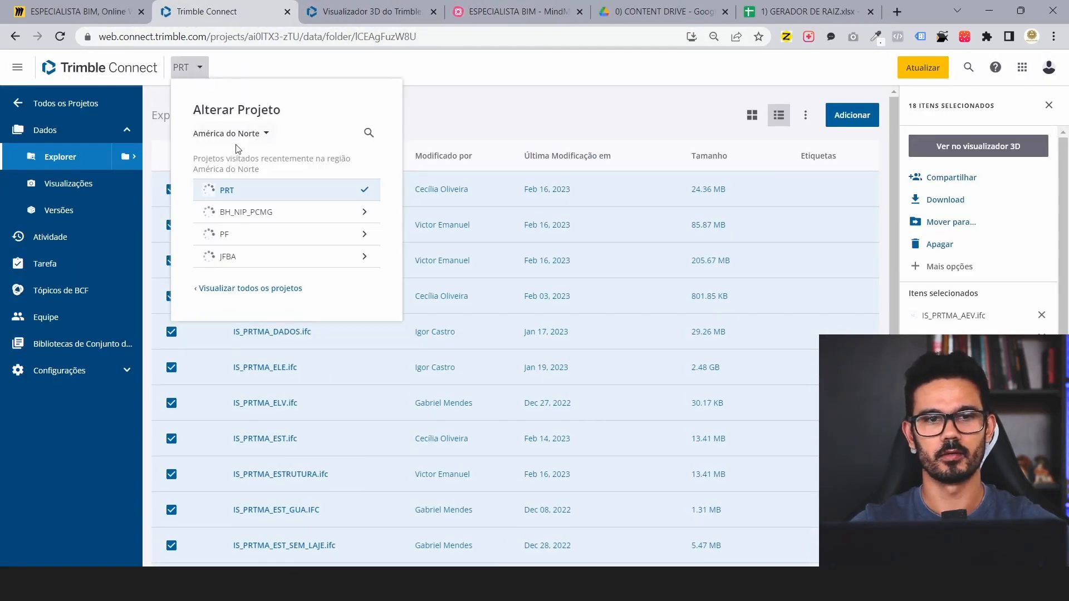
left_click(228, 257)
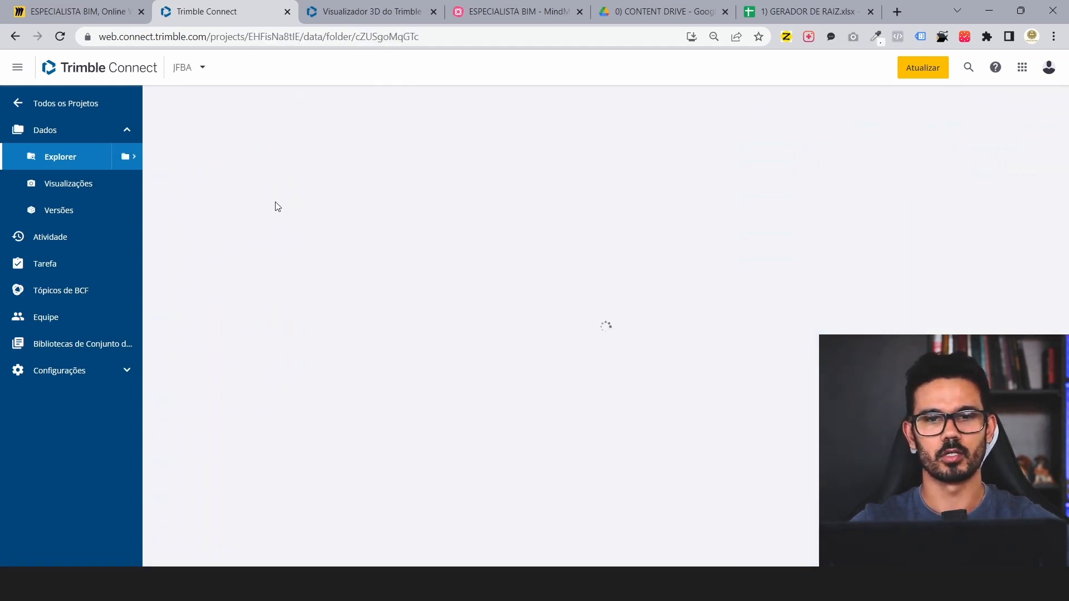
left_click(262, 190)
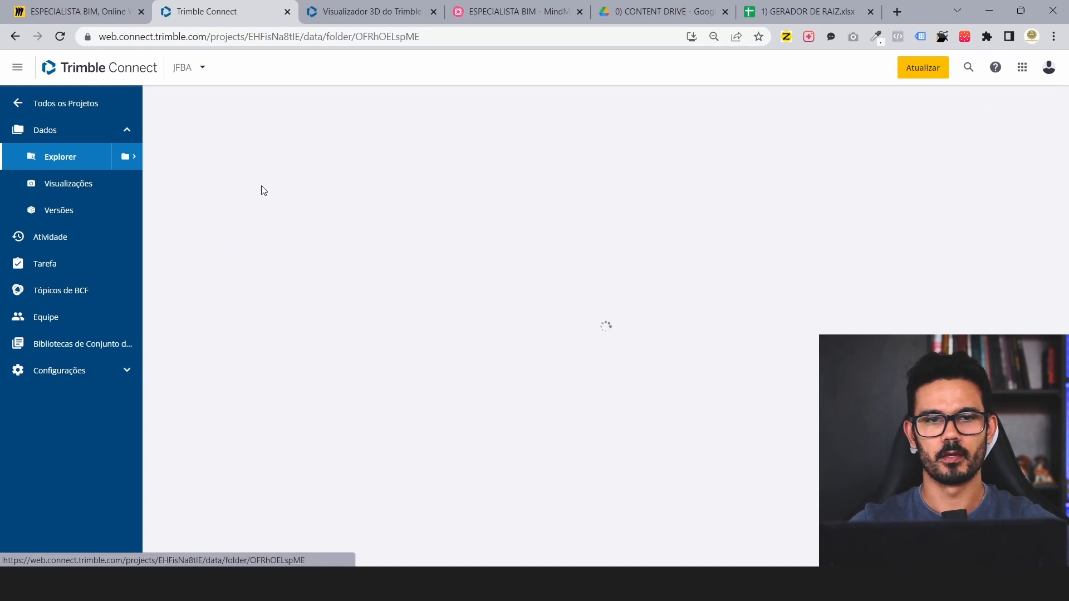
Select all IFC files from IS_JFBA_AEV.ifc through IS_JFBA_TER.ifc and open them together in the 3D viewer.
left_click(253, 192)
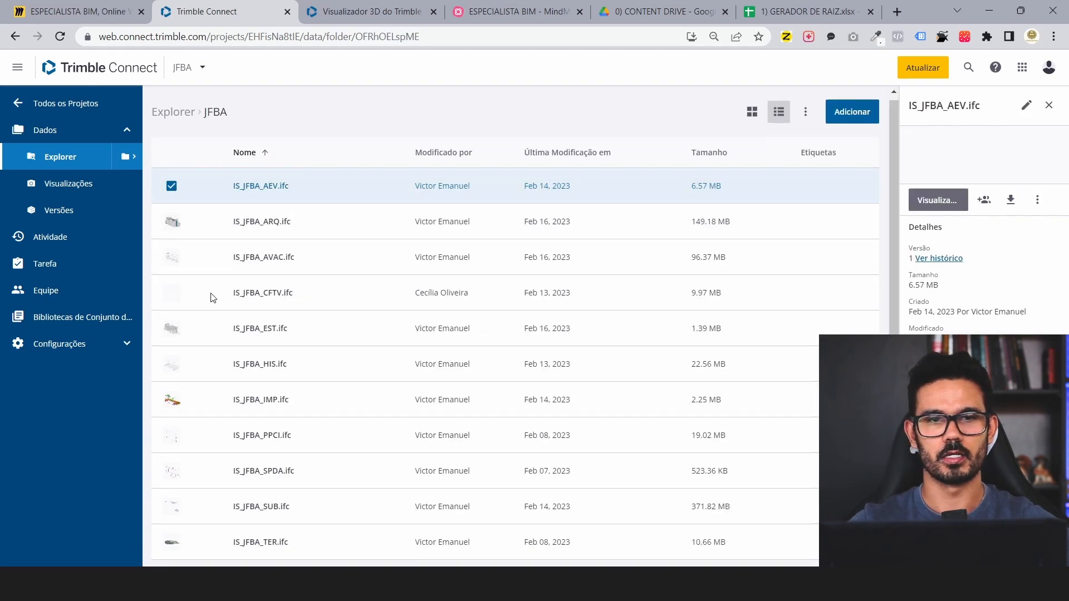
left_click(172, 541, "shift")
left_click(1027, 152)
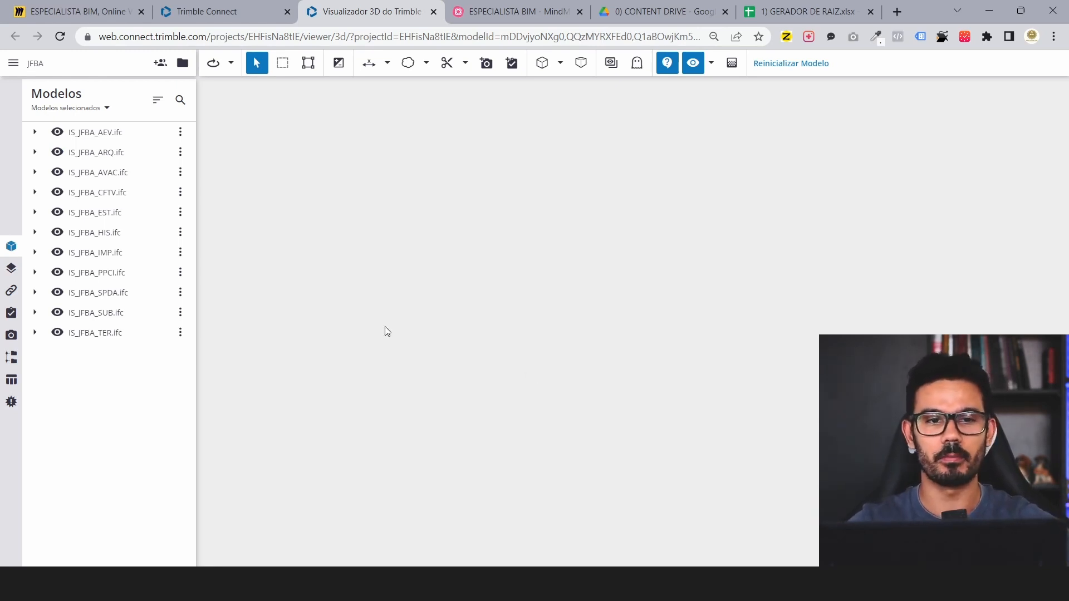
Highlight the IS_JFBA_AVAC.ifc model and turn off the IFC element types (Tipos de elementos IFC) visibility filter.
left_click(105, 171)
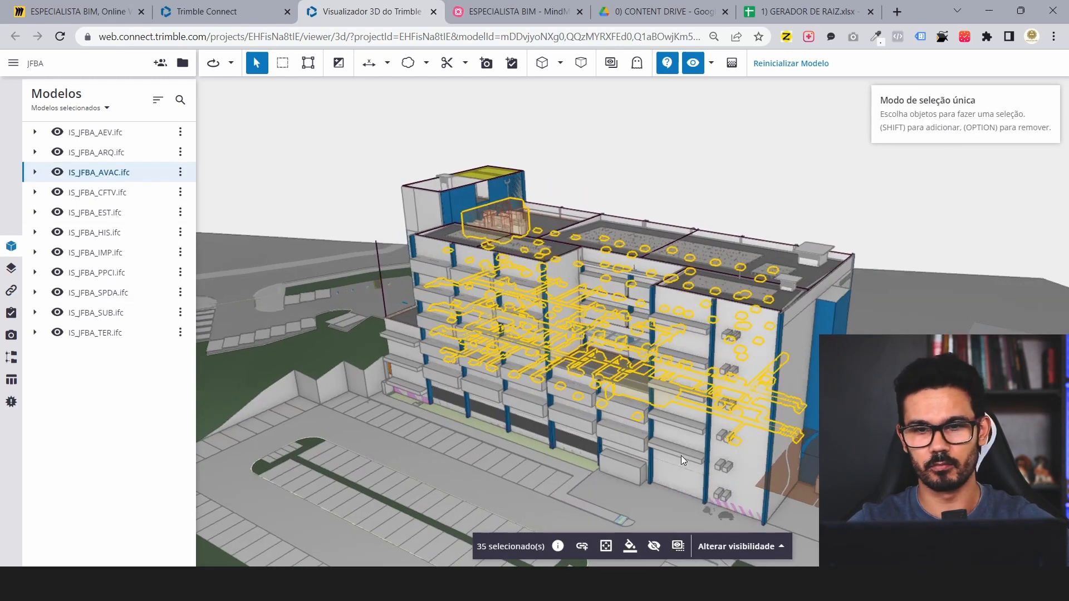
scroll(664, 450, "up", 3)
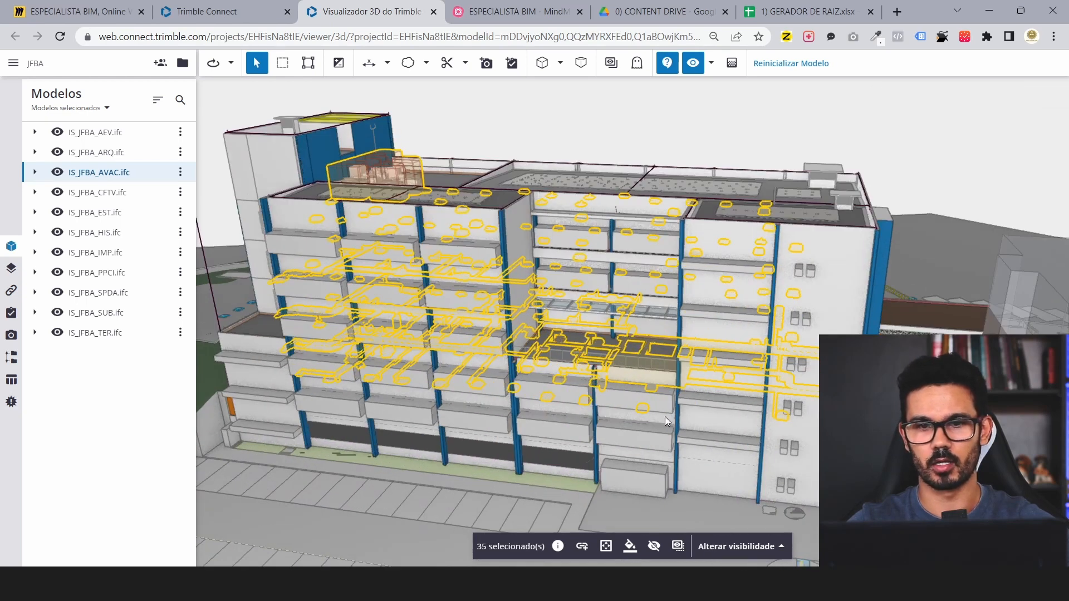
left_click(713, 65)
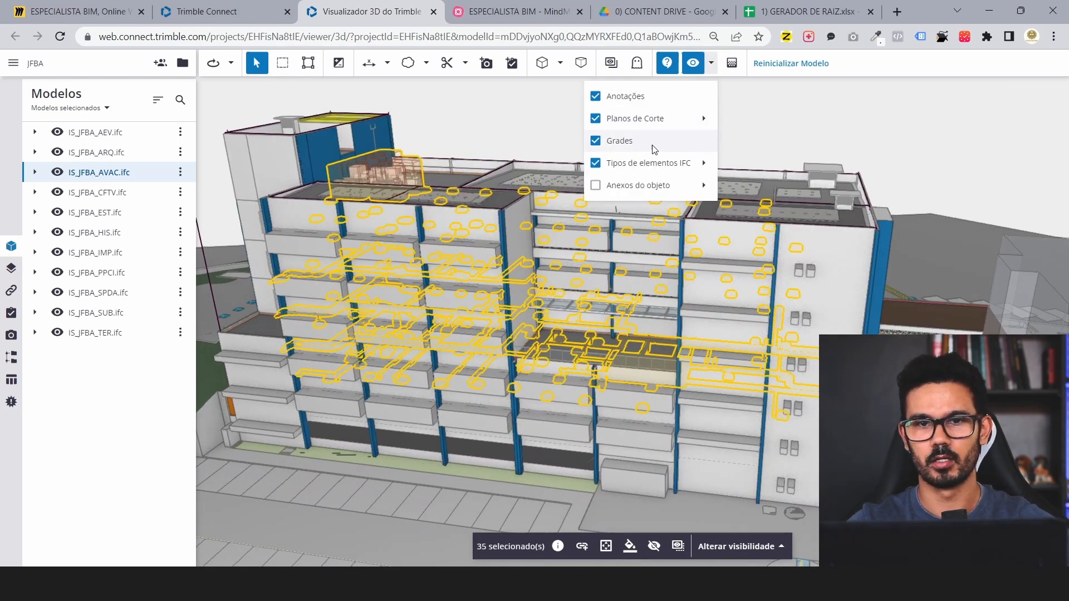
left_click(595, 164)
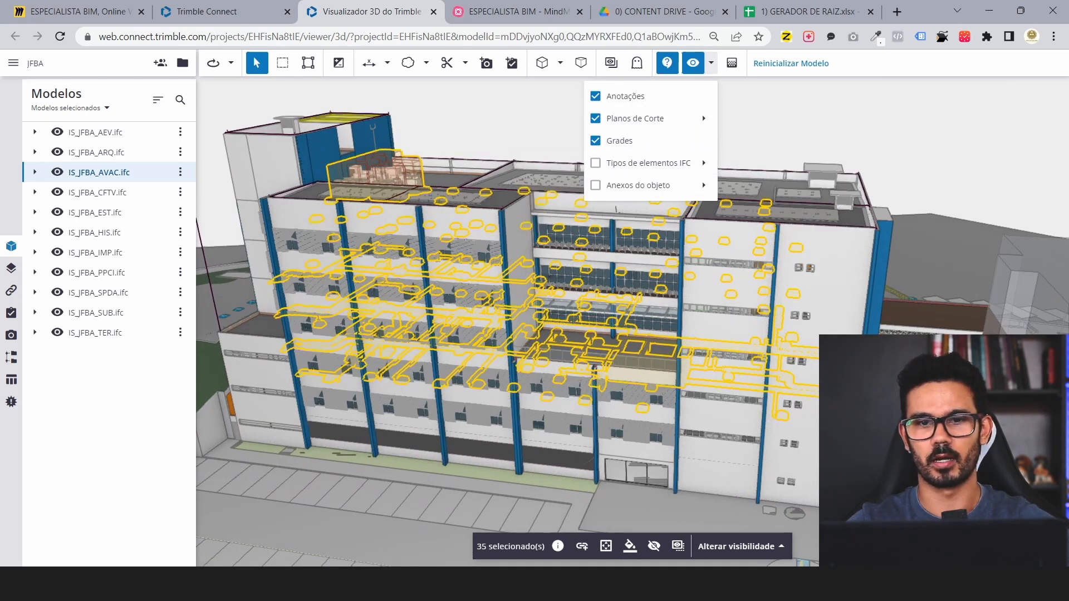
left_click_drag(740, 334, 688, 346)
left_click(874, 176)
Examine the JFBA building from several sides, including its window facades, perforated screens, roof and rooftop equipment.
left_click(533, 302)
scroll(688, 340, "up", 3)
left_click_drag(791, 339, 682, 301)
scroll(682, 302, "down", 3)
middle_click_drag(781, 244, 506, 302)
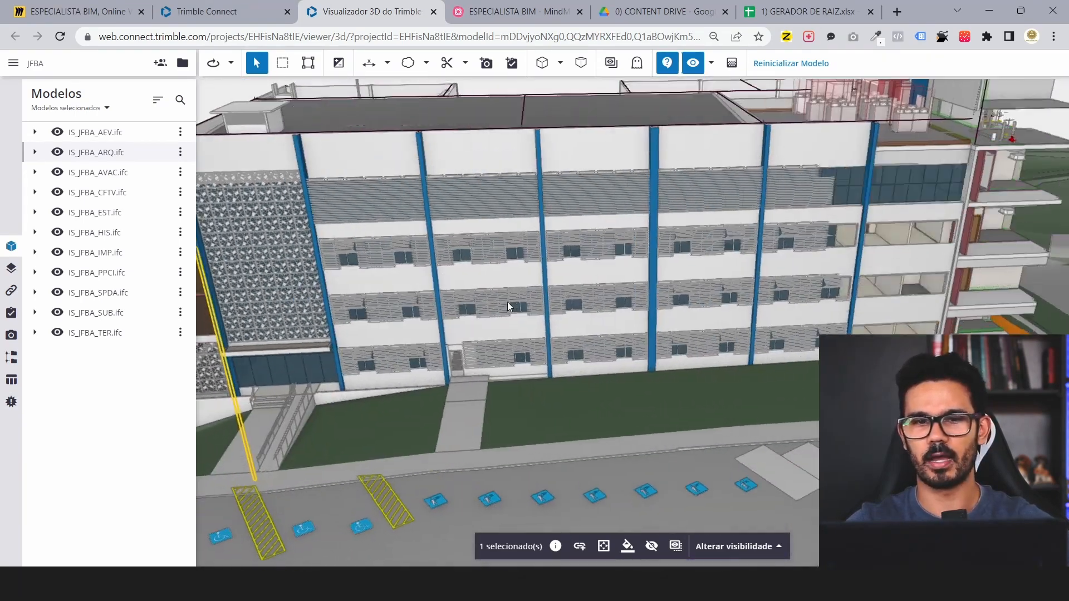
scroll(696, 292, "down", 2)
left_click_drag(735, 308, 668, 313)
scroll(887, 134, "up", 3)
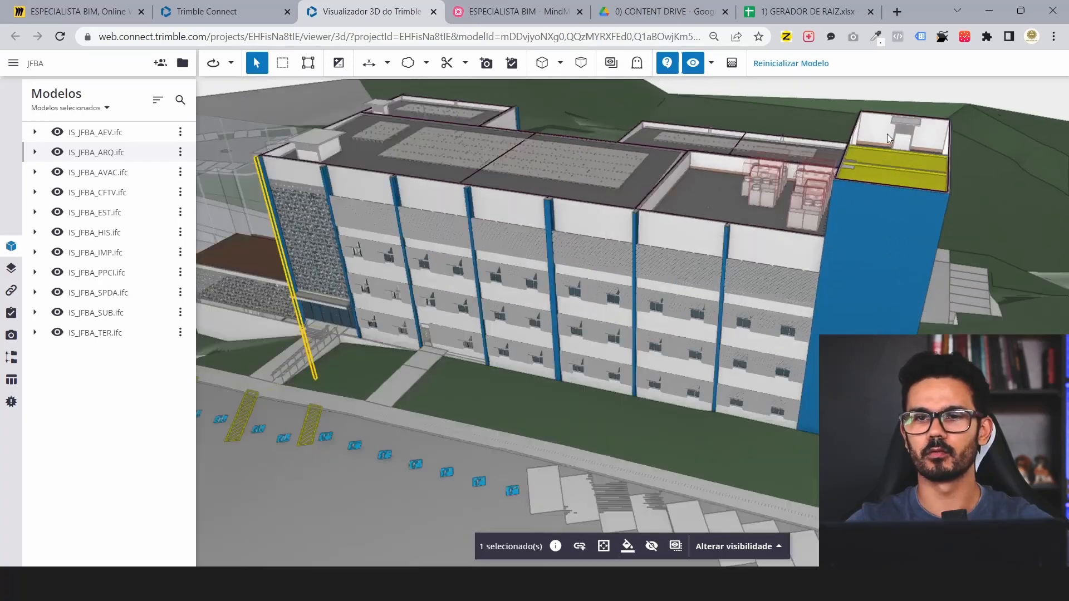
scroll(711, 239, "up", 2)
scroll(711, 239, "down", 3)
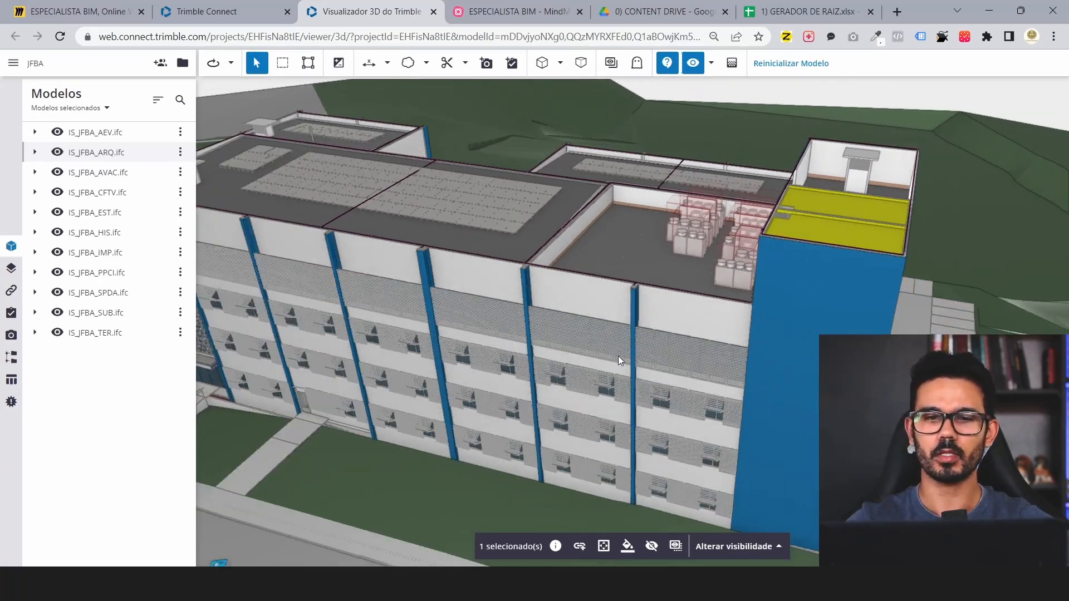
left_click_drag(618, 356, 602, 346)
scroll(603, 345, "down", 1)
scroll(603, 345, "down", 2)
left_click_drag(535, 380, 604, 348)
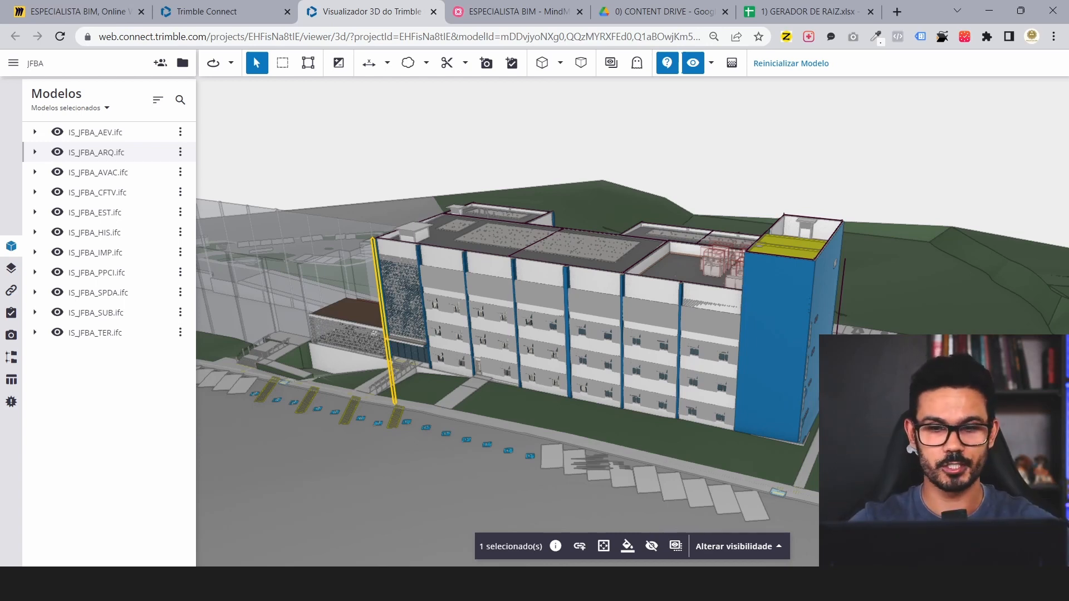
Switch to Revit's IS_JFBA_TER.rvt 3D view, inspect the building sunk into the terrain and select its IS_JFBA_ARQ.rvt link.
key("alt+Tab")
key("alt+Tab")
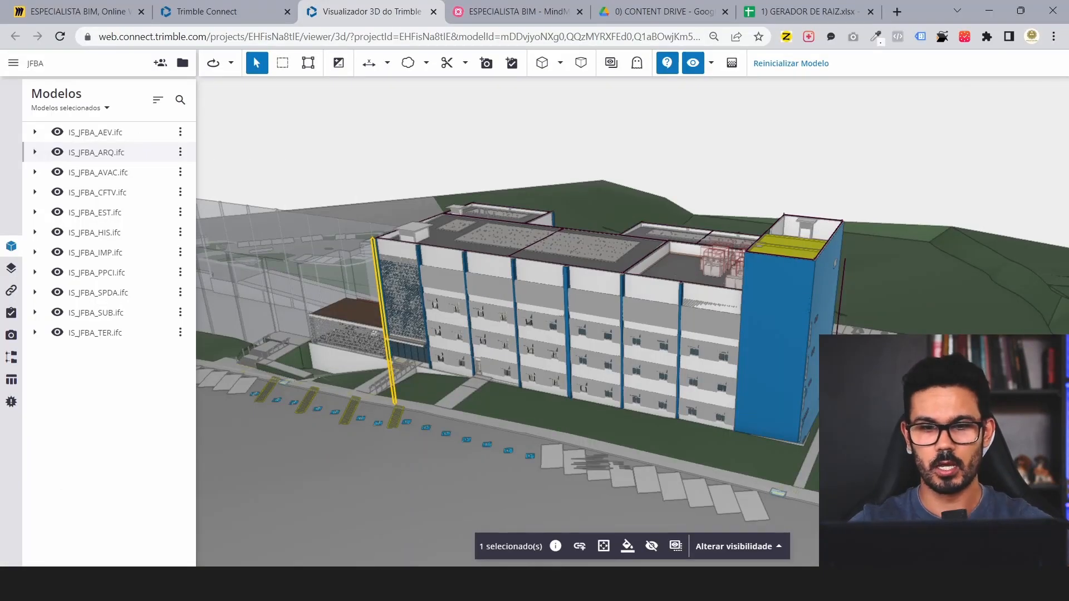
key("alt+Tab")
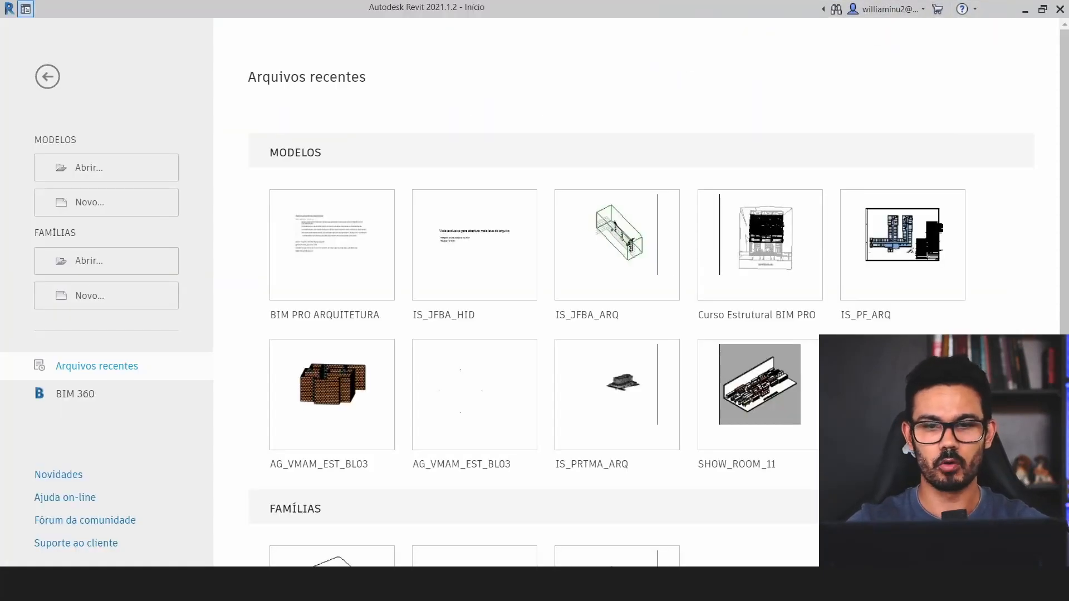
key("alt+Tab")
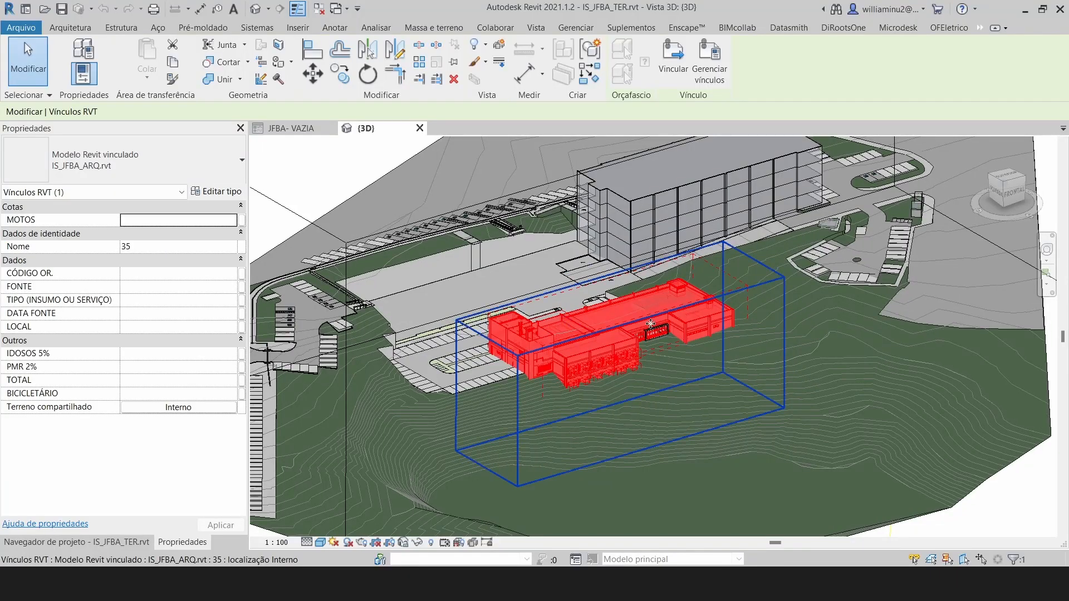
scroll(718, 309, "down", 2)
scroll(560, 360, "up", 2)
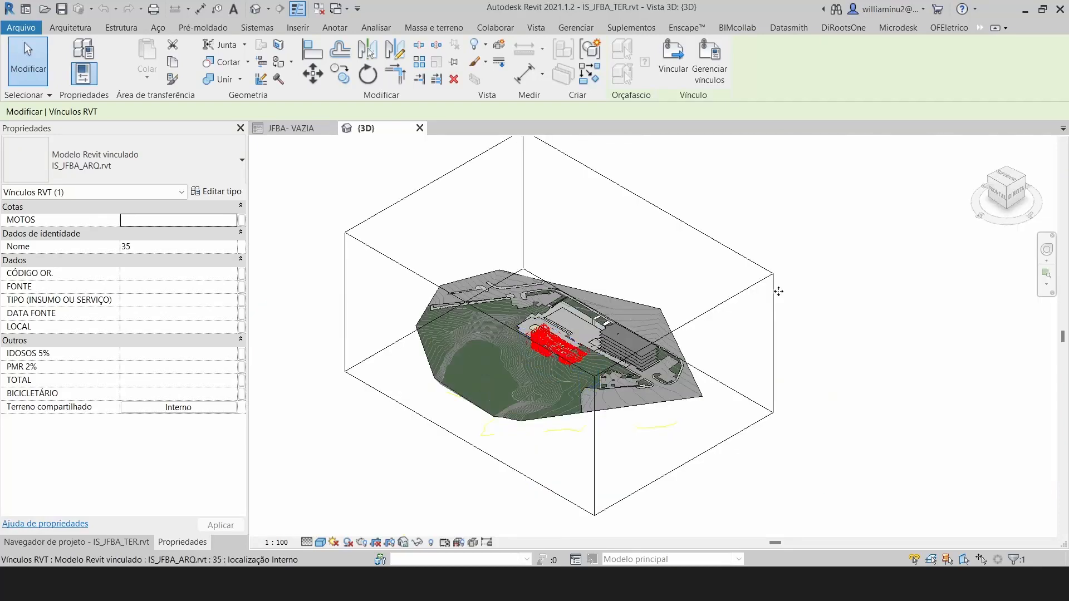
scroll(779, 298, "up", 5)
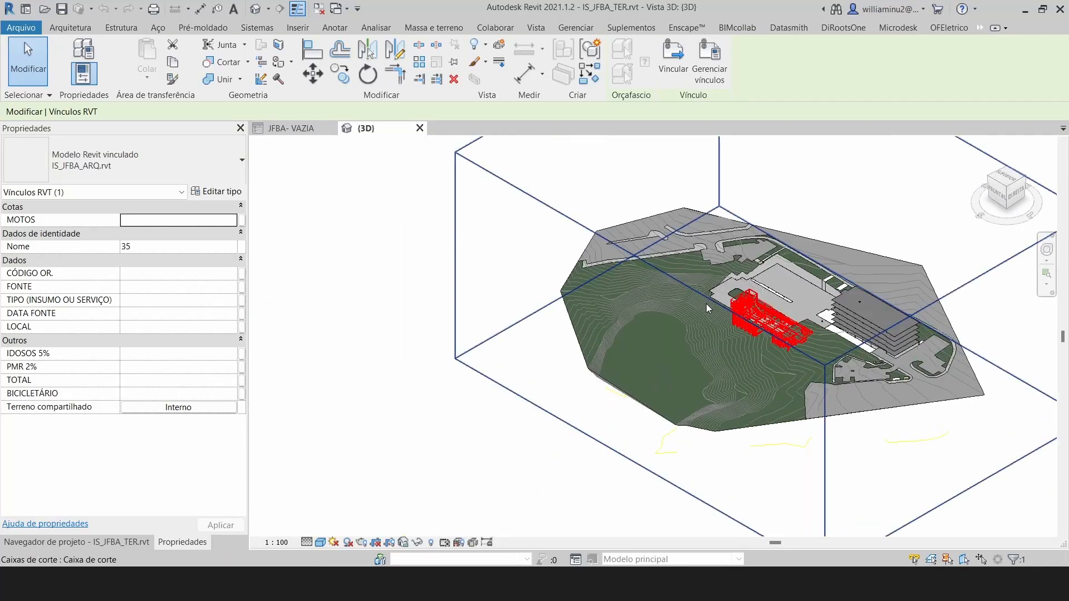
middle_click_drag(755, 300, 809, 321, "shift")
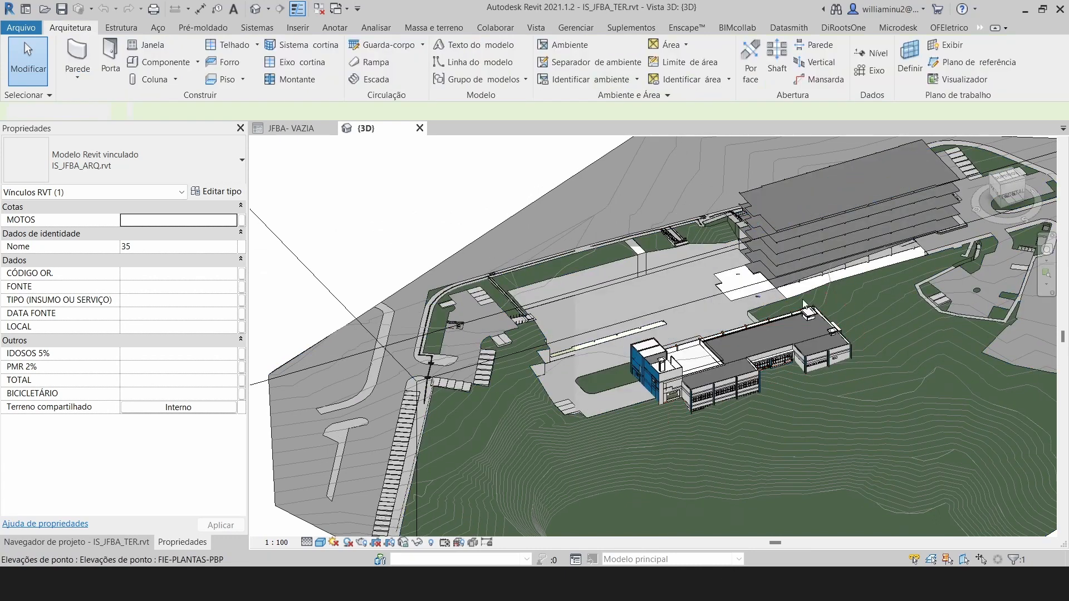
key("Escape")
scroll(752, 383, "up", 5)
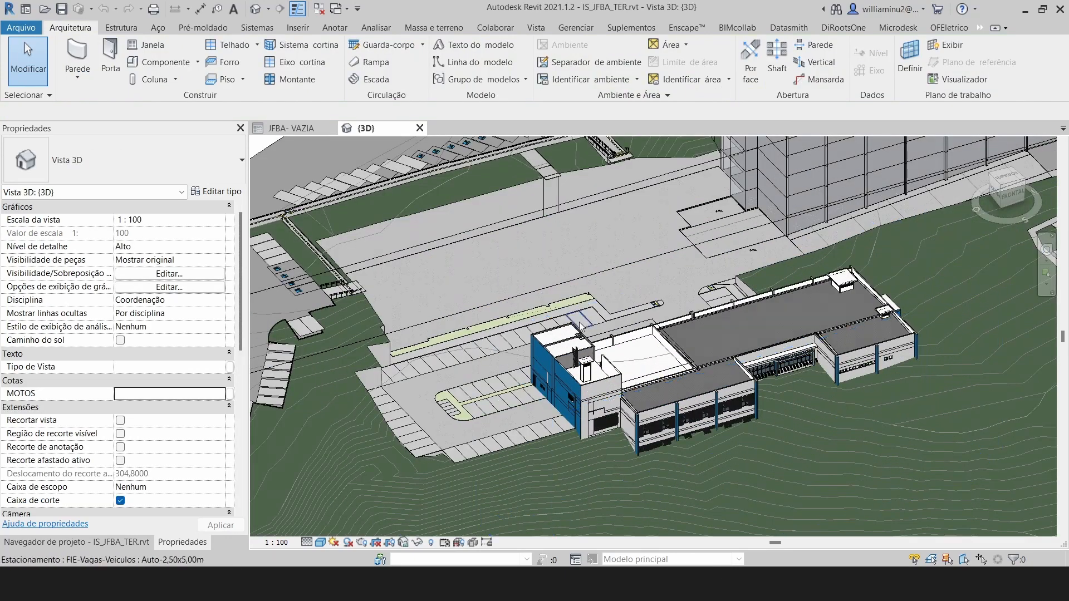
left_click(686, 378)
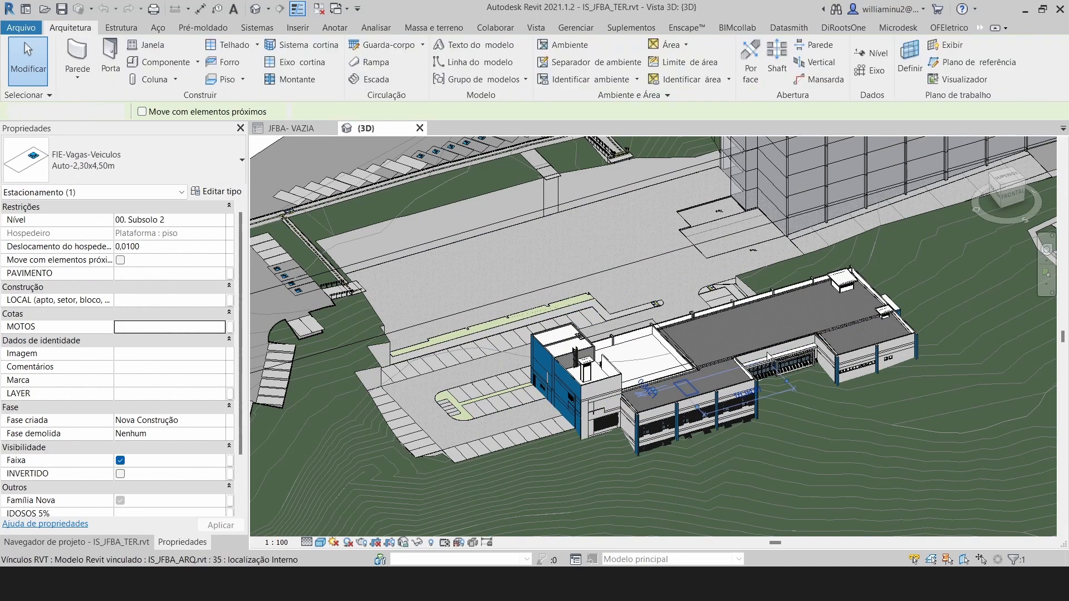
left_click(764, 340)
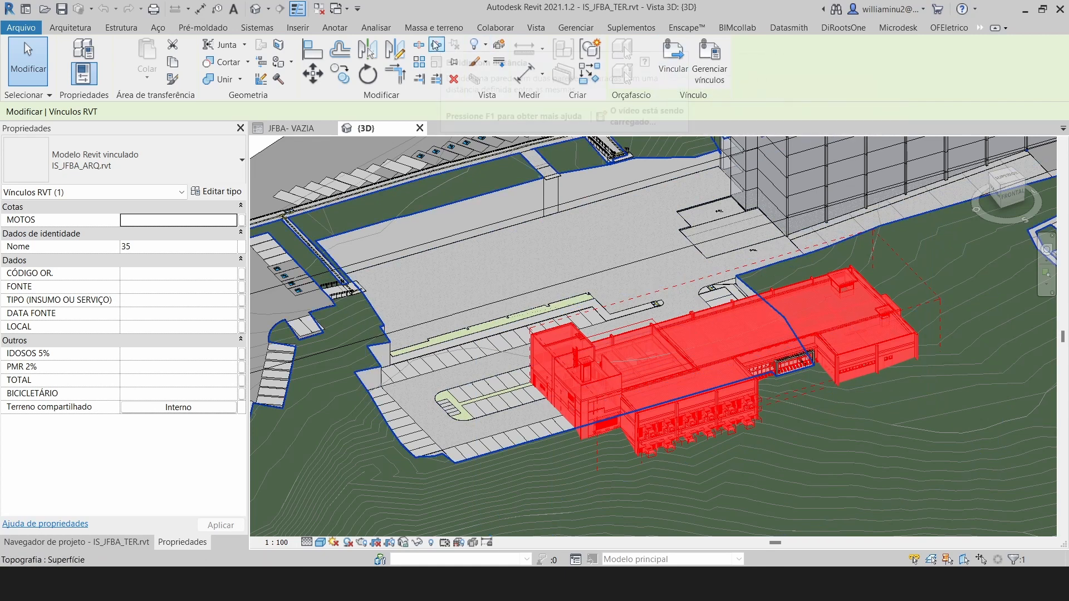
Remove the IS_JFBA_ARQ.rvt link from the terrain project through Manage Links and accept the removal.
left_click(575, 27)
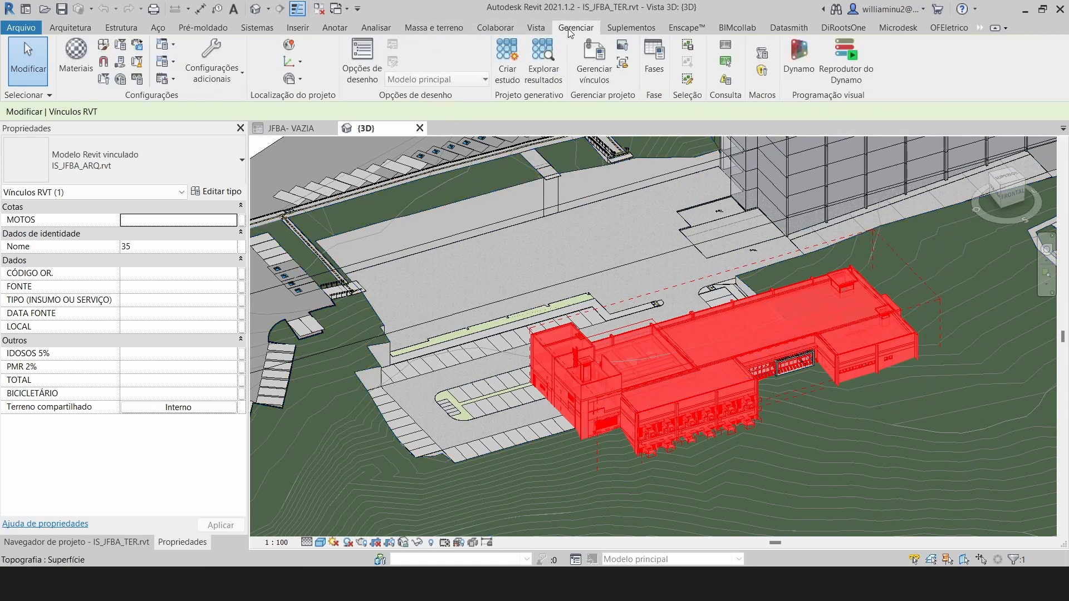
left_click(580, 75)
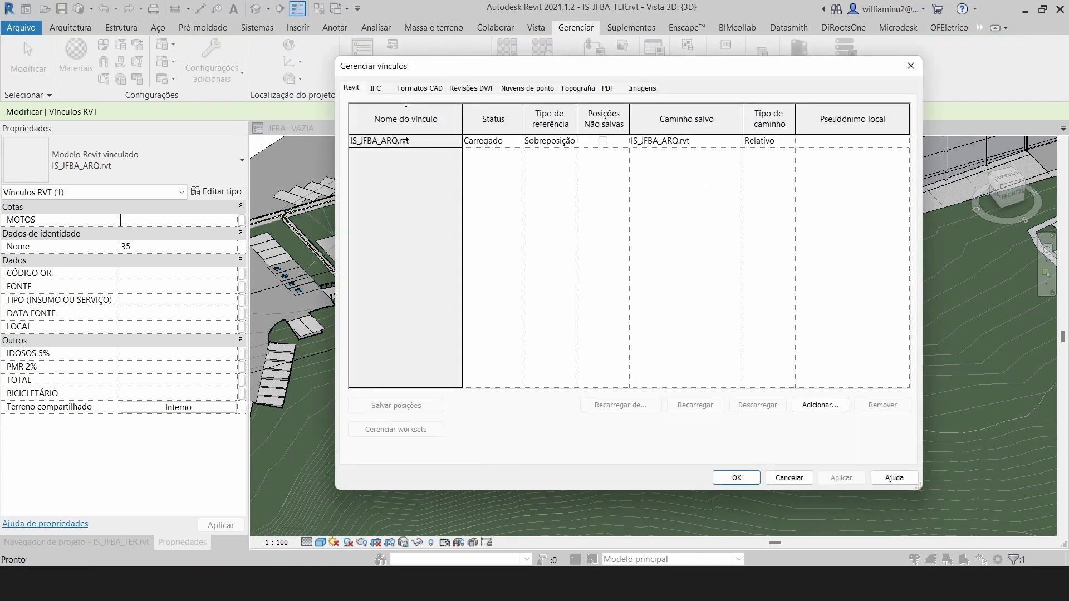
left_click(405, 141)
left_click(882, 404)
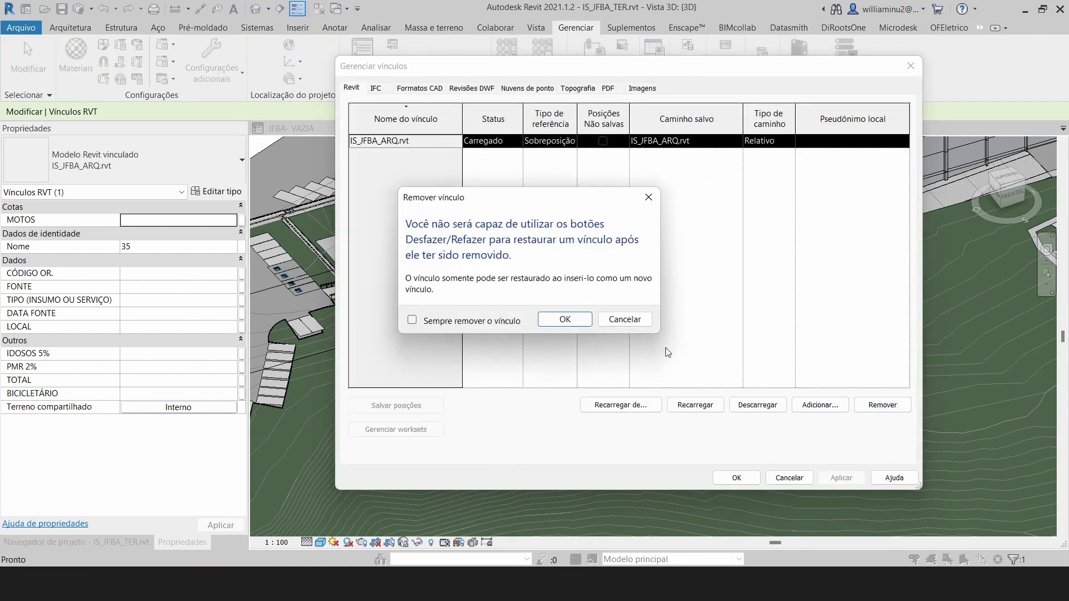
left_click(579, 323)
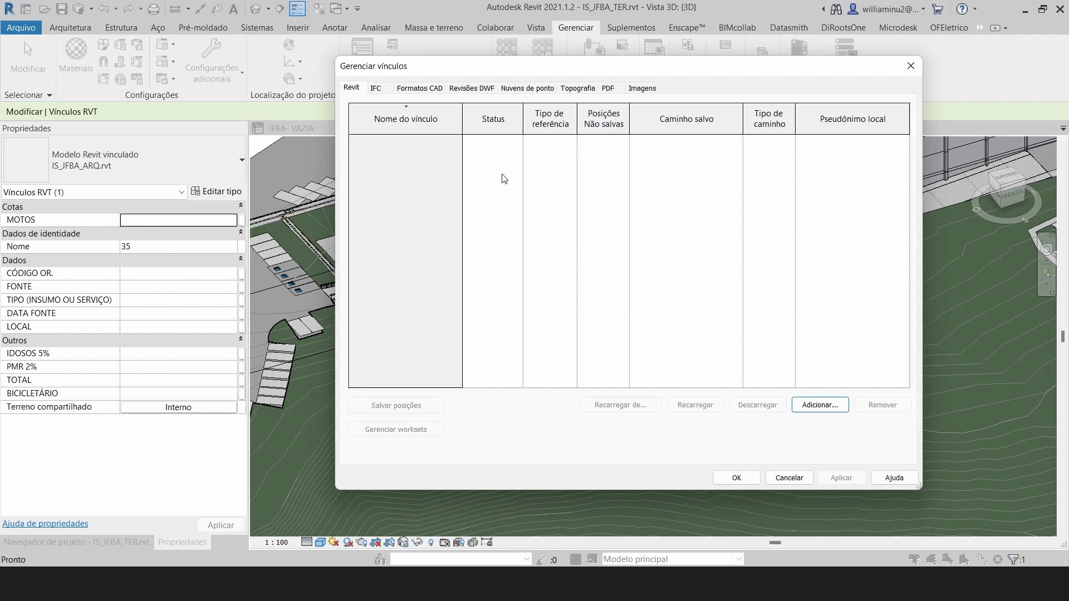
Start adding a new Revit link and browse to the JFBA project folder on the SAMSUNG (D:) drive.
left_click(812, 405)
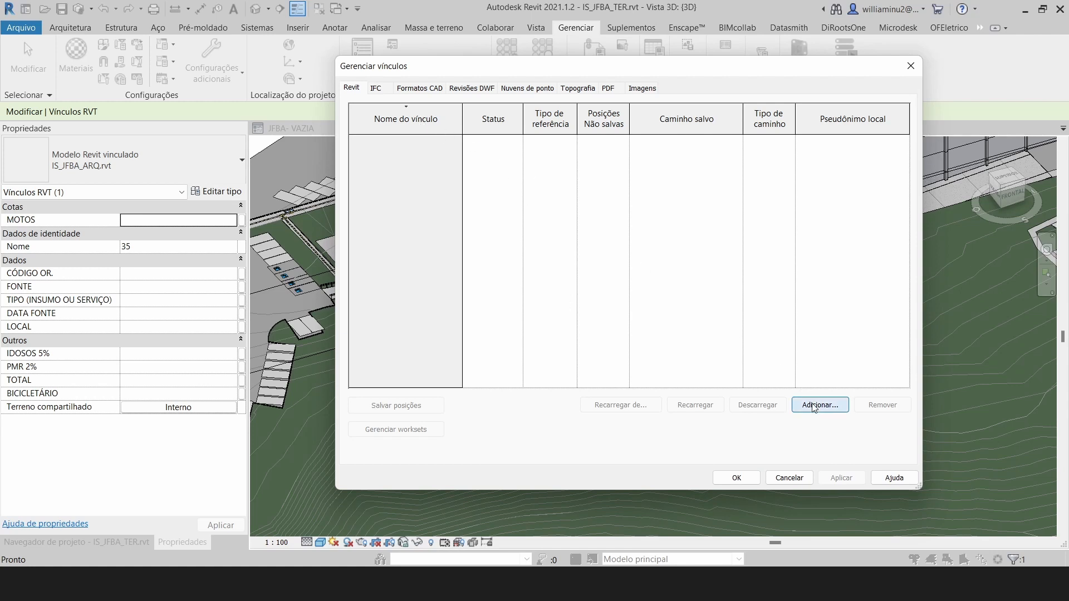
left_click(543, 219)
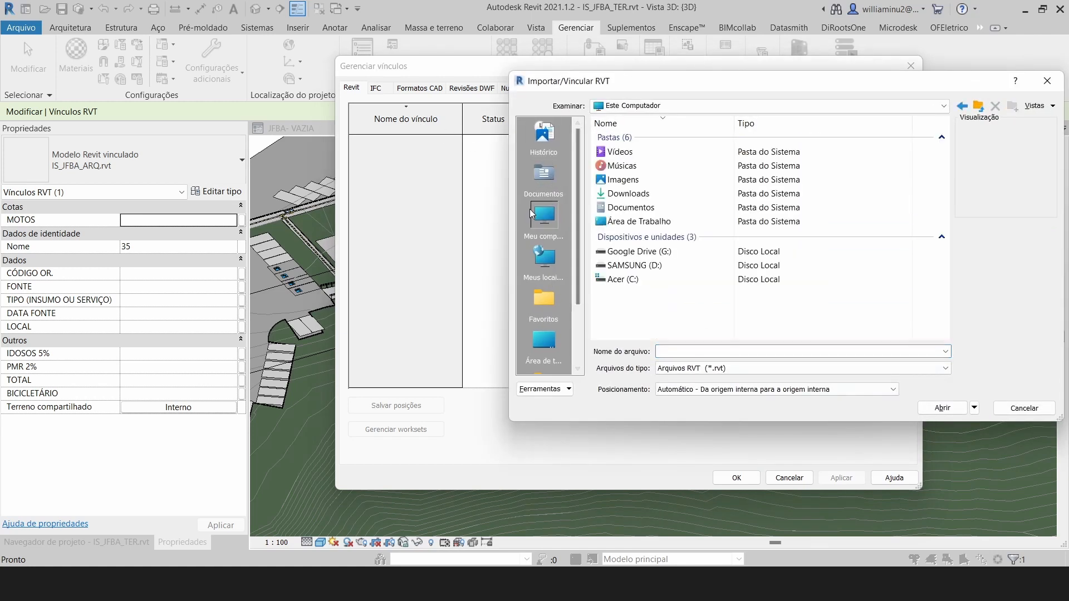
left_click(678, 270)
double_click(678, 270)
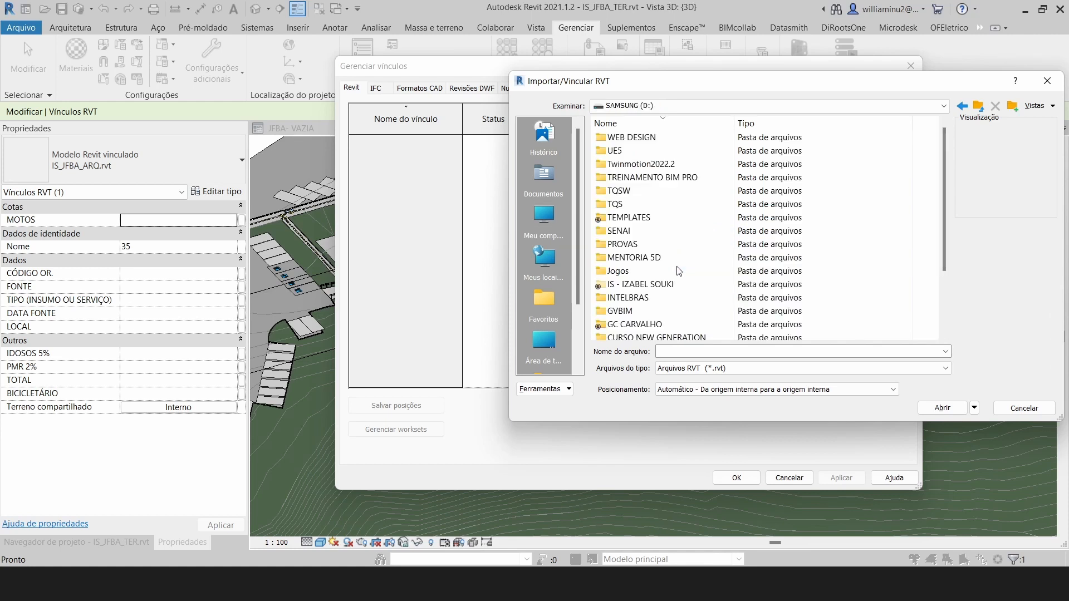
left_click(669, 285)
double_click(669, 285)
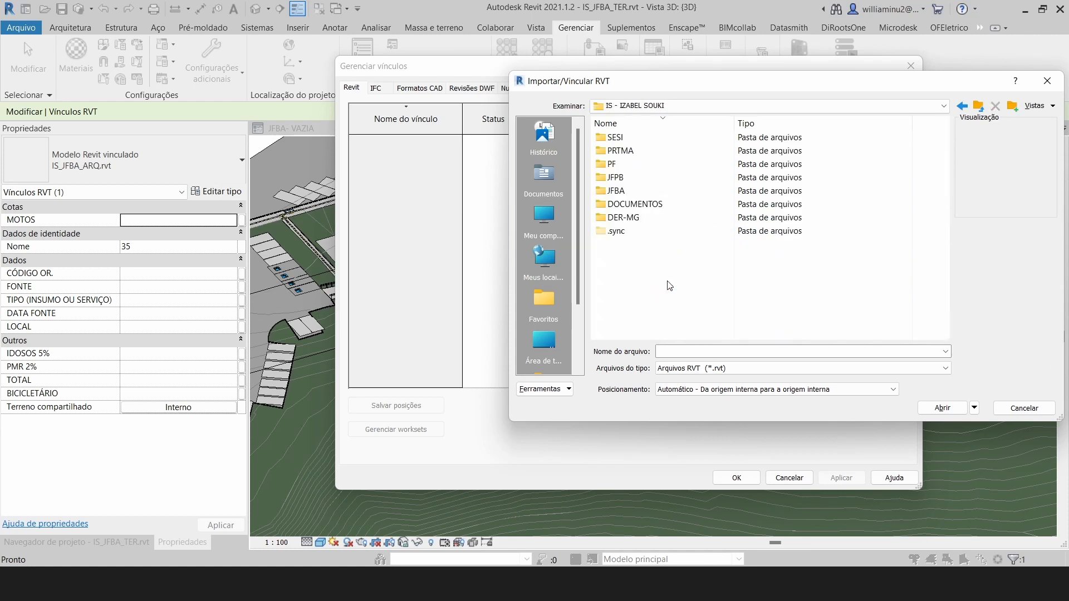
double_click(625, 189)
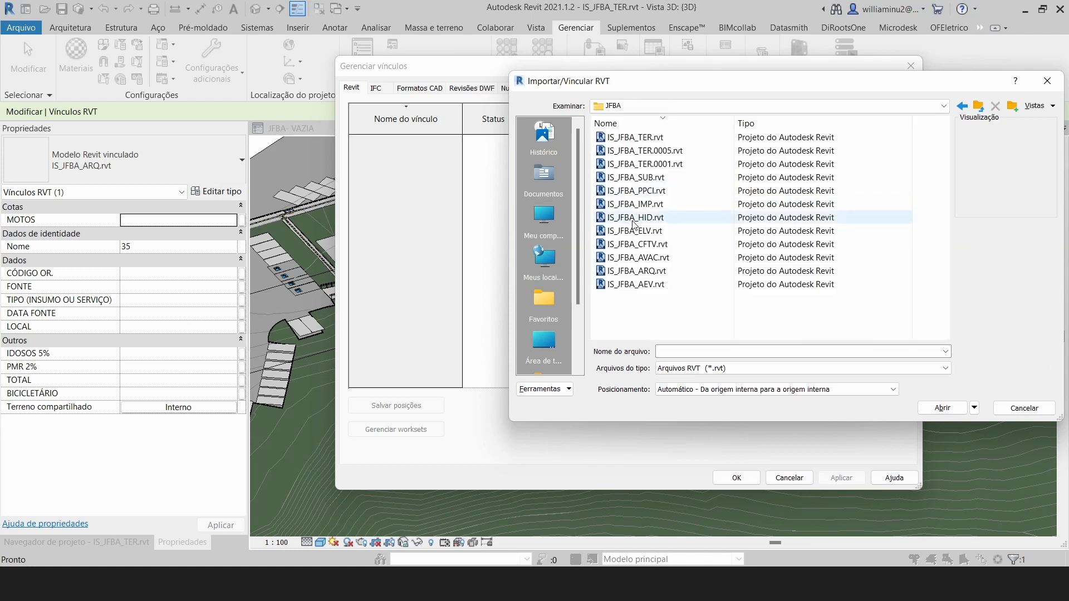
Link IS_JFBA_ARQ.rvt with the positioning Automático - Do ponto base do projeto para o ponto base do projeto.
left_click(640, 271)
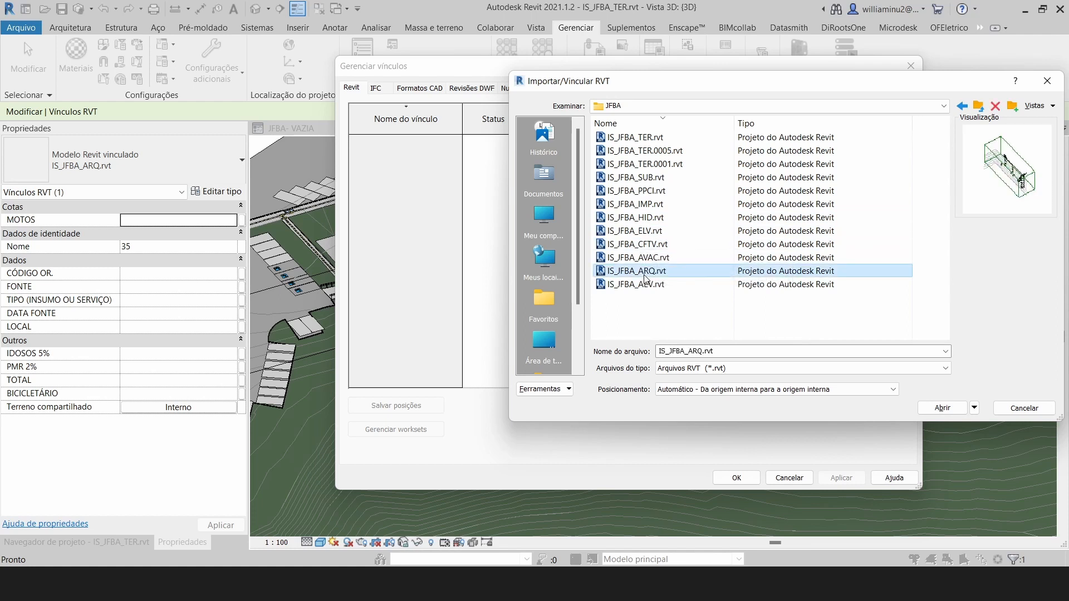
left_click(732, 391)
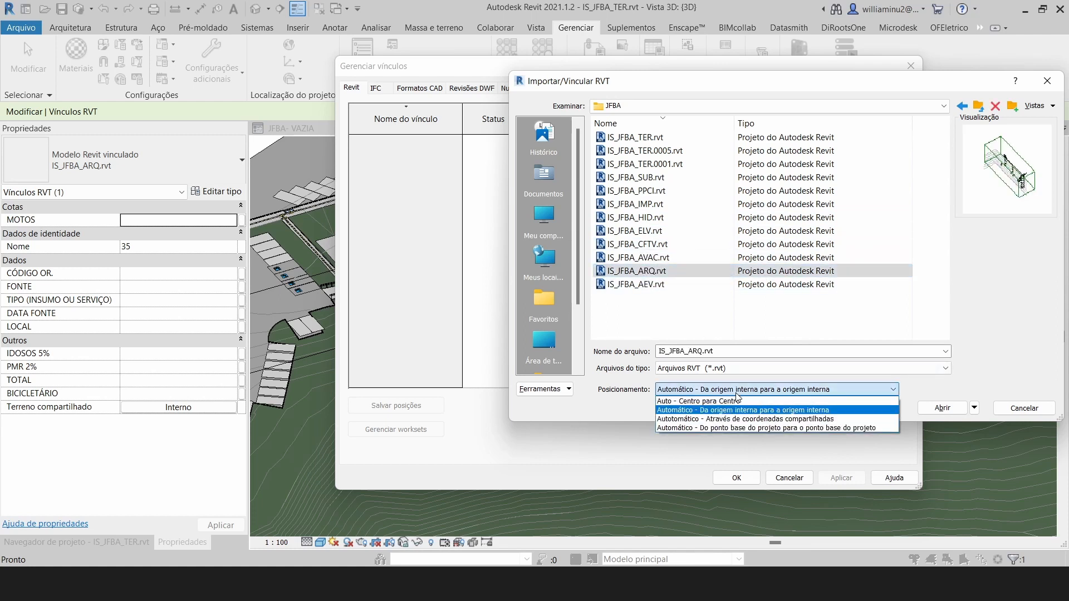
left_click(749, 429)
left_click(942, 411)
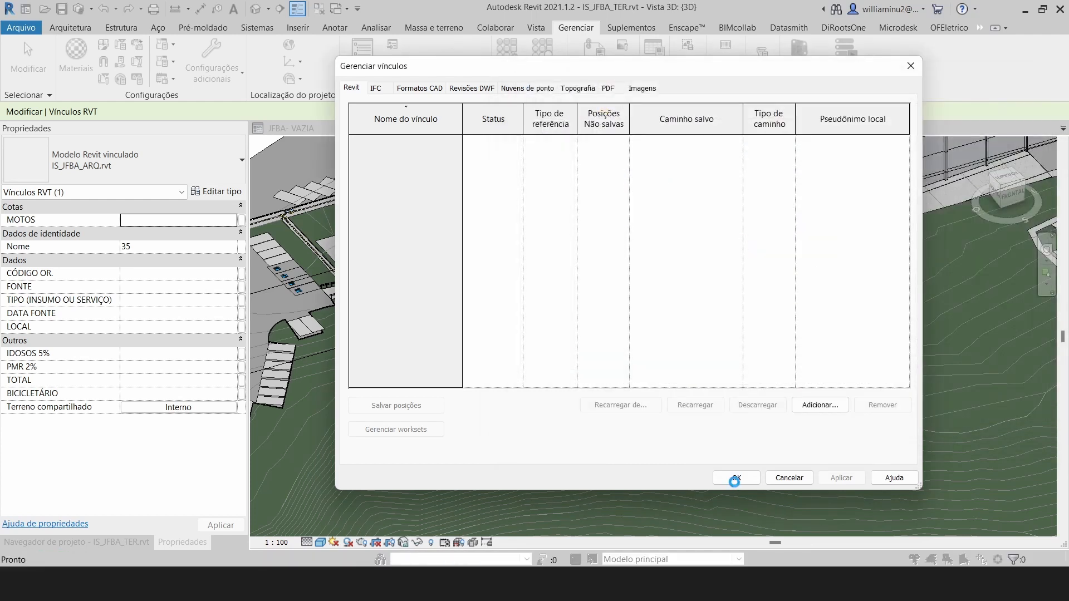
left_click(660, 399)
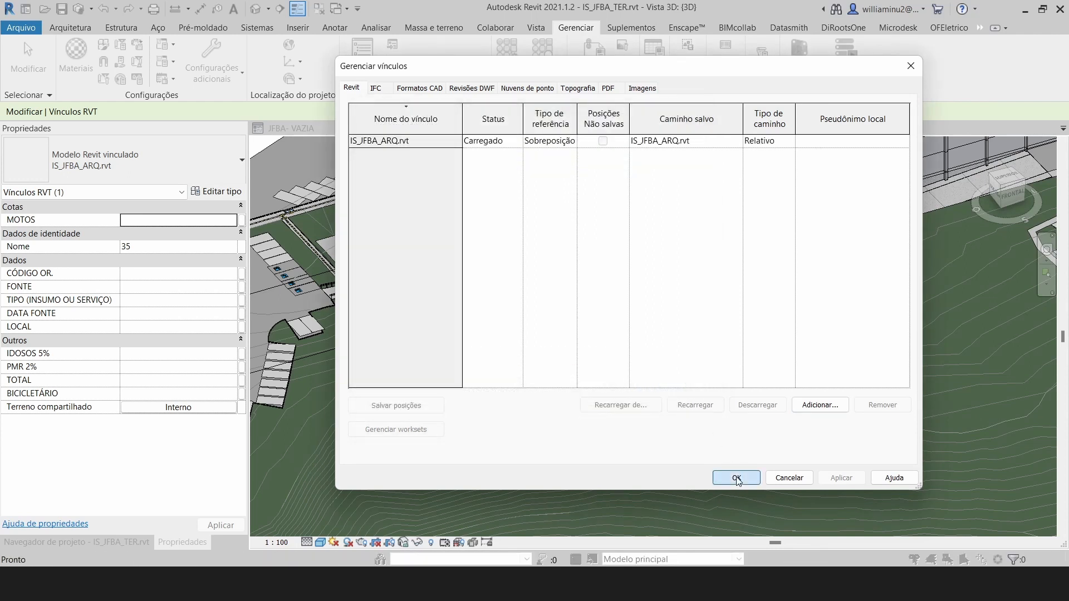
left_click(737, 479)
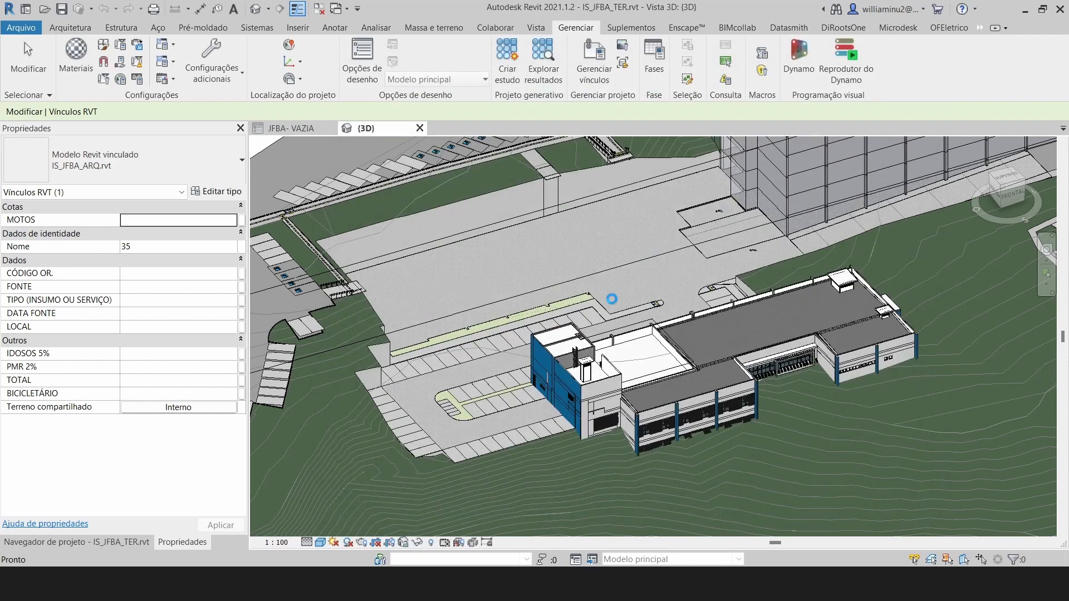
Share the site of the linked building by recording its current position as "IS_JFBA_ARQ.rvt : Interno".
scroll(716, 255, "up", 5)
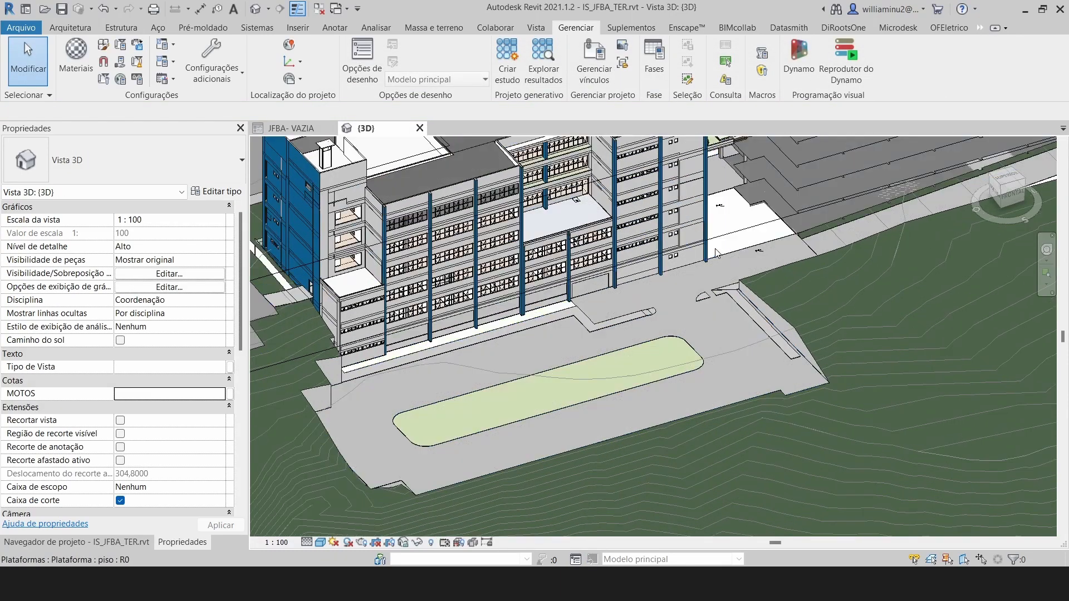
scroll(714, 251, "down", 4)
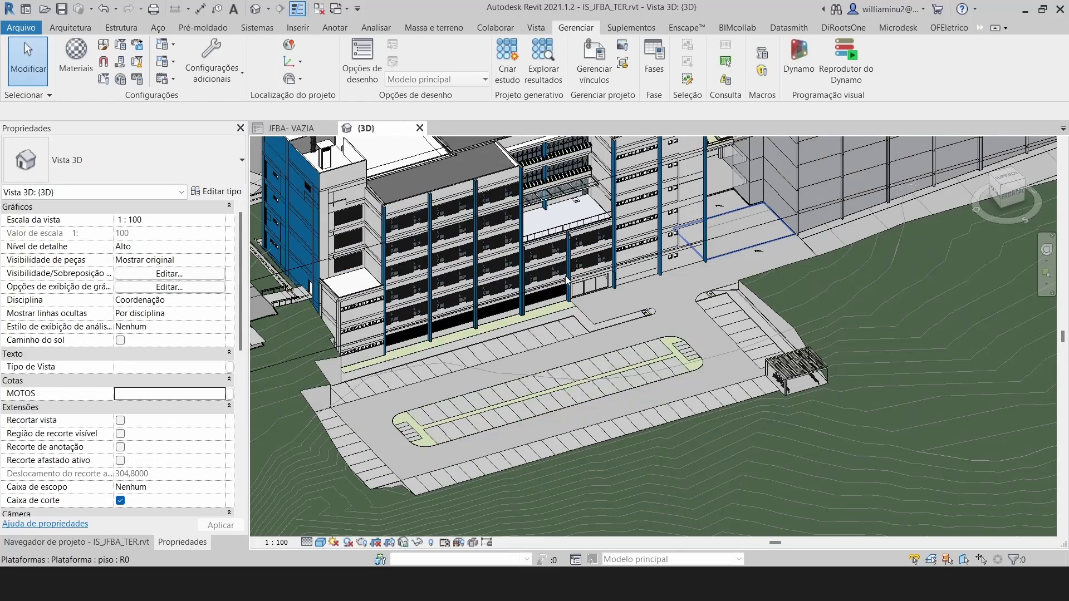
middle_click_drag(324, 312, 459, 360)
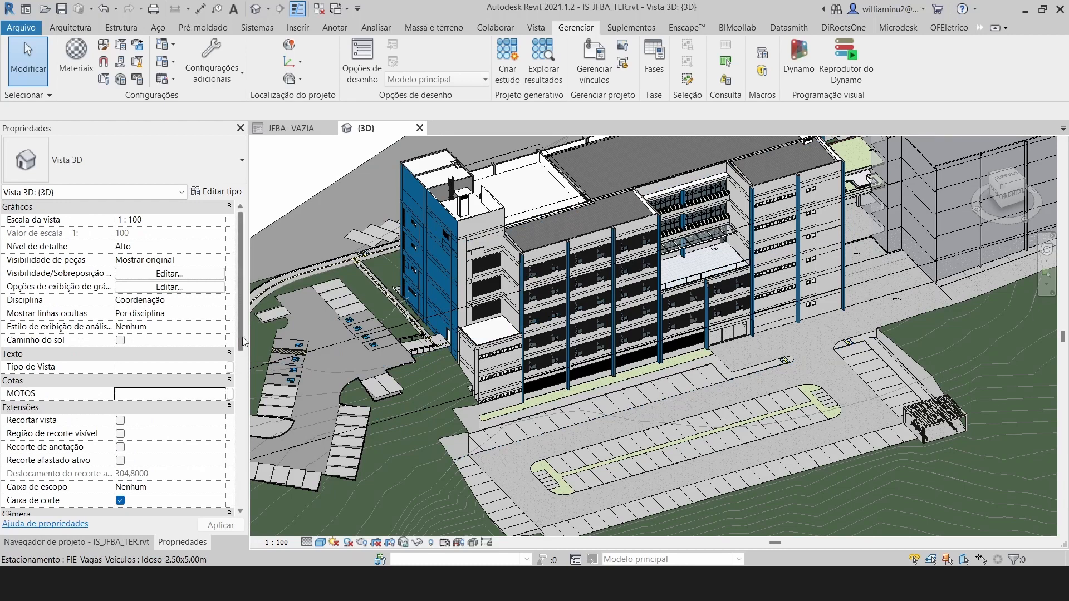
left_click_drag(245, 343, 245, 498)
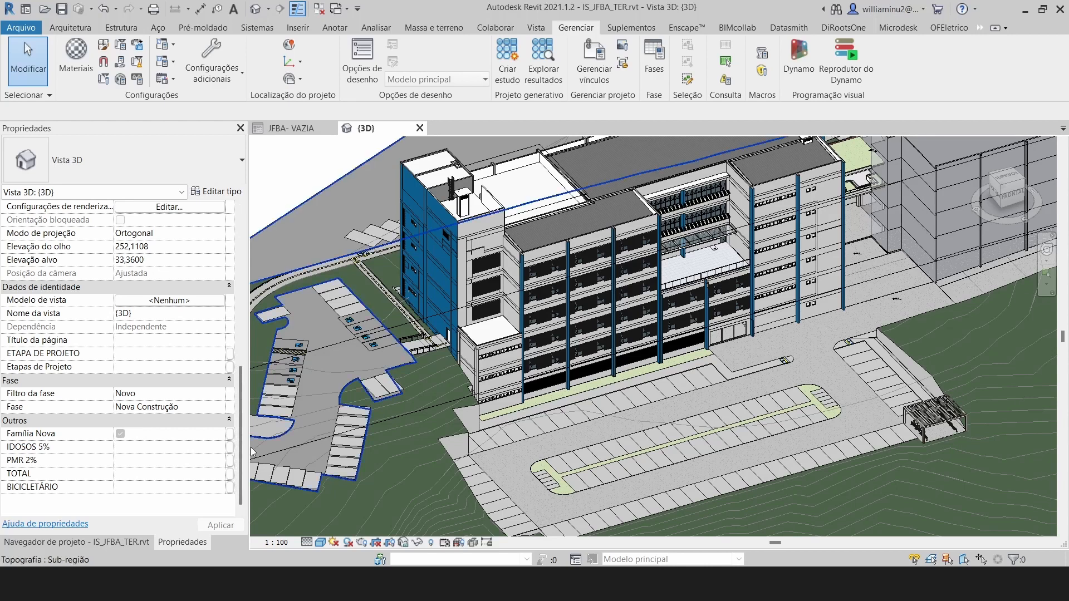
left_click(750, 261)
left_click(570, 304)
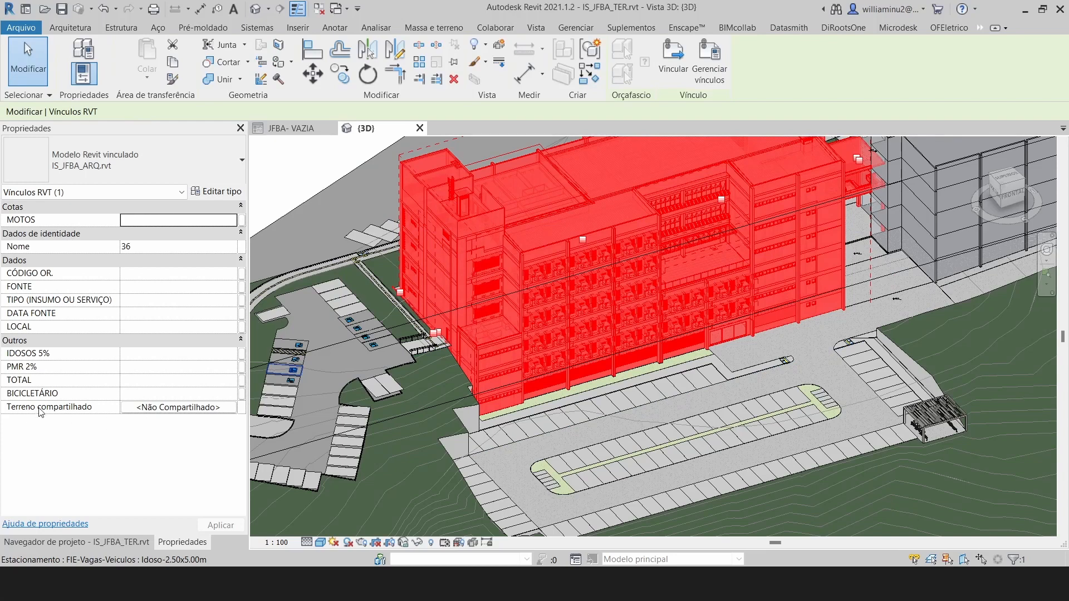
left_click(160, 412)
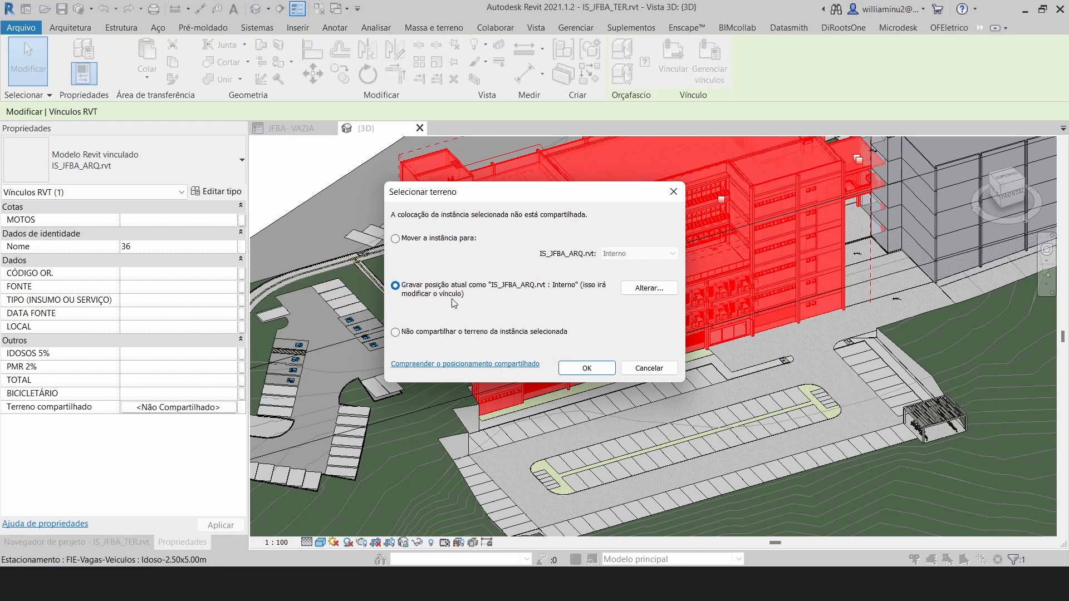
left_click(596, 368)
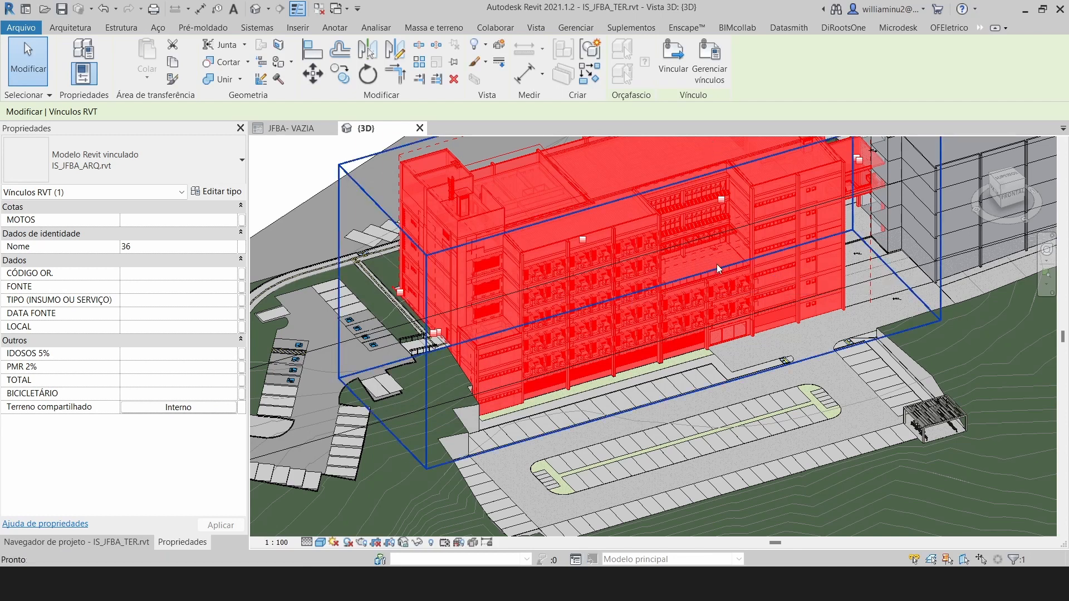
Save the terrain project, writing the new shared position back to the IS_JFBA_ARQ.rvt link, and clear the selection.
key("ctrl+s")
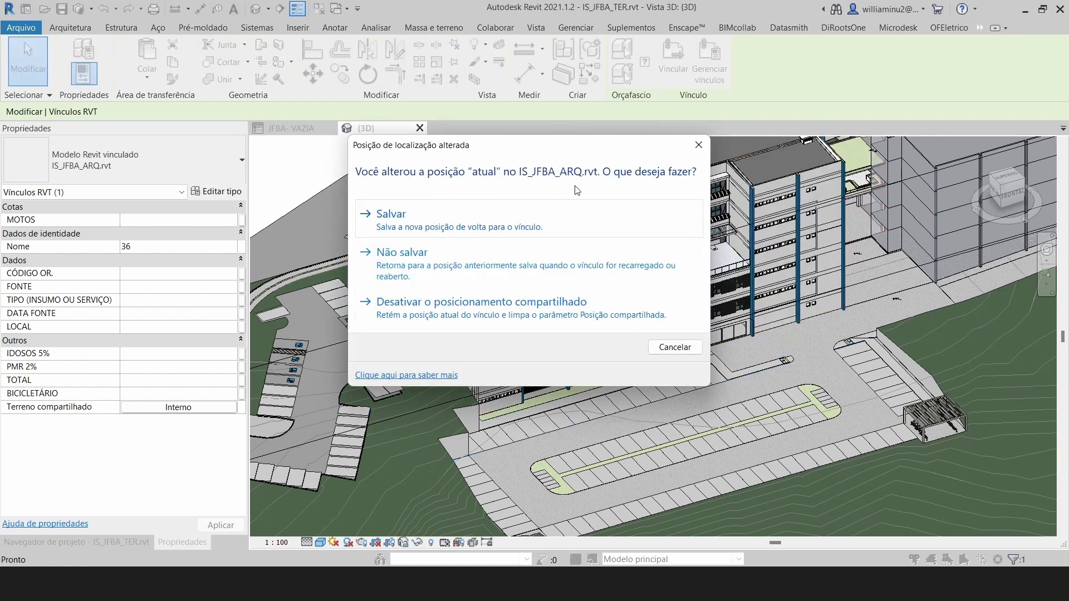
left_click(493, 233)
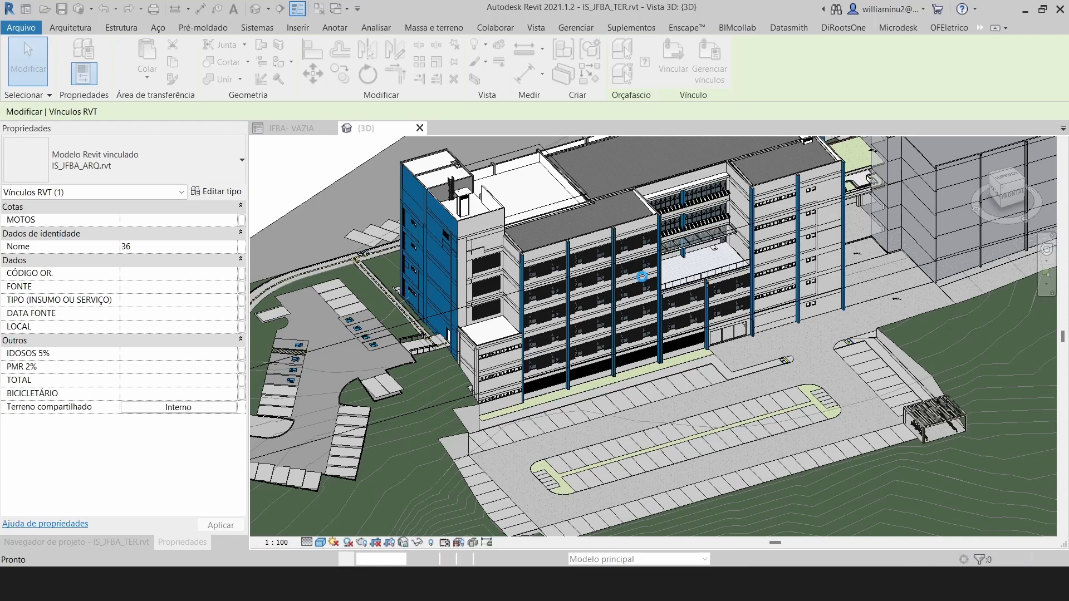
key("Escape")
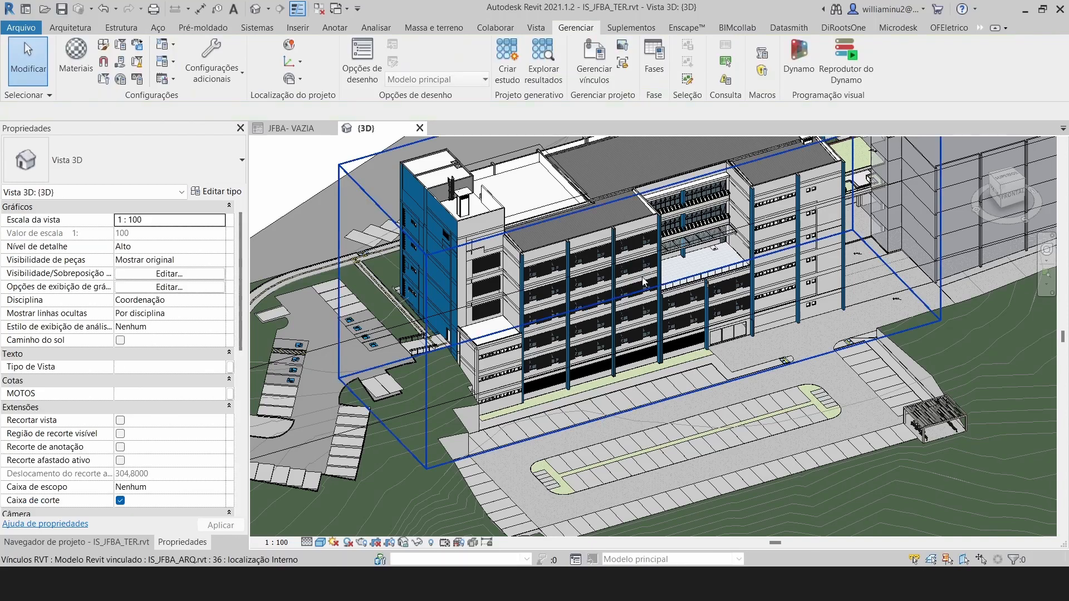
Remove the repositioned IS_JFBA_ARQ.rvt link from the project again through Manage Links.
left_click(595, 61)
left_click(375, 139)
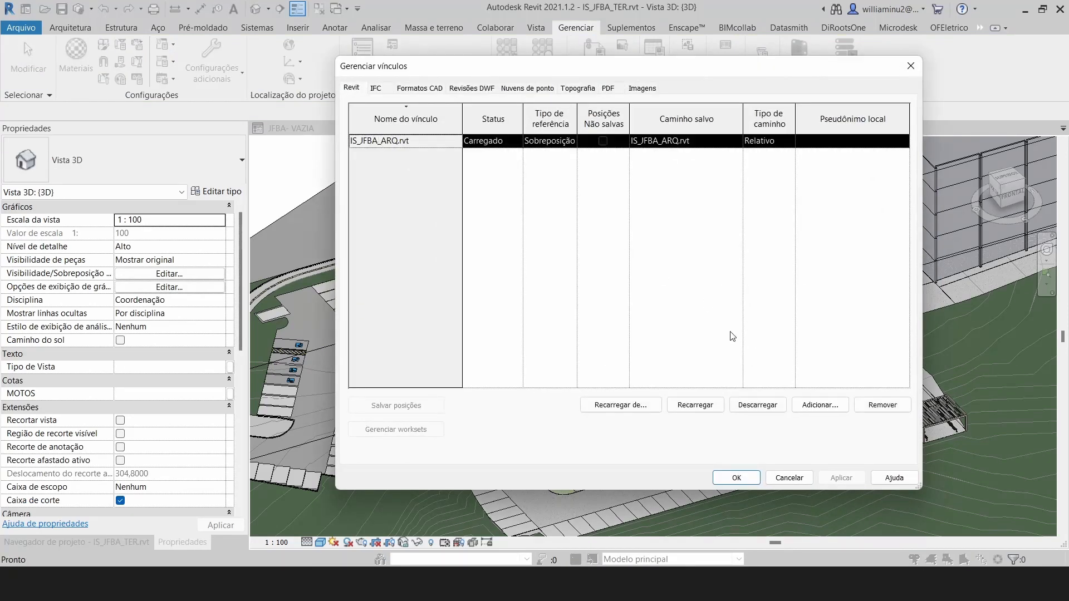
left_click(881, 405)
left_click(565, 320)
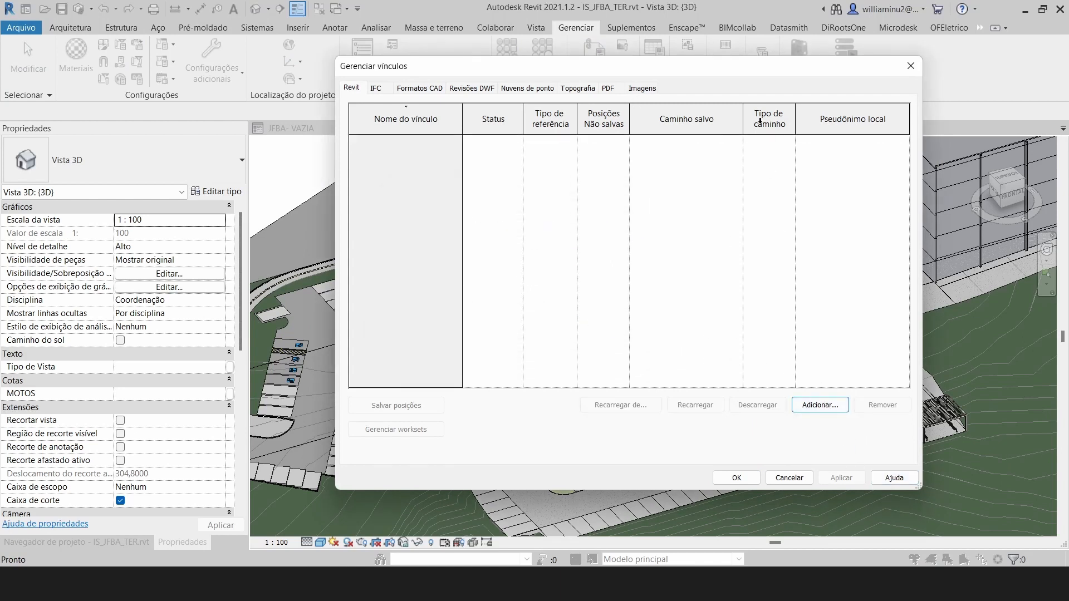
Link IS_JFBA_ARQ.rvt to the terrain project again, using the positioning Através de coordenadas compartilhadas.
left_click_drag(750, 73, 1056, 127)
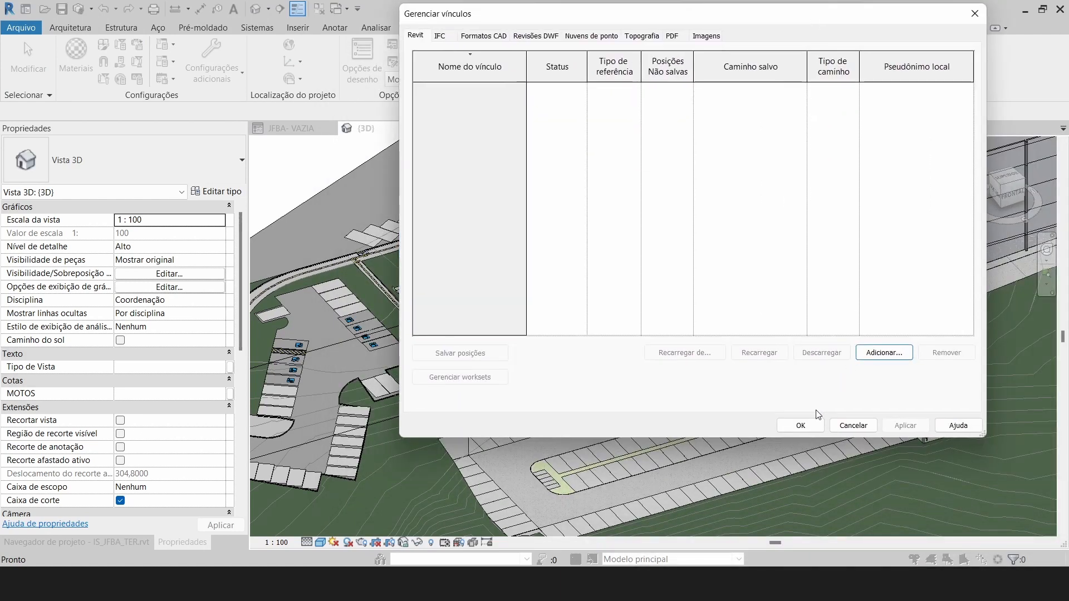
left_click(808, 424)
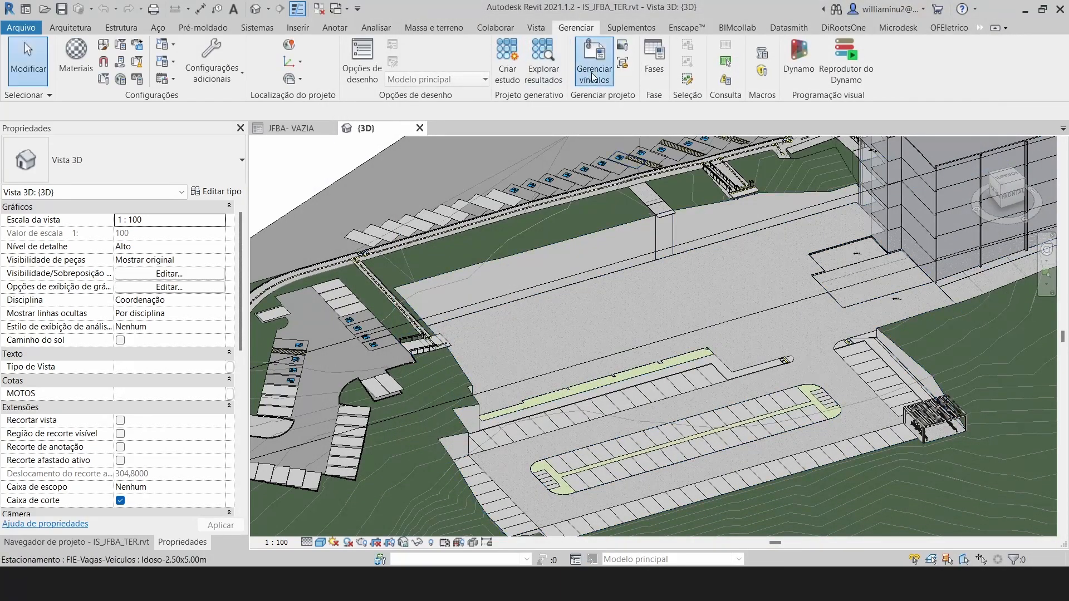
left_click(594, 62)
left_click(885, 353)
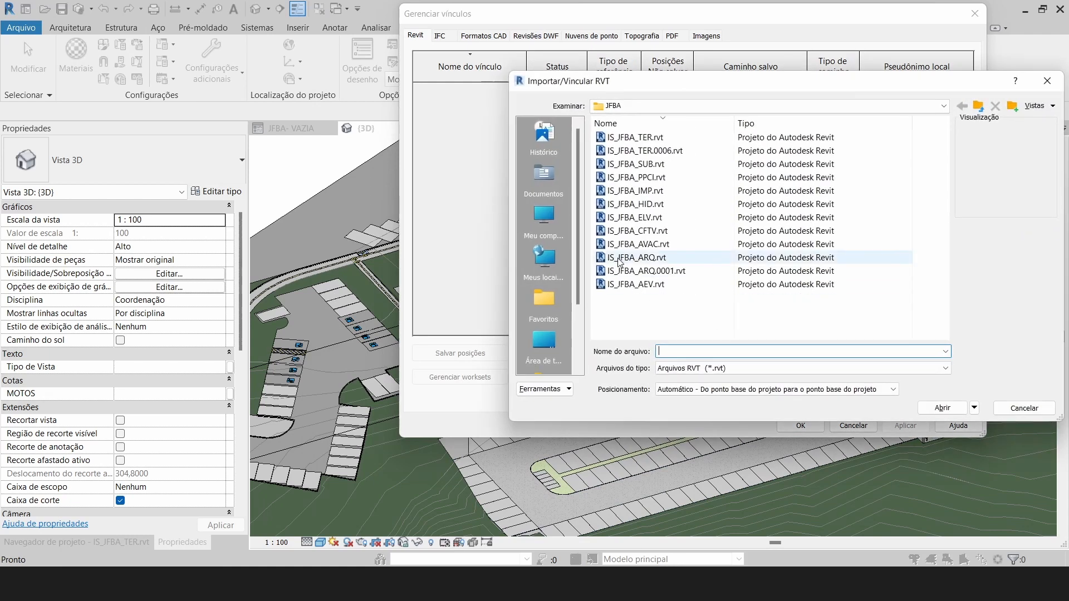
left_click(645, 259)
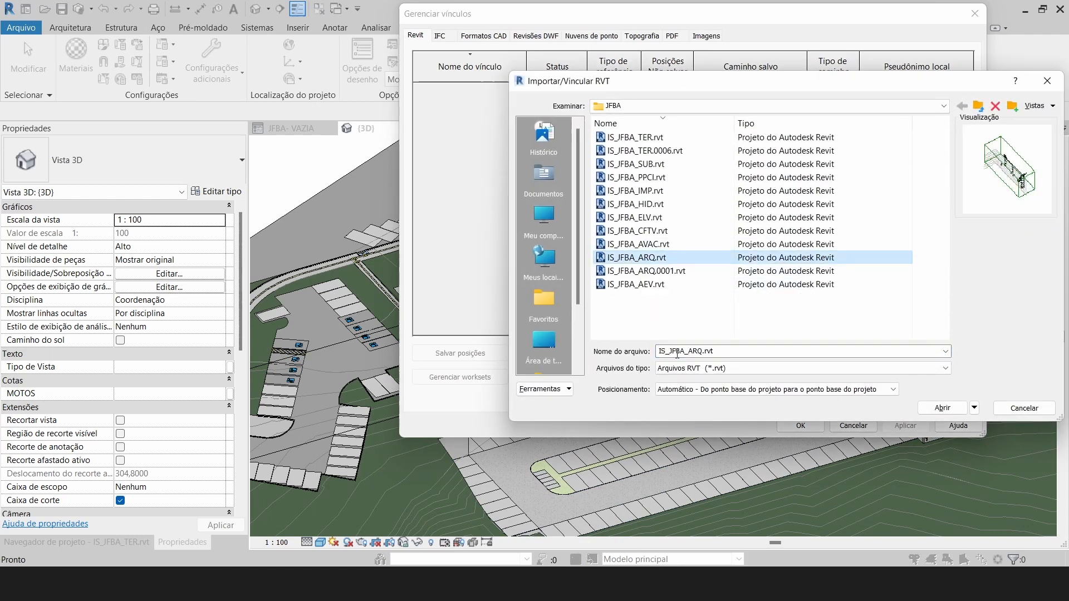
left_click(703, 389)
left_click(702, 420)
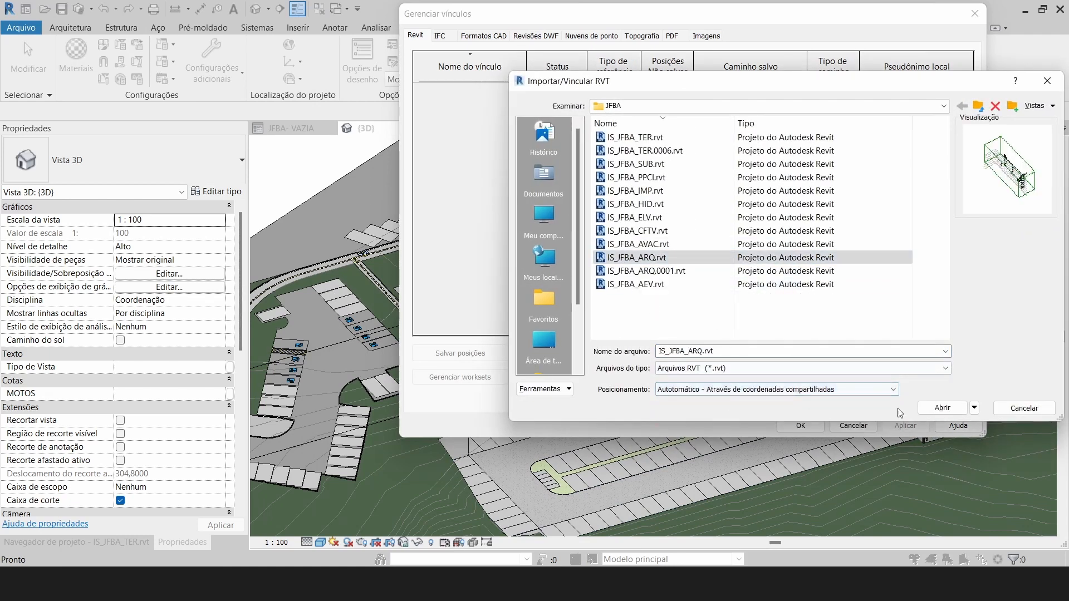
left_click(942, 408)
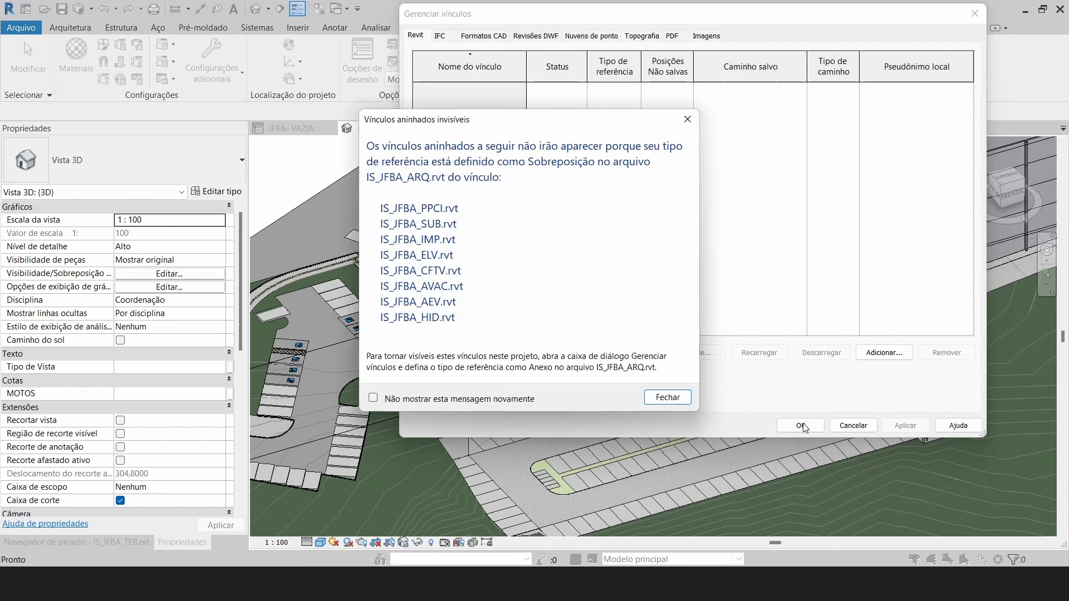
left_click(665, 397)
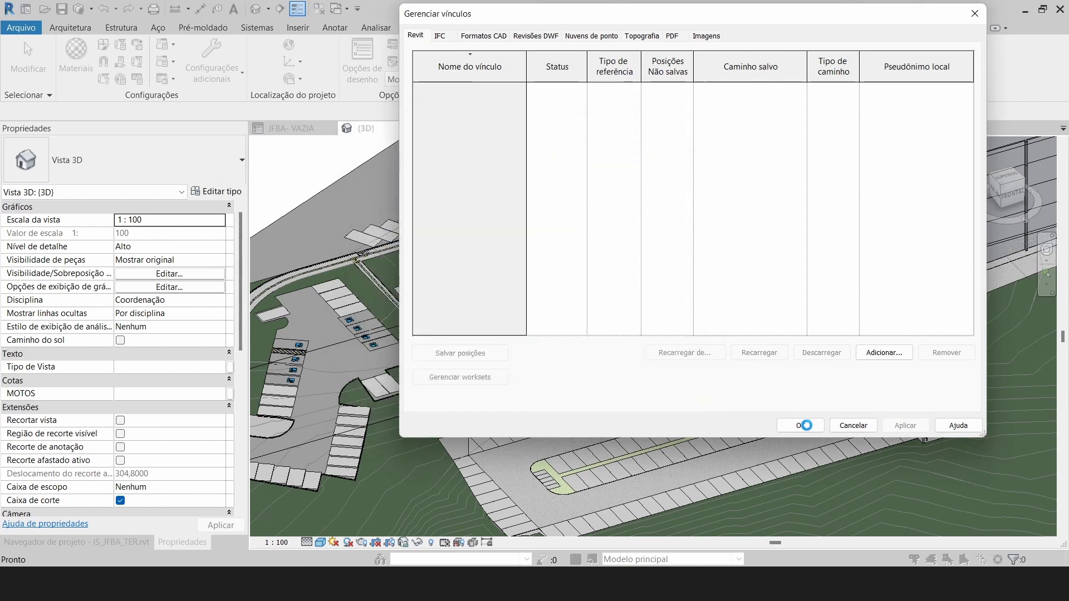
left_click(806, 425)
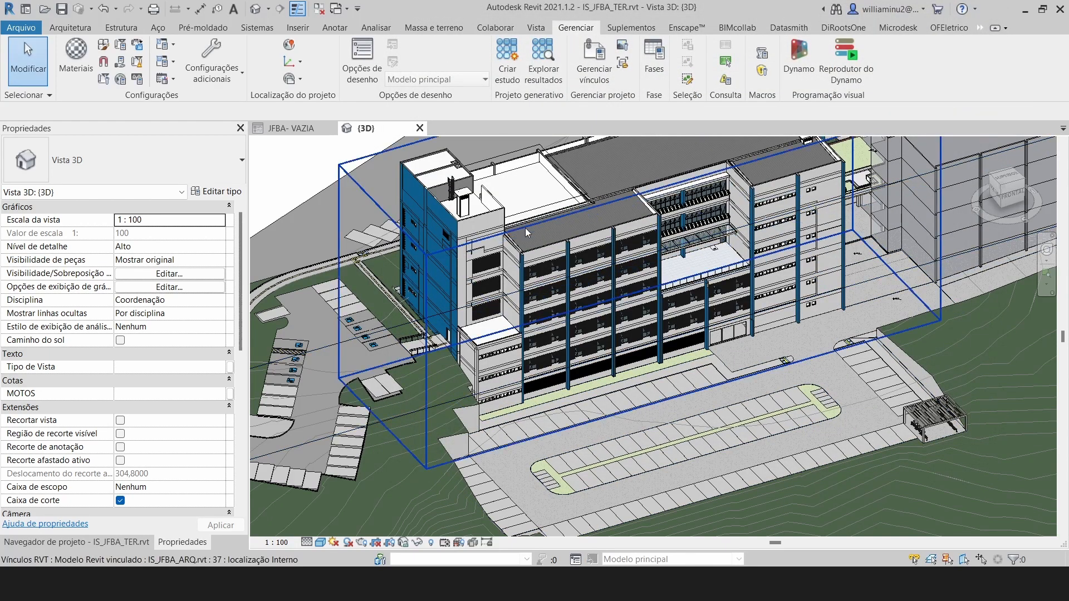
Select the linked building to check its placement on the terrain, and clear the selection.
left_click(526, 232)
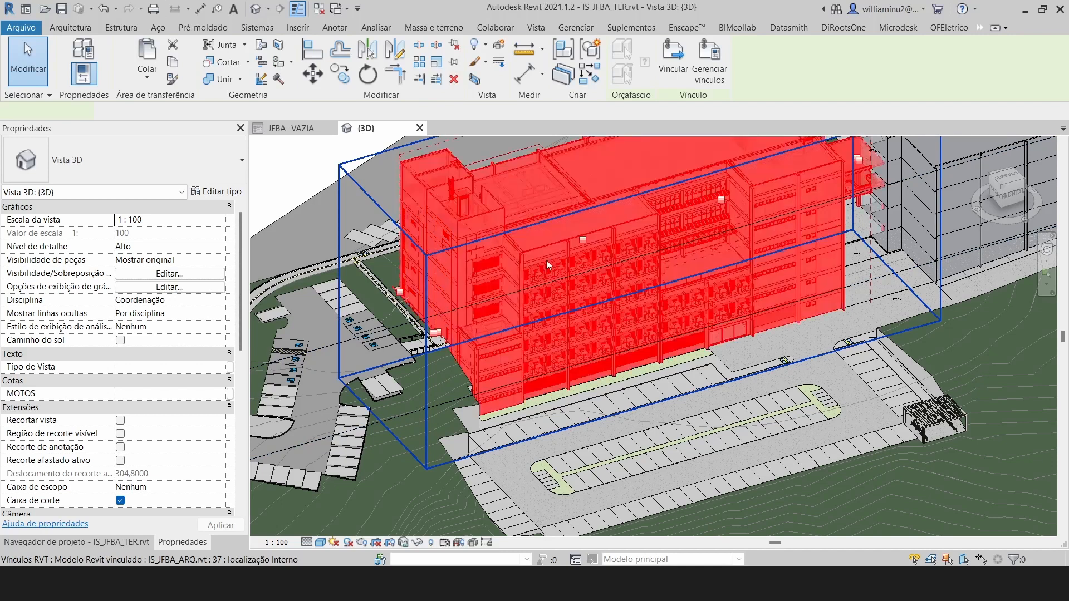
scroll(546, 260, "down", 2)
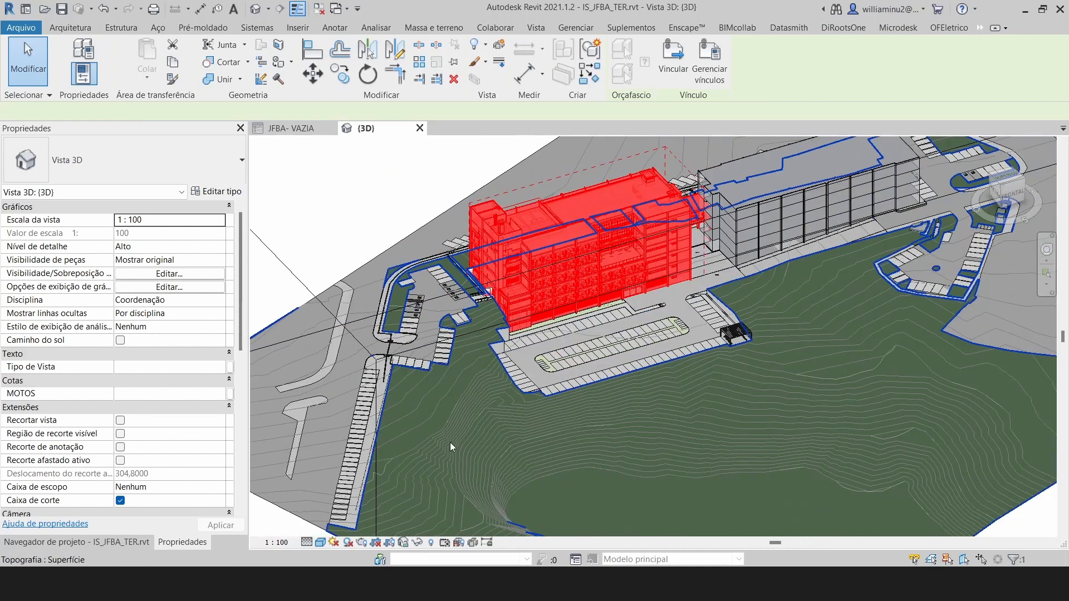
key("Escape")
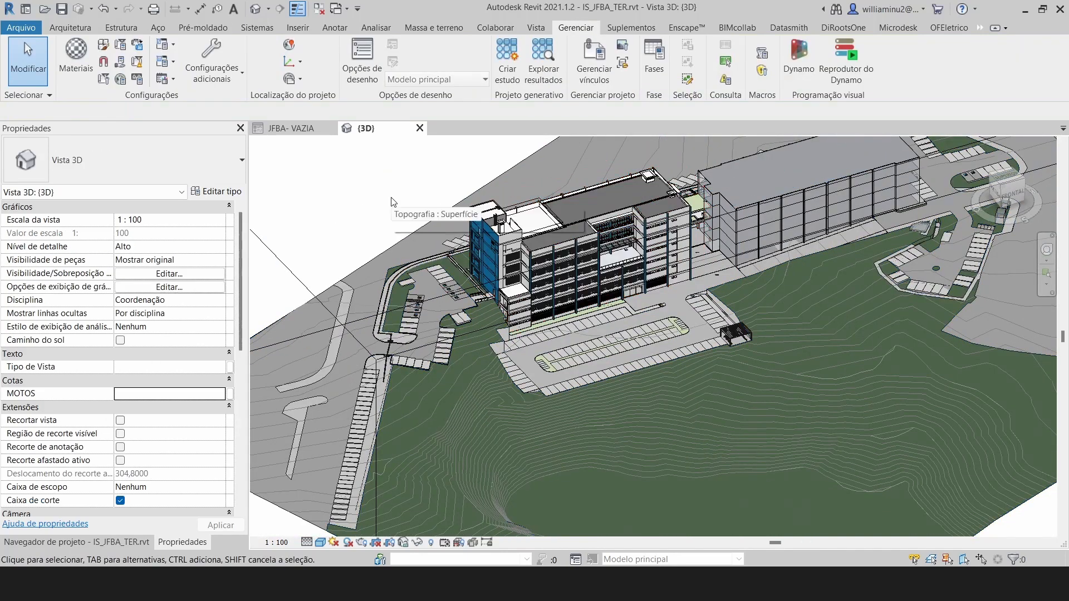
Link IS_JFBA_AEV.rvt with the positioning Através de coordenadas compartilhadas and inspect where its equipment sits relative to the parking lot.
left_click(594, 73)
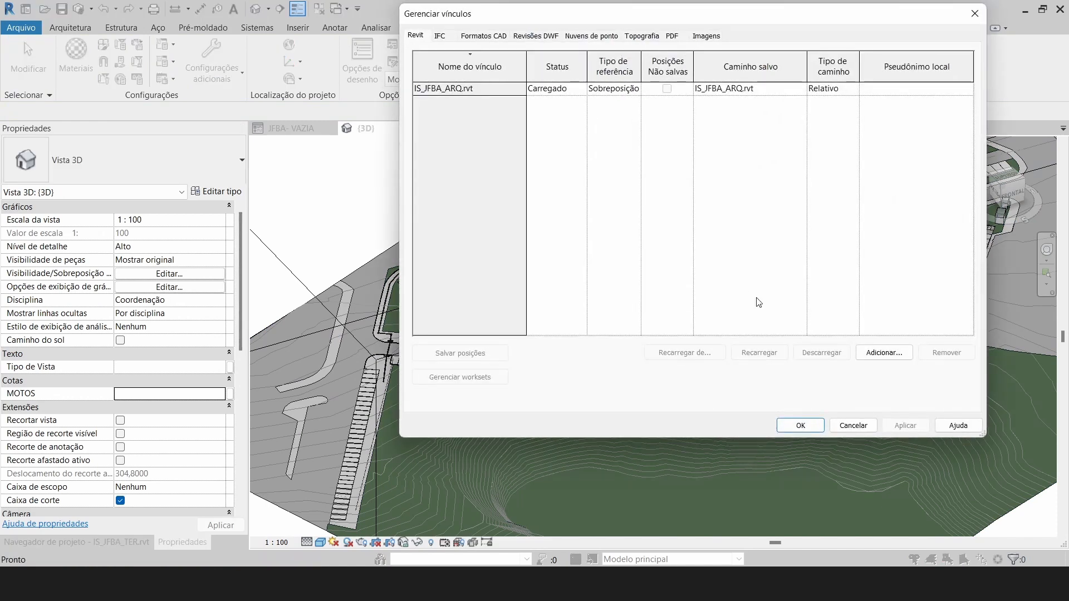
left_click(872, 353)
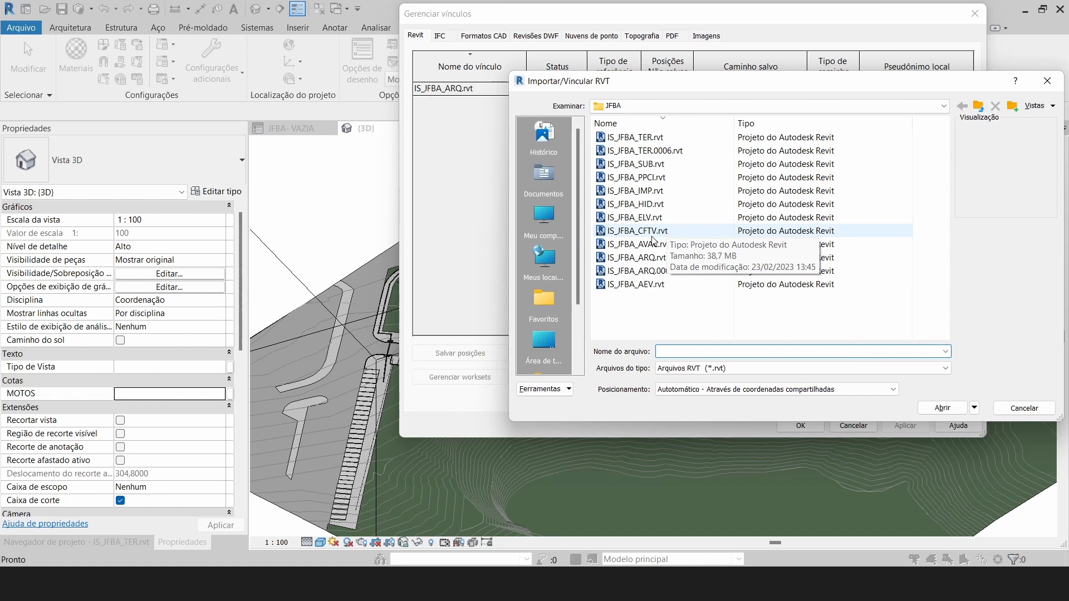
left_click(635, 284)
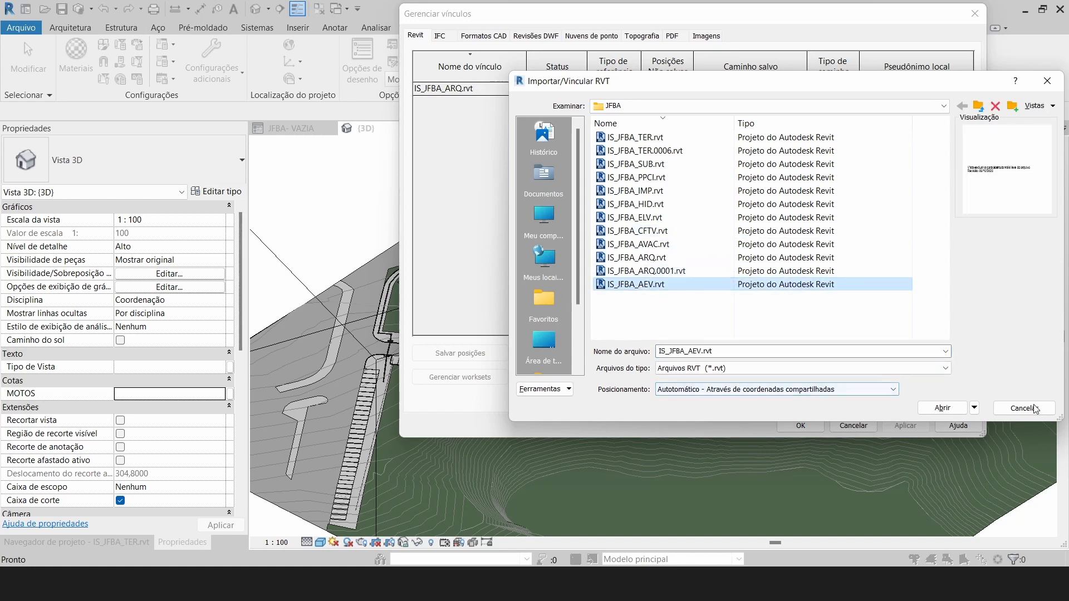
left_click(958, 410)
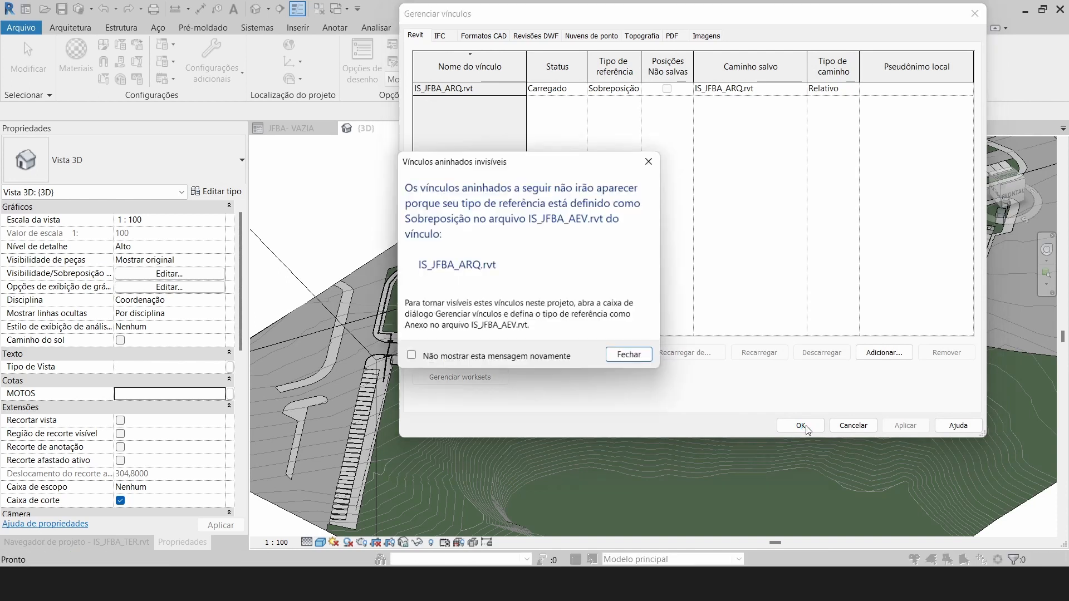
left_click(642, 356)
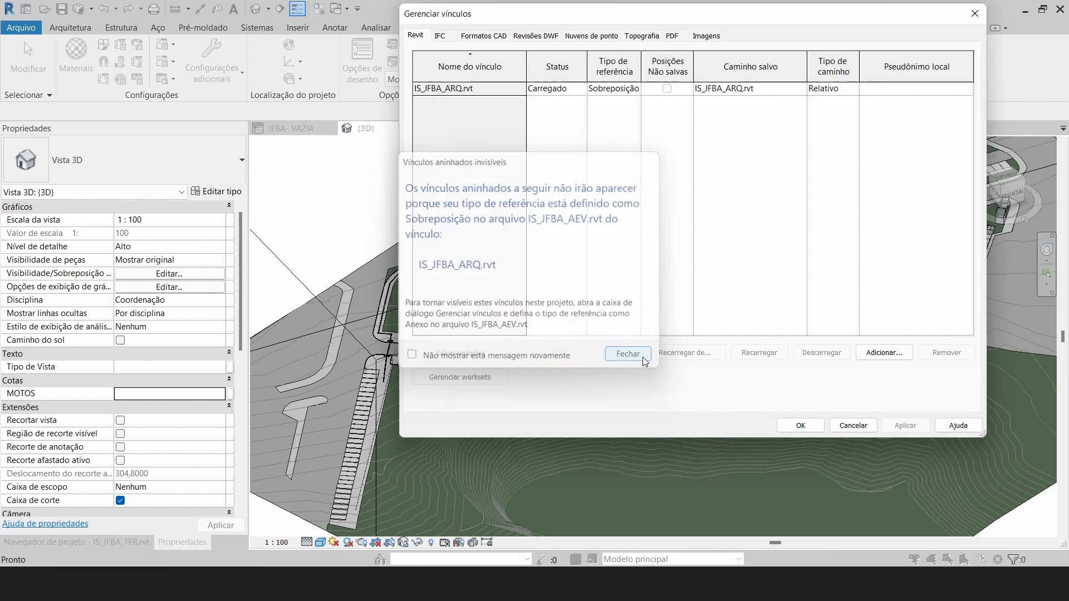
left_click(802, 426)
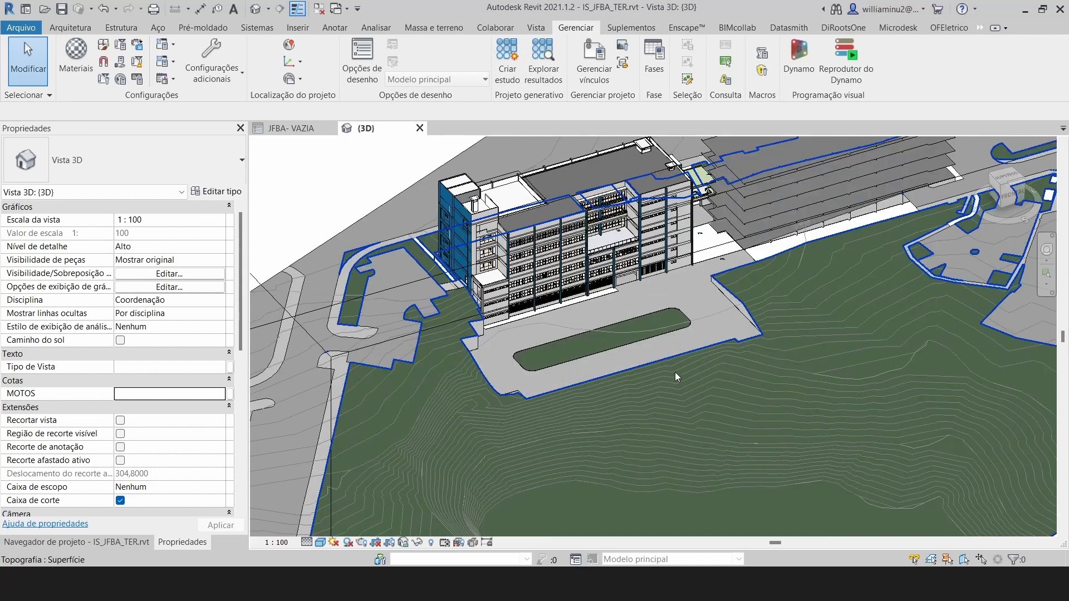
scroll(671, 370, "up", 8)
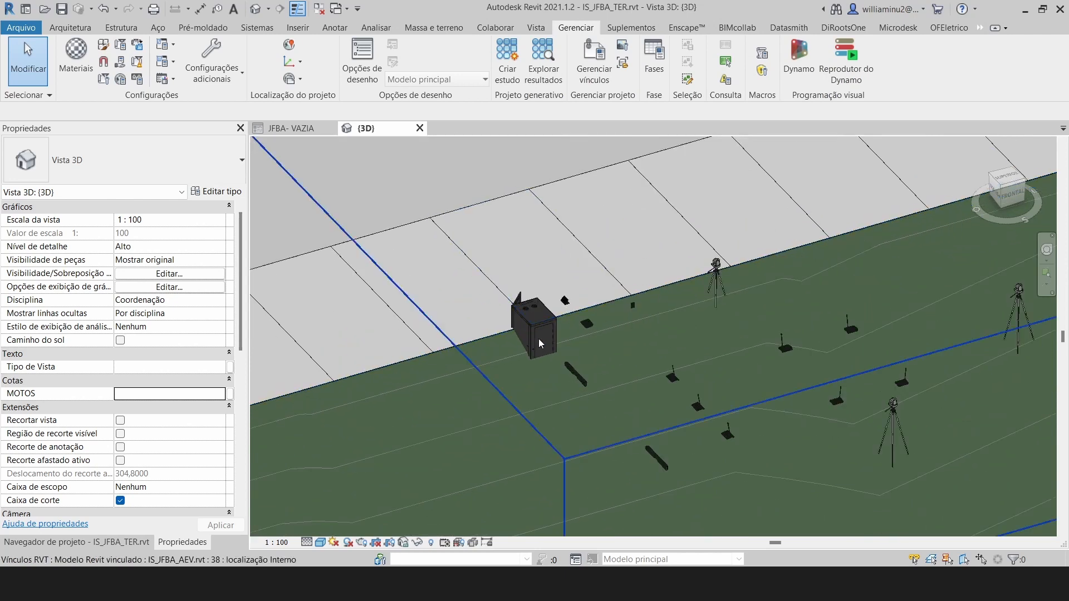
scroll(543, 343, "down", 5)
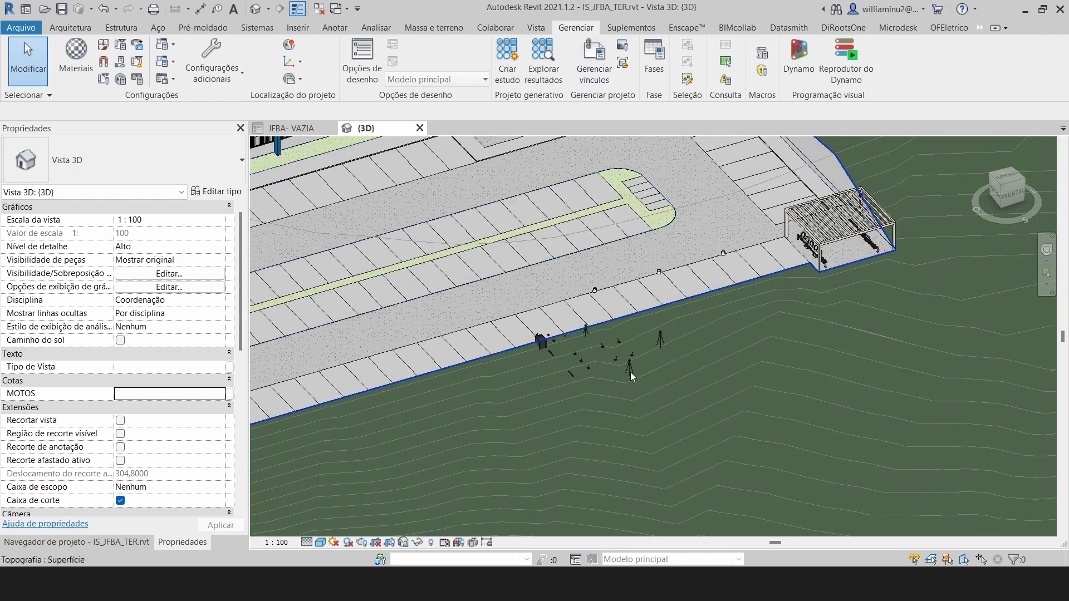
Remove the IS_JFBA_AEV.rvt link from the project, accepting that the removal cannot be undone.
left_click(595, 60)
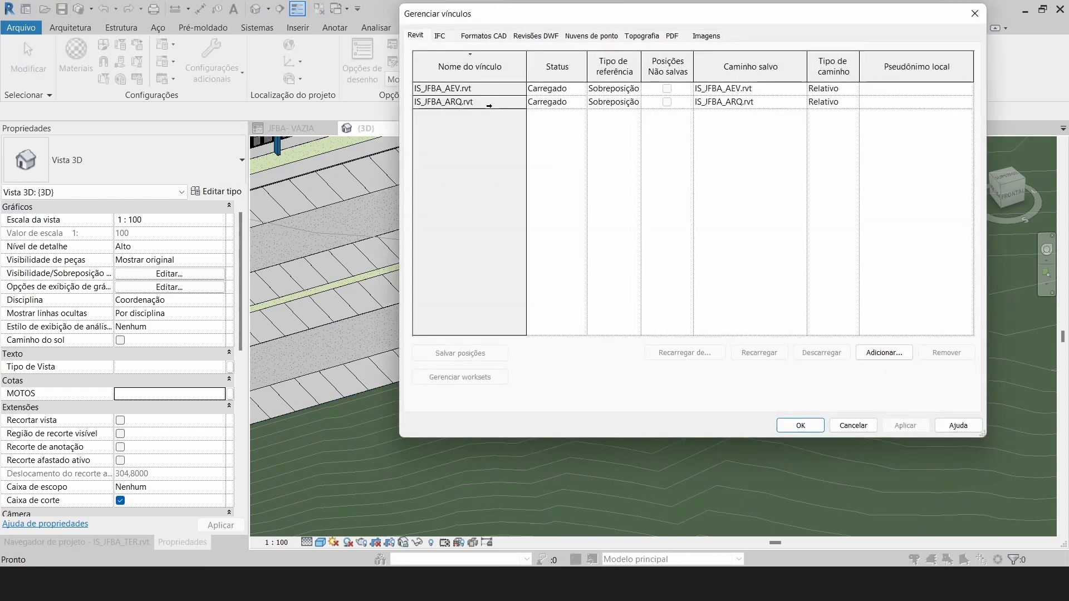
left_click(490, 89)
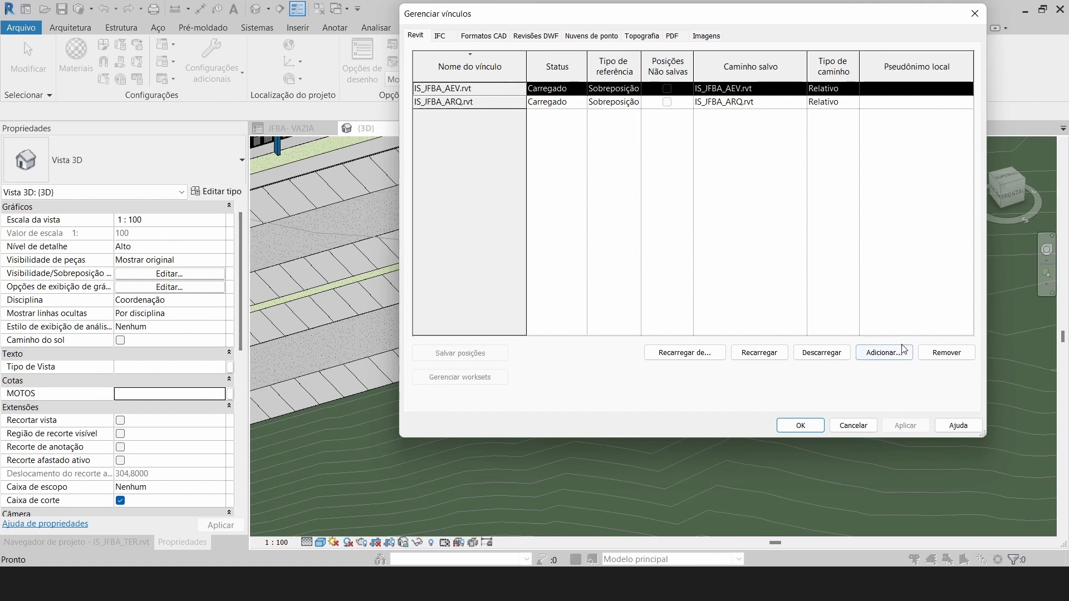
left_click(947, 352)
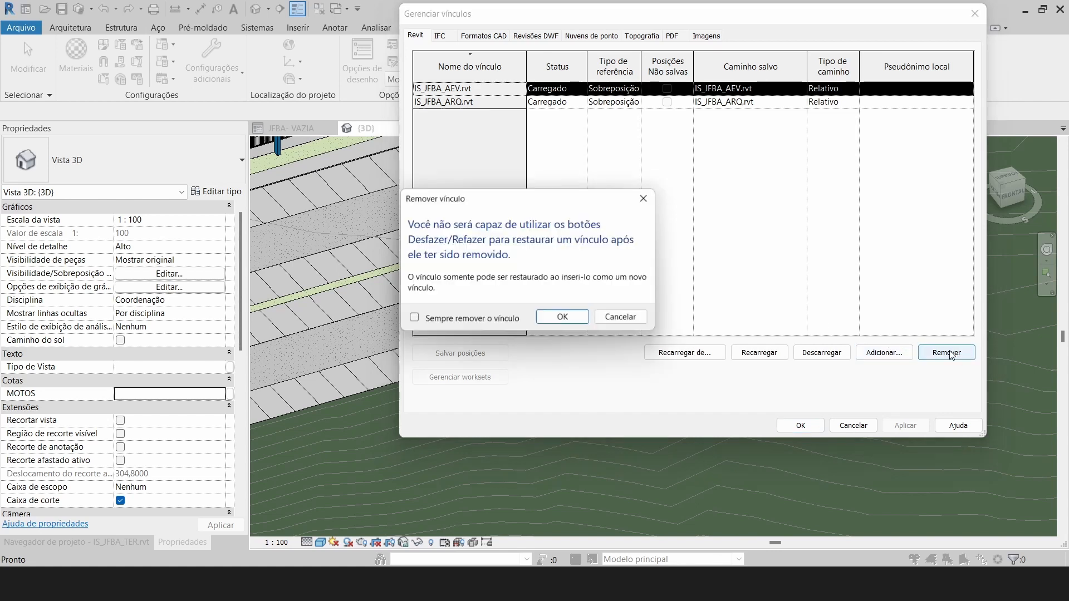
left_click(565, 319)
Link IS_JFBA_AEV.rvt with the positioning Automático - Do ponto base do projeto para o ponto base do projeto.
left_click(884, 352)
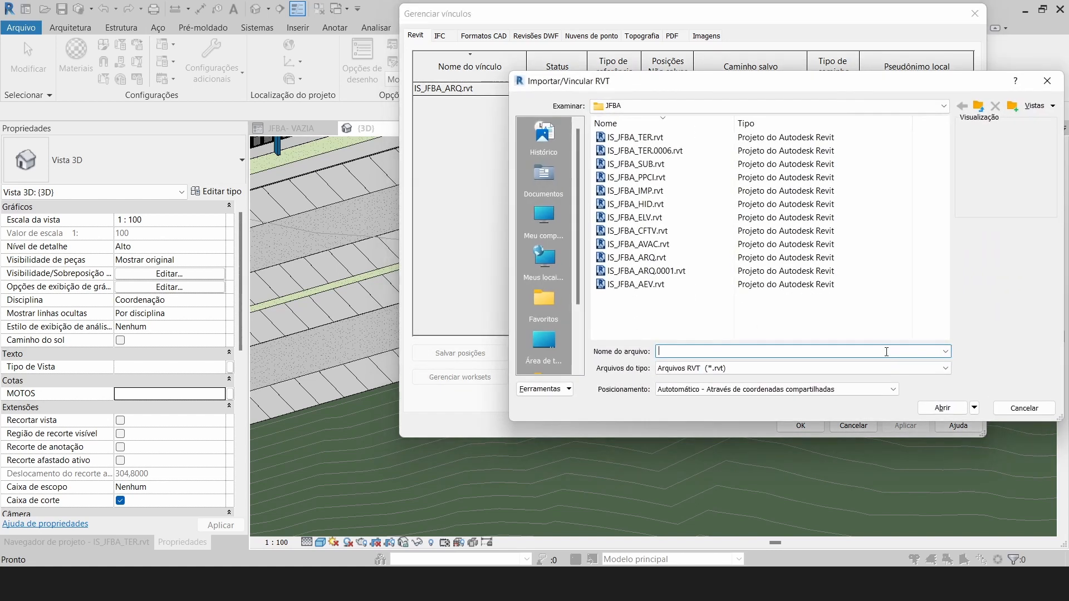
left_click(634, 284)
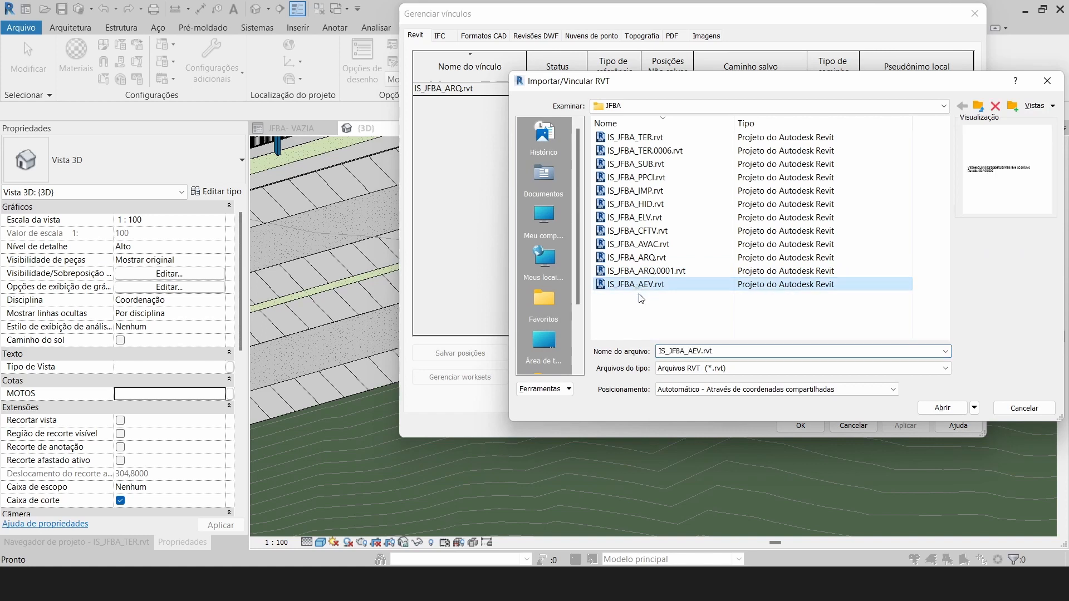
left_click(706, 397)
left_click(705, 425)
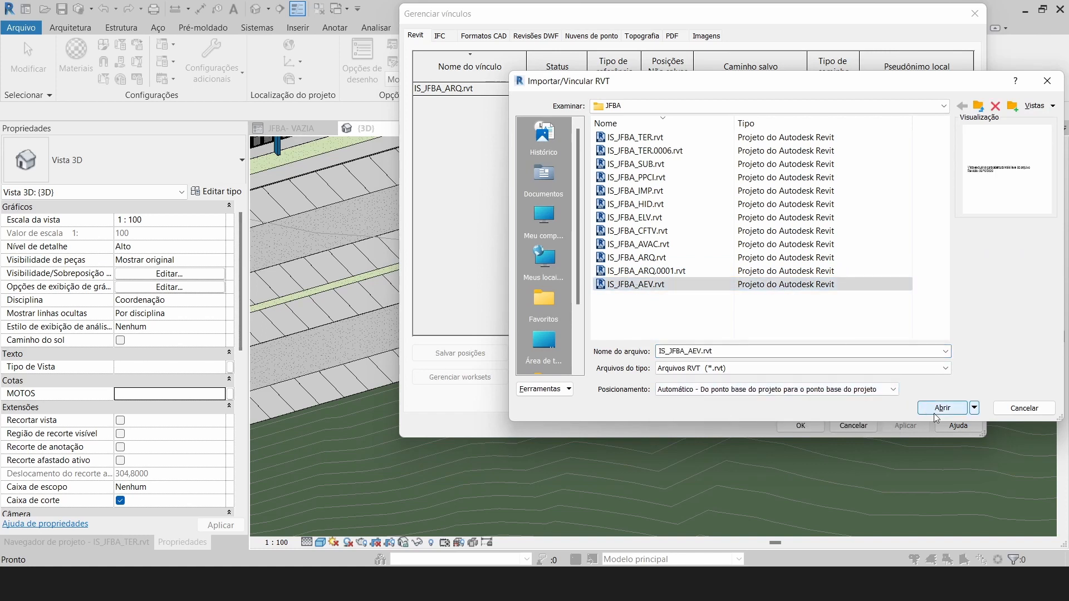
left_click(937, 415)
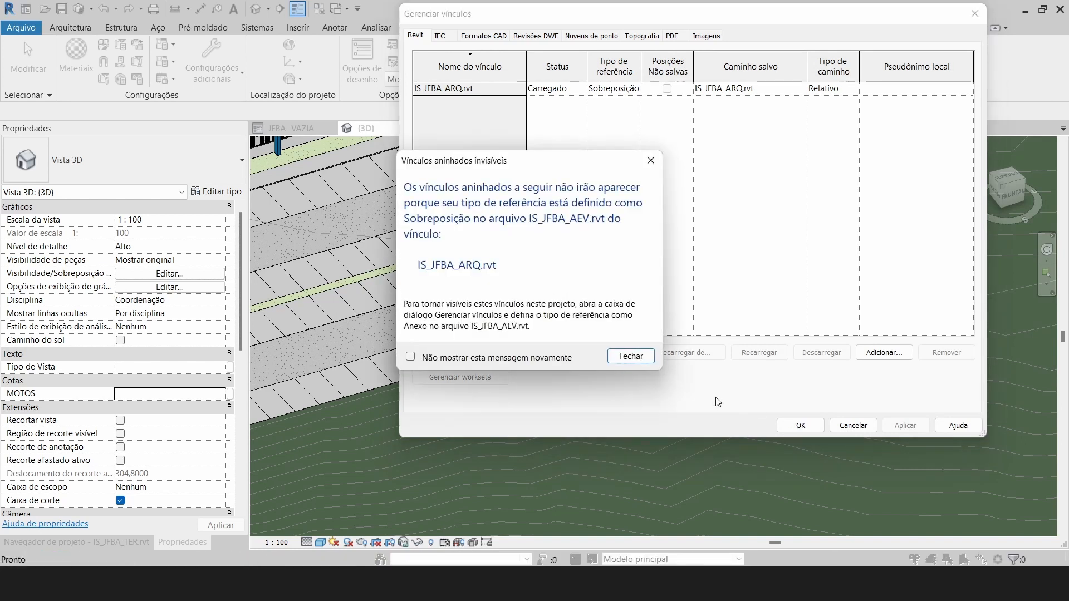
left_click(631, 356)
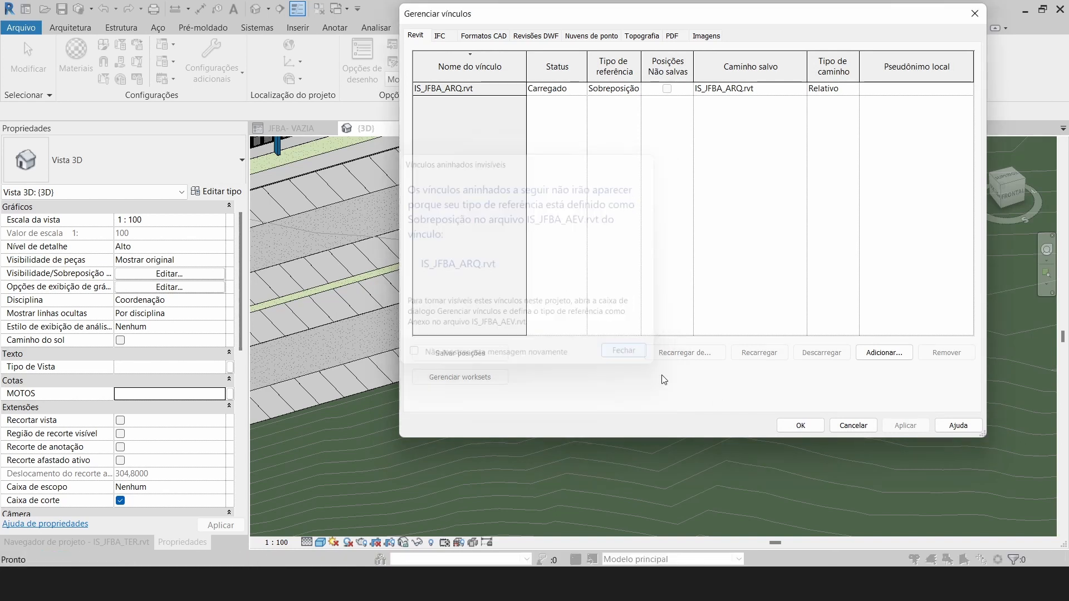
left_click(801, 426)
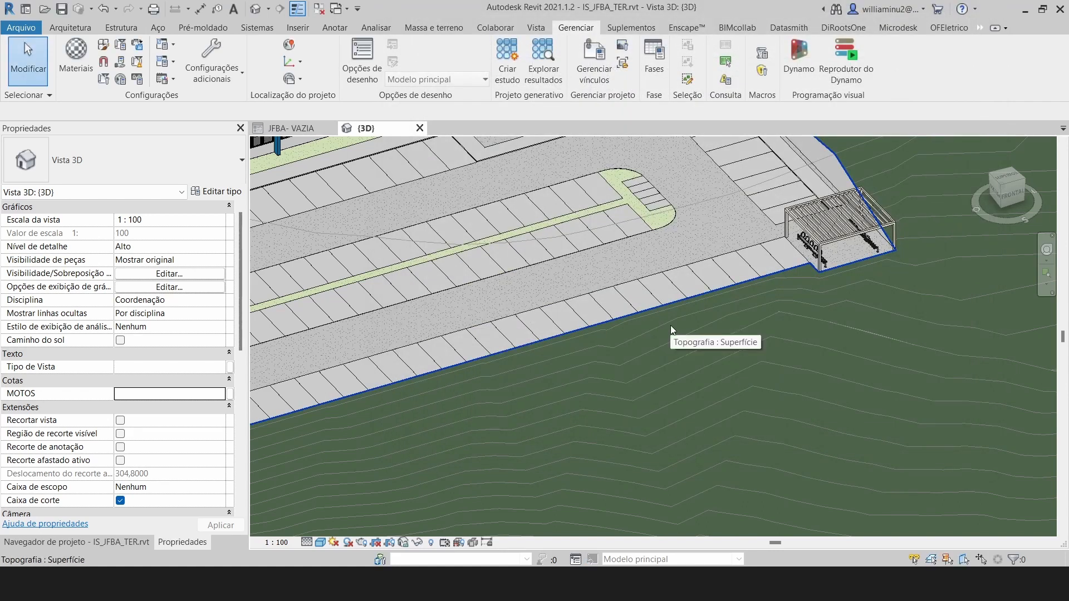
Select all instances of the IS_JFBA_AEV.rvt link listed under Vínculos do Revit and temporarily isolate them in the 3D view.
scroll(657, 298, "down", 2)
middle_click_drag(496, 289, 650, 404)
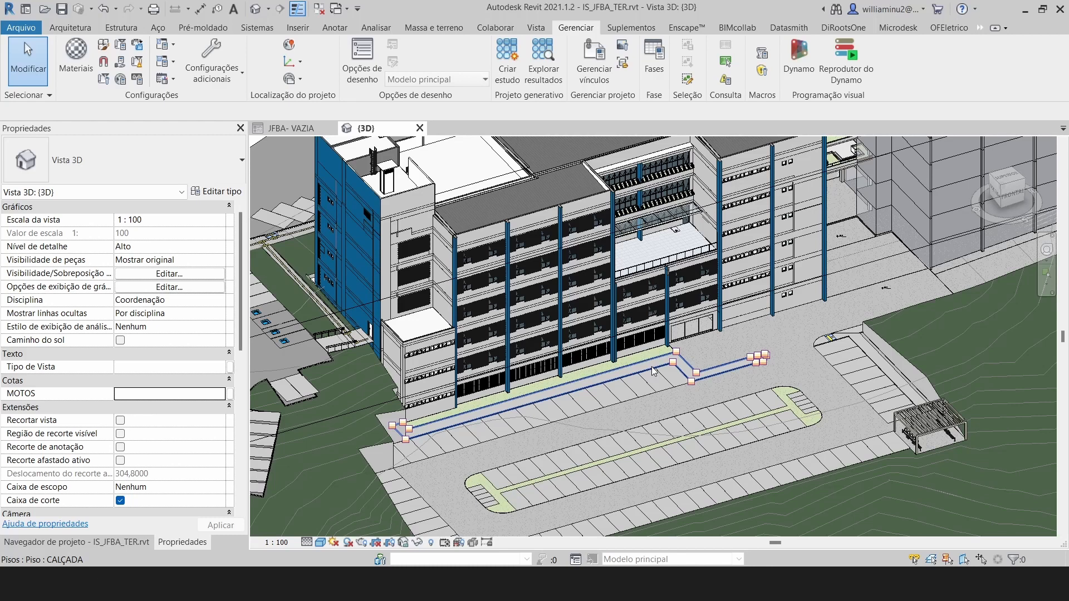
scroll(111, 473, "down", 5)
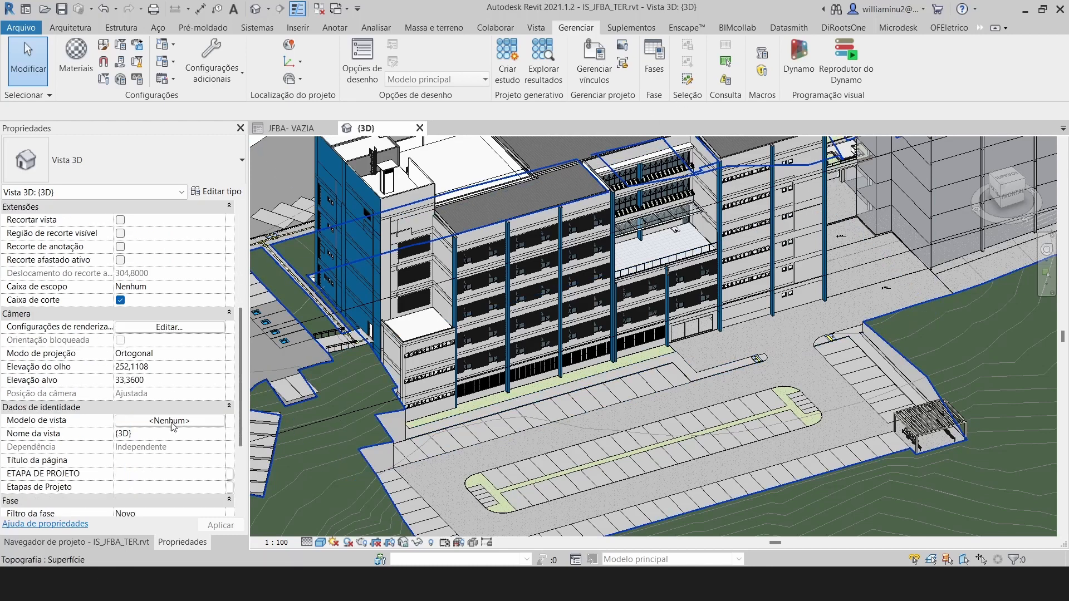
left_click(104, 542)
scroll(112, 520, "down", 1)
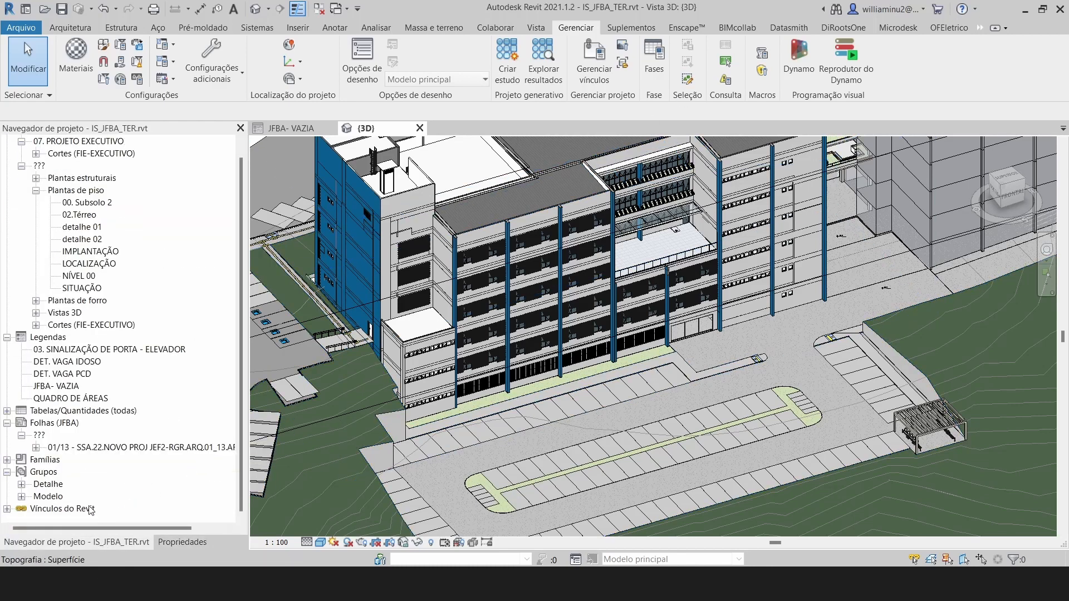
left_click(7, 509)
left_click(78, 497)
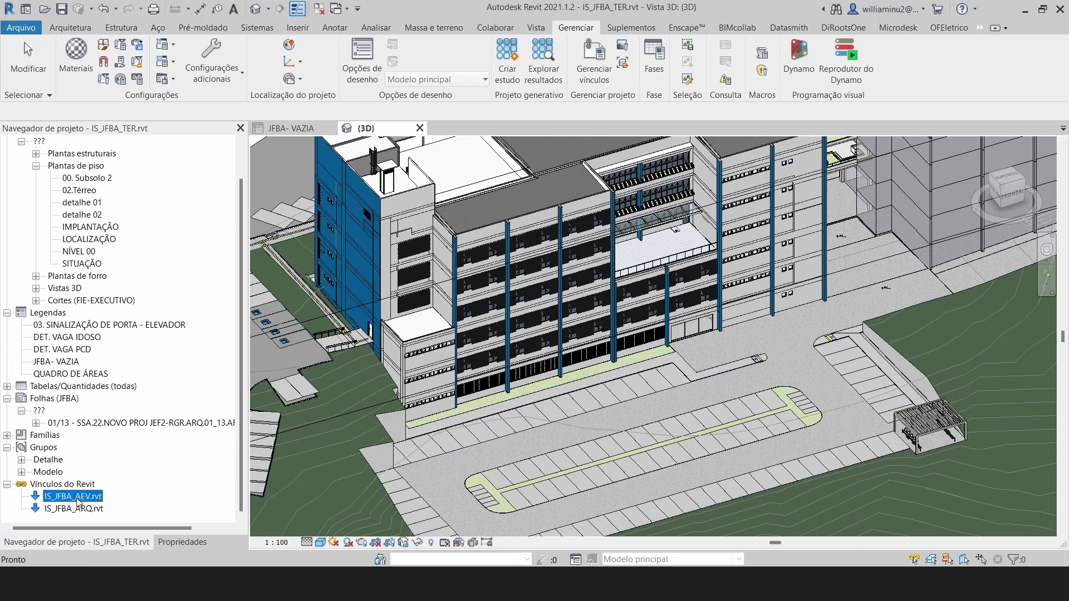
right_click(78, 502)
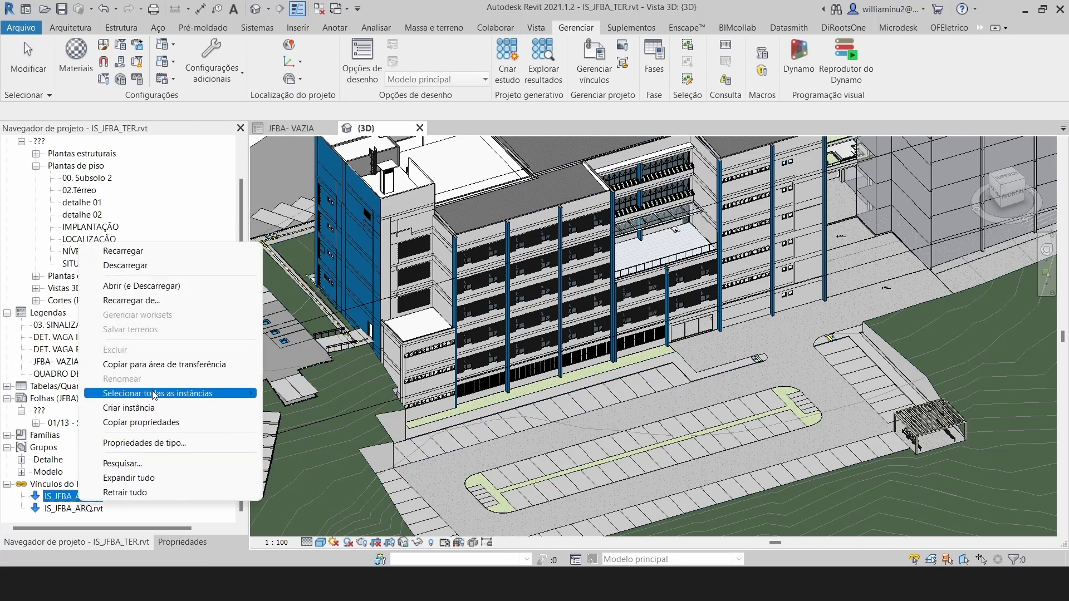
mouse_move(234, 394)
left_click(286, 397)
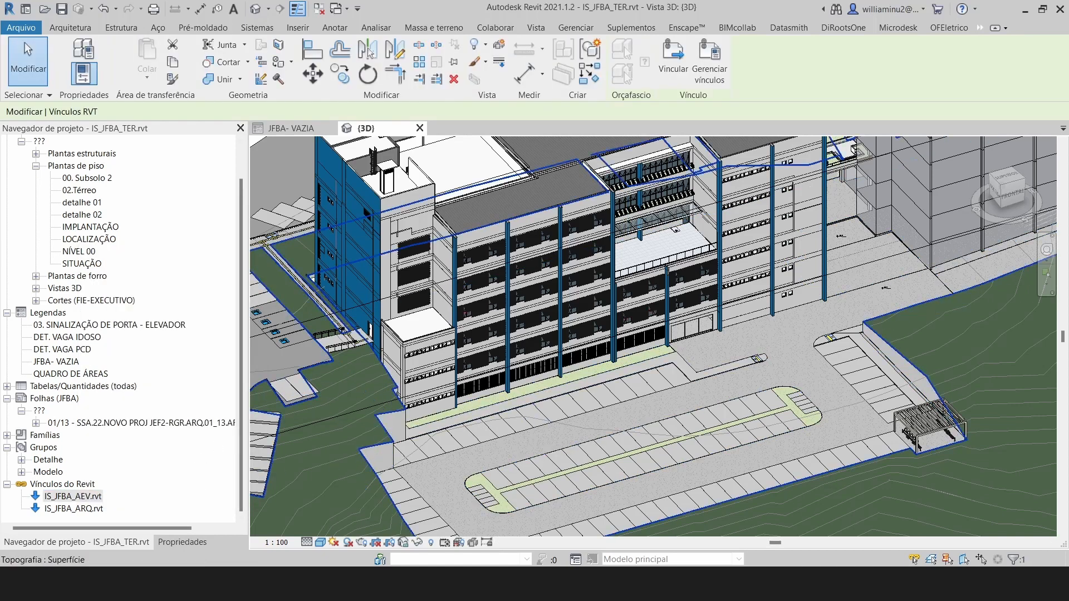
key("h")
key("h")
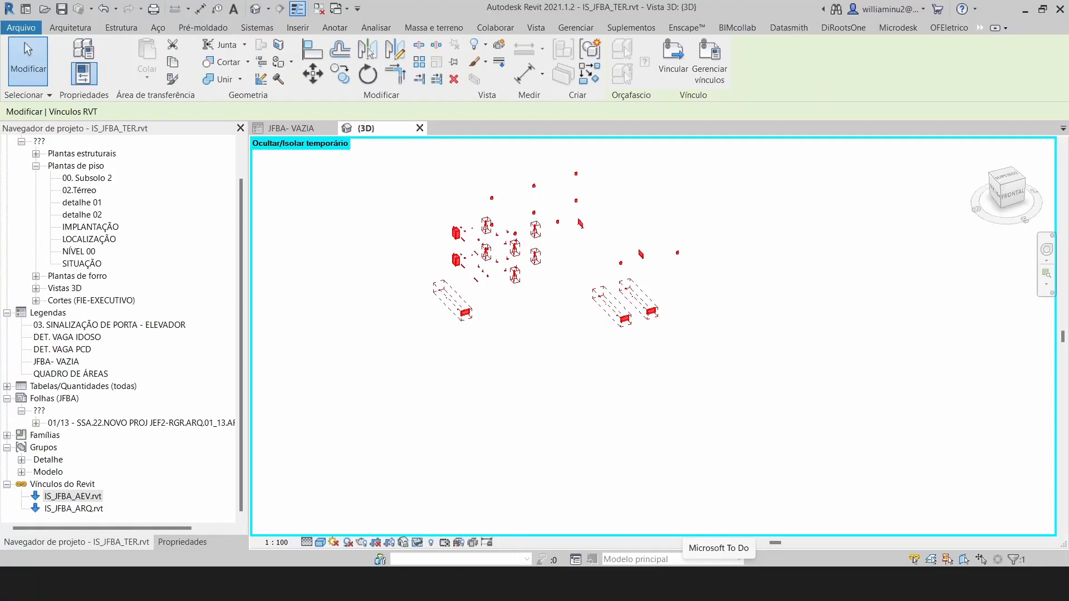
Inspect the isolated IS_JFBA_AEV.rvt equipment up close, and examine the surrounding building in the full model.
scroll(494, 240, "up", 6)
key("Escape")
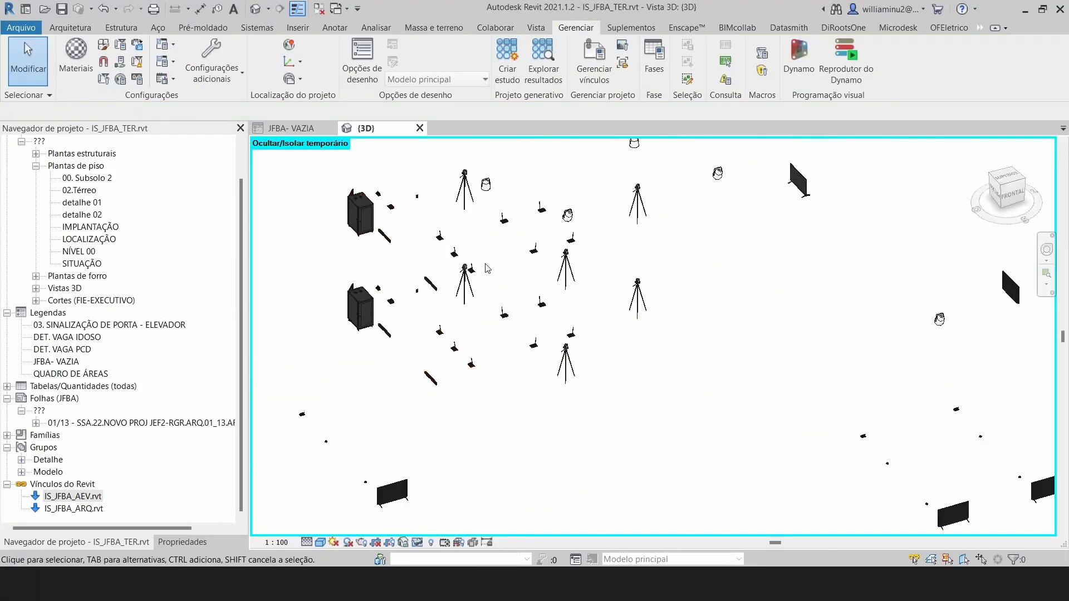
scroll(488, 269, "down", 5)
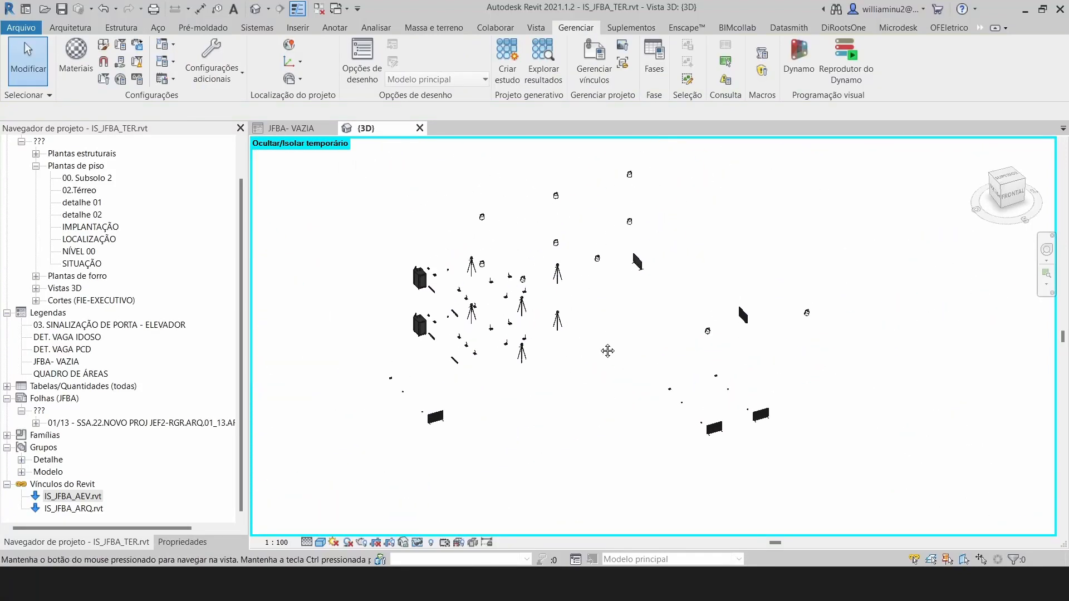
mouse_move(608, 351)
middle_mouse_down("shift")
mouse_move(608, 313)
mouse_move(665, 321)
mouse_move(601, 333)
middle_mouse_up("shift")
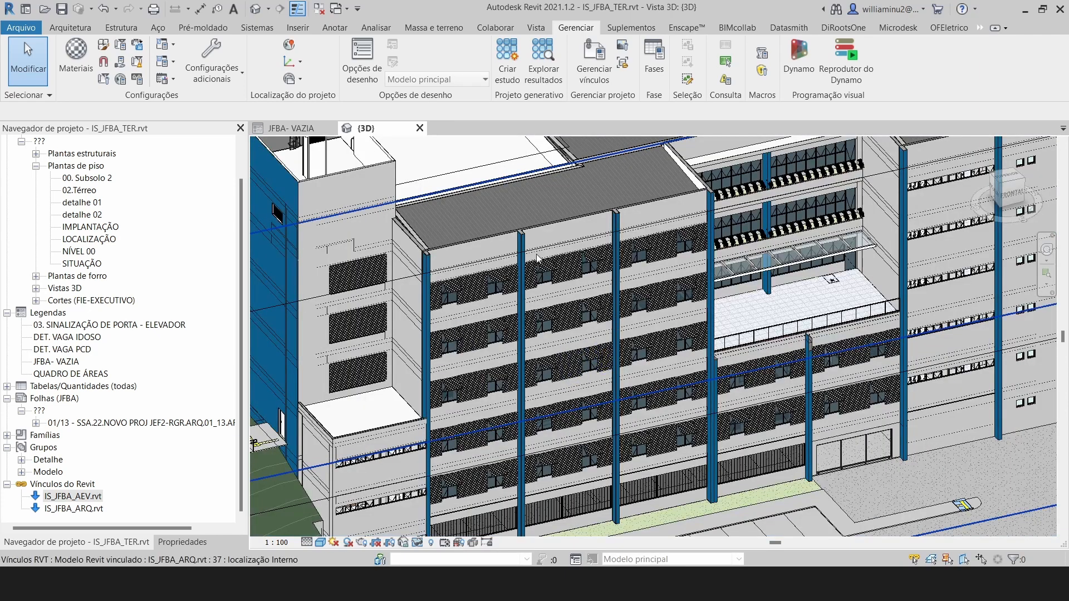
scroll(655, 283, "down", 3)
middle_click_drag(569, 335, 517, 301, "shift")
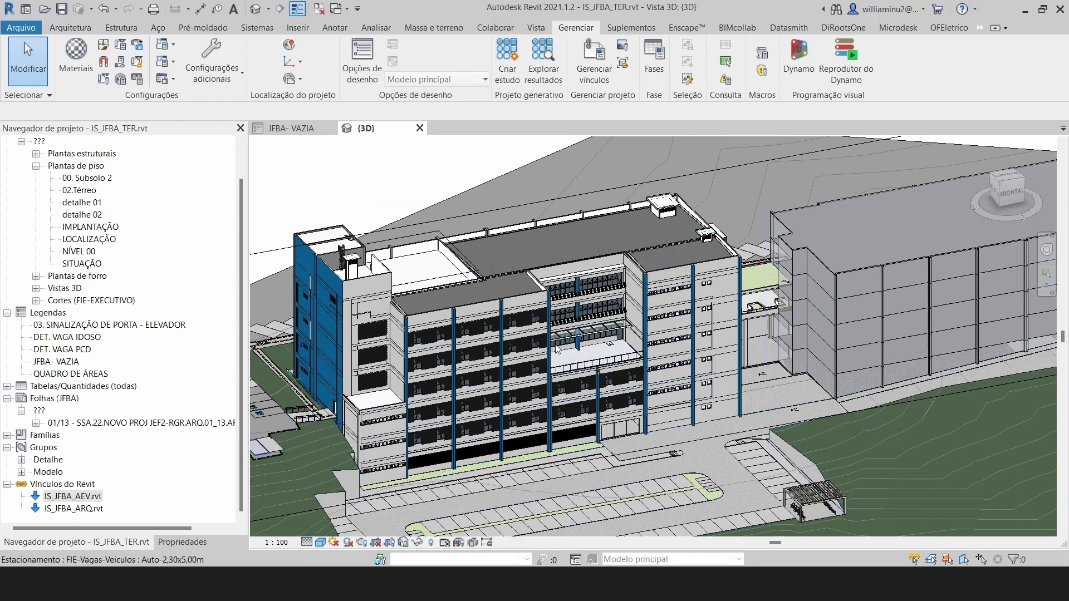
Select all IS_JFBA_AEV.rvt link instances and set Terreno compartilhado by recording the current position as IS_JFBA_AEV.rvt : Interno.
left_click(70, 495)
right_click(71, 497)
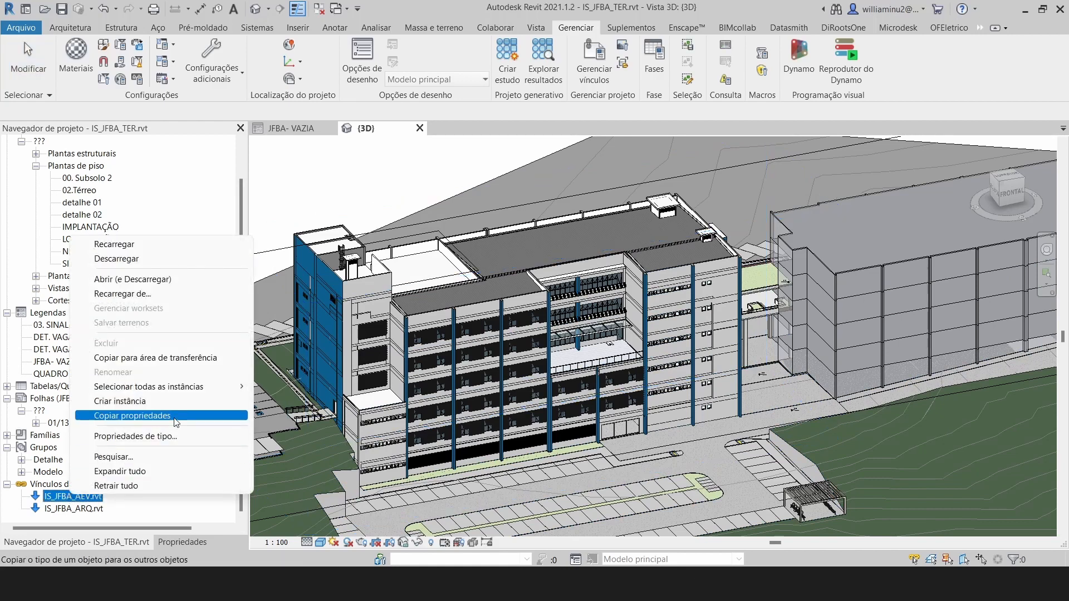
mouse_move(200, 389)
left_click(285, 386)
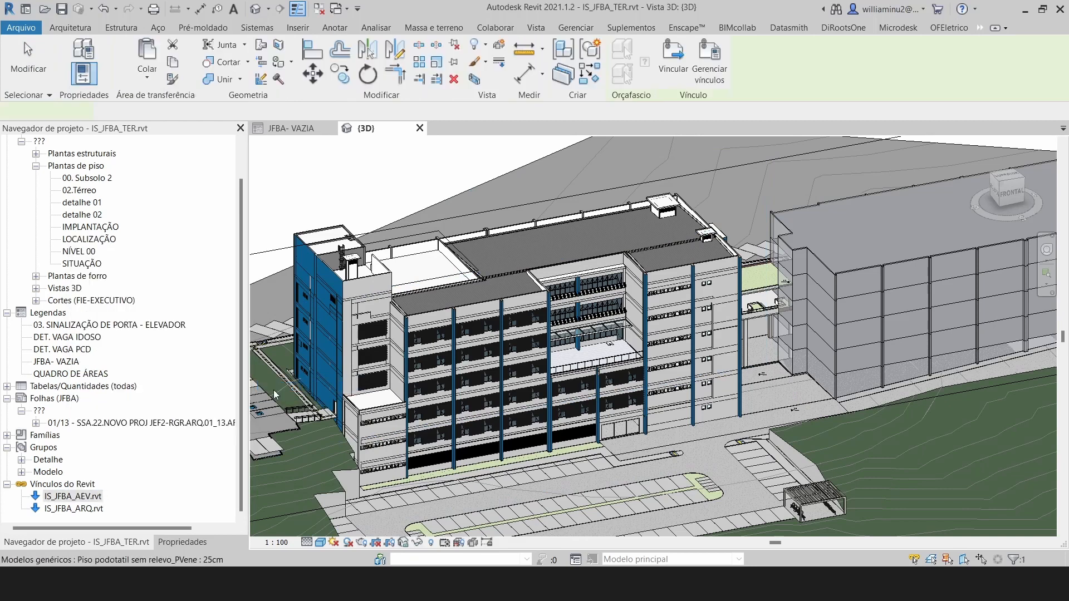
left_click(180, 542)
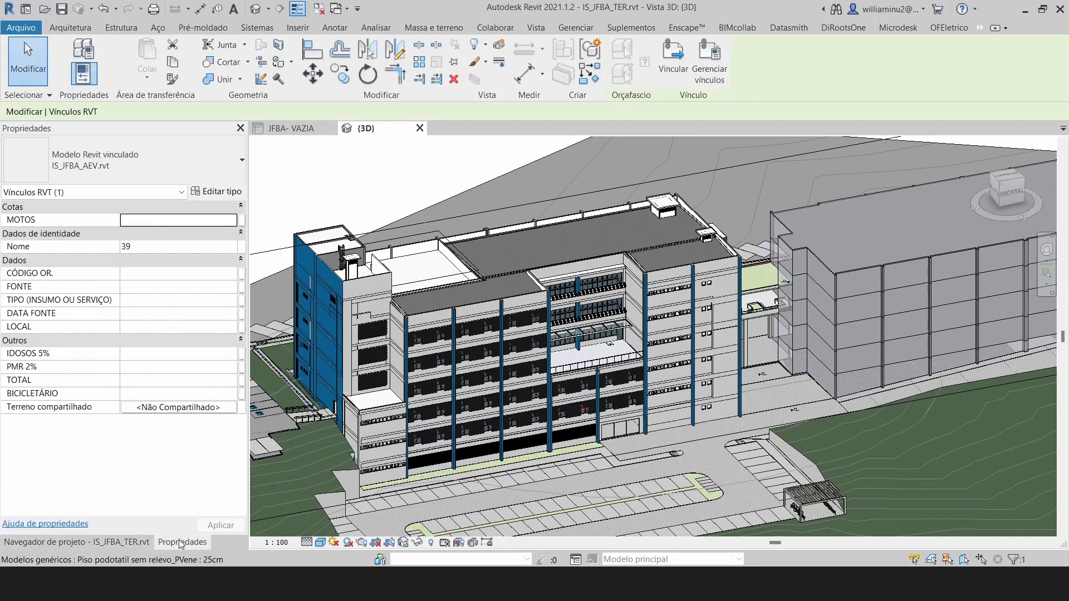
left_click(195, 412)
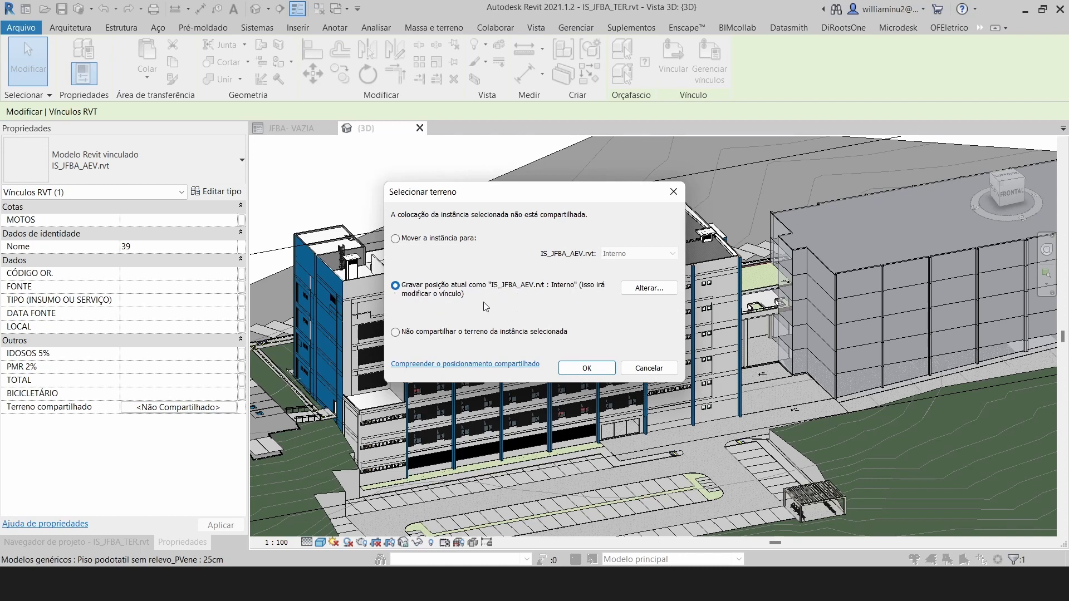
left_click(592, 368)
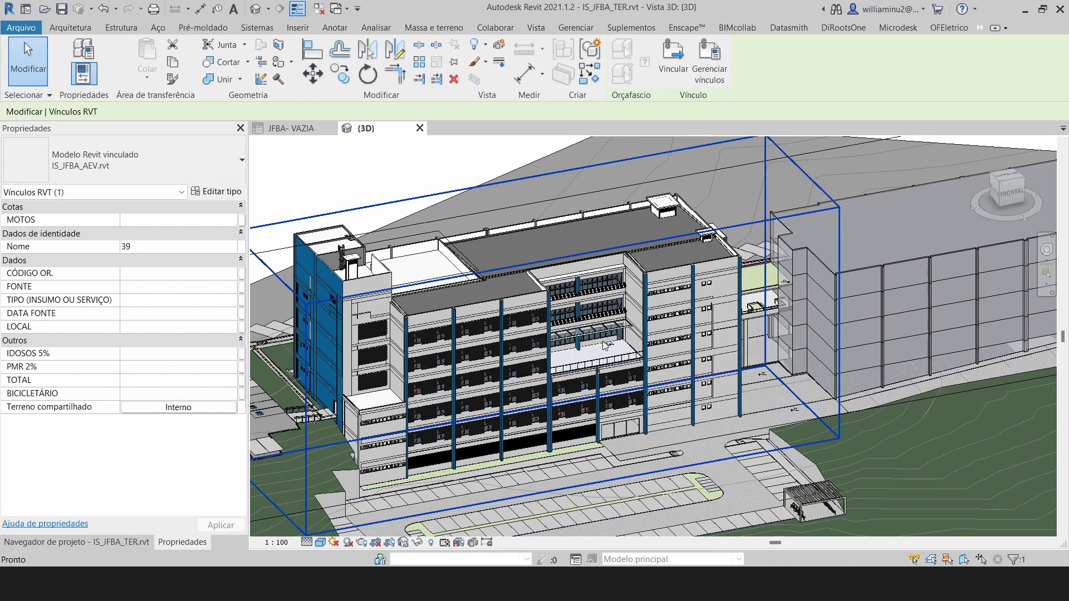
Save the project, choosing Salvar to store the new position back in the IS_JFBA_AEV.rvt link.
key("ctrl+s")
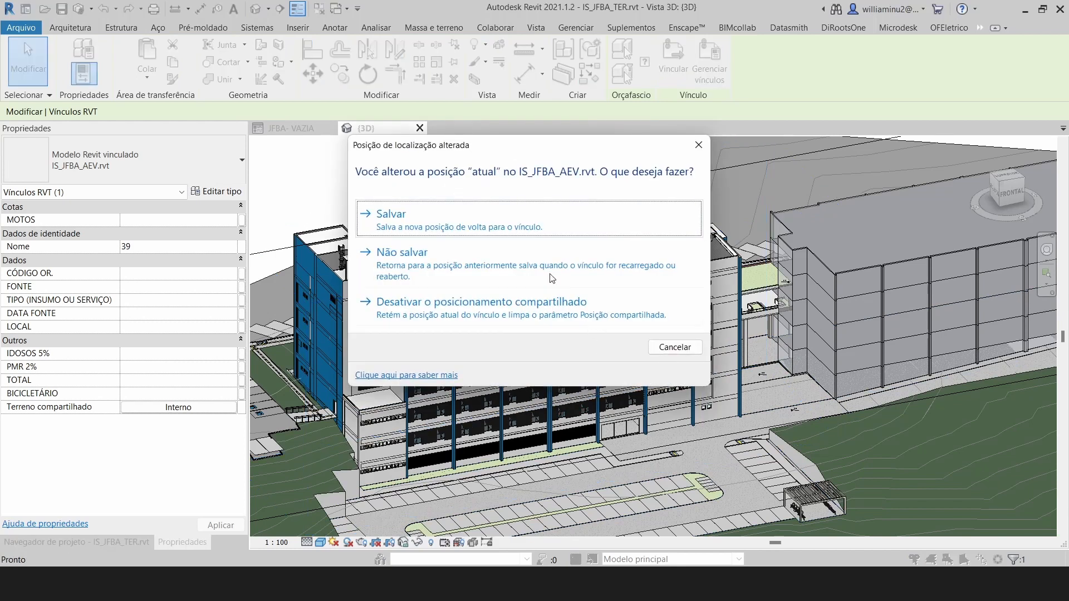
left_click(435, 216)
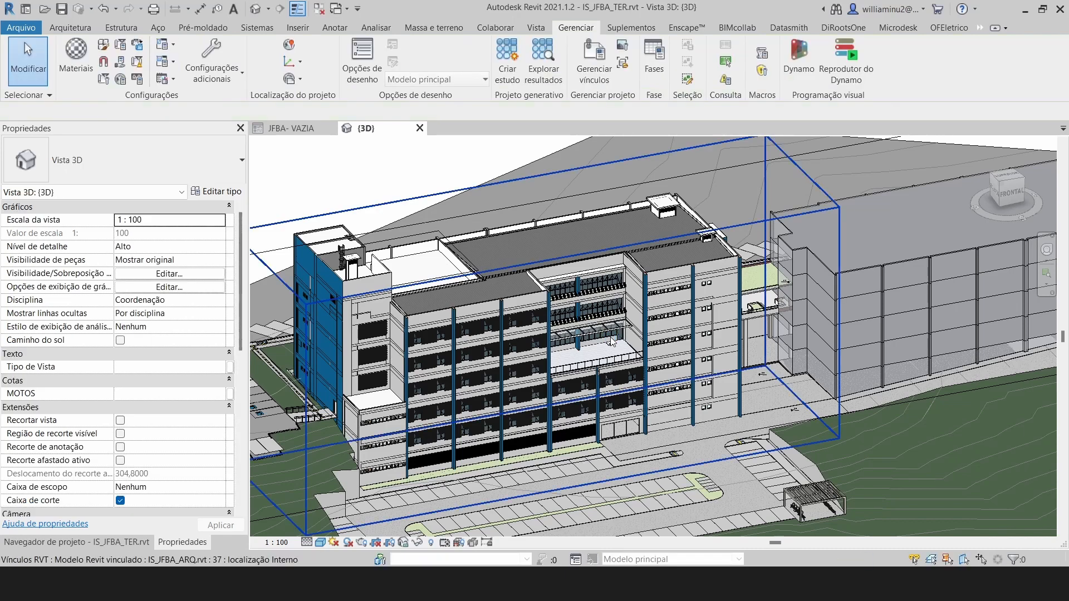
scroll(611, 341, "down", 2)
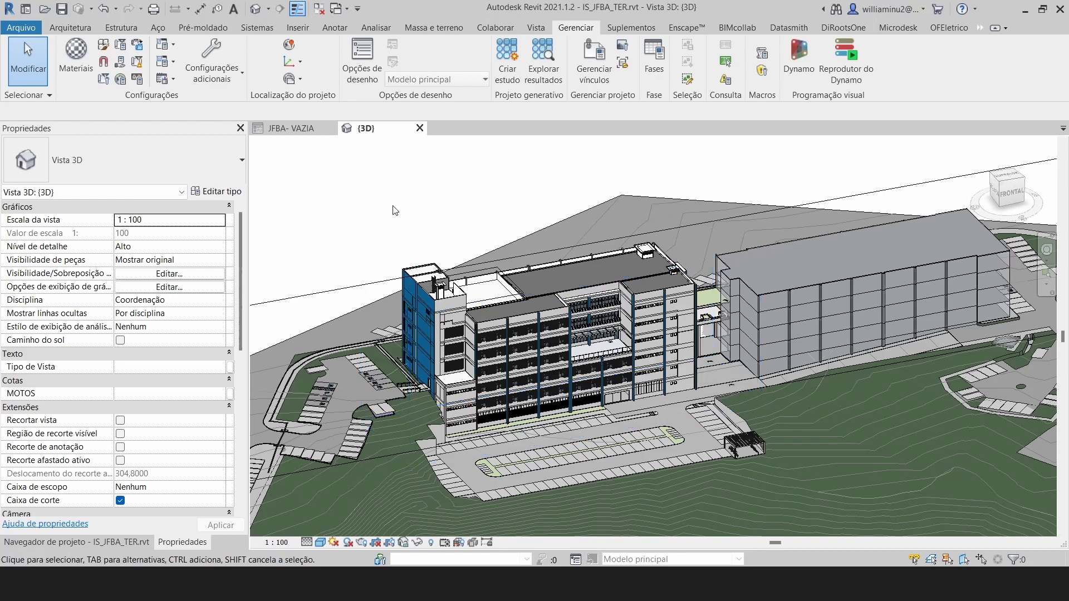
Switch to File Explorer, open the JFBA project folder on the SAMSUNG (D:) drive and copy its path.
left_click(82, 31)
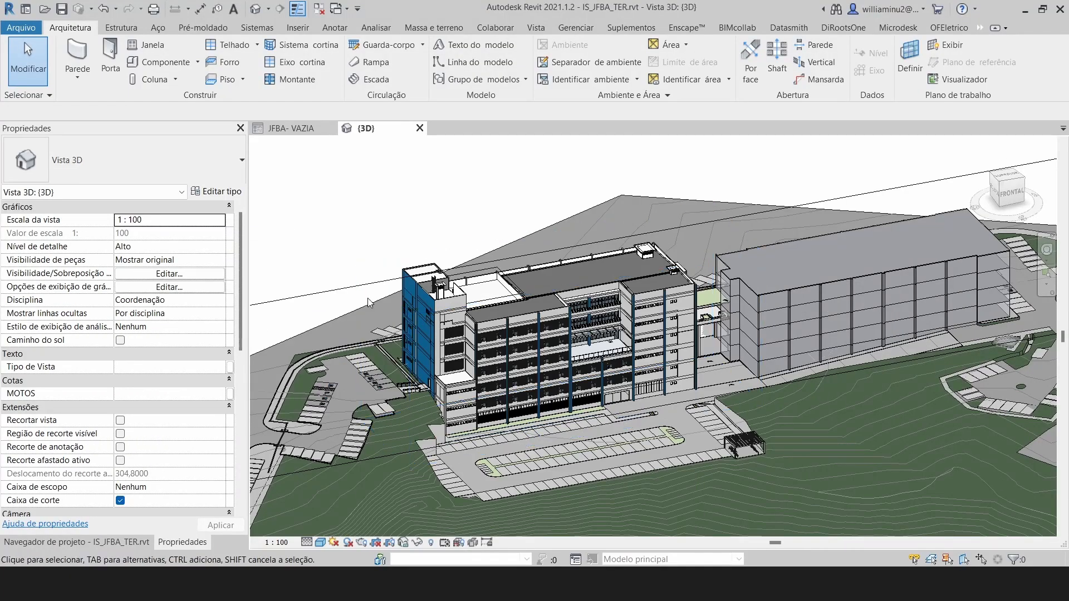
mouse_move(514, 583)
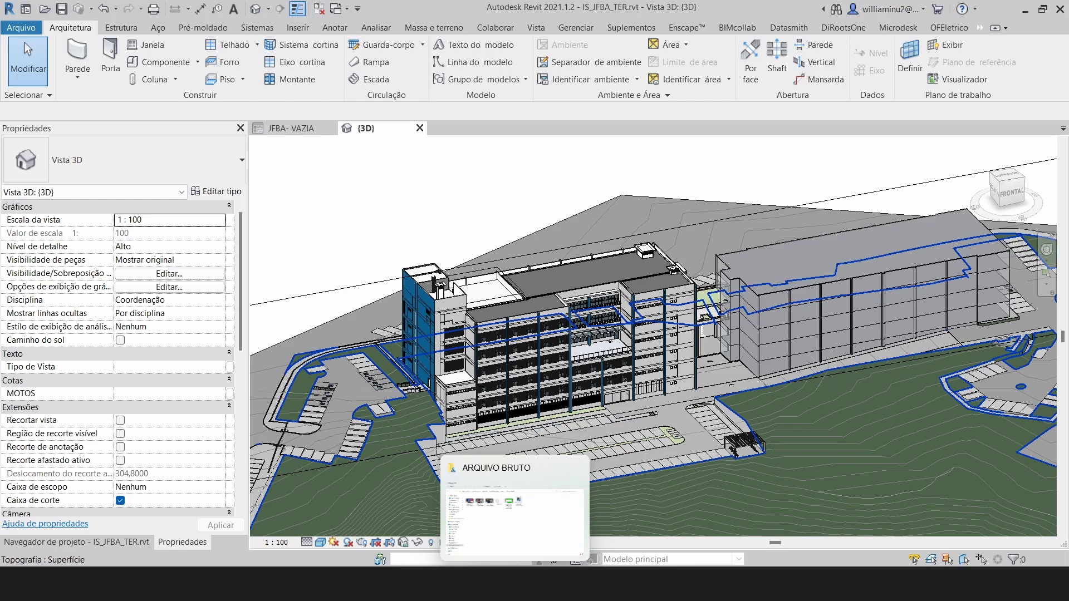
left_click(515, 507)
left_click(69, 472)
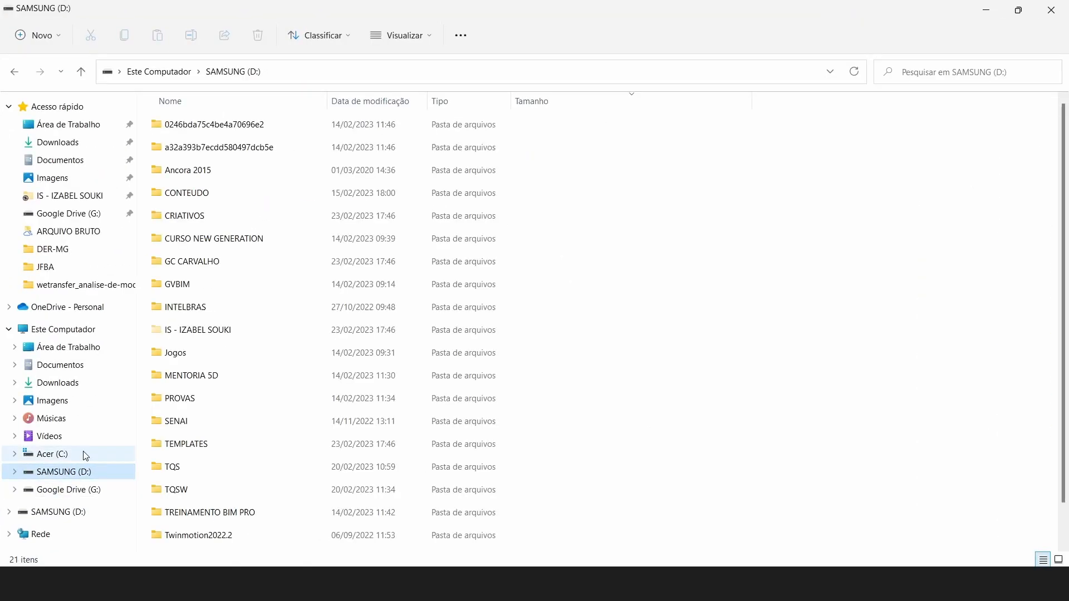
double_click(206, 330)
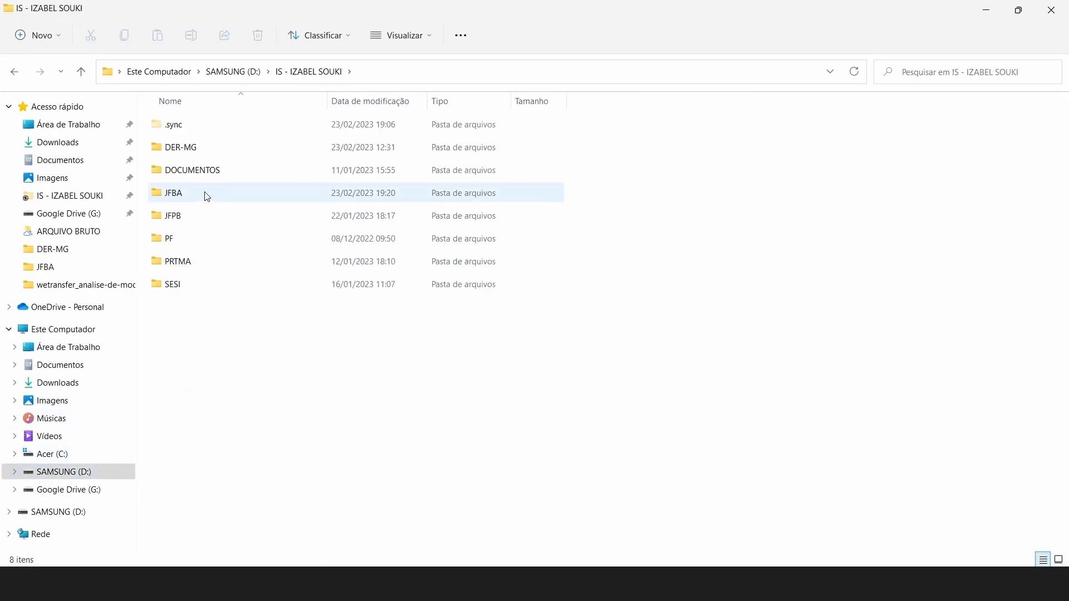
double_click(199, 196)
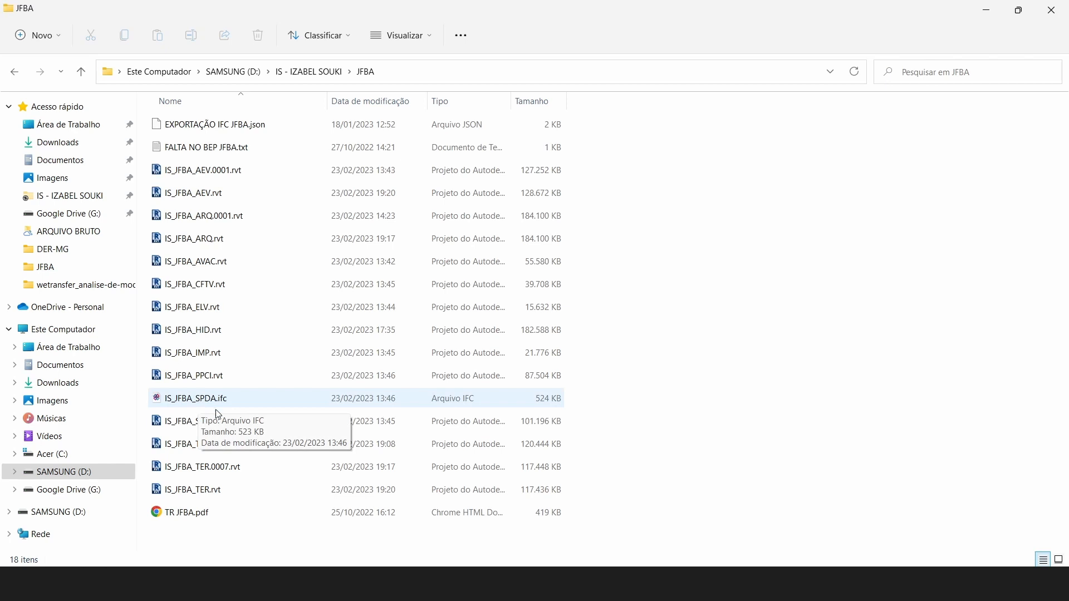
left_click(524, 77)
key("ctrl+c")
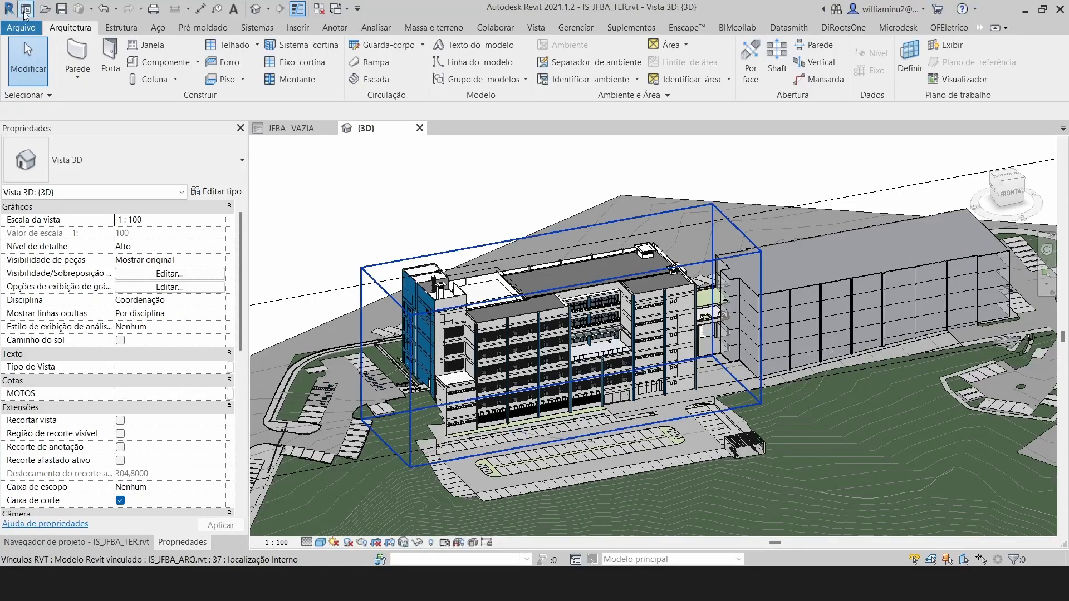
Return to Revit and open IS_JFBA_SPDA.ifc from the copied JFBA folder path as an IFC file.
left_click(20, 27)
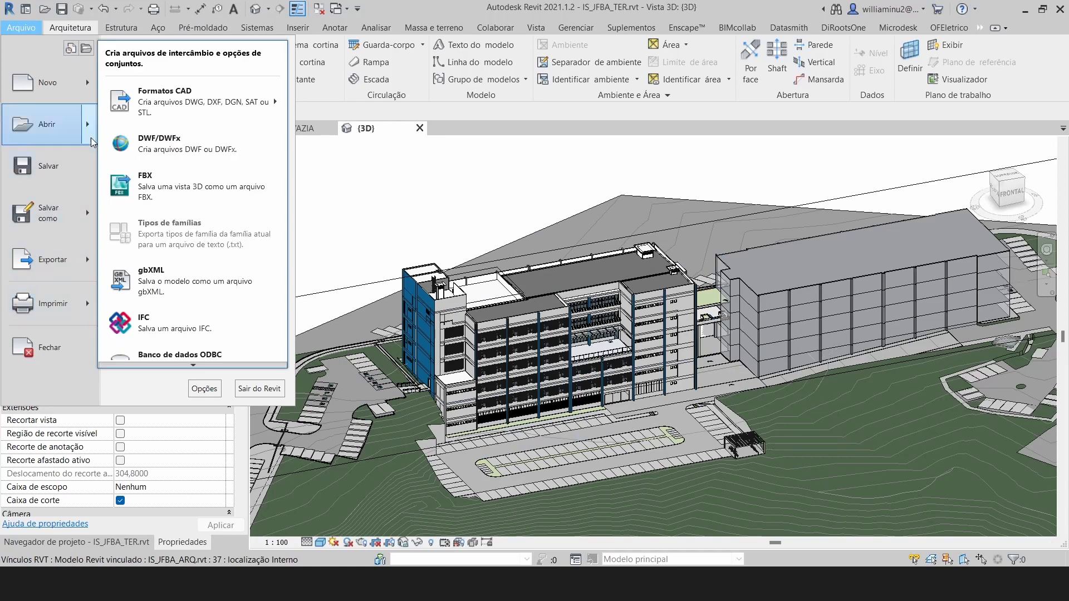
mouse_move(91, 124)
left_click(132, 248)
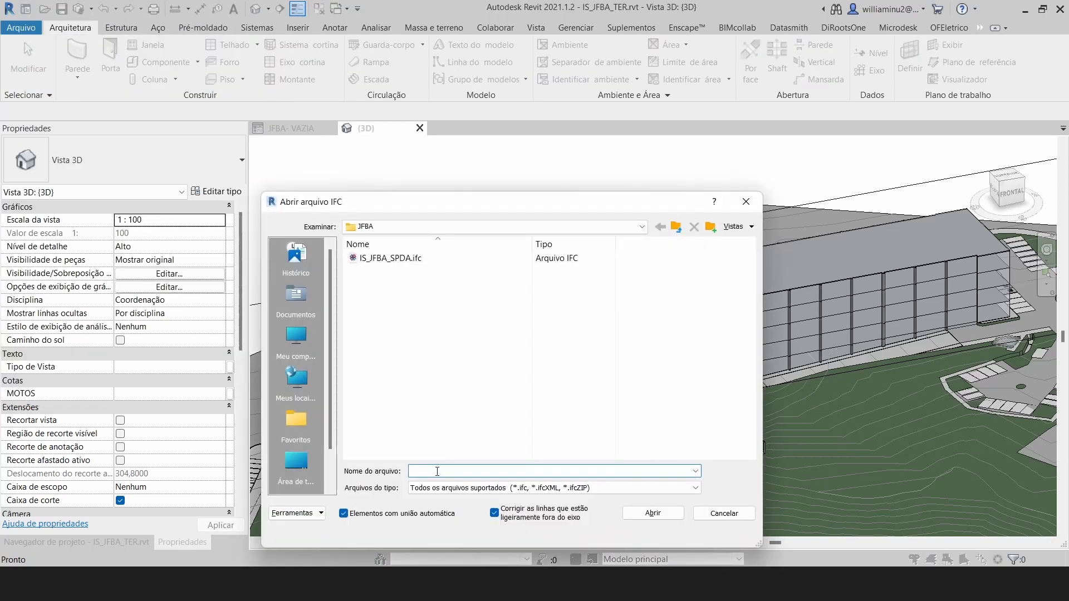
key("ctrl+v")
key("Return")
left_click(412, 259)
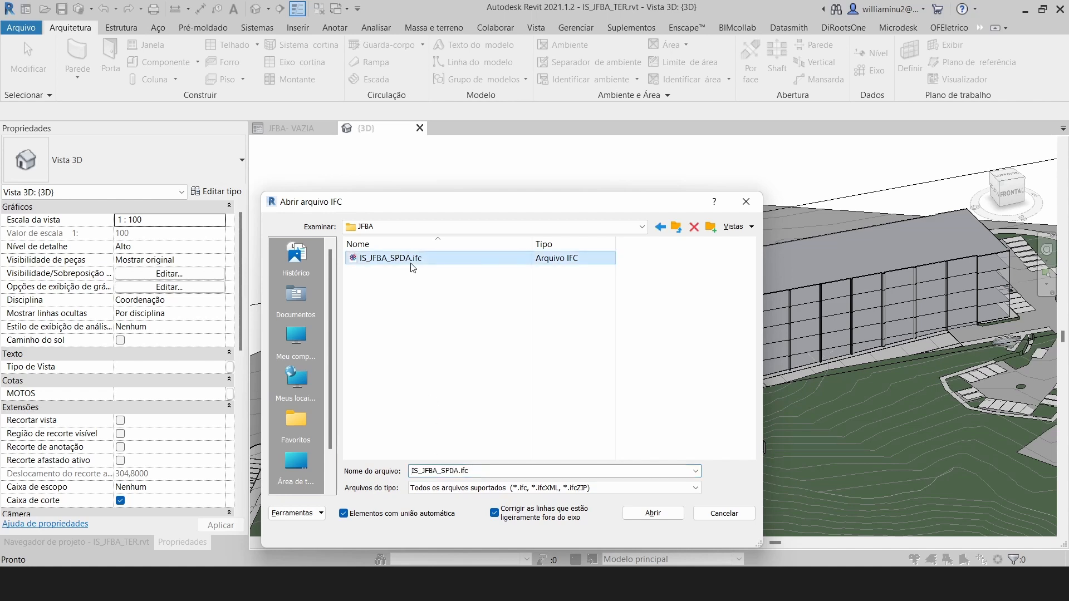
left_click(650, 514)
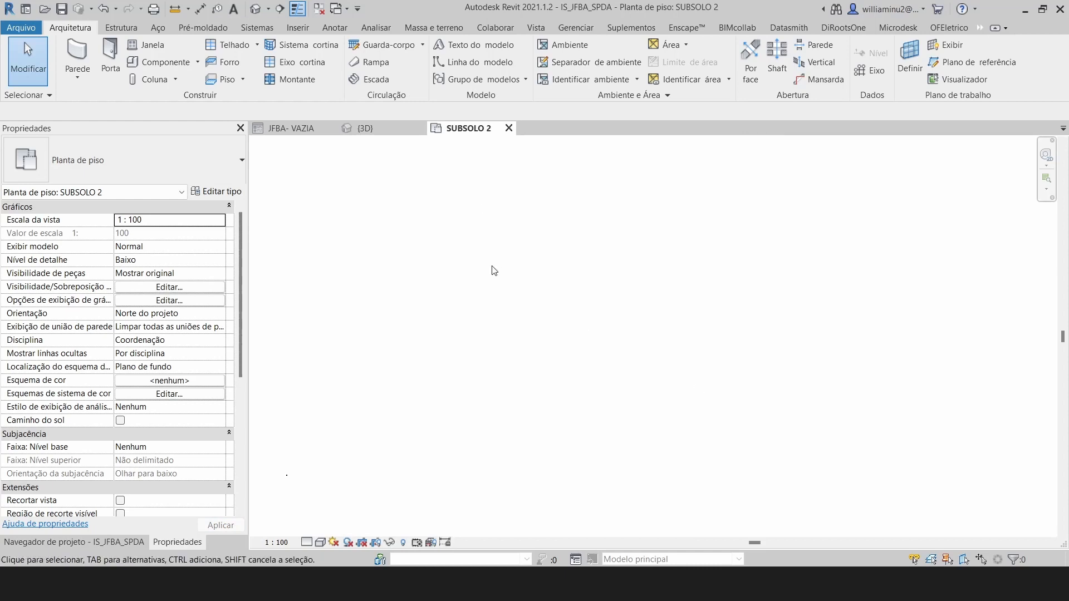
Open the default 3D view of the SPDA model, set its detail level to Alto and inspect the conductors and boxes.
left_click(255, 10)
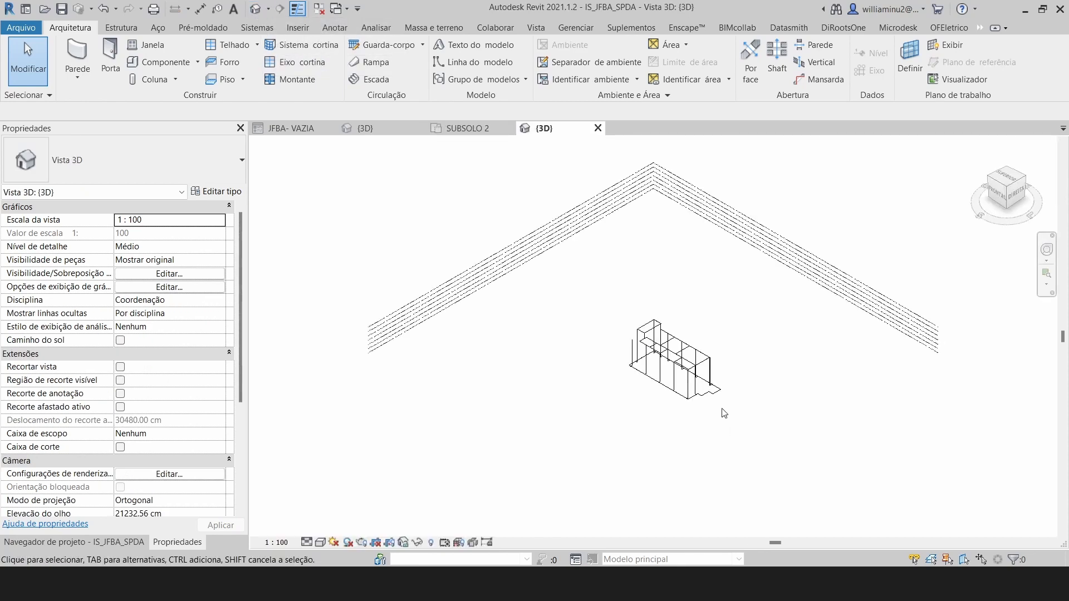
scroll(643, 362, "up", 6)
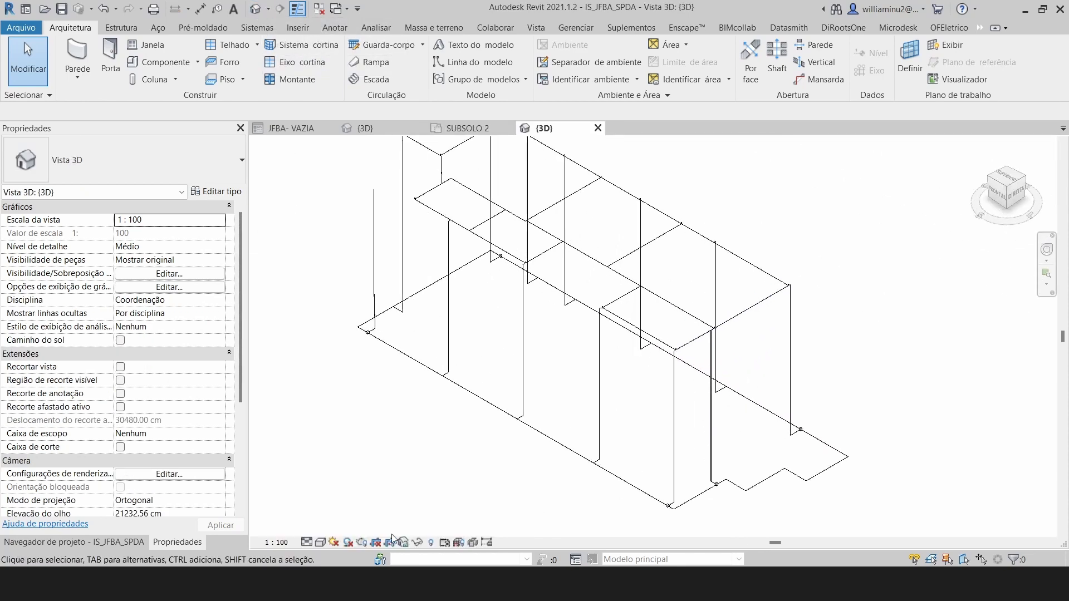
left_click(307, 542)
left_click(324, 527)
scroll(660, 470, "up", 6)
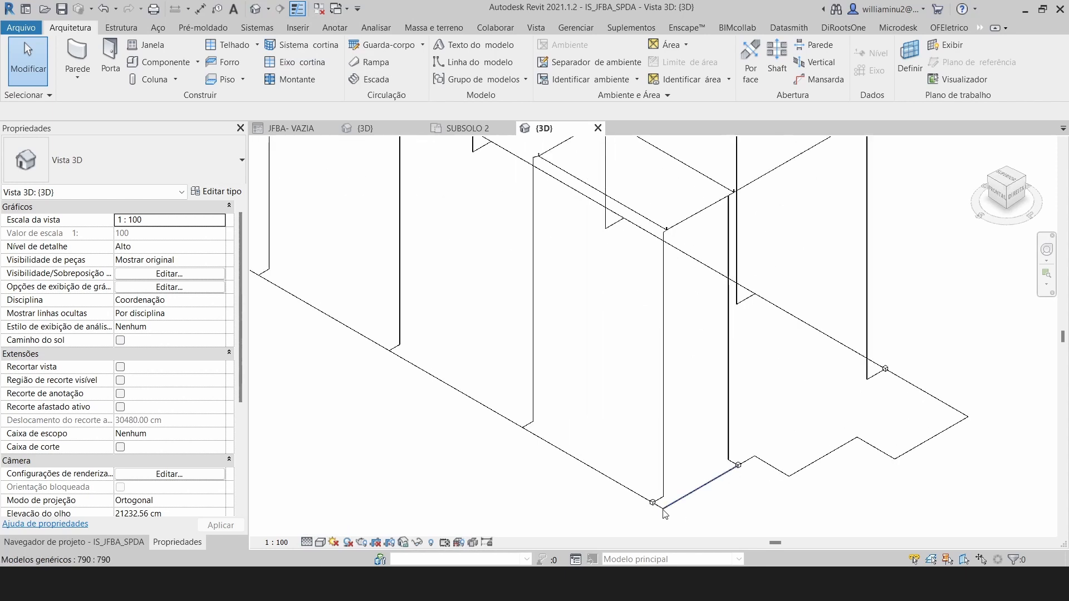
scroll(661, 470, "up", 1)
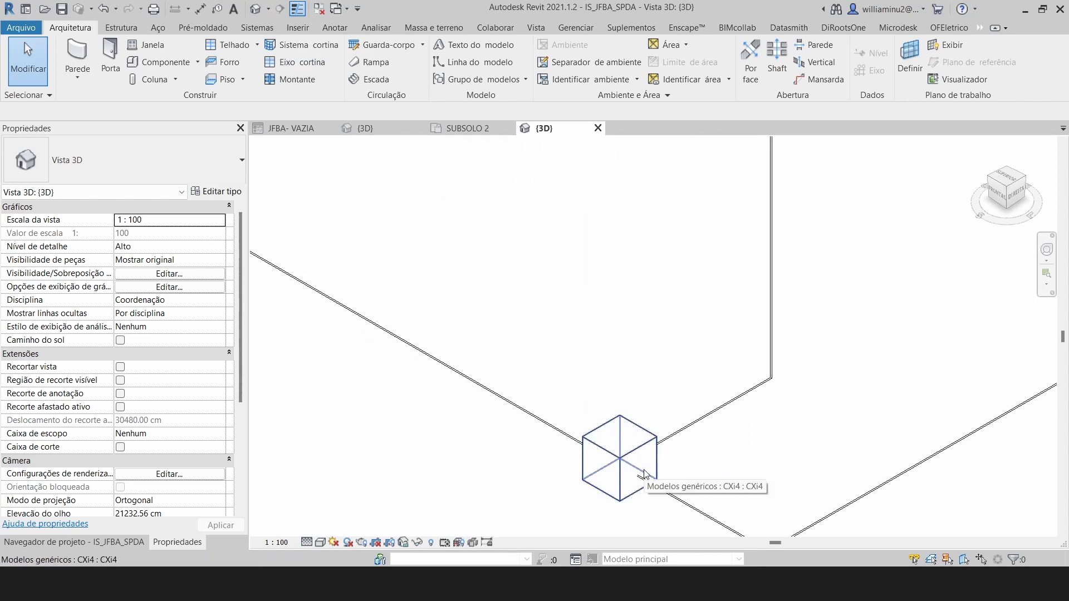
scroll(646, 467, "down", 4)
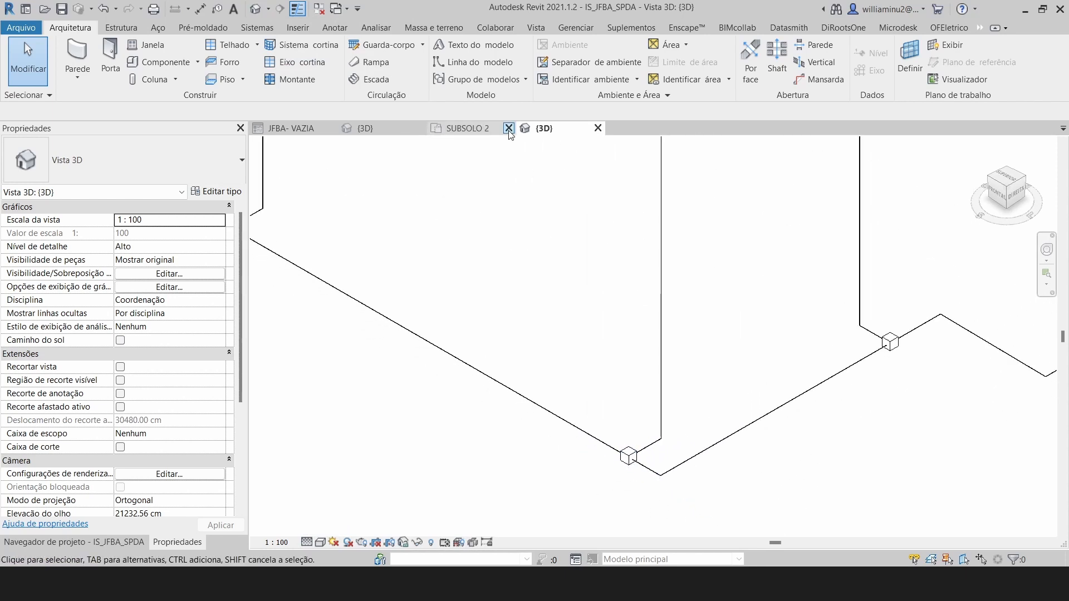
Close the SUBSOLO 2 plan view and return to the 3D view of the IS_JFBA_TER.rvt terrain model.
left_click(508, 128)
left_click(398, 134)
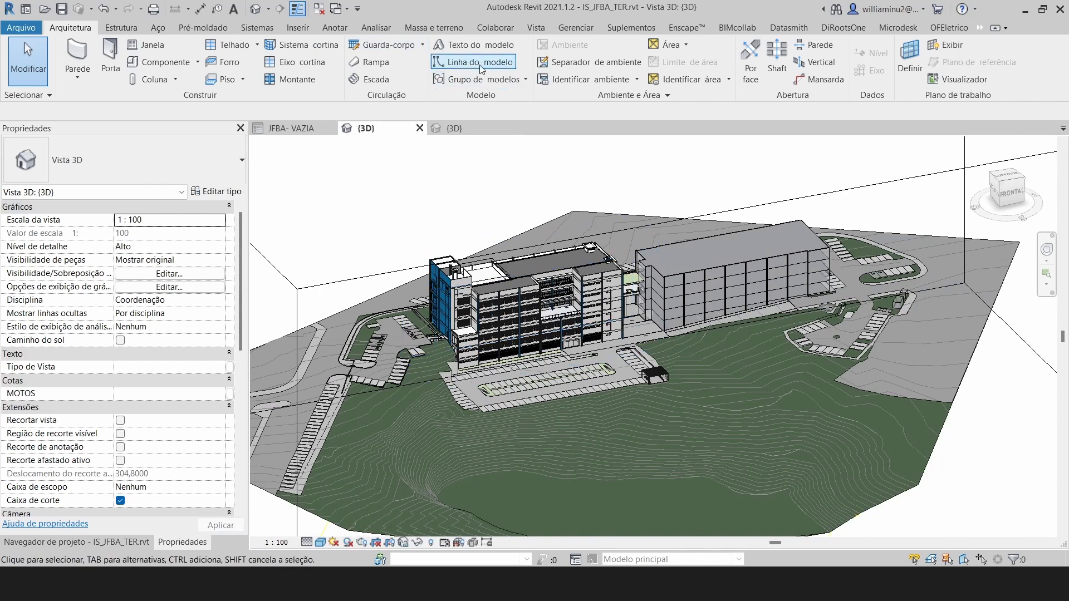
Link IS_JFBA_SPDA.ifc into the terrain model as an IFC link.
left_click(589, 28)
left_click(594, 58)
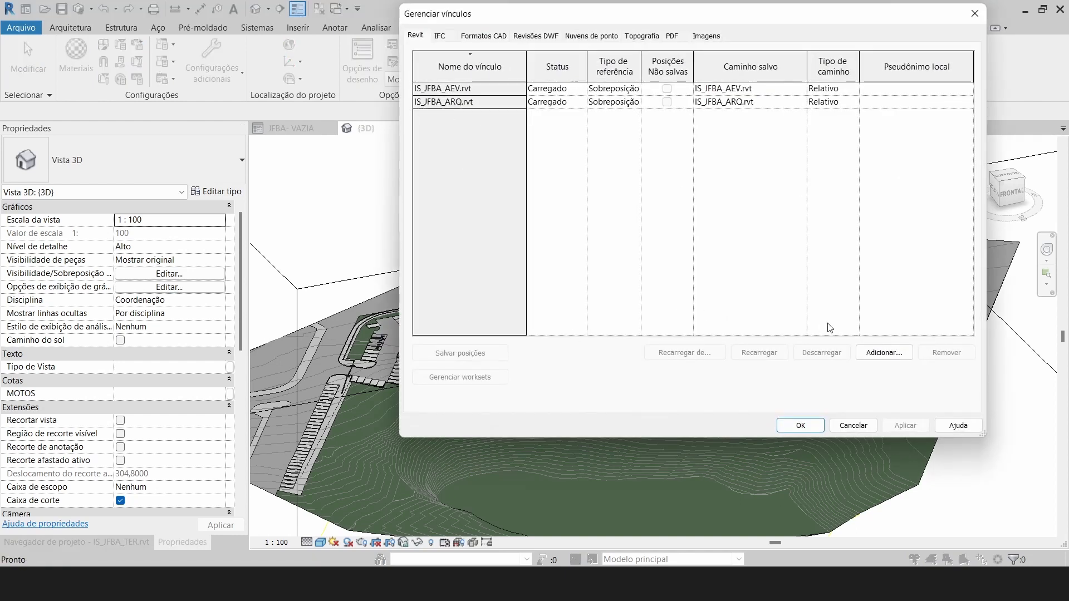
left_click(883, 353)
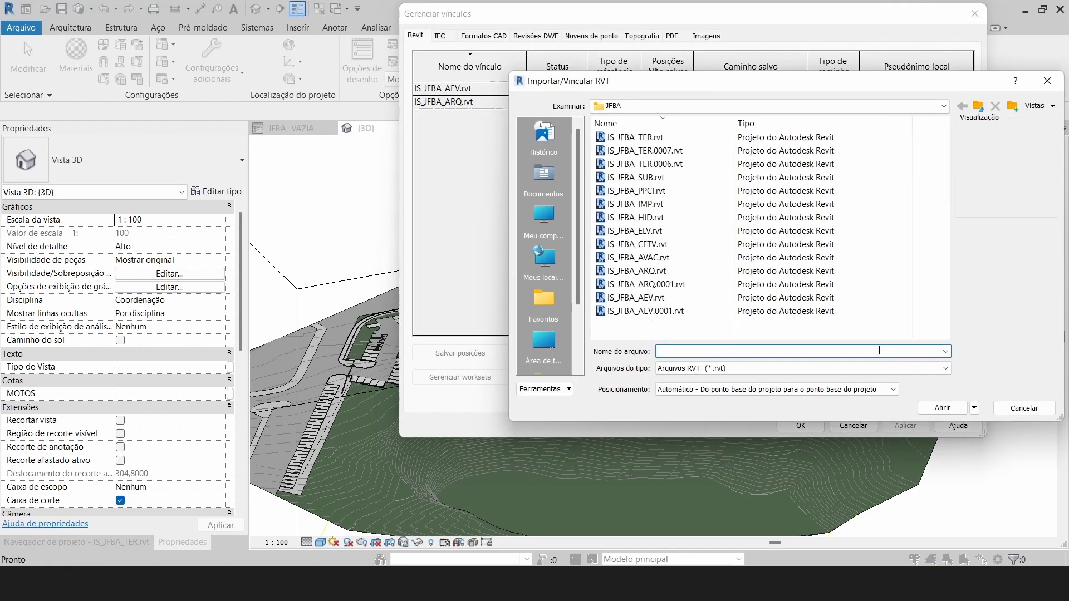
left_click(1025, 409)
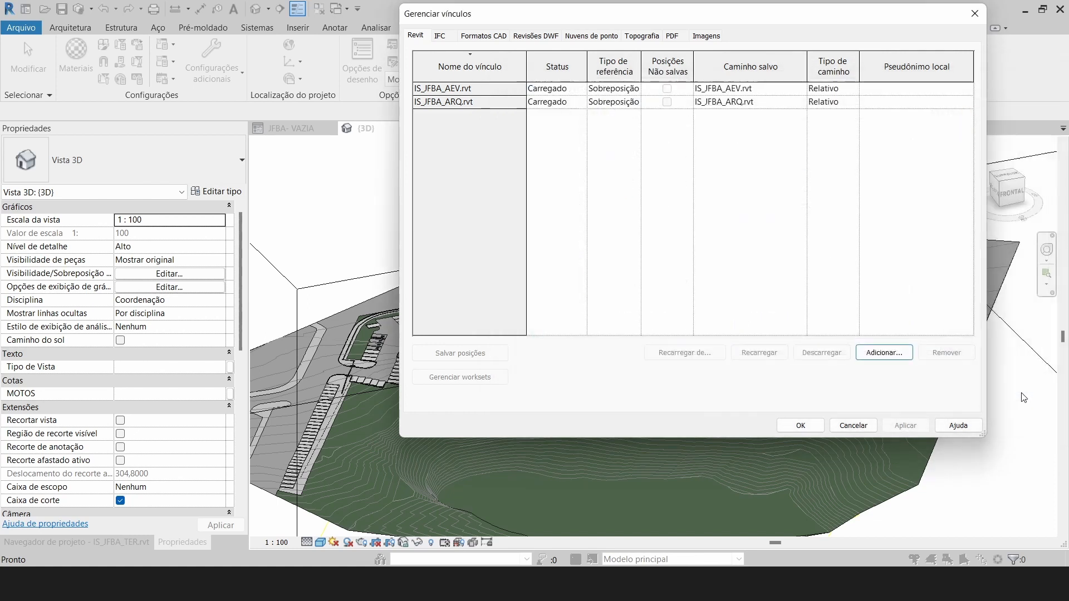
left_click(441, 36)
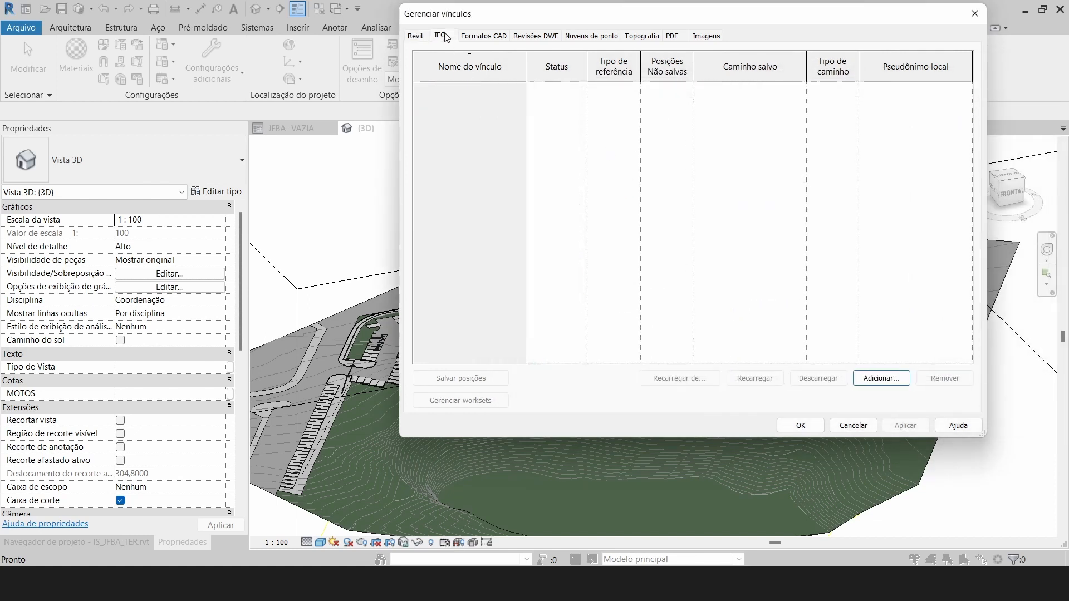
left_click(884, 379)
left_click(396, 259)
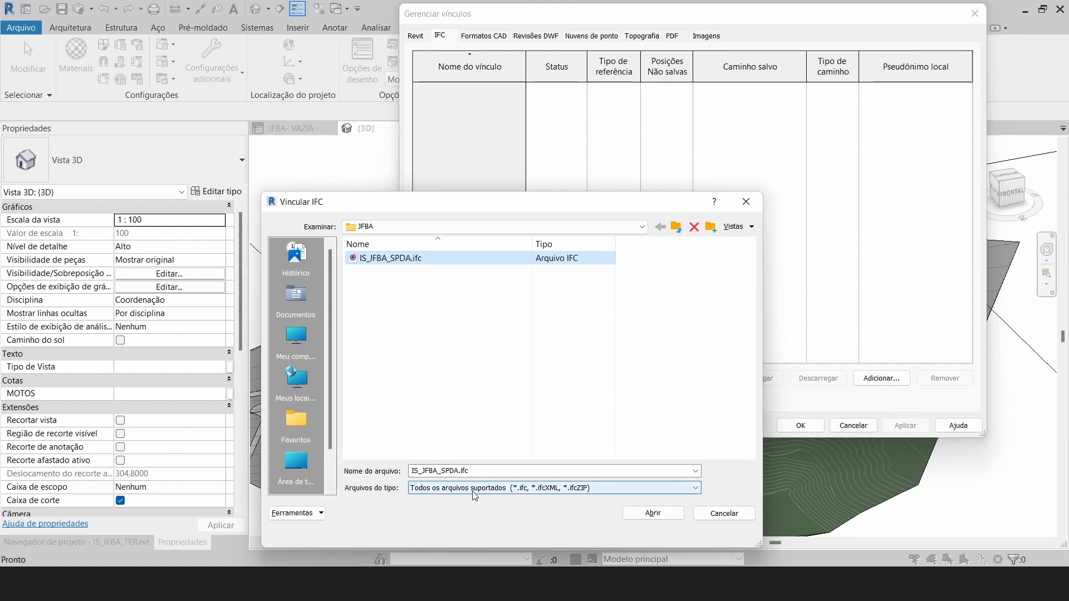
left_click(652, 513)
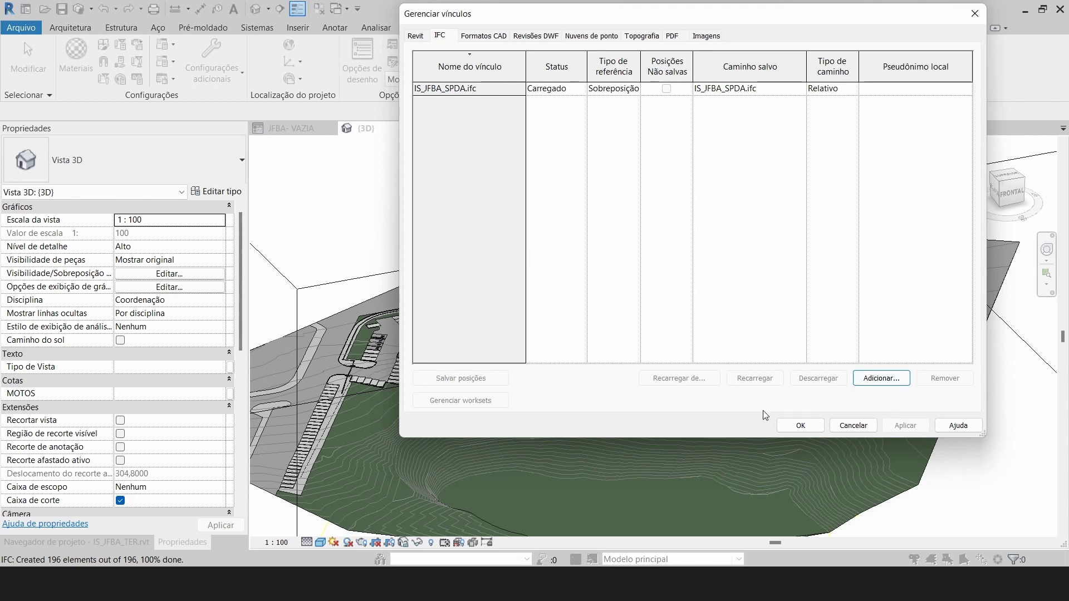
left_click(787, 426)
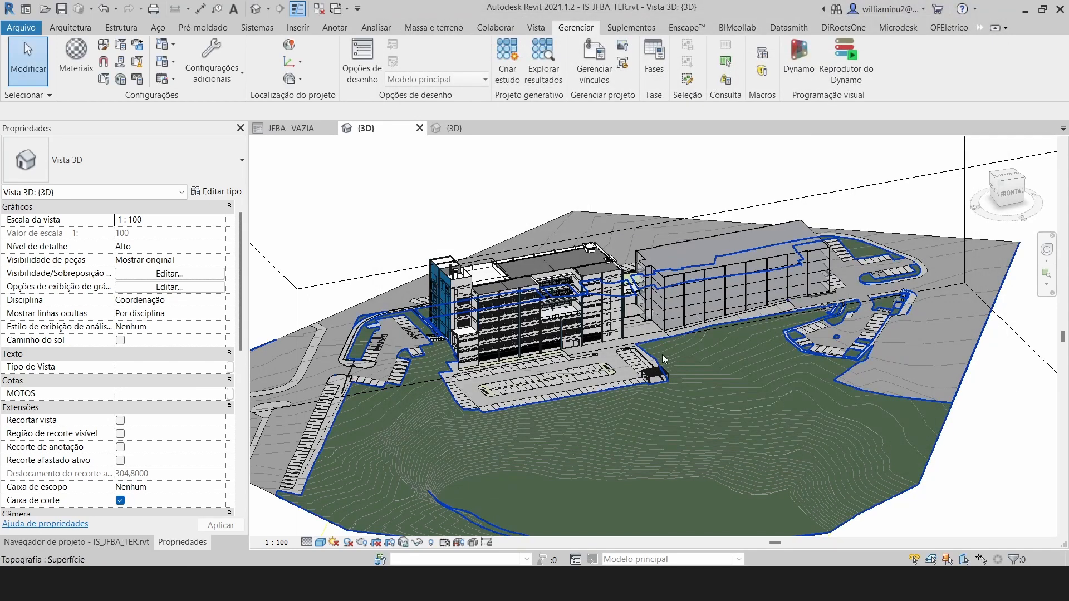
Select the linked IS_JFBA_SPDA.ifc on the roof and examine how its air terminal and conductors sit on the architectural parapet.
middle_click_drag(469, 341, 540, 348, "shift")
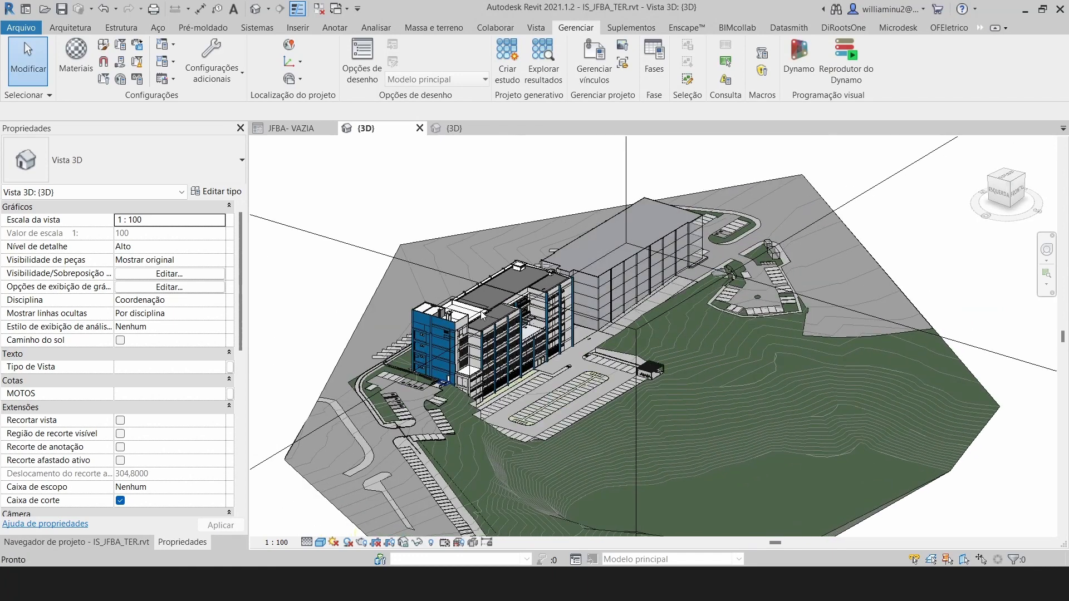
scroll(490, 309, "up", 3)
scroll(417, 256, "up", 10)
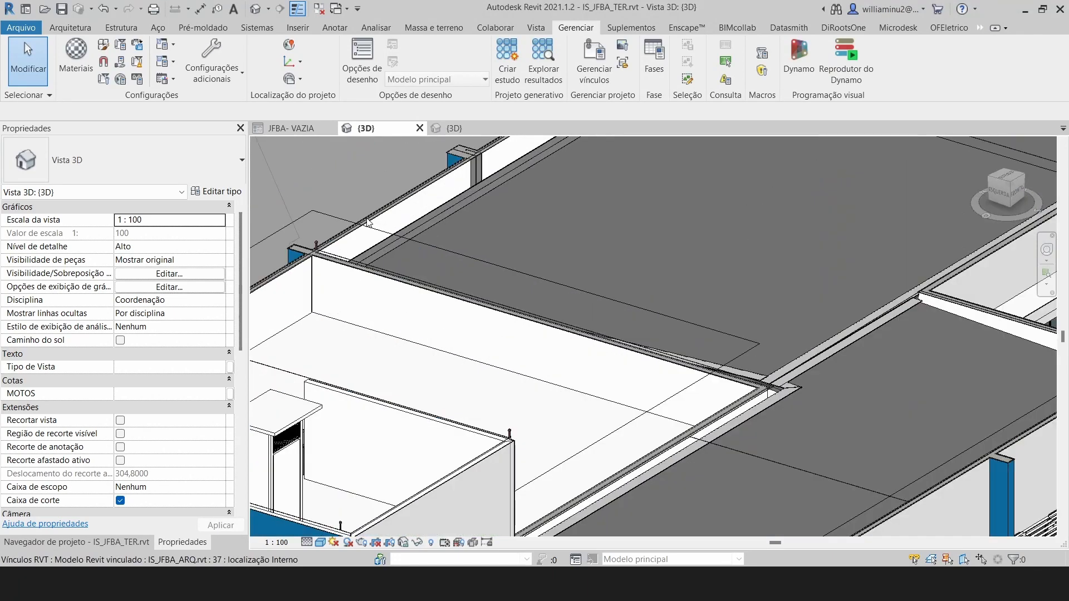
middle_click_drag(450, 281, 450, 258)
scroll(362, 258, "up", 5)
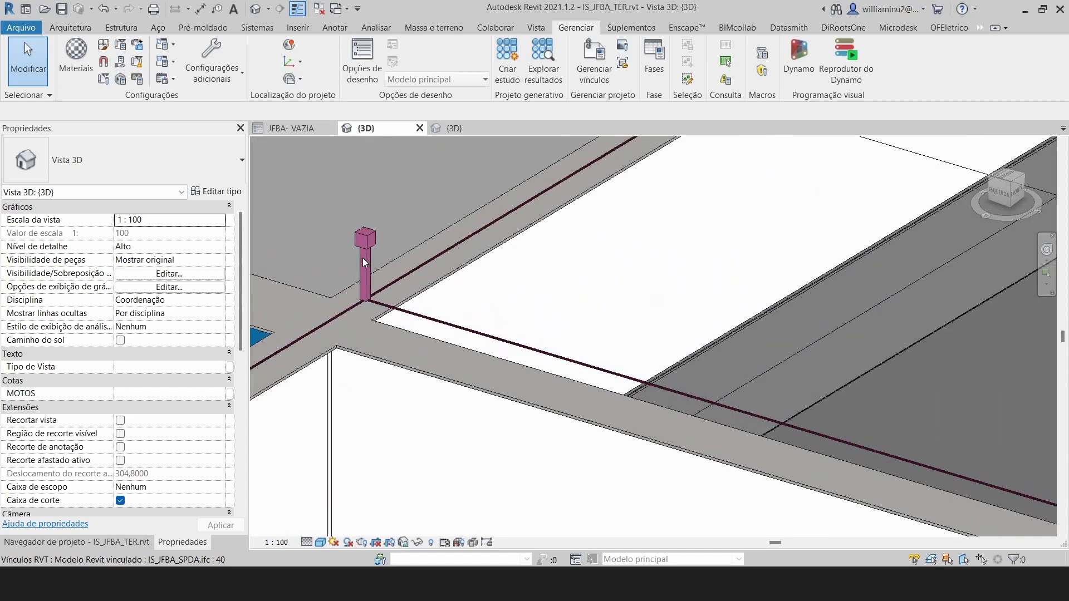
left_click(362, 259)
middle_click_drag(389, 304, 330, 217, "shift")
scroll(329, 217, "down", 2)
scroll(772, 440, "down", 2)
middle_click_drag(741, 392, 605, 226)
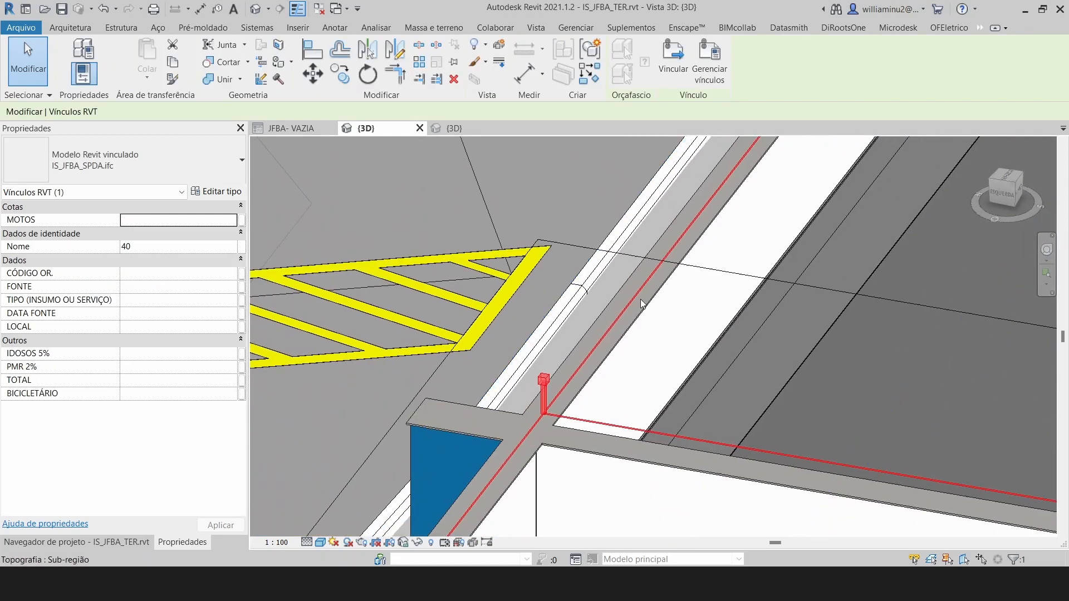
scroll(544, 411, "down", 5)
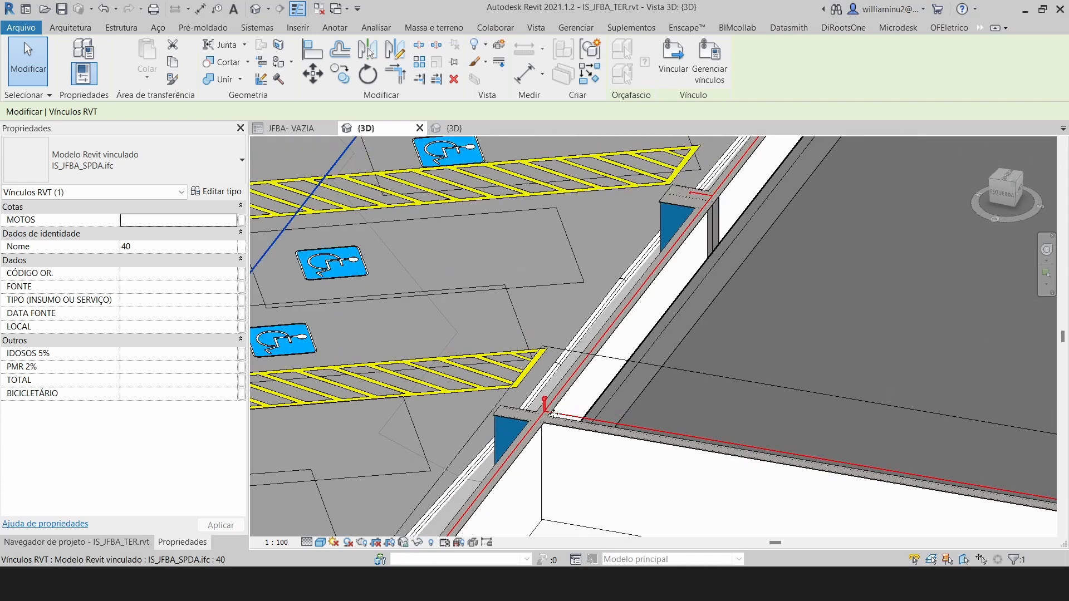
middle_click_drag(571, 408, 434, 339)
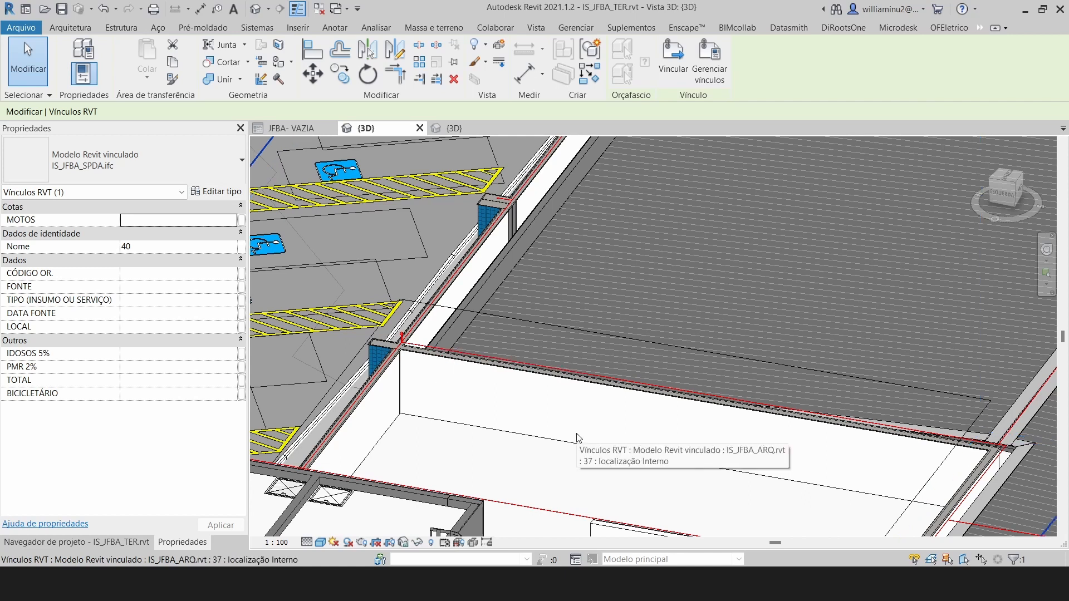
Check the selected SPDA link's air terminals and conductors against the parapet corners around the roof of the blue-walled block.
scroll(548, 425, "down", 2)
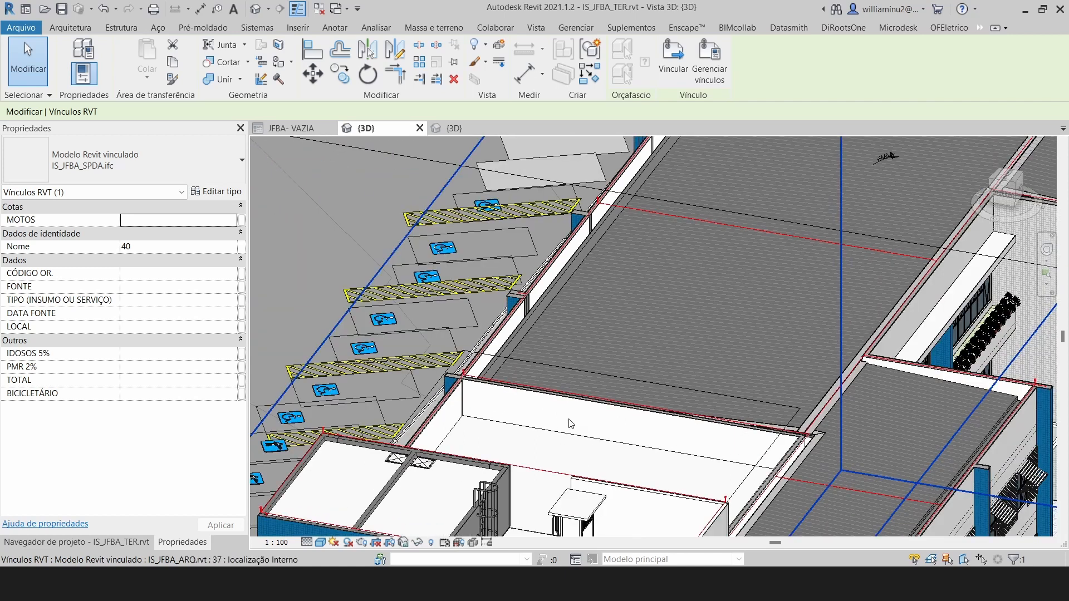
middle_click_drag(565, 425, 486, 367)
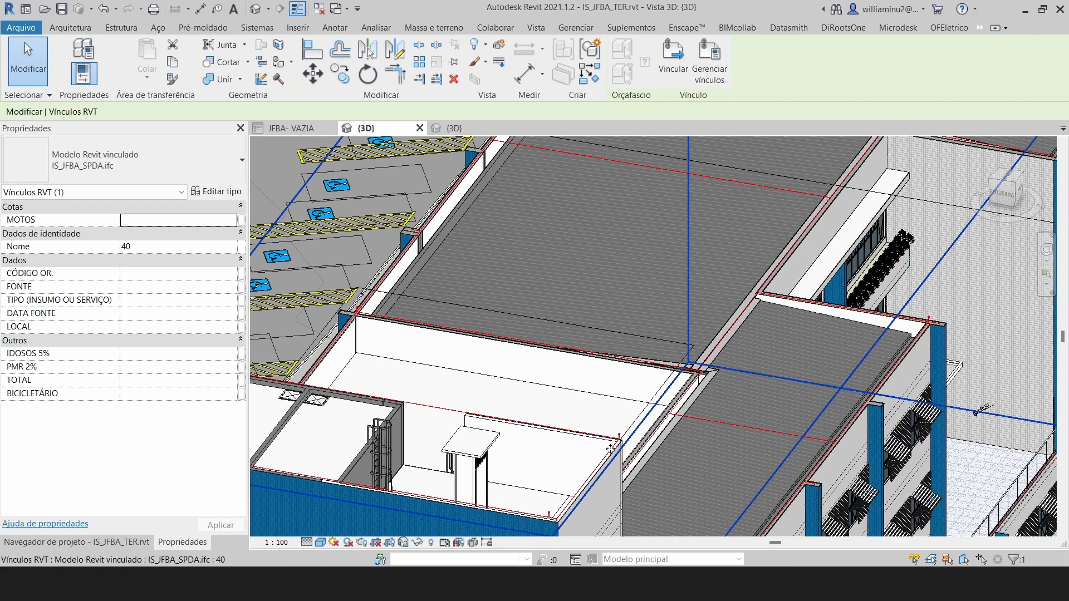
scroll(611, 449, "up", 5)
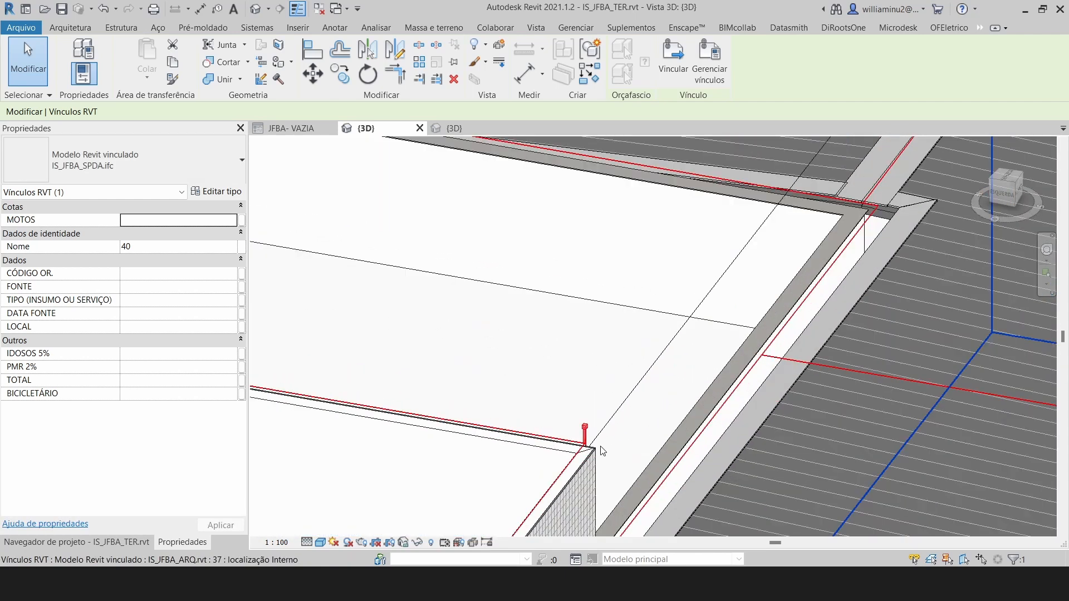
scroll(595, 443, "up", 3)
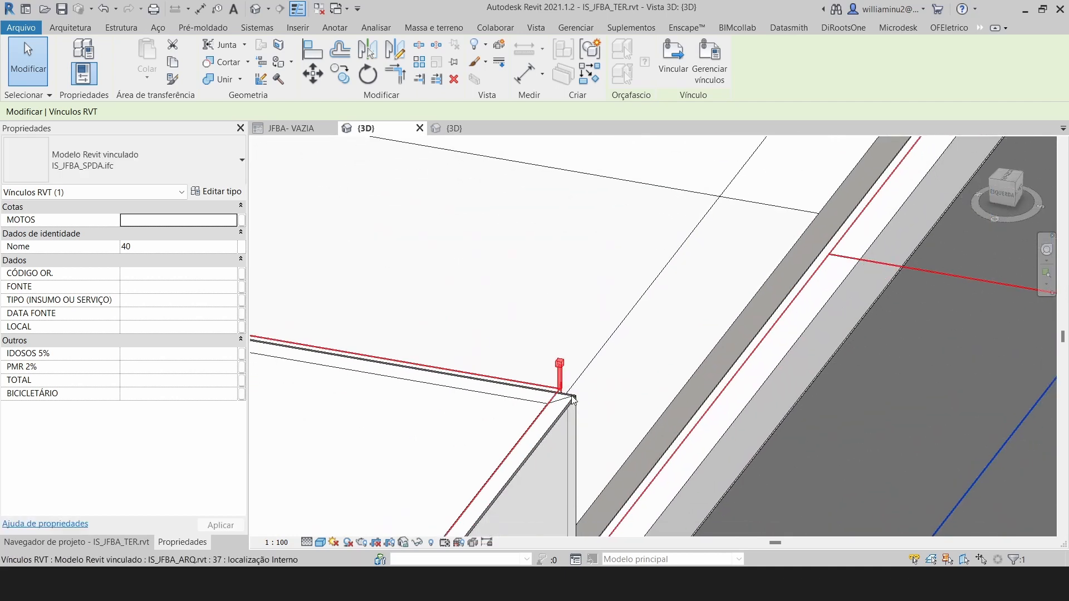
scroll(574, 398, "up", 2)
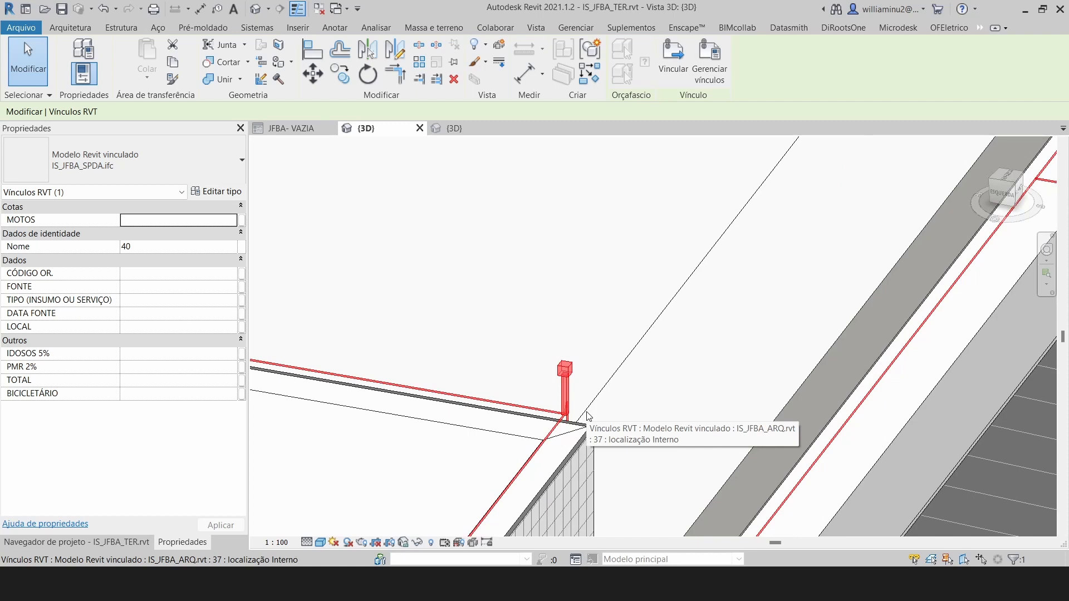
scroll(589, 417, "down", 2)
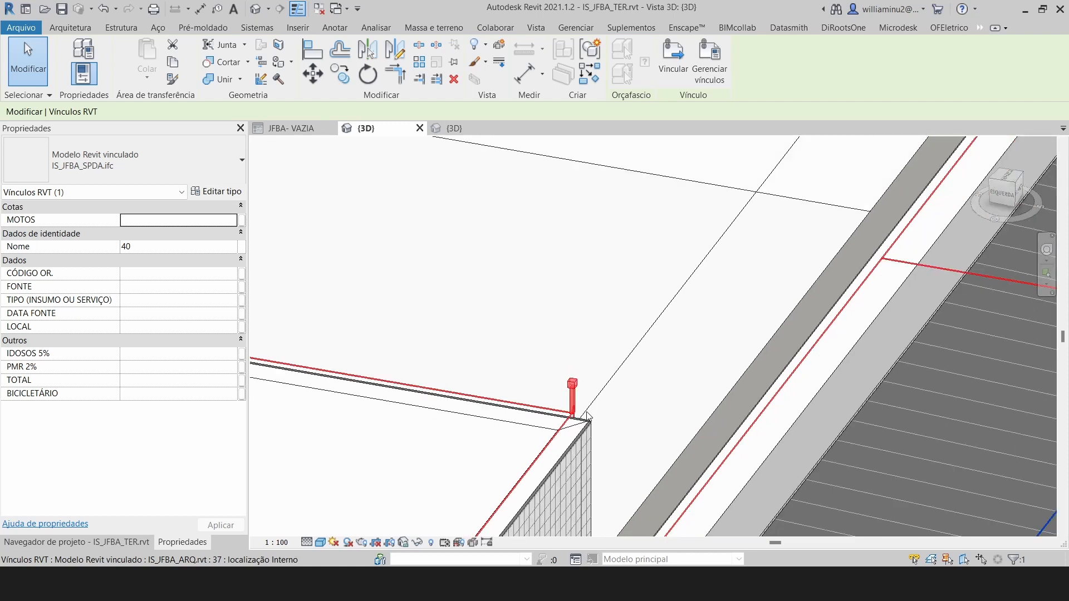
scroll(588, 418, "down", 1)
scroll(586, 412, "down", 5)
middle_click_drag(590, 365, 579, 257)
scroll(566, 346, "down", 2)
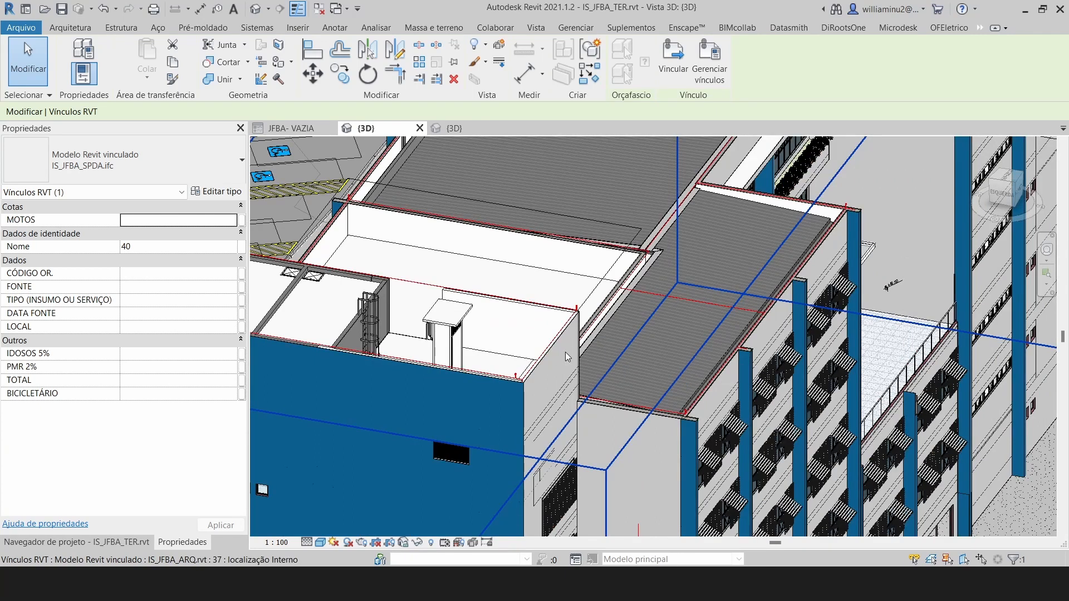
middle_click_drag(565, 352, 624, 336, "shift")
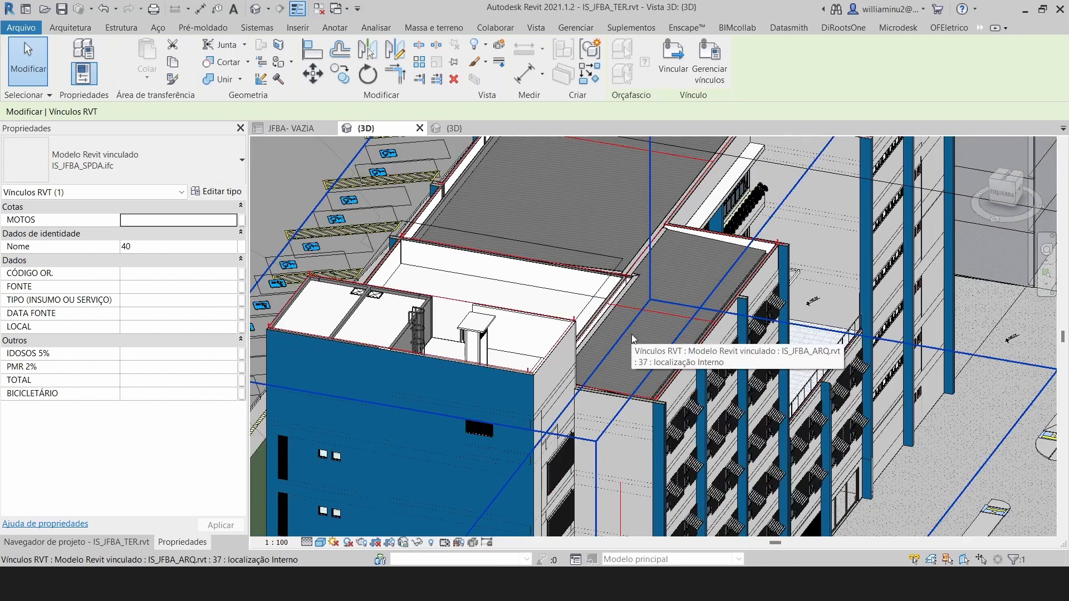
scroll(266, 335, "up", 3)
scroll(266, 335, "up", 5)
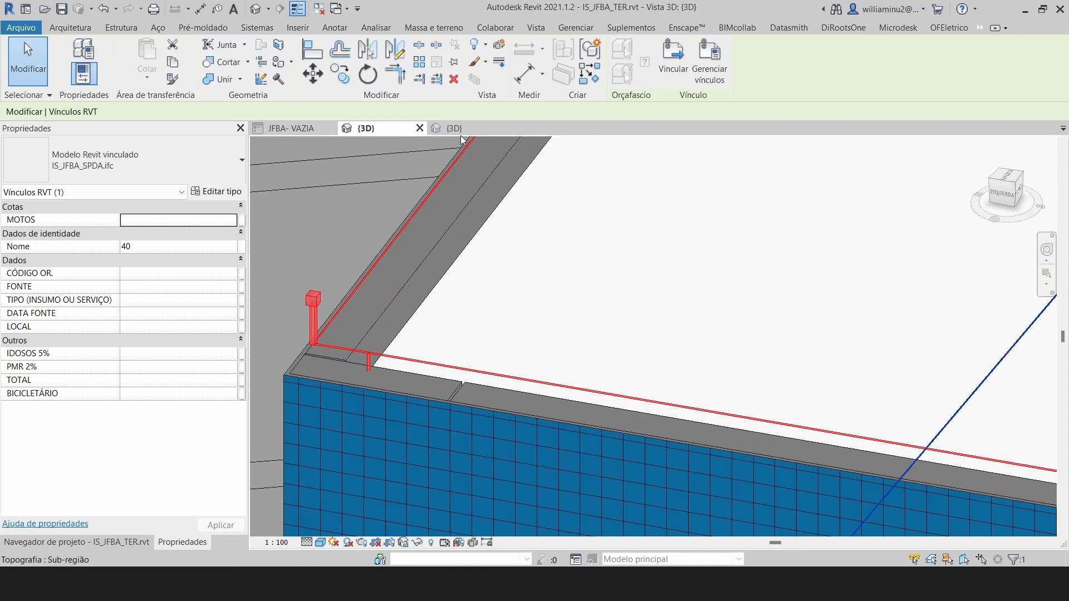
Close the separately opened SPDA model's 3D view and return to the terrain model.
left_click(488, 129)
left_click(509, 129)
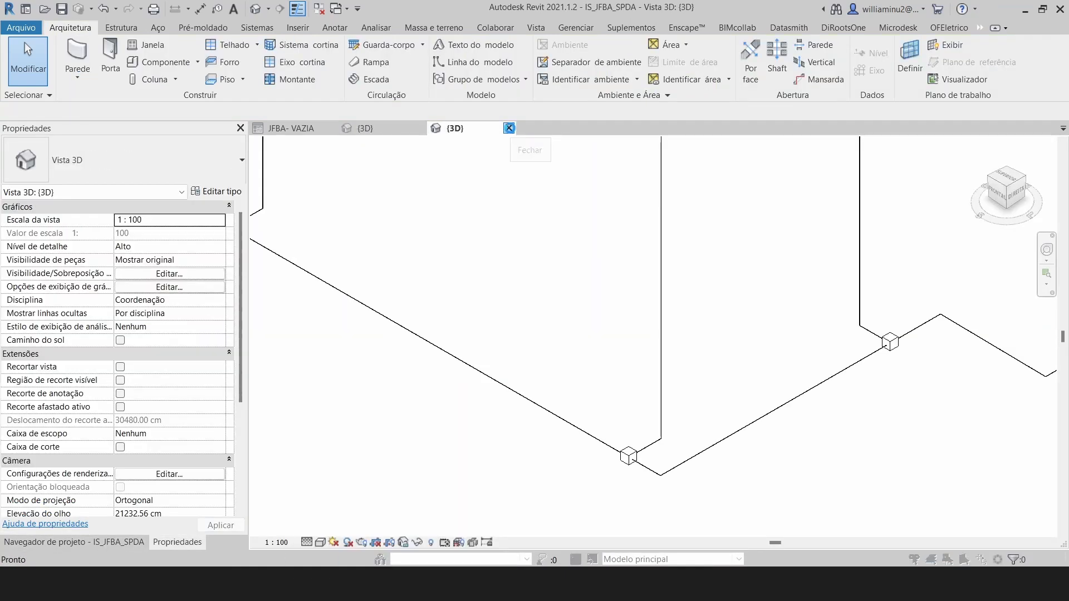
left_click(573, 295)
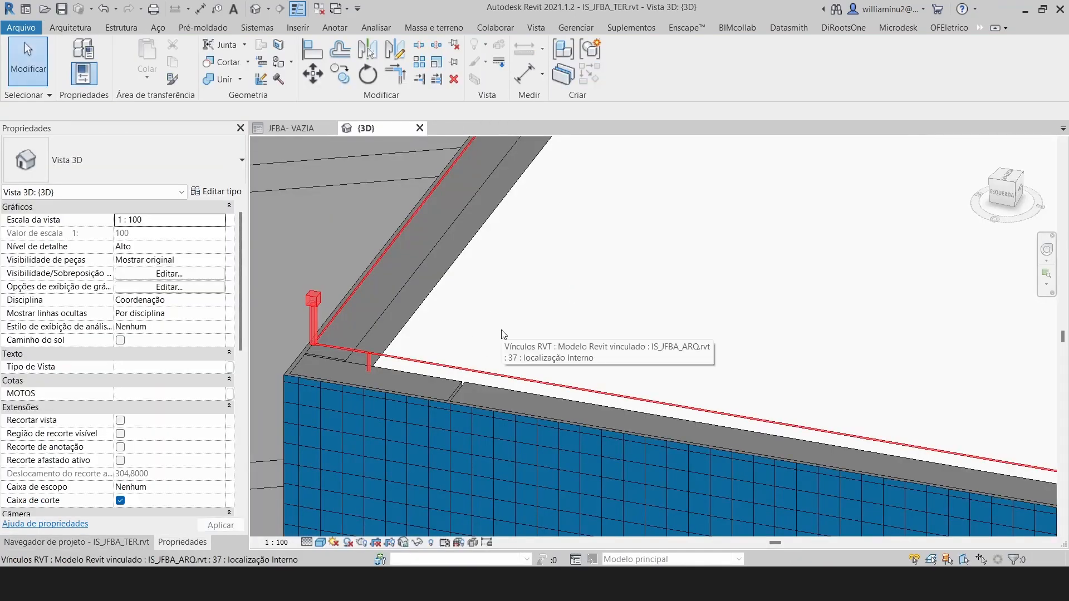
Inspect the linked SPDA air terminal at the outer roof corner above the blue wall, and clear the selection.
scroll(503, 334, "down", 6)
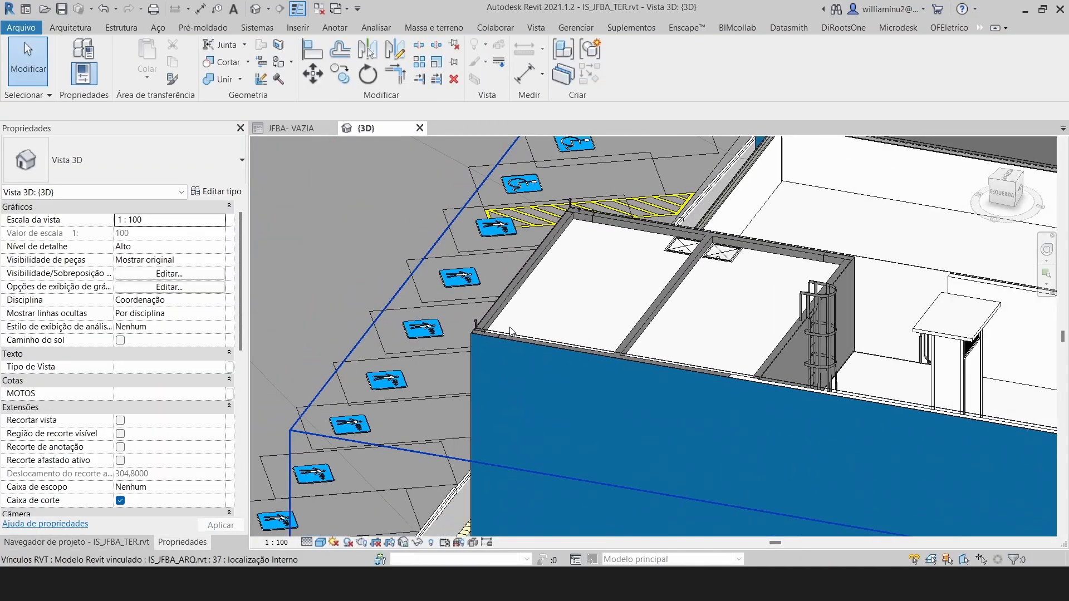
scroll(490, 325, "up", 8)
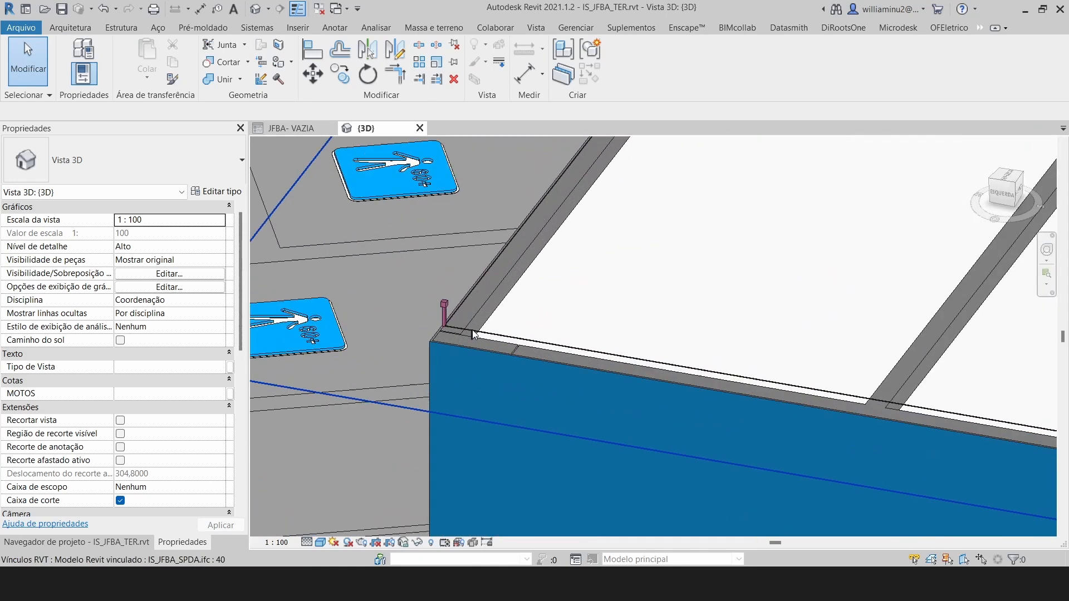
scroll(432, 308, "up", 2)
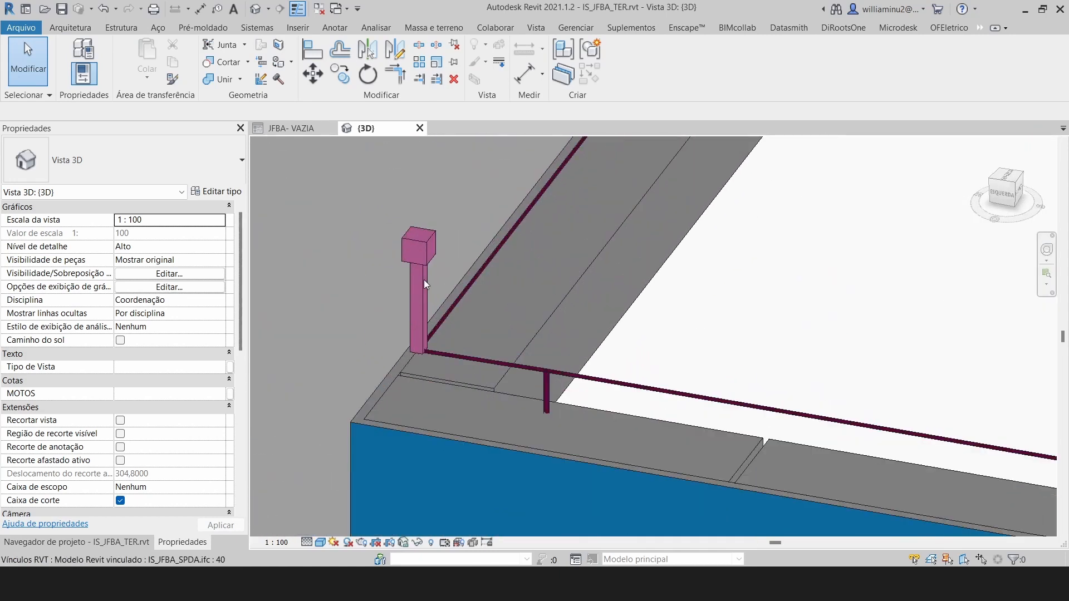
left_click(425, 276)
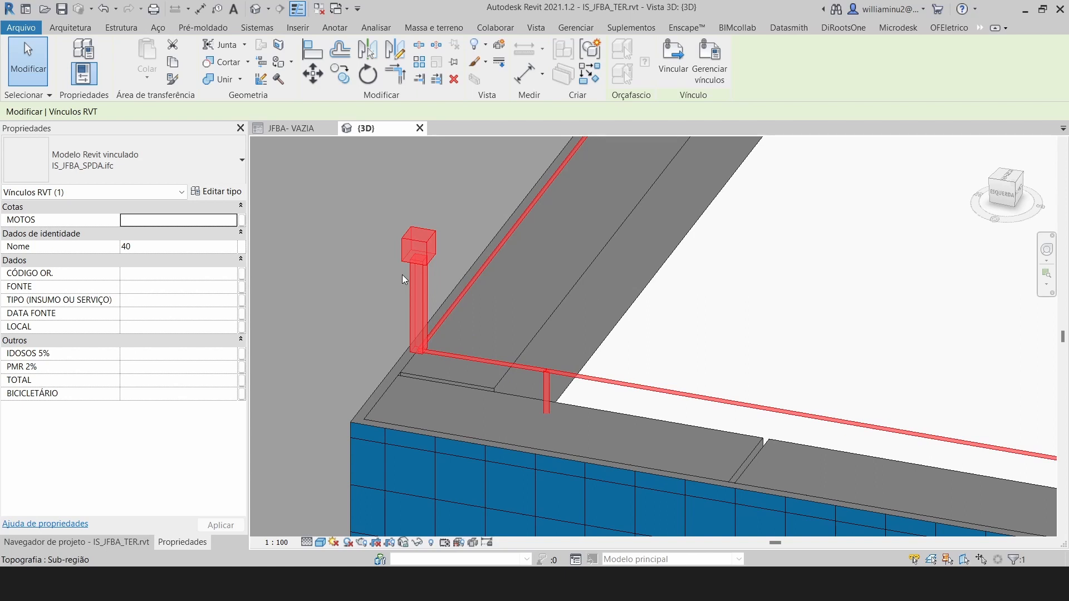
key("Escape")
scroll(402, 275, "down", 3)
scroll(402, 273, "down", 8)
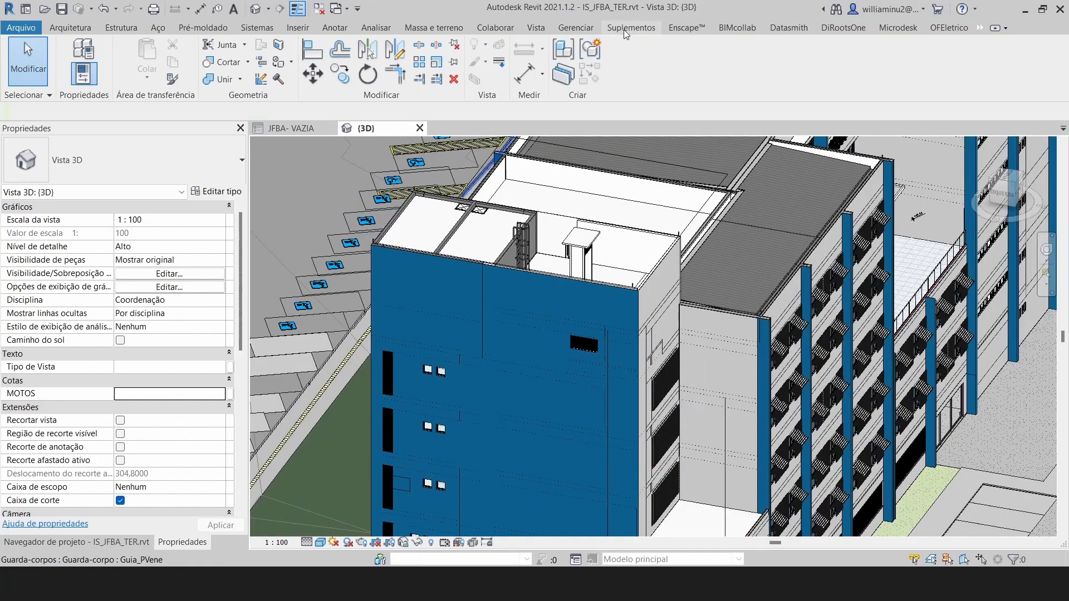
Link IS_JFBA_PPCI.rvt into the terrain model with positioning Automático - Do ponto base do projeto para o ponto base do projeto.
left_click(576, 28)
left_click(595, 69)
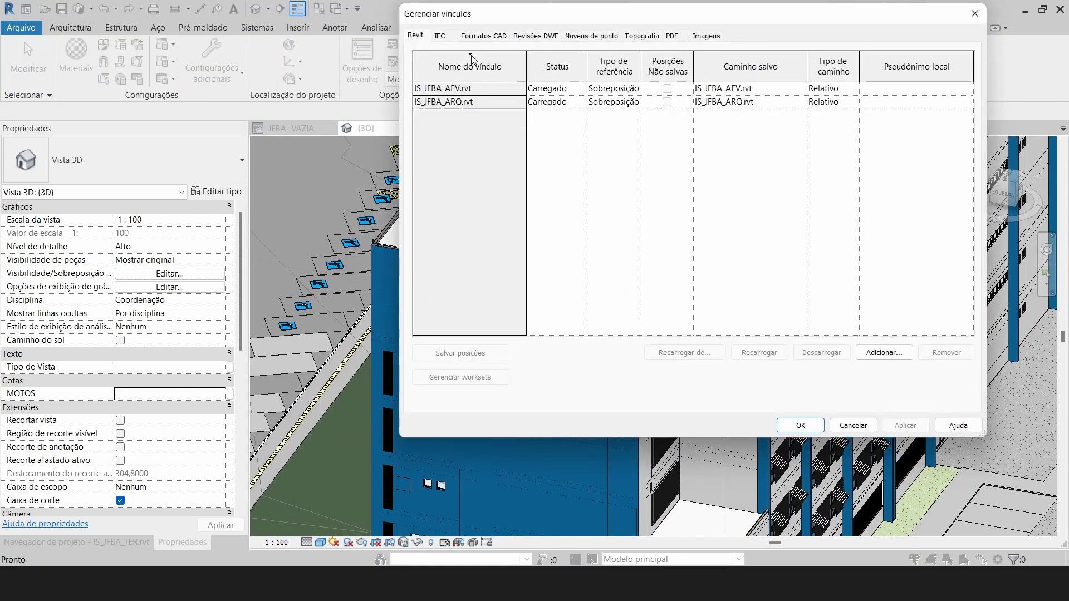
left_click(885, 352)
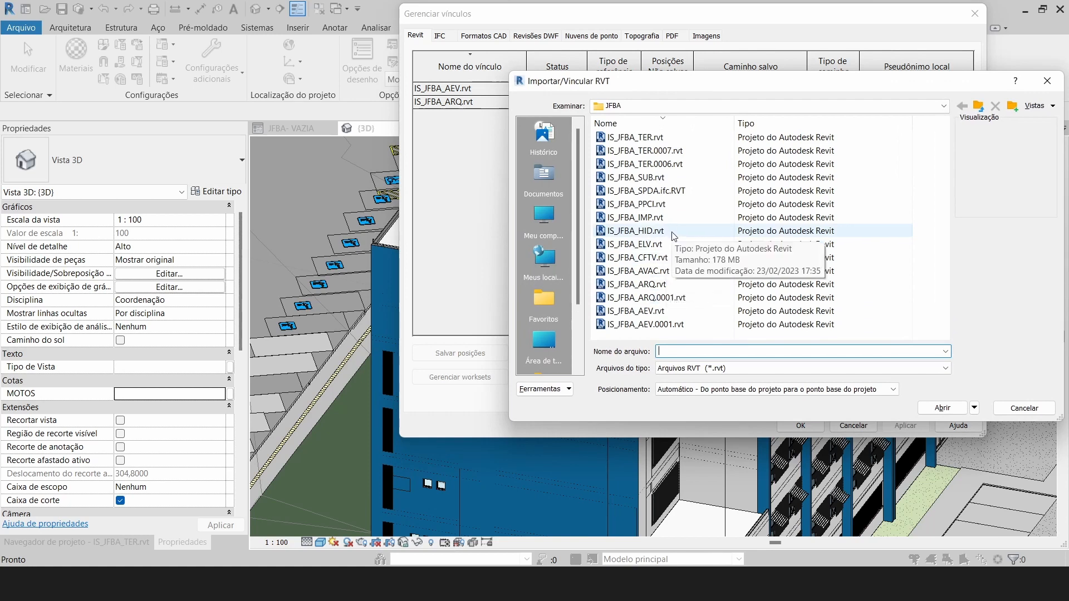
left_click(636, 204)
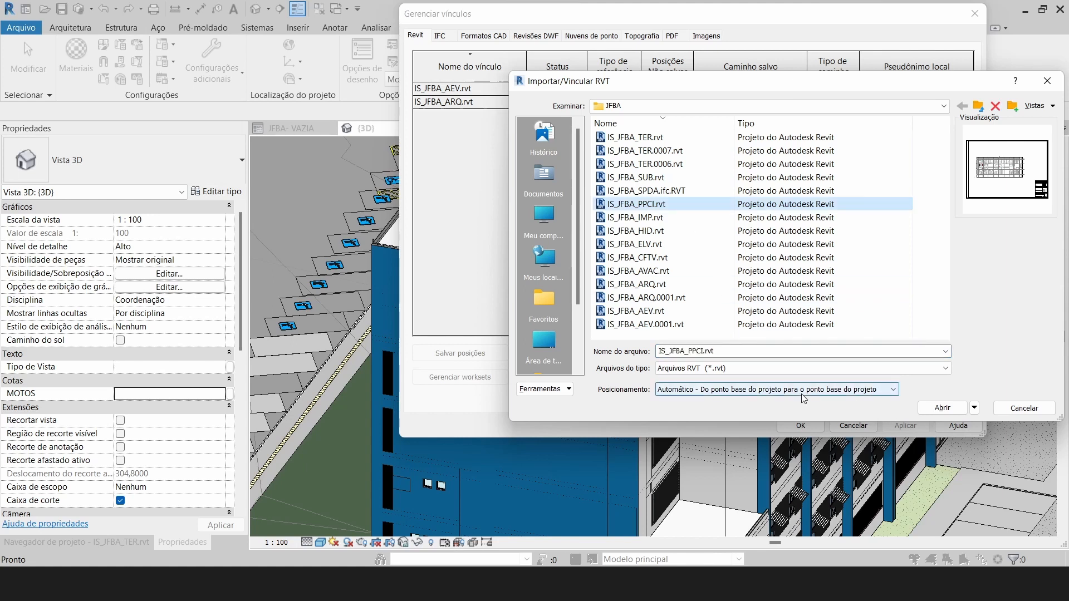
left_click(766, 395)
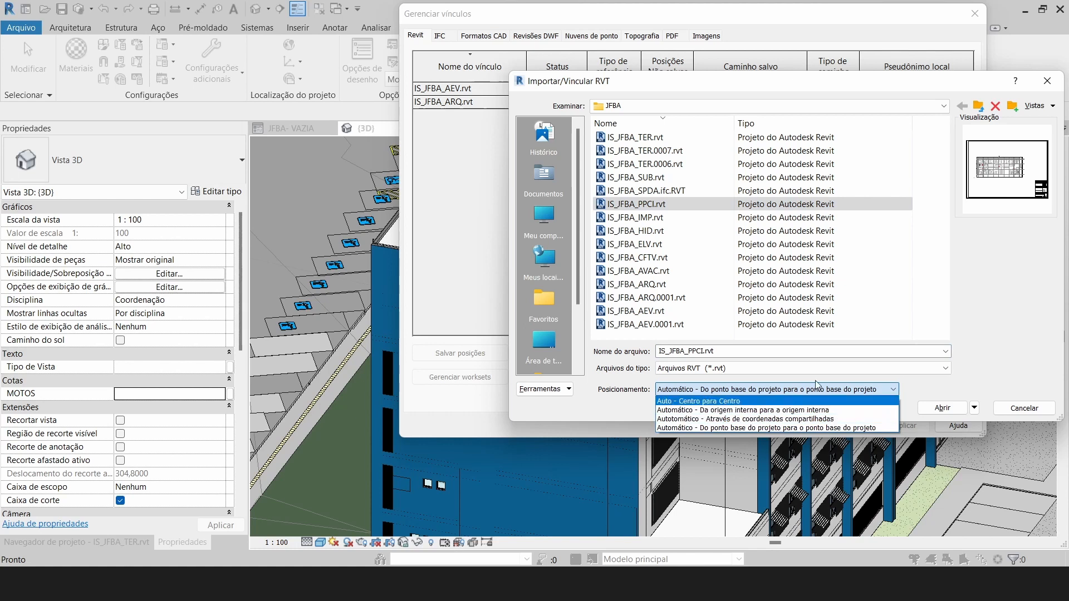
left_click(842, 385)
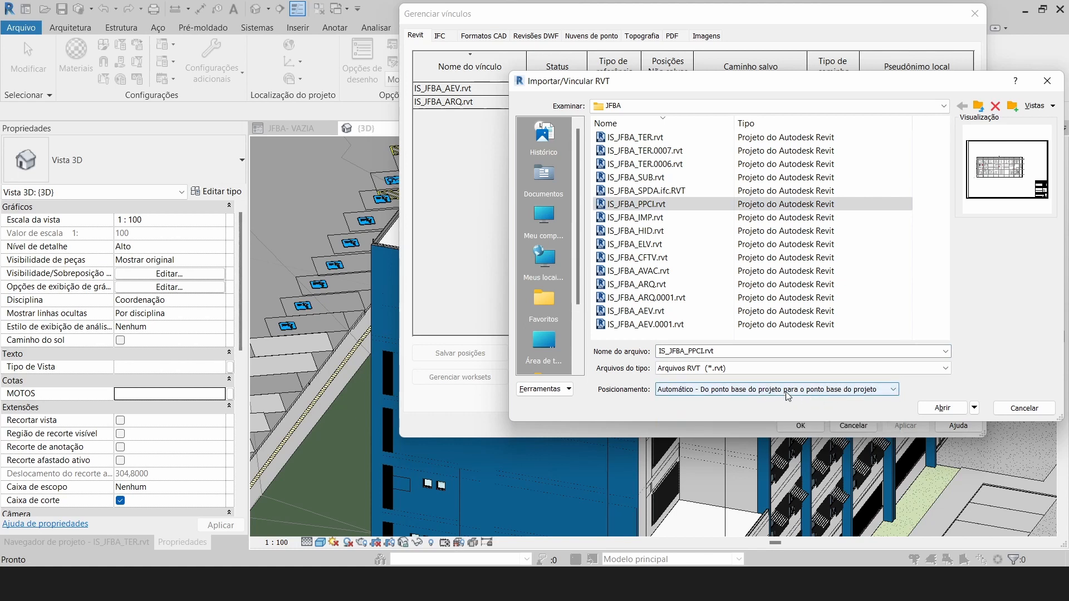
left_click(942, 408)
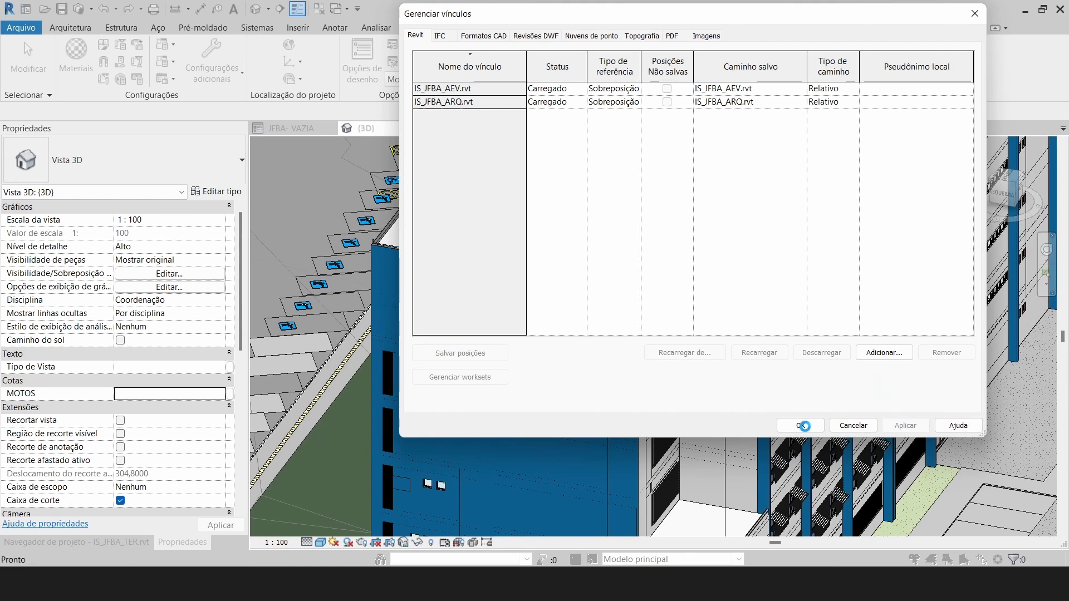
left_click(801, 426)
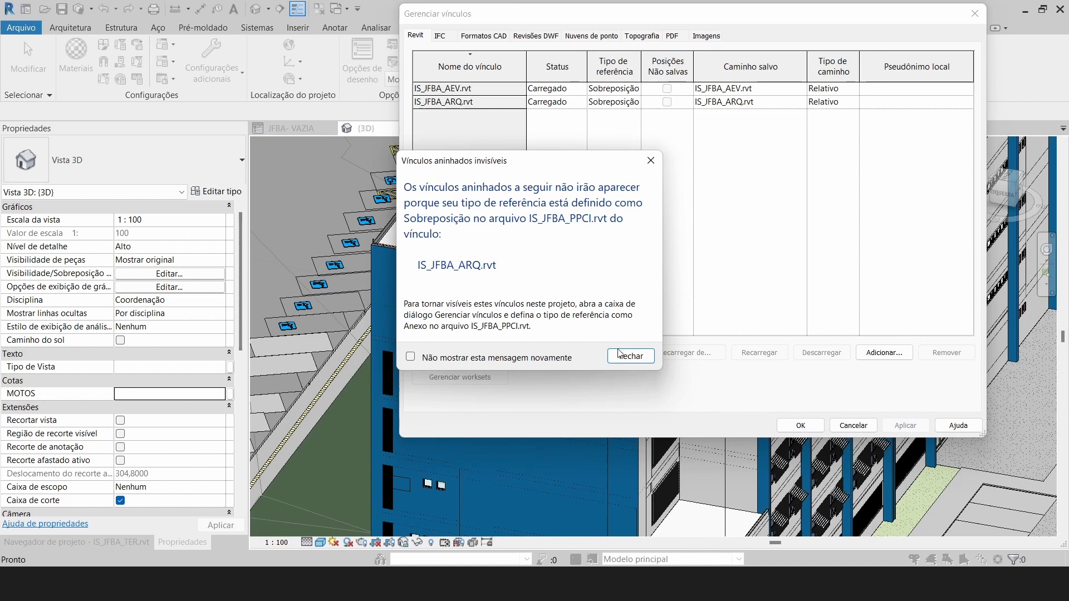
left_click(620, 355)
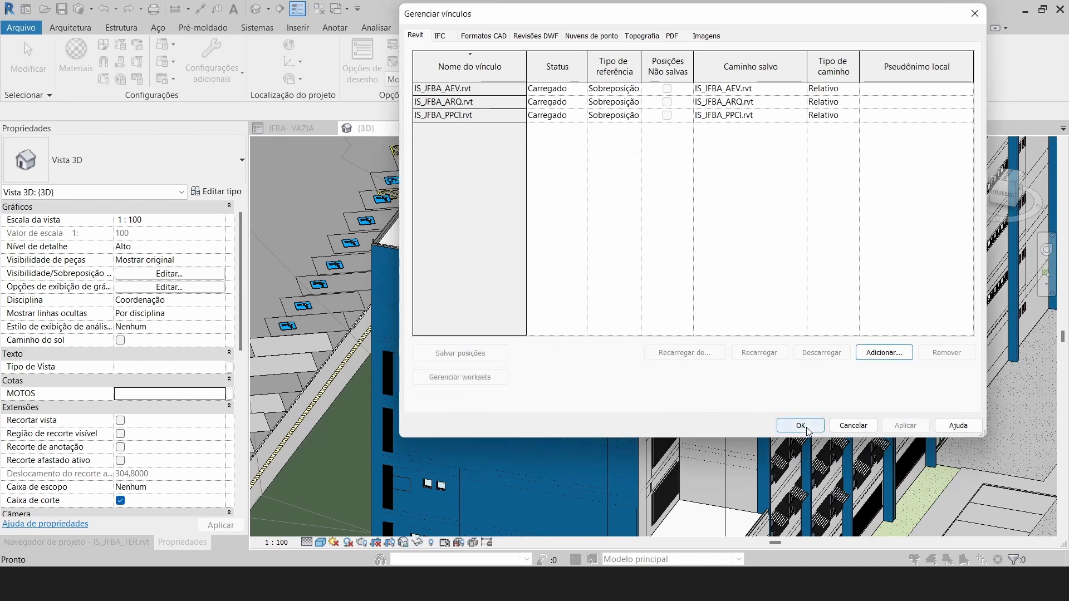
left_click(807, 429)
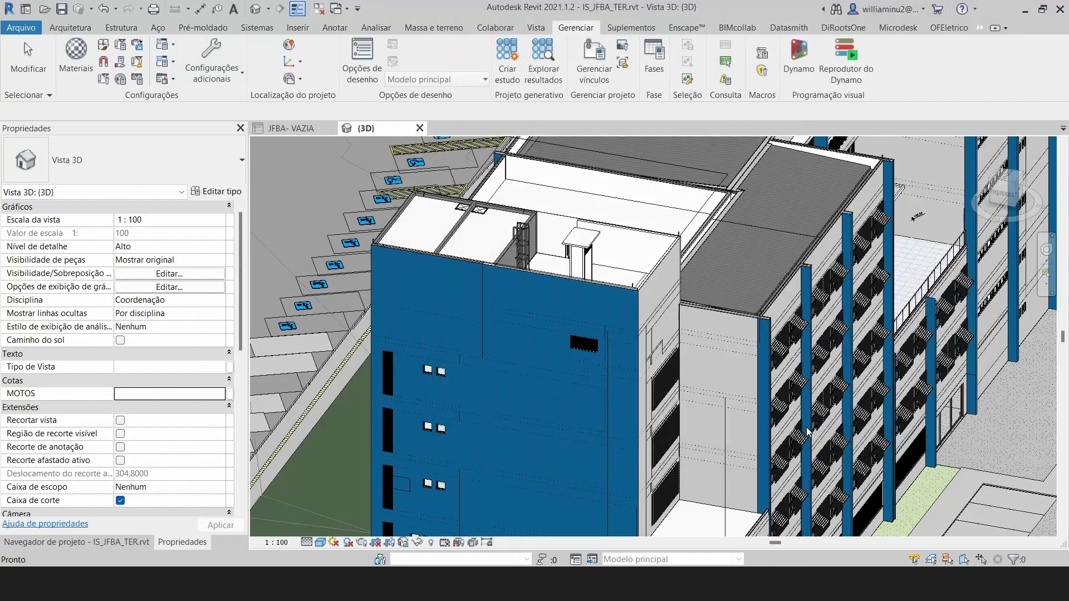
Review the building with its linked models in 3D and show the Vínculos do Revit entries in the project browser.
scroll(750, 392, "down", 10)
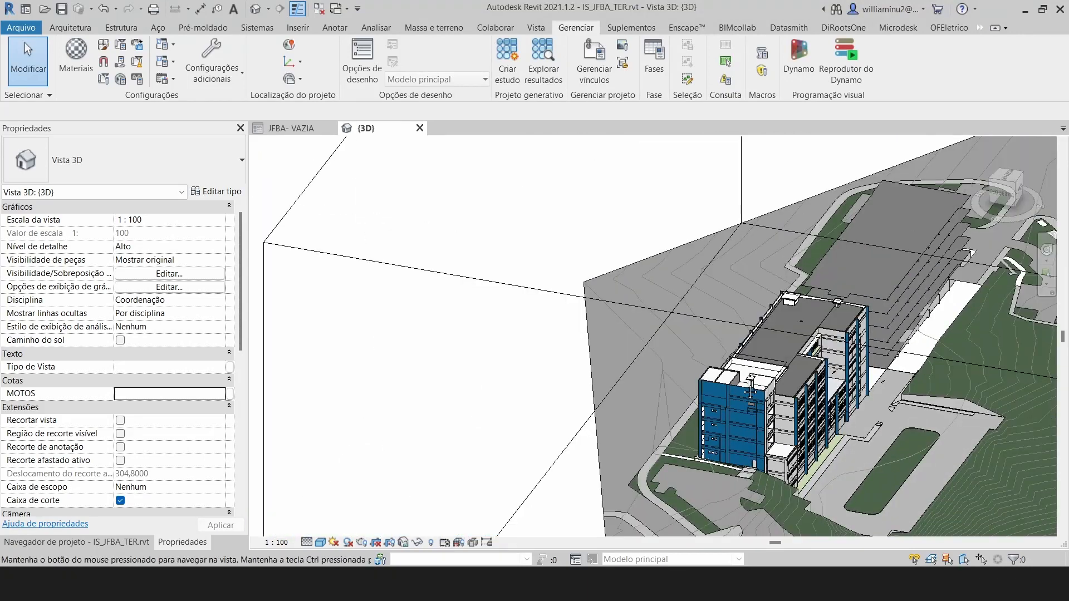
scroll(750, 391, "up", 6)
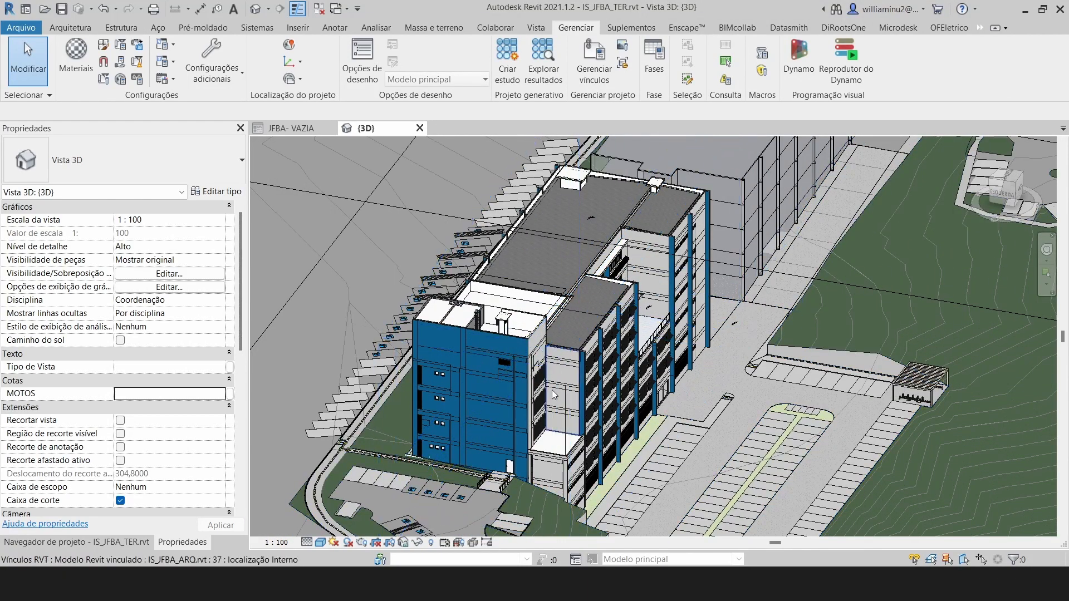
scroll(554, 395, "up", 5)
scroll(123, 445, "down", 3)
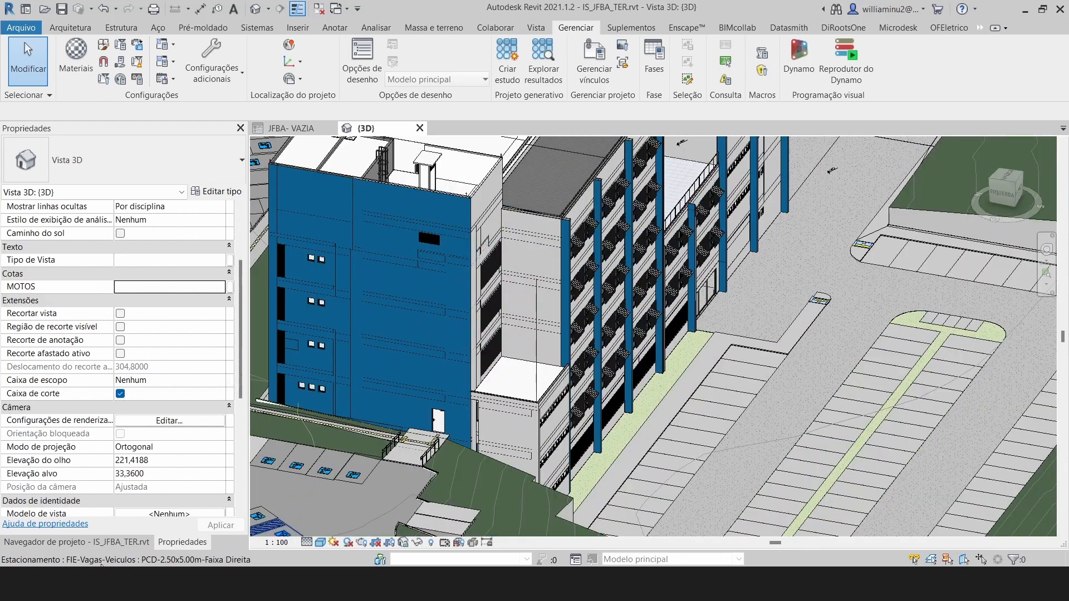
left_click(102, 542)
scroll(141, 444, "down", 1)
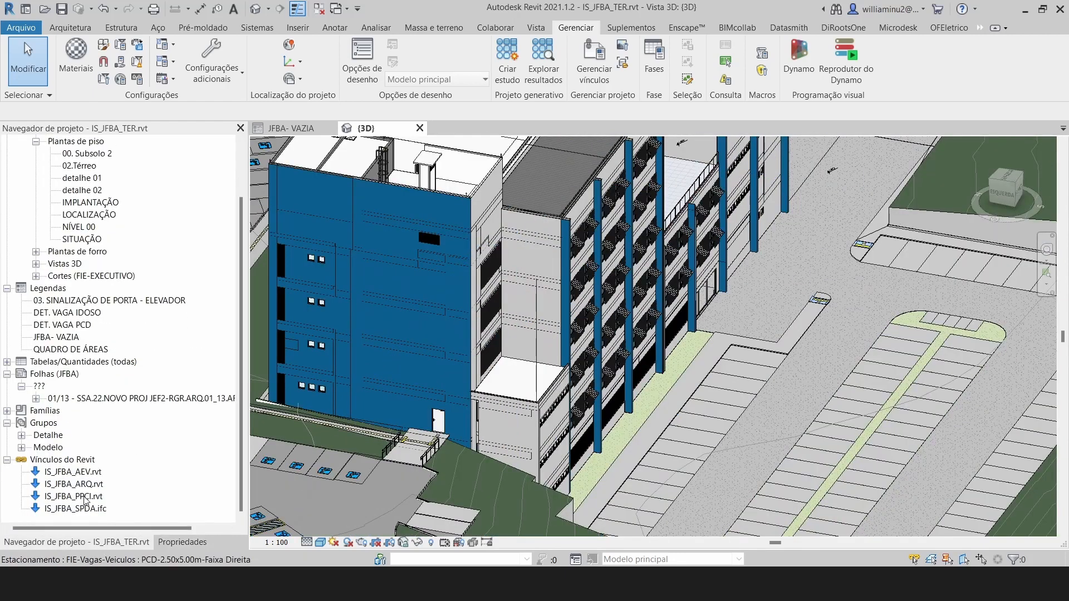
Select every instance of the IS_JFBA_PPCI.rvt link, isolate it temporarily in the 3D view, and clear the selection.
right_click(85, 499)
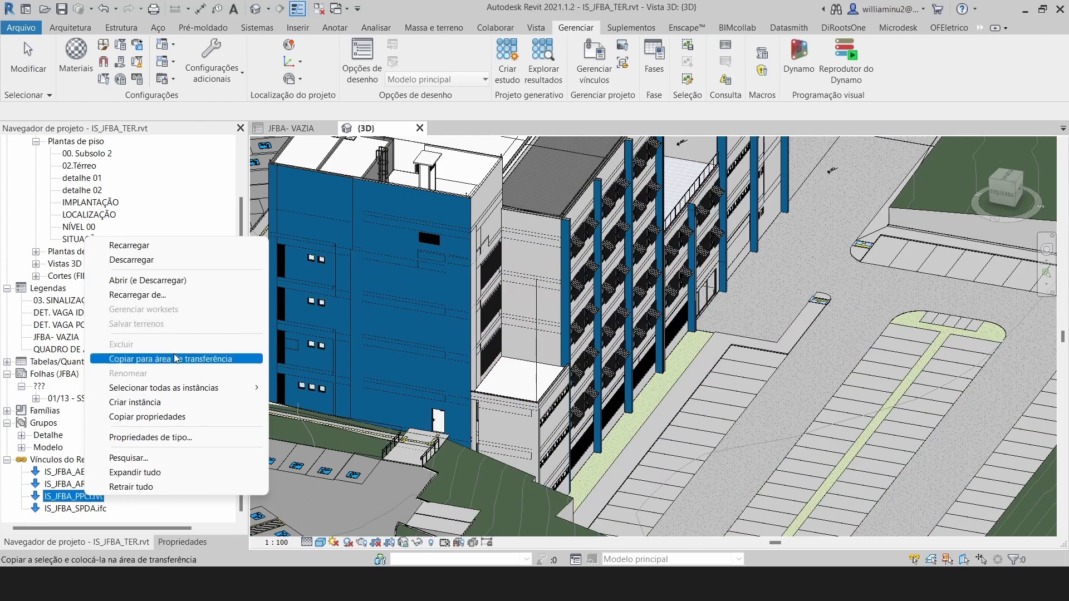
mouse_move(234, 388)
left_click(312, 388)
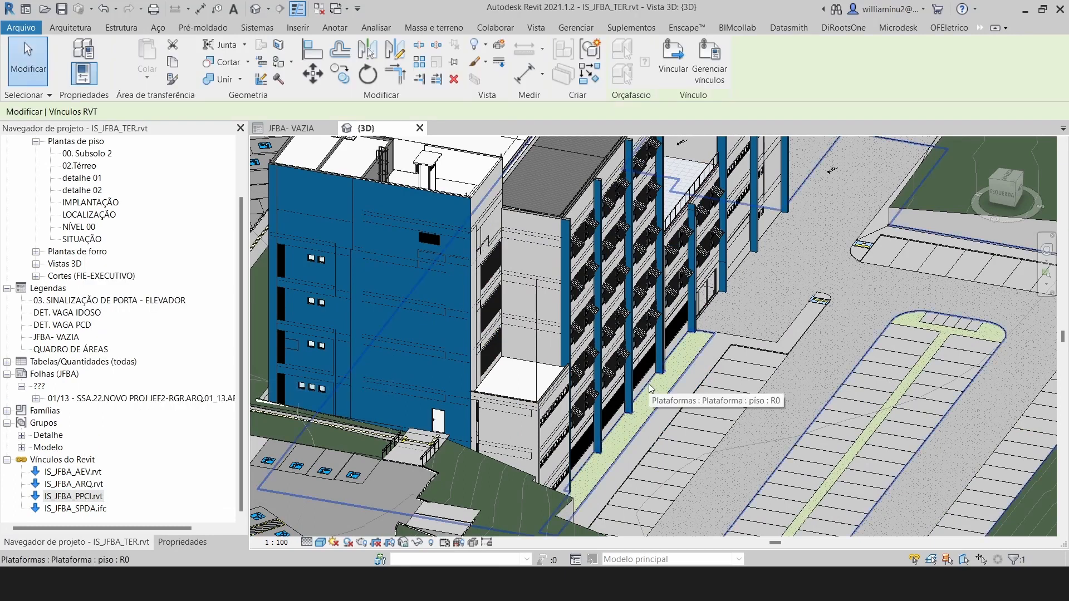
key("h")
key("i")
scroll(635, 390, "down", 3)
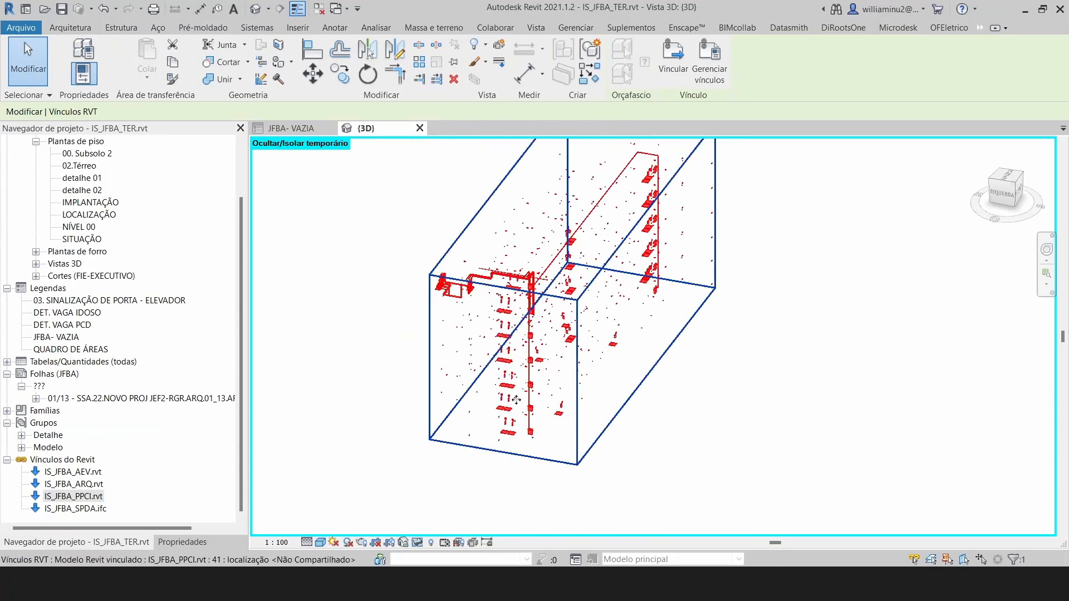
middle_click_drag(513, 398, 472, 396, "shift")
left_click(450, 448)
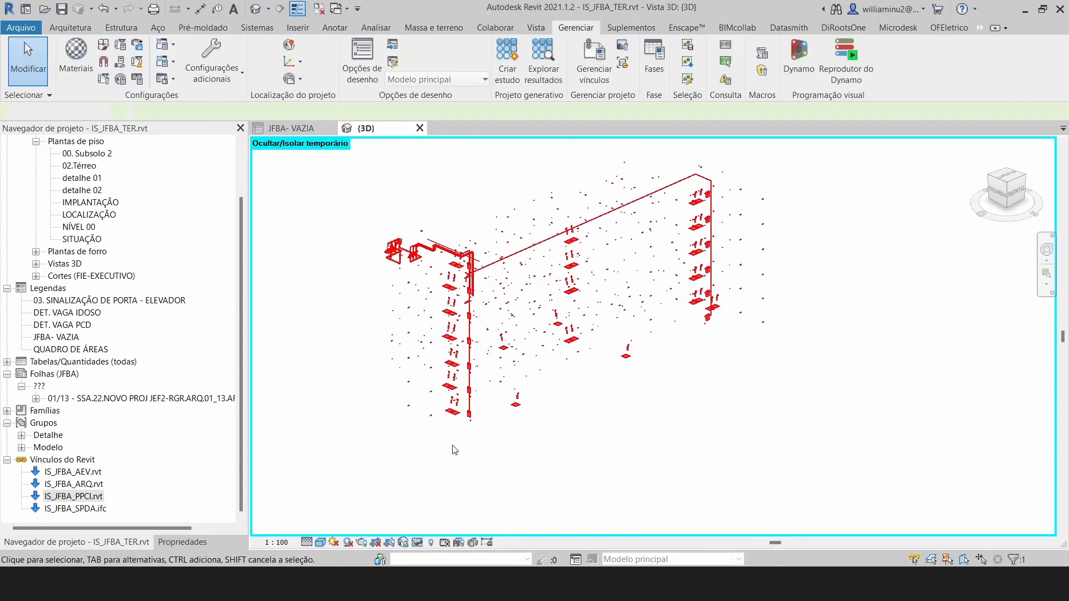
Share the site of the IS_JFBA_PPCI.rvt link by recording its current position as Interno.
left_click(476, 400)
left_click(184, 542)
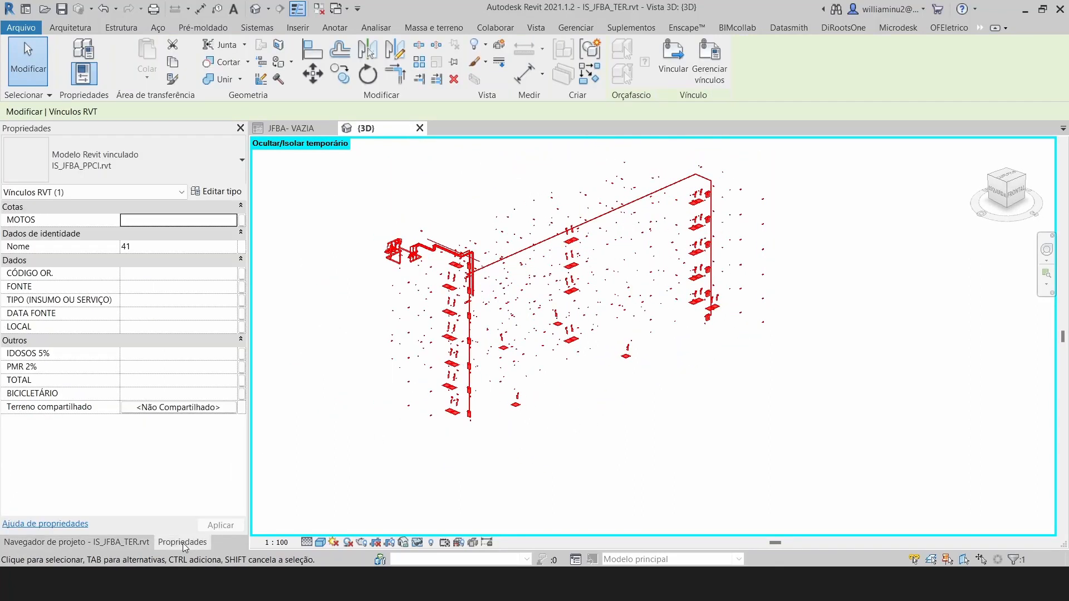
left_click(191, 408)
left_click(191, 408)
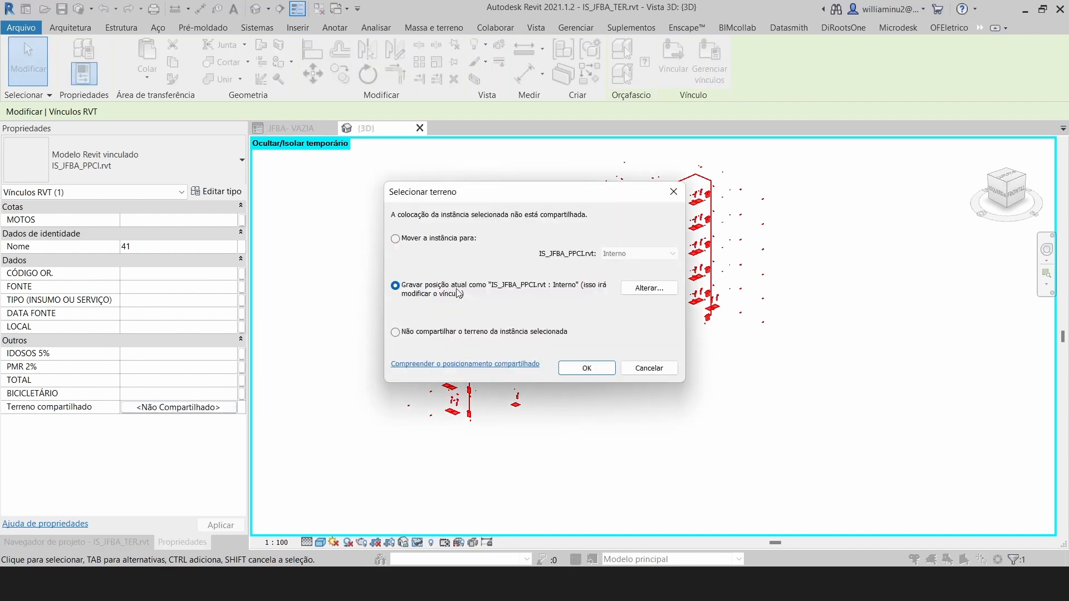
left_click(581, 370)
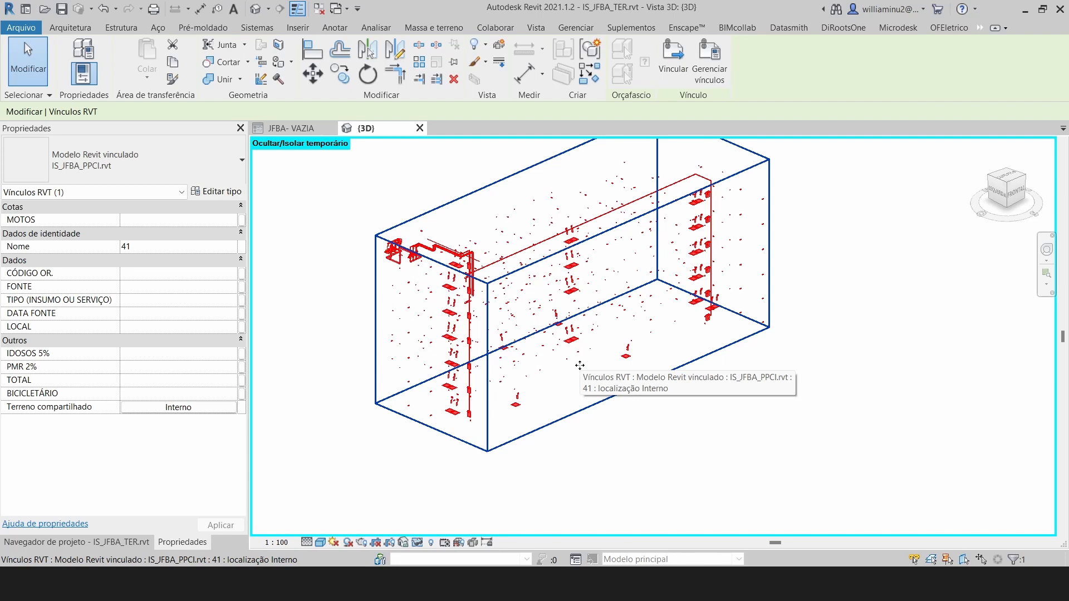
Save the terrain model and save the new location position back to the IS_JFBA_PPCI.rvt link.
key("ctrl+s")
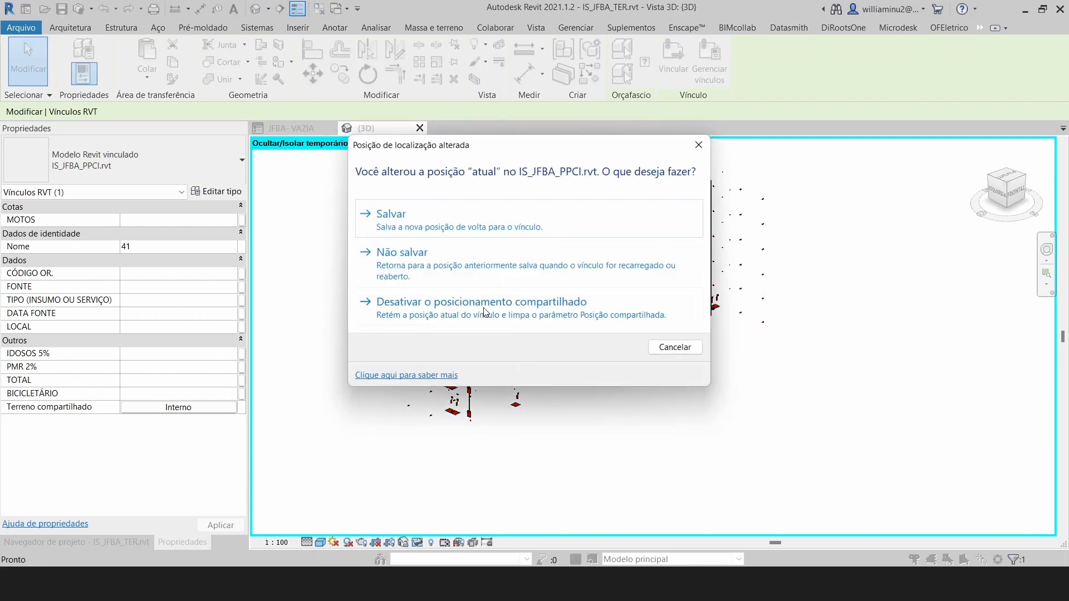
left_click(504, 229)
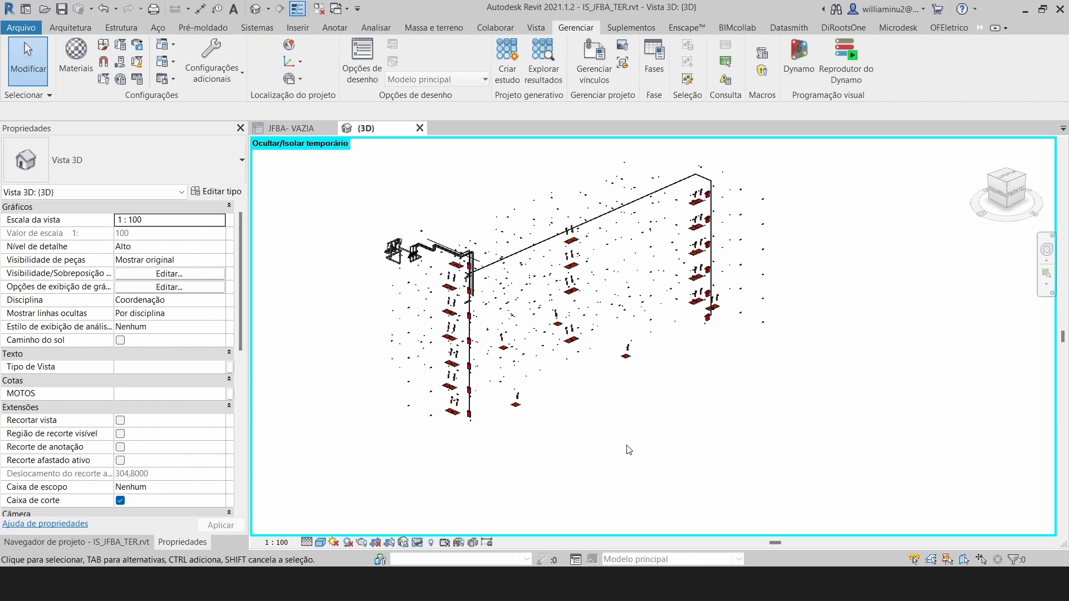
scroll(211, 453, "down", 8)
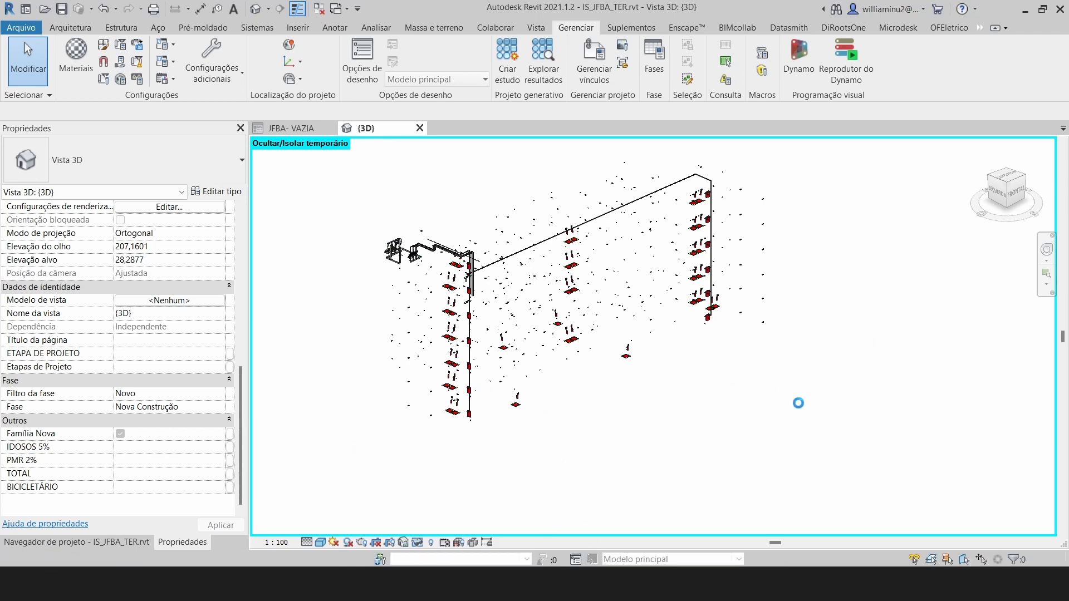
Reset the temporary isolation in the 3D view to bring back the terrain and the other linked models.
key("h")
key("r")
middle_click_drag(726, 386, 671, 385, "shift")
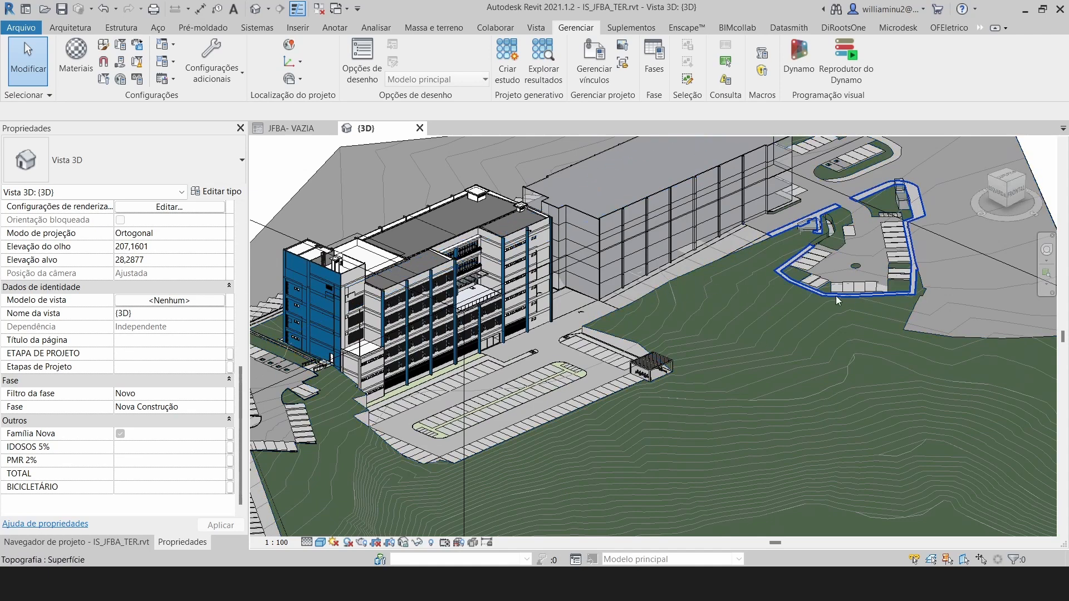
scroll(835, 326, "down", 2)
middle_click_drag(870, 363, 846, 329)
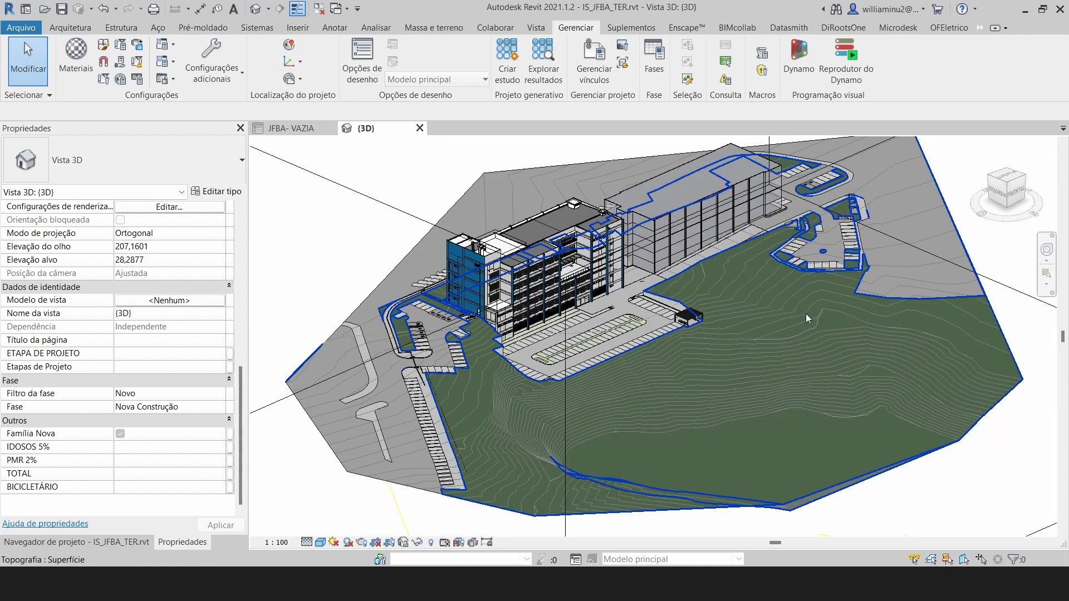
Examine the building's outer northwest roof corner with its SPDA elements from a top view with north facing up.
left_click(1007, 178)
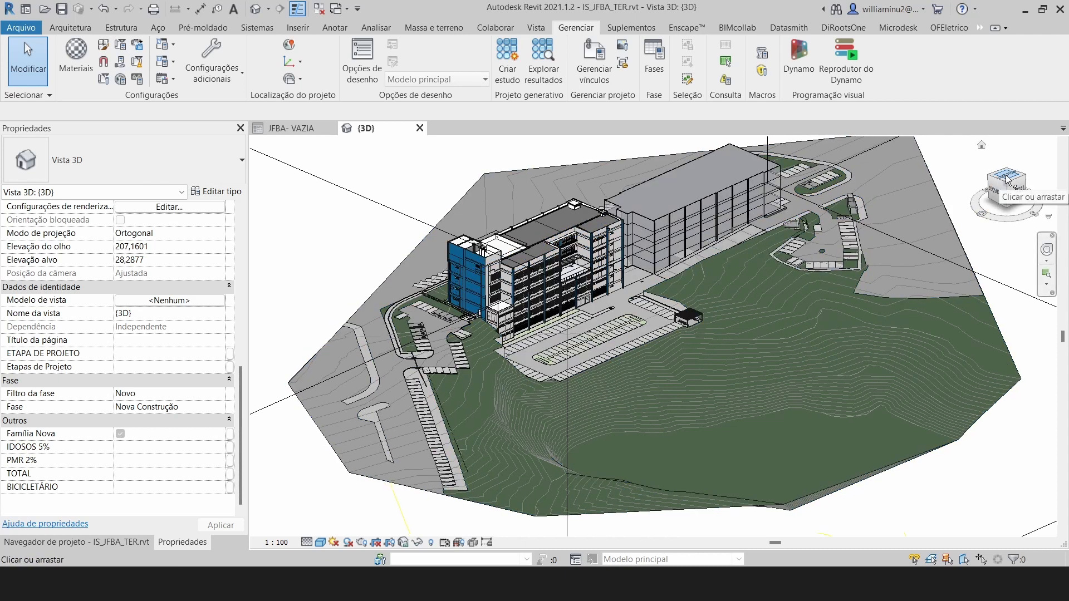
left_click(1007, 179)
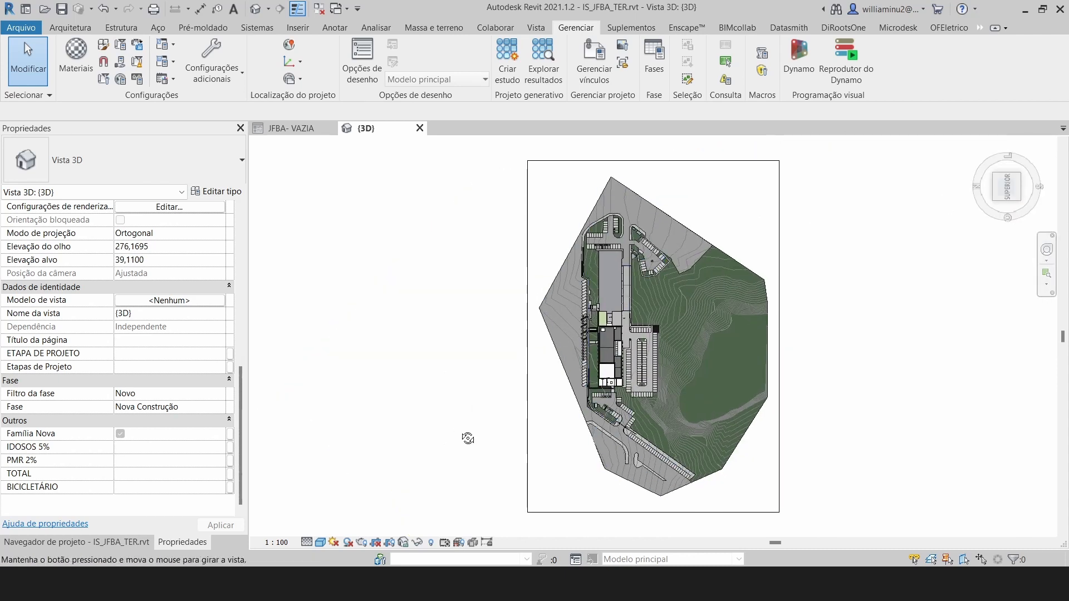
middle_click_drag(468, 439, 654, 466, "shift")
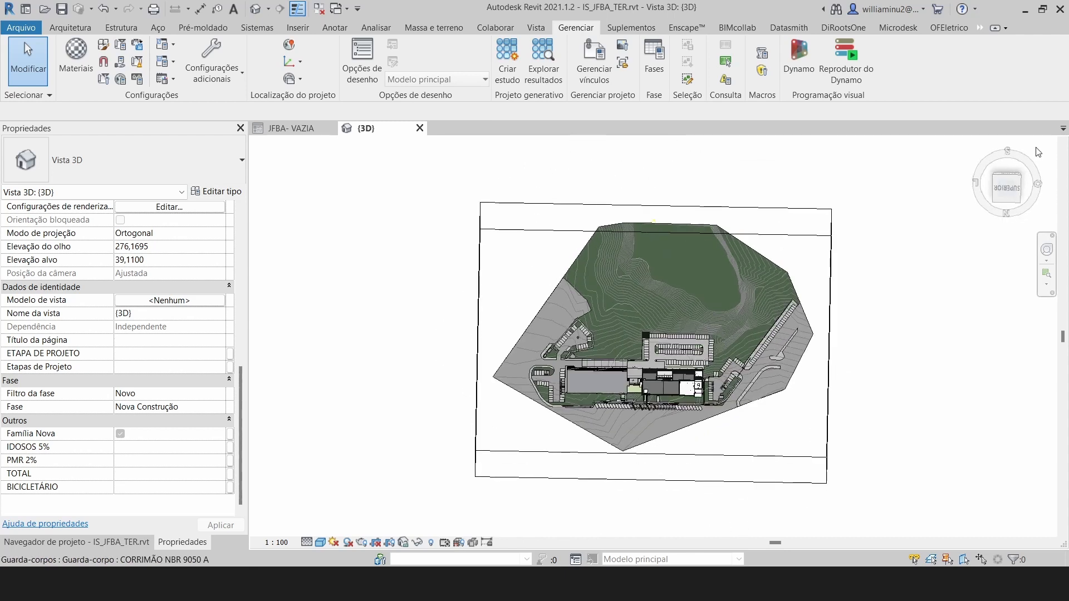
left_click(1017, 182)
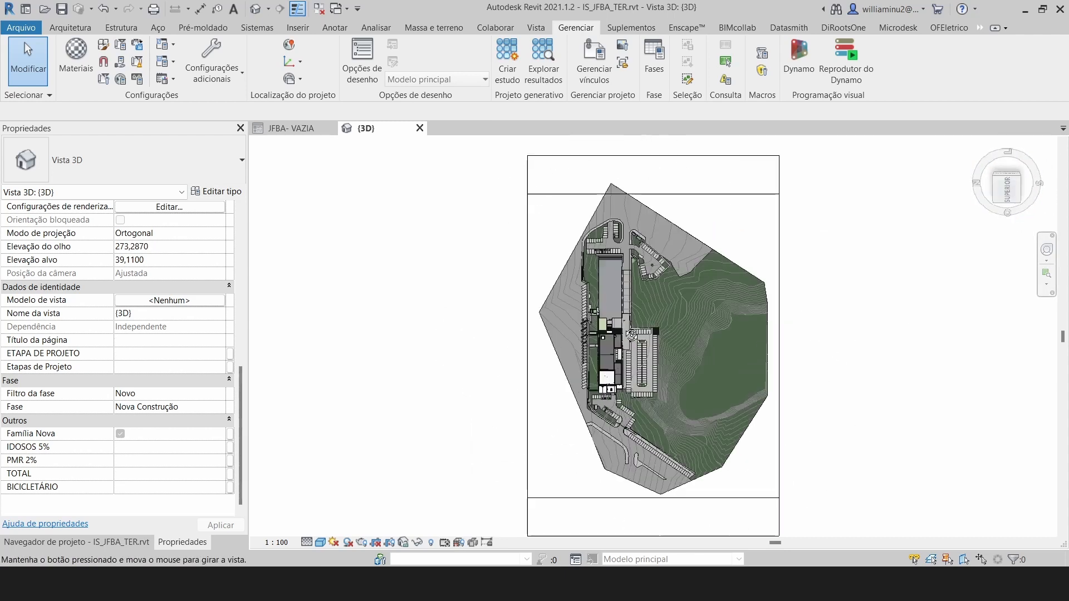
middle_click_drag(632, 334, 468, 338, "shift")
left_click(1000, 193)
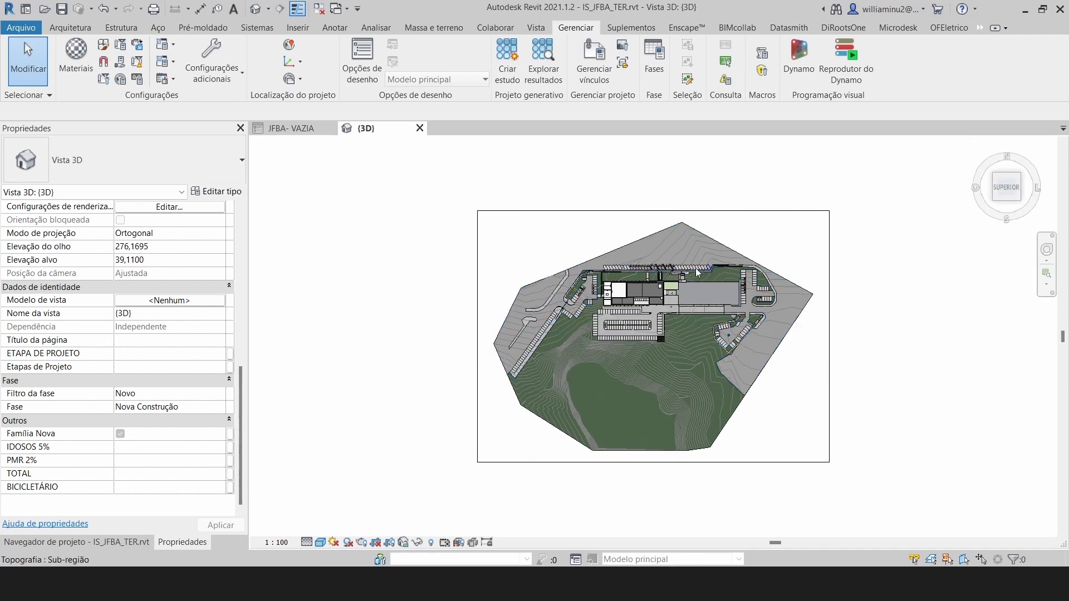
scroll(652, 261, "up", 10)
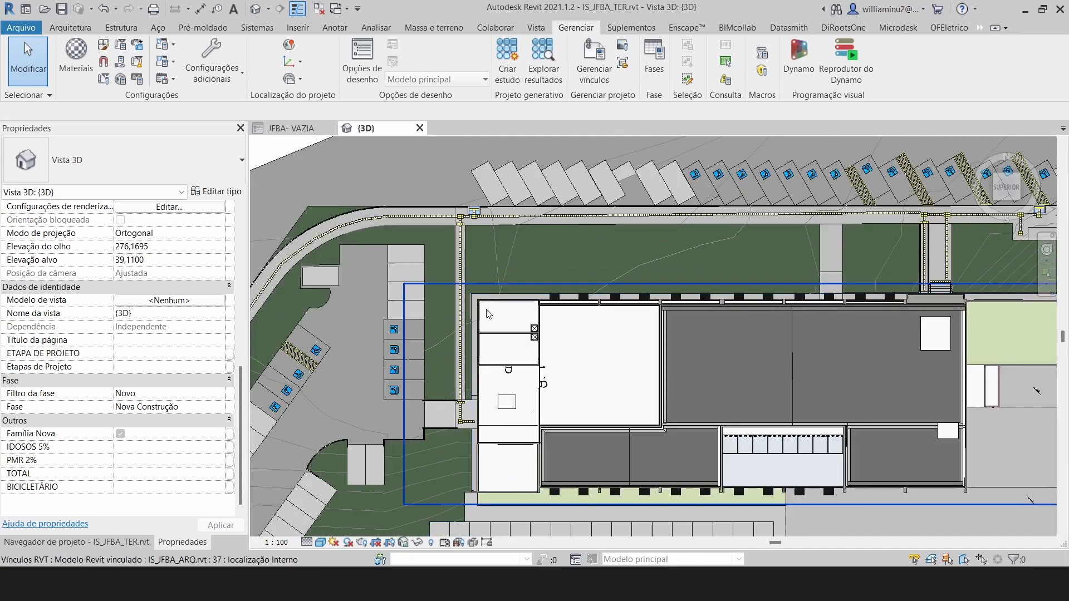
scroll(487, 314, "up", 8)
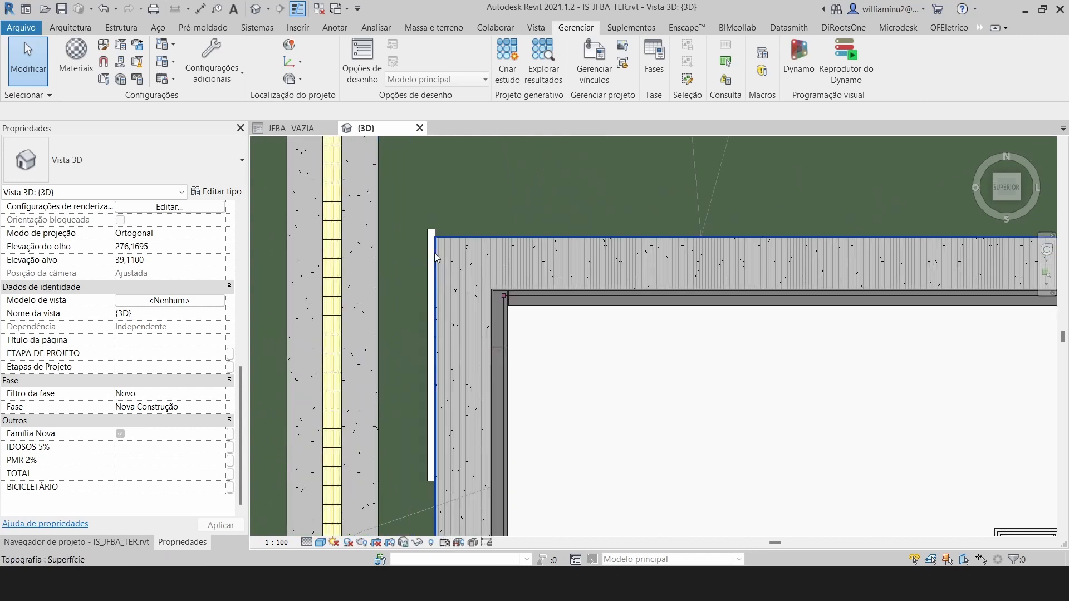
scroll(495, 288, "up", 4)
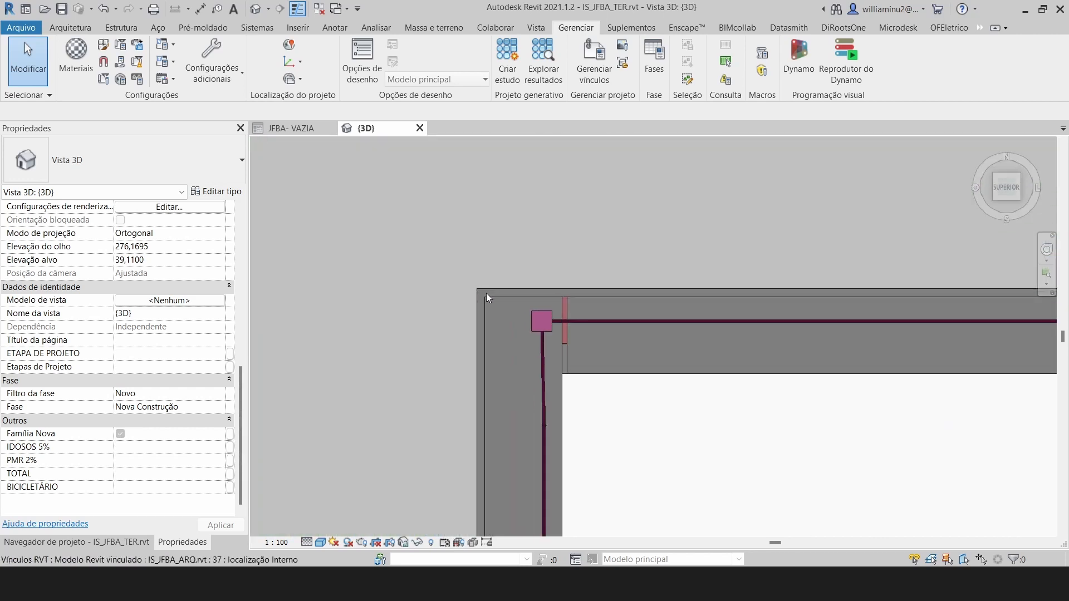
scroll(486, 294, "up", 2)
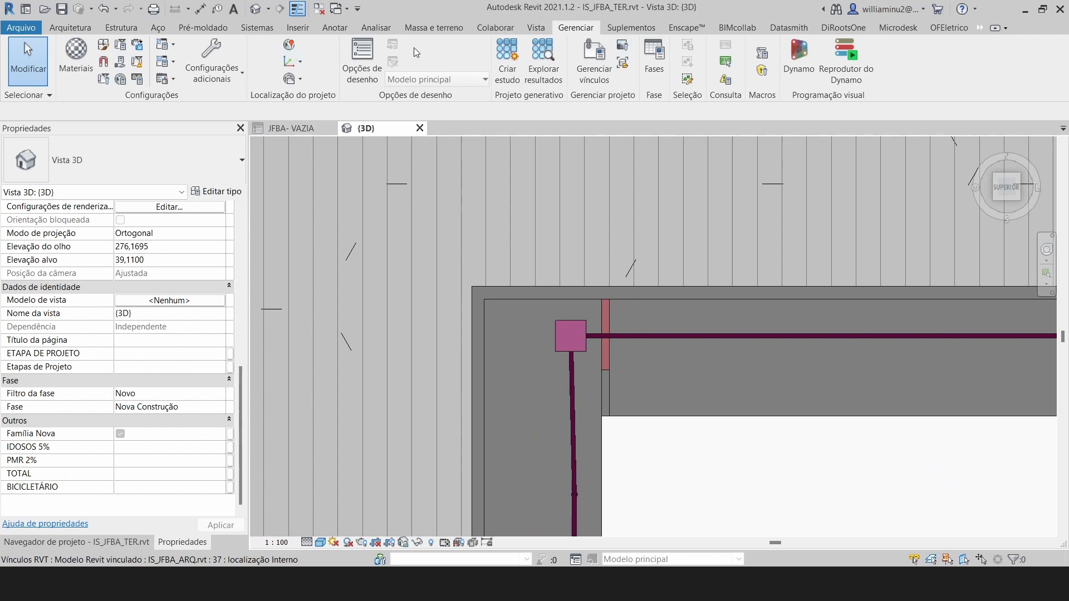
Specify coordinates at the outer northwest roof corner of the linked architecture model, accepting the proposed shared coordinates and angle.
left_click(295, 61)
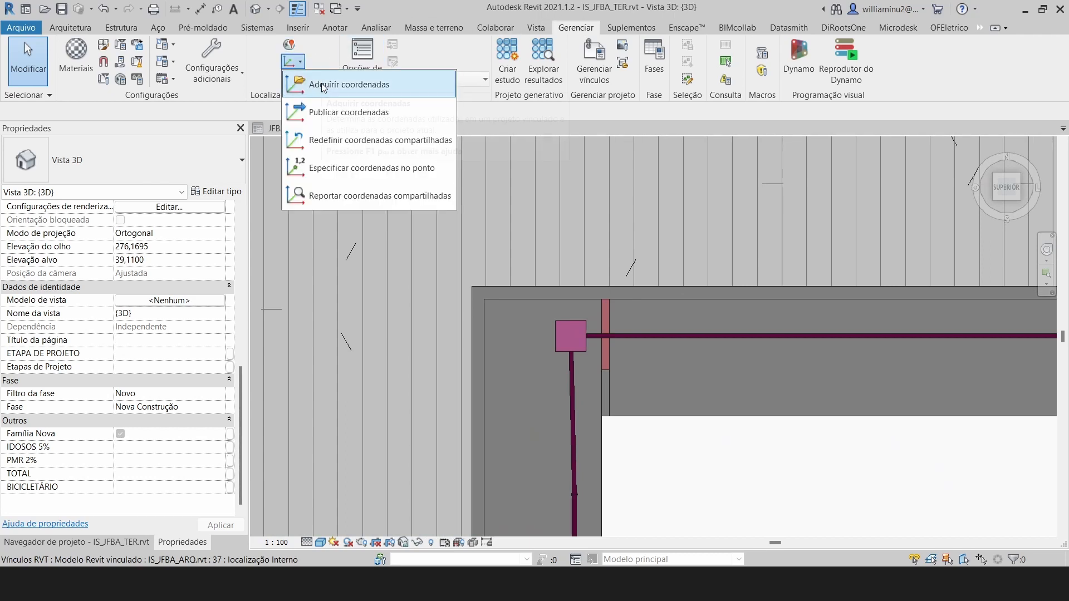
left_click(312, 169)
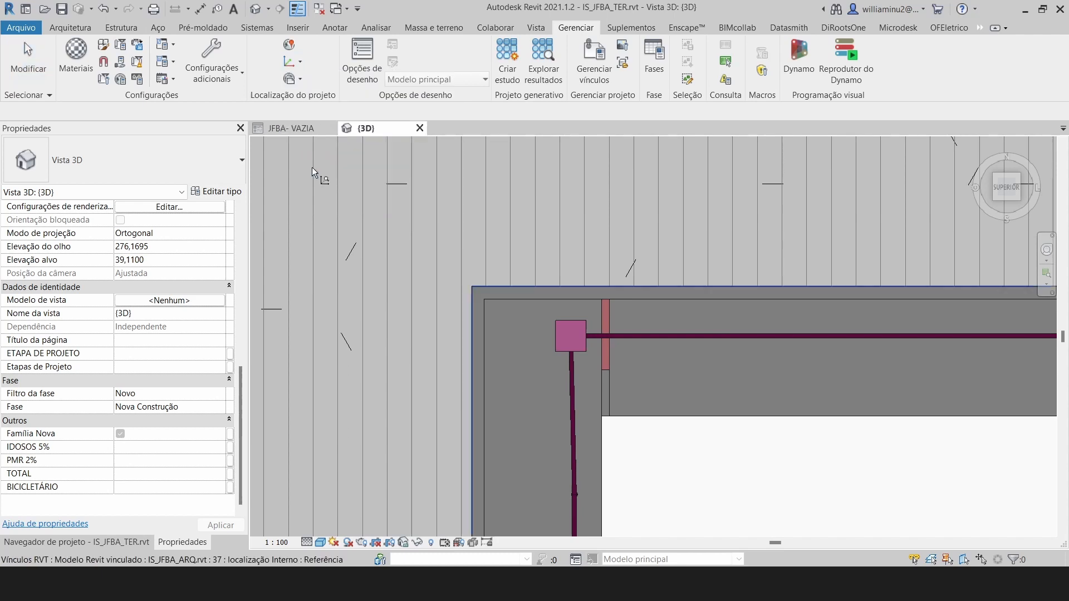
left_click(473, 286)
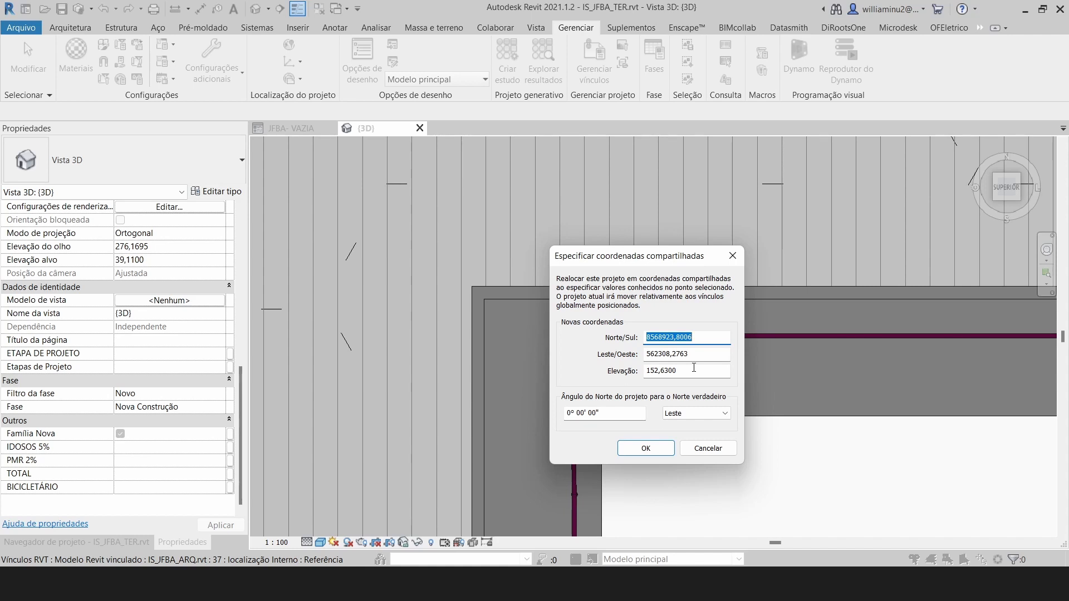
left_click(652, 453)
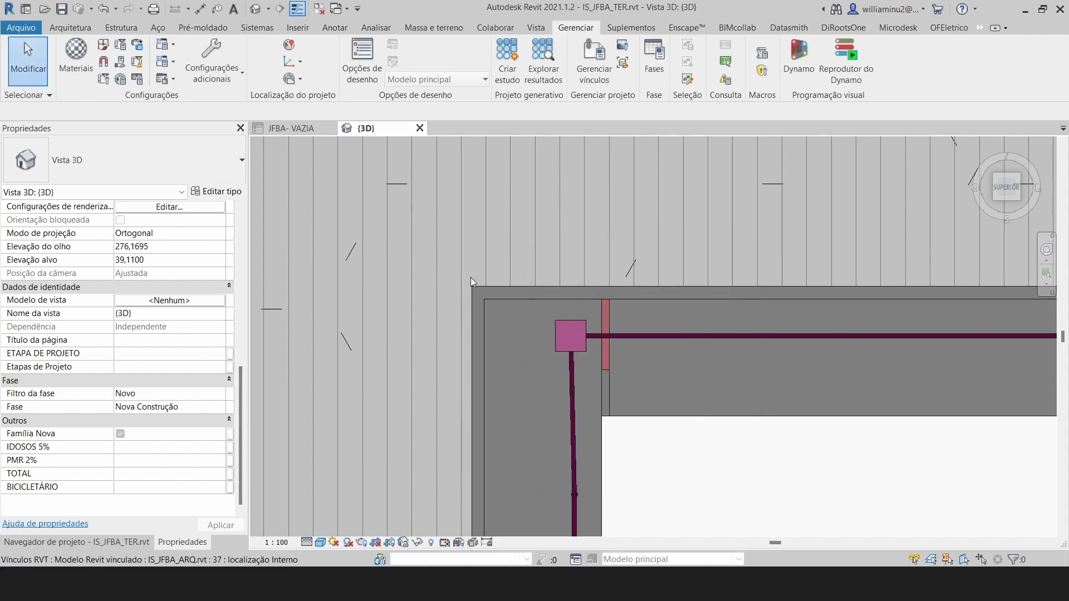
Review the complete building with its linked models, parking areas and surrounding terrain in an angled 3D view.
scroll(470, 277, "down", 5)
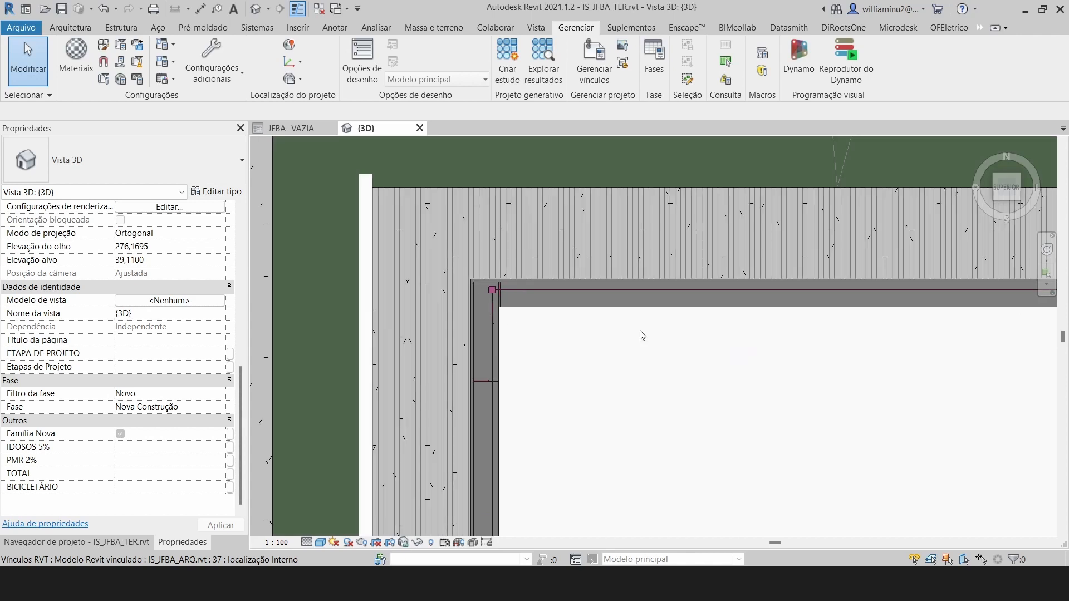
middle_click_drag(601, 396, 577, 472, "shift")
scroll(662, 336, "down", 1)
scroll(663, 336, "down", 4)
middle_click_drag(736, 436, 606, 401)
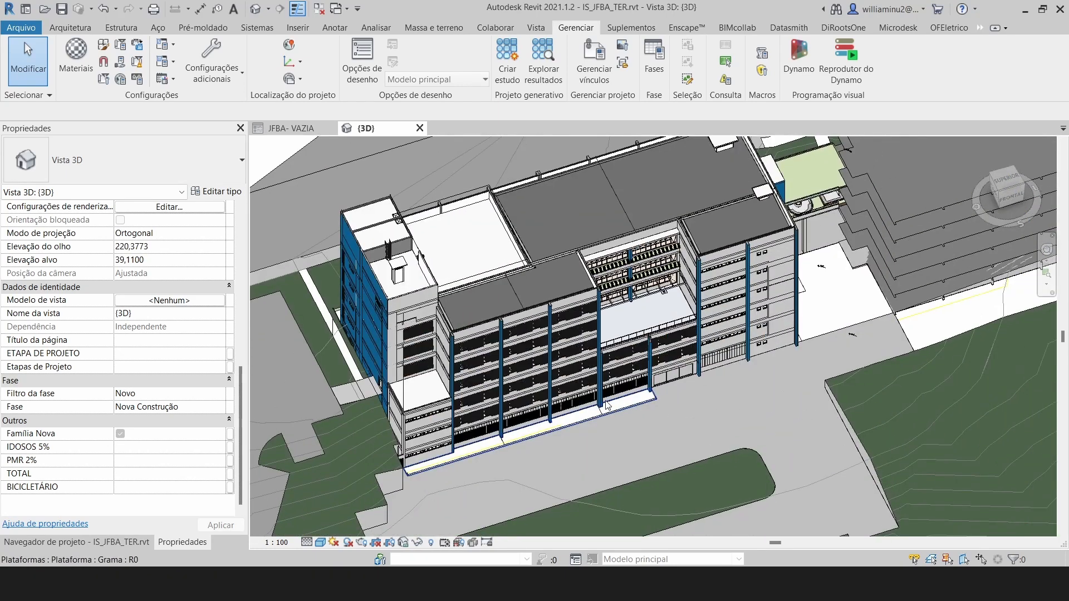
scroll(606, 400, "down", 2)
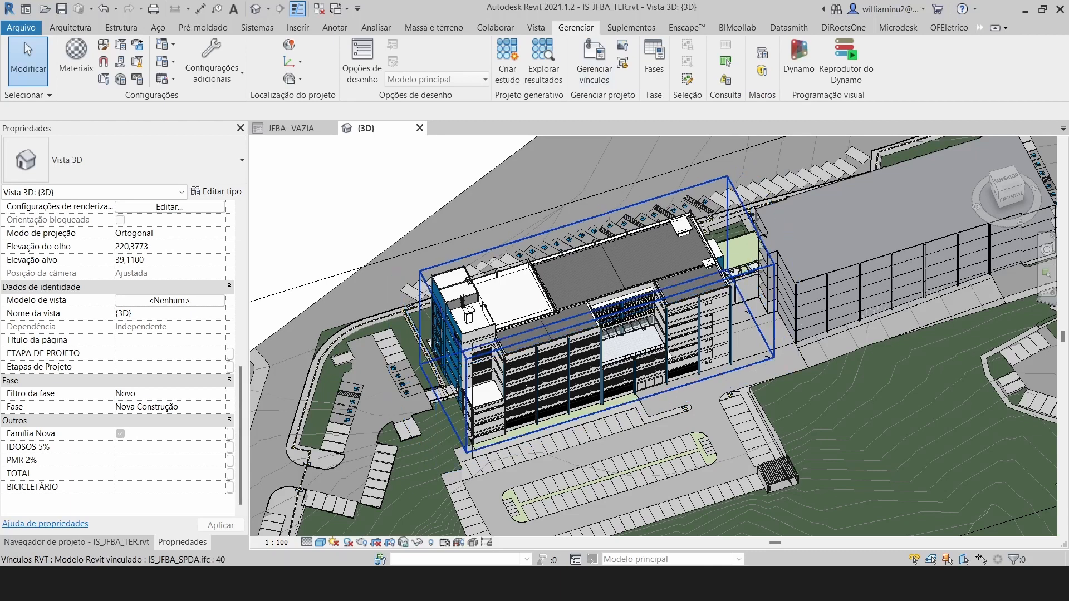
middle_click_drag(664, 349, 640, 341)
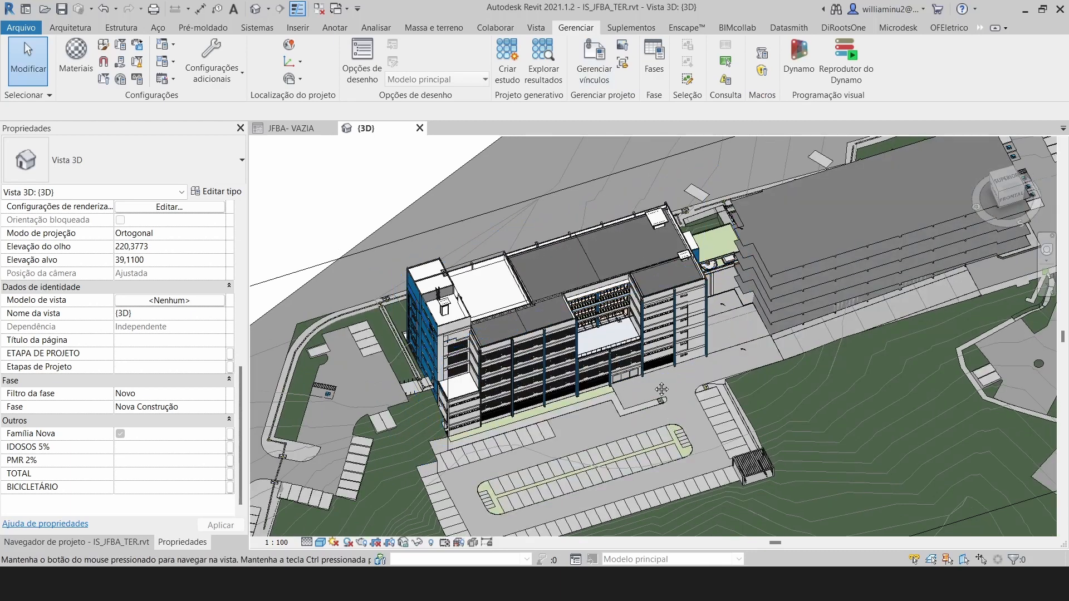
middle_click_drag(663, 390, 601, 320)
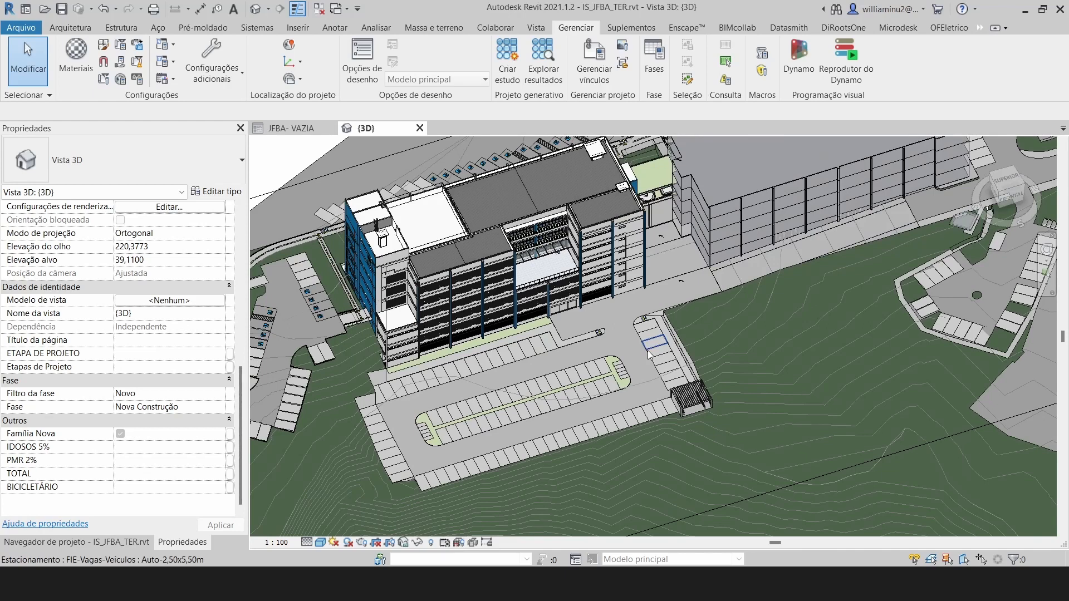
Start an IFC export of the terrain model and set the coordinate base in its configuration to Coordenadas compartilhadas.
left_click(18, 31)
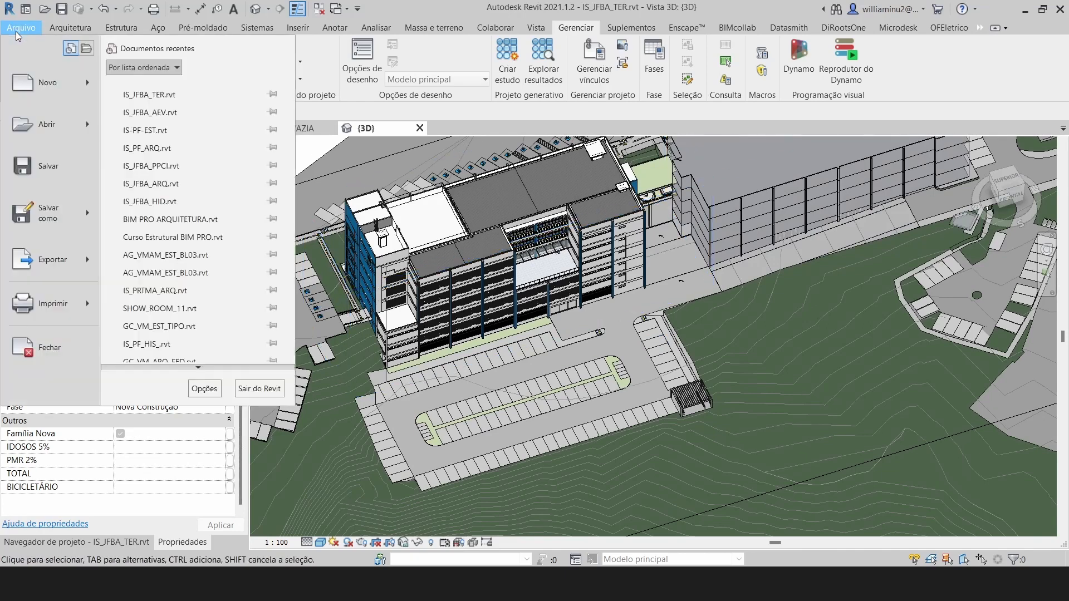
mouse_move(86, 273)
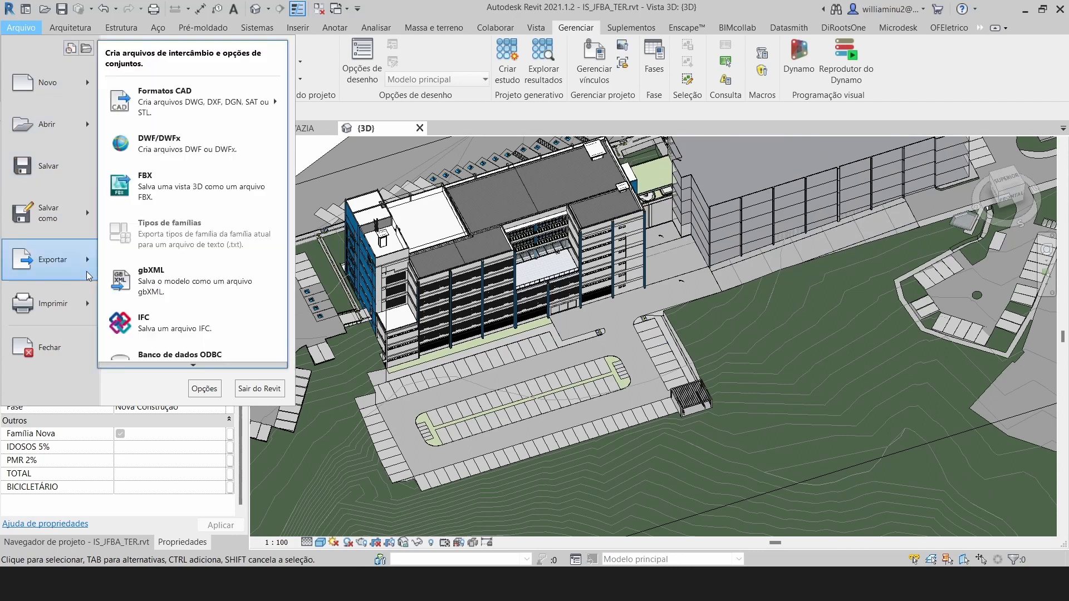
left_click(139, 322)
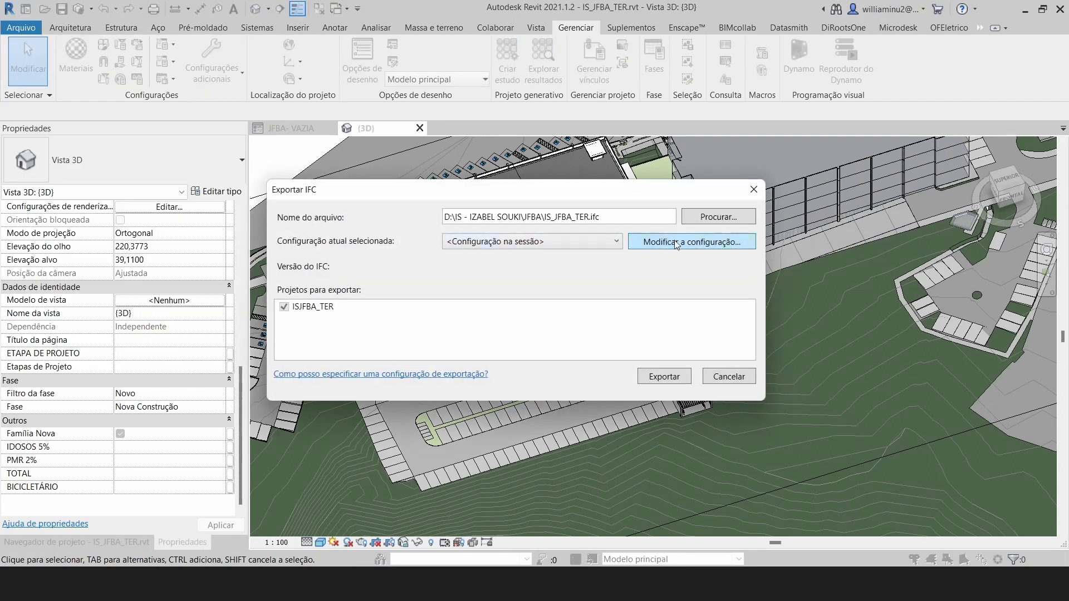
left_click(684, 243)
left_click(666, 293)
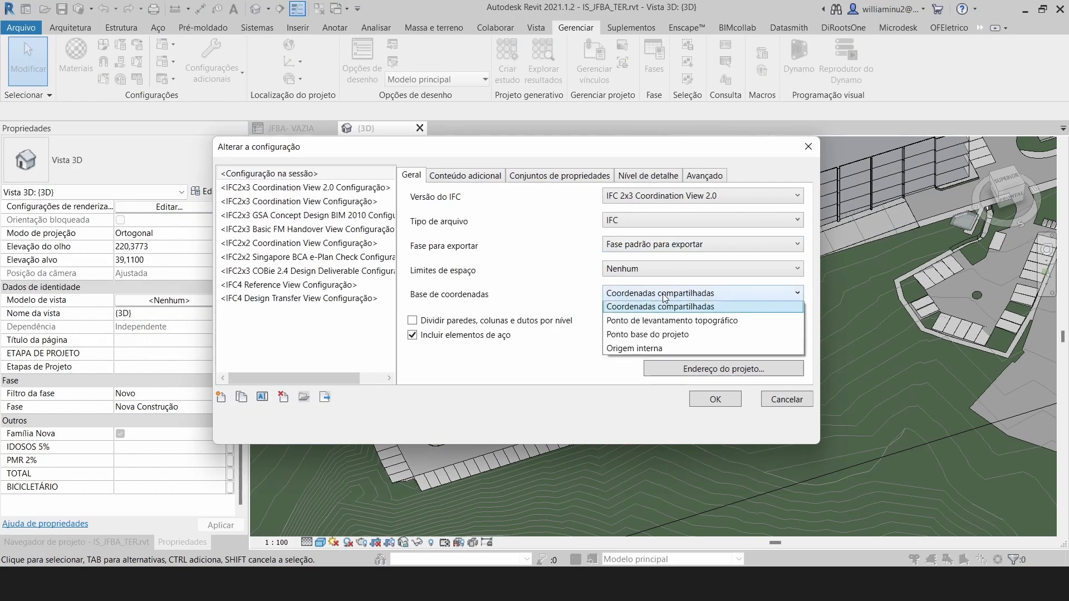
left_click(665, 310)
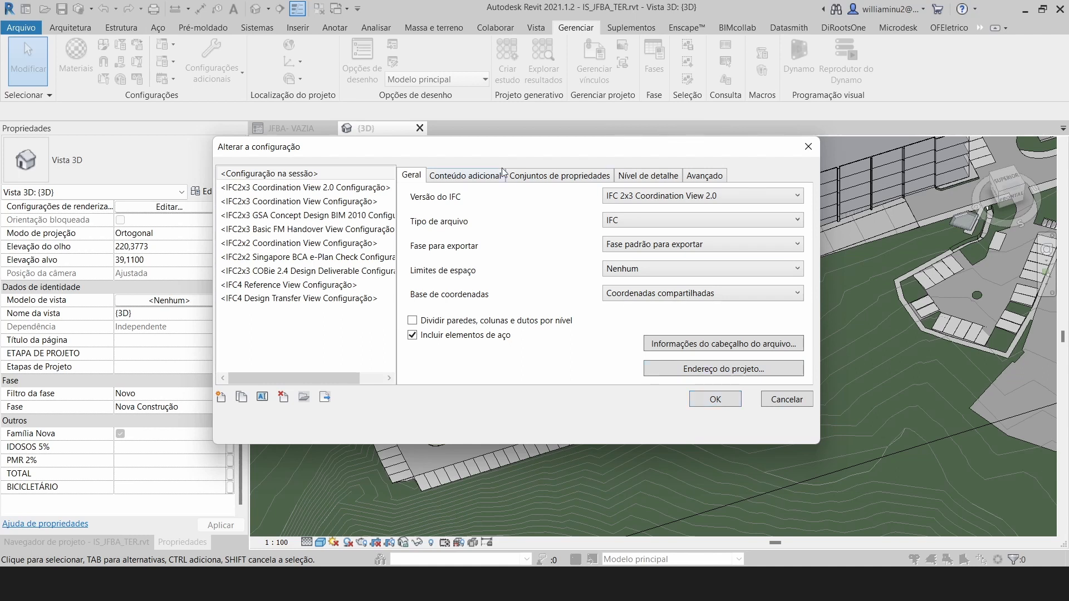
Try enabling the export of linked files as separate IFCs in the configuration, and cancel the terrain's IFC export.
left_click(471, 178)
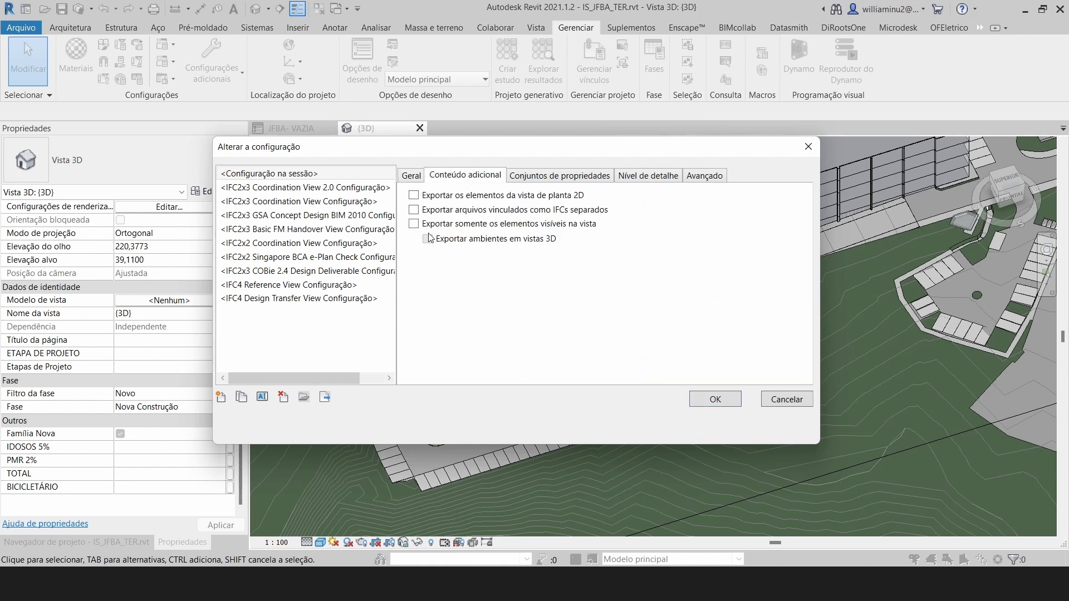
left_click(413, 210)
left_click_drag(614, 154, 796, 82)
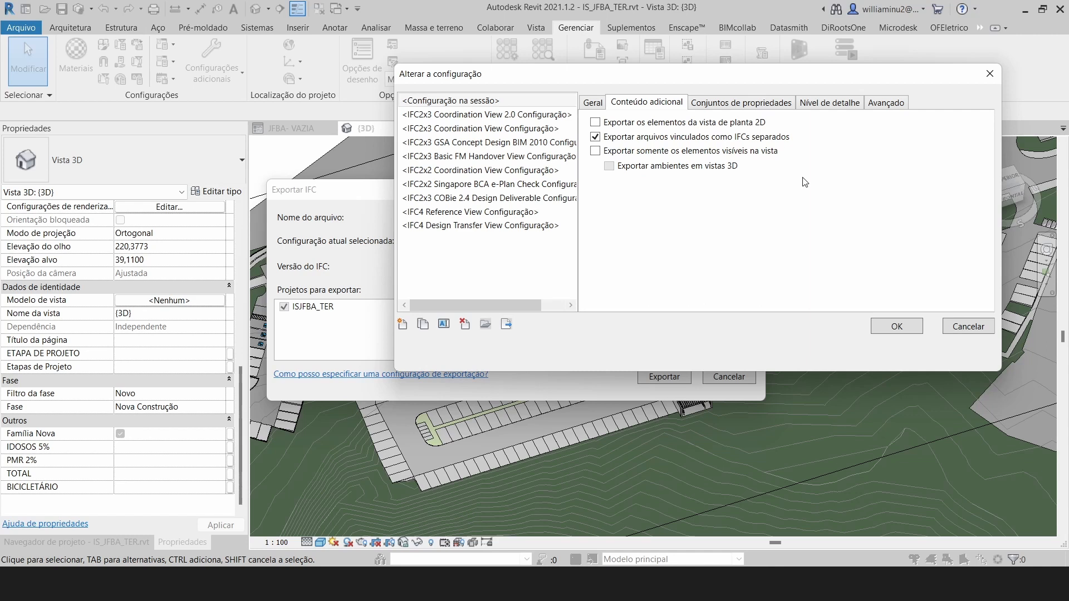
left_click(962, 326)
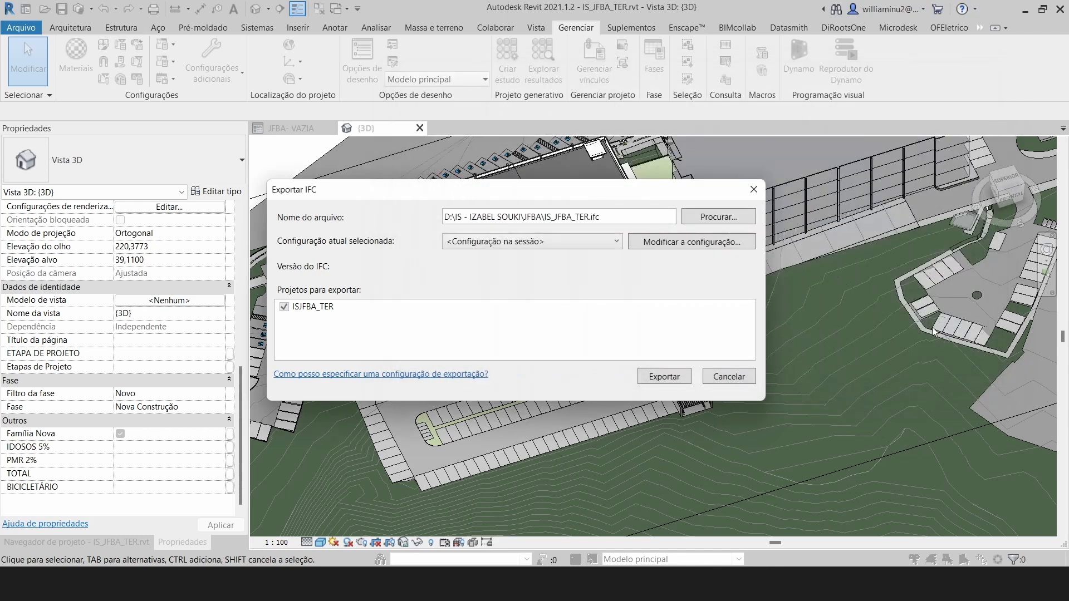
left_click(717, 376)
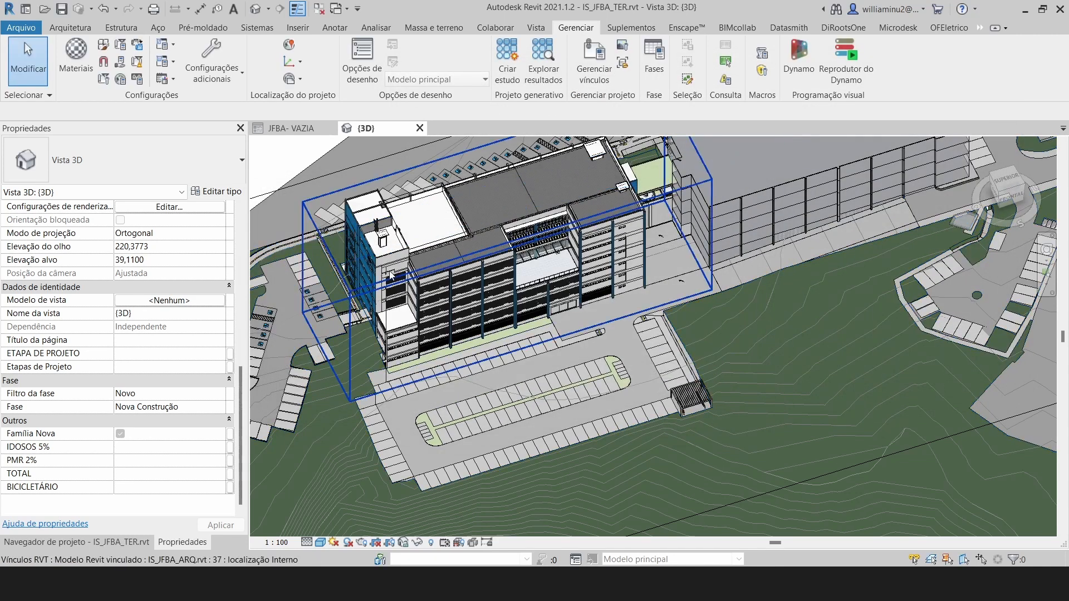
Examine the building, the parking area in front of it and the surrounding terrain in the angled 3D view.
scroll(392, 275, "up", 2)
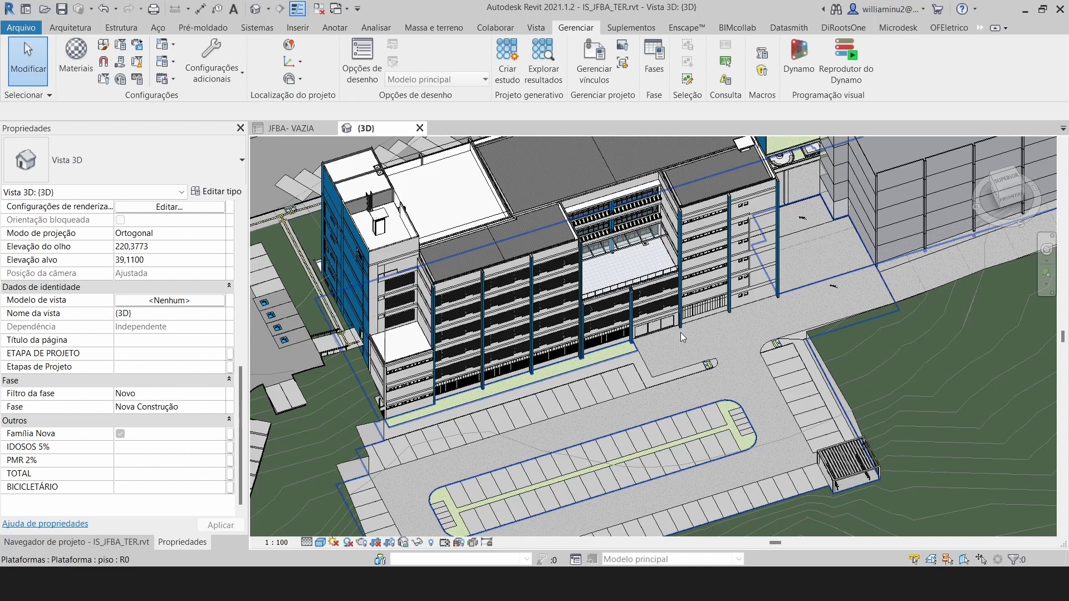
scroll(728, 376, "down", 2)
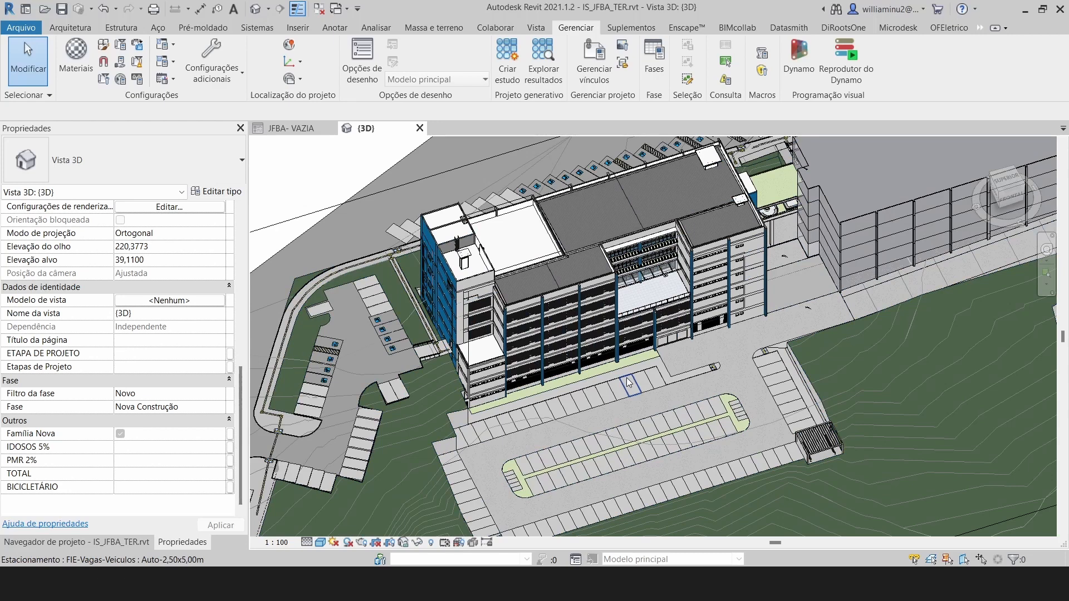
scroll(631, 376, "down", 2)
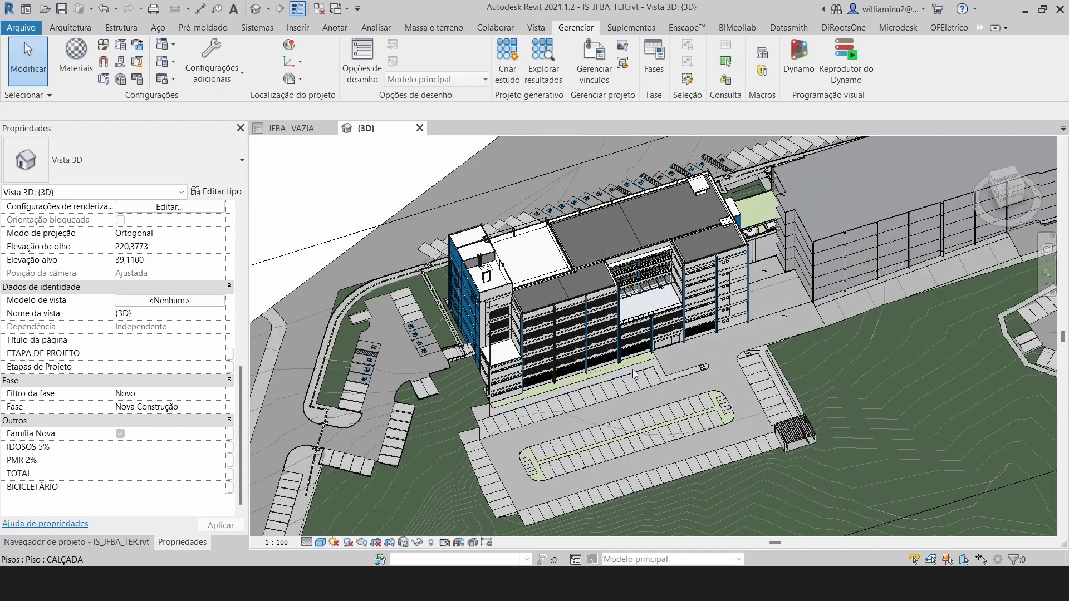
middle_click_drag(801, 376, 751, 335)
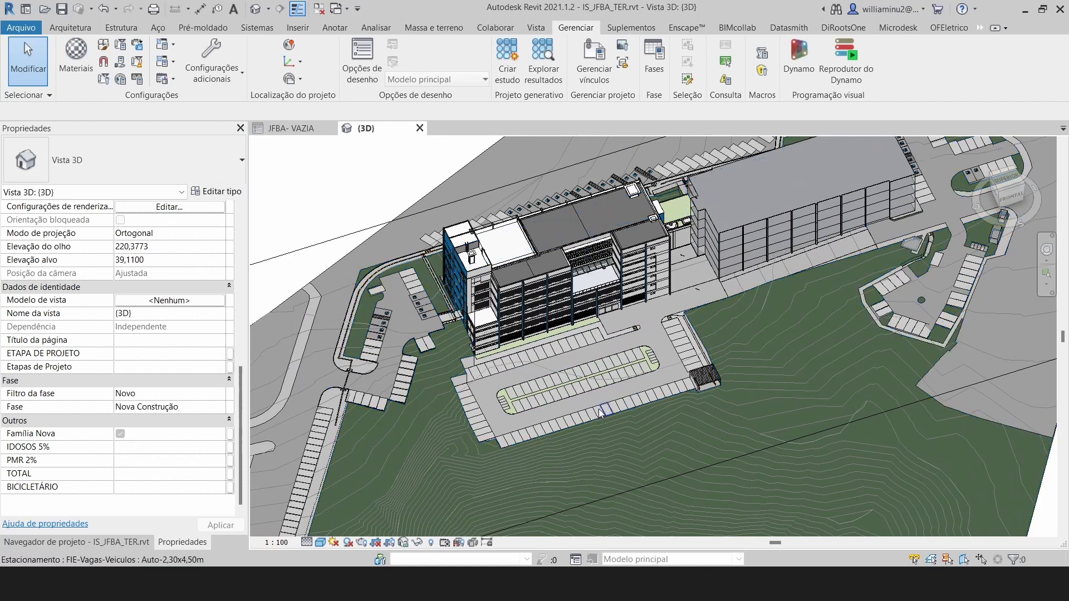
scroll(490, 407, "up", 5)
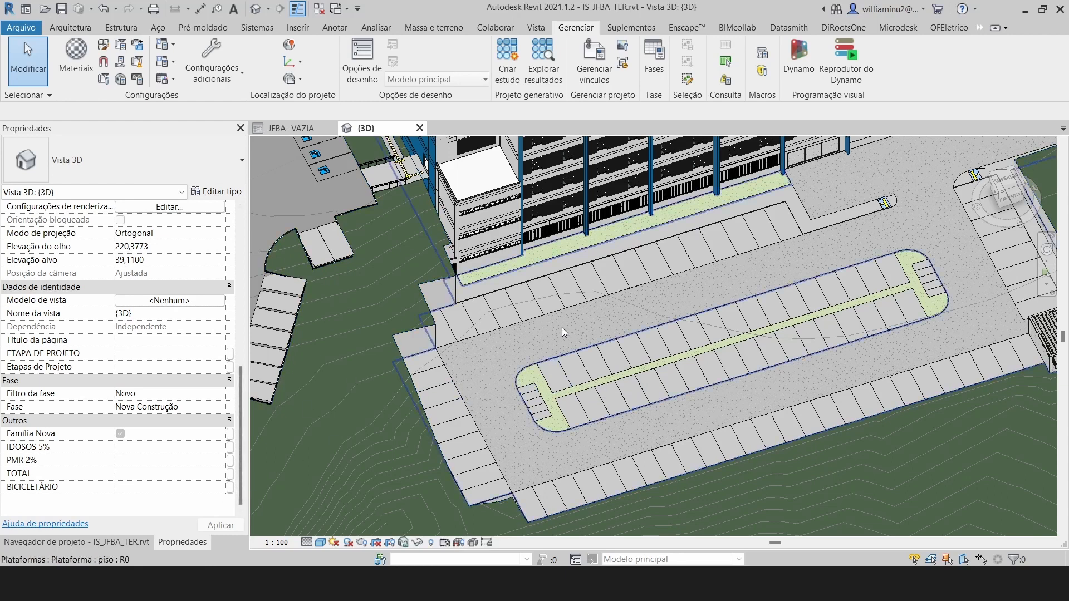
middle_click_drag(562, 332, 424, 432)
scroll(431, 413, "down", 2)
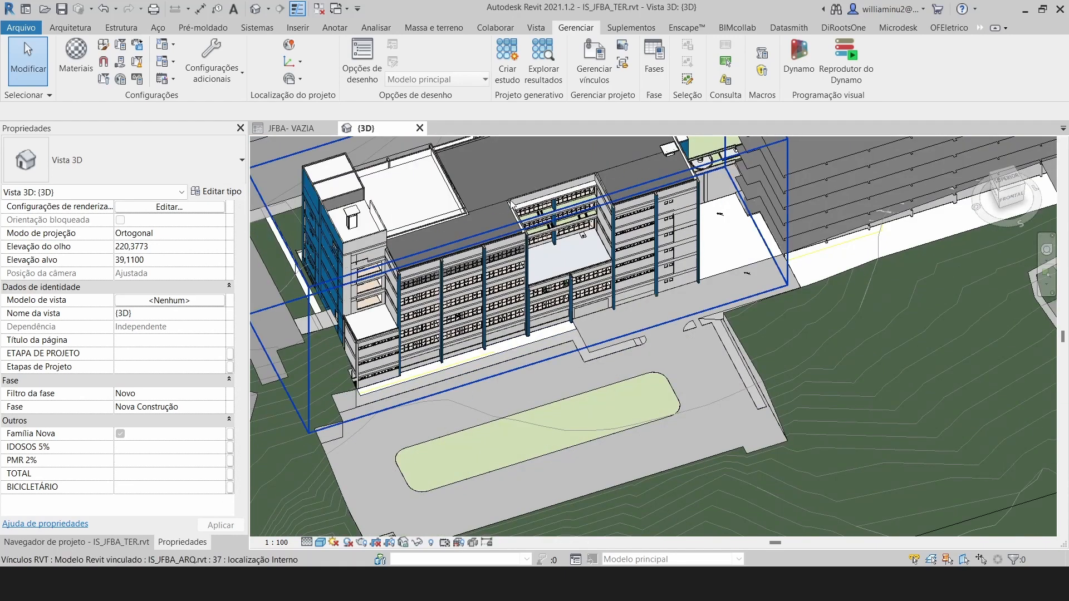
scroll(522, 206, "down", 3)
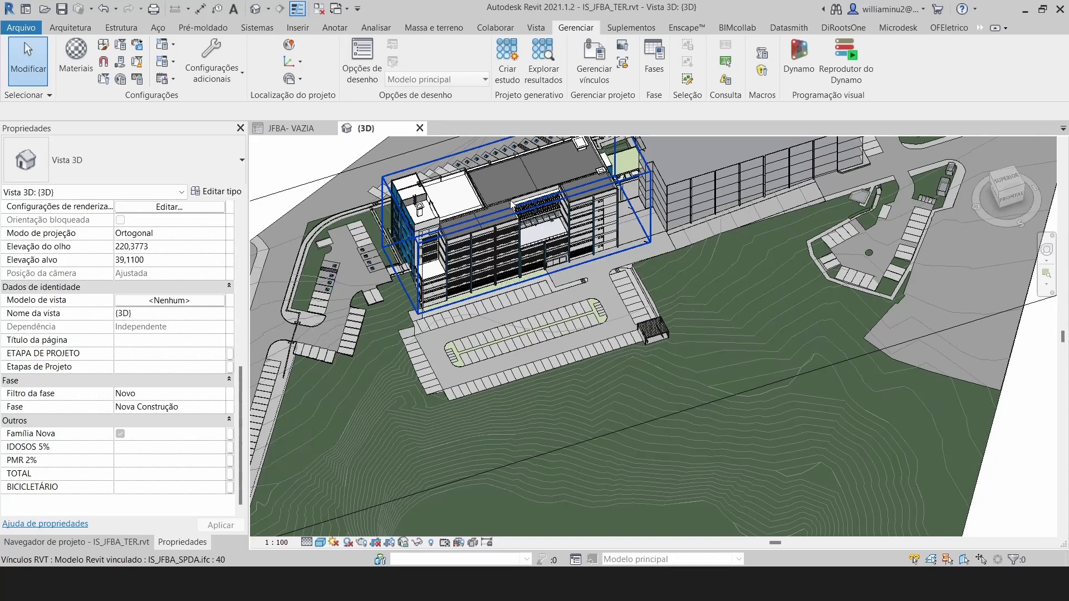
Add IS_JFBA_HID.rvt as a Revit link to the terrain model, positioned automatically through shared coordinates (coordenadas compartilhadas).
left_click(593, 78)
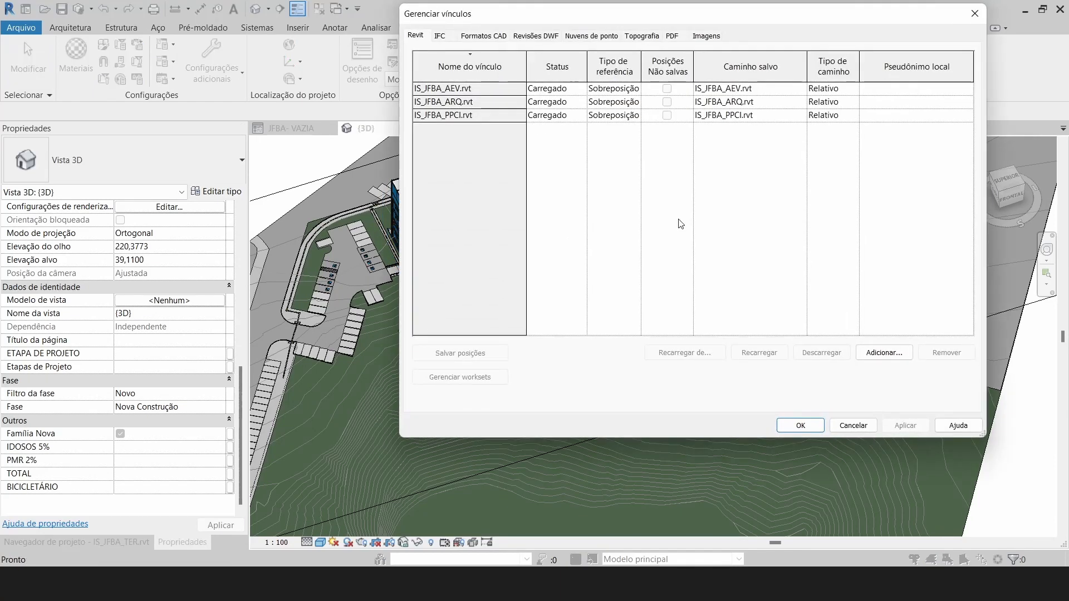
left_click(884, 353)
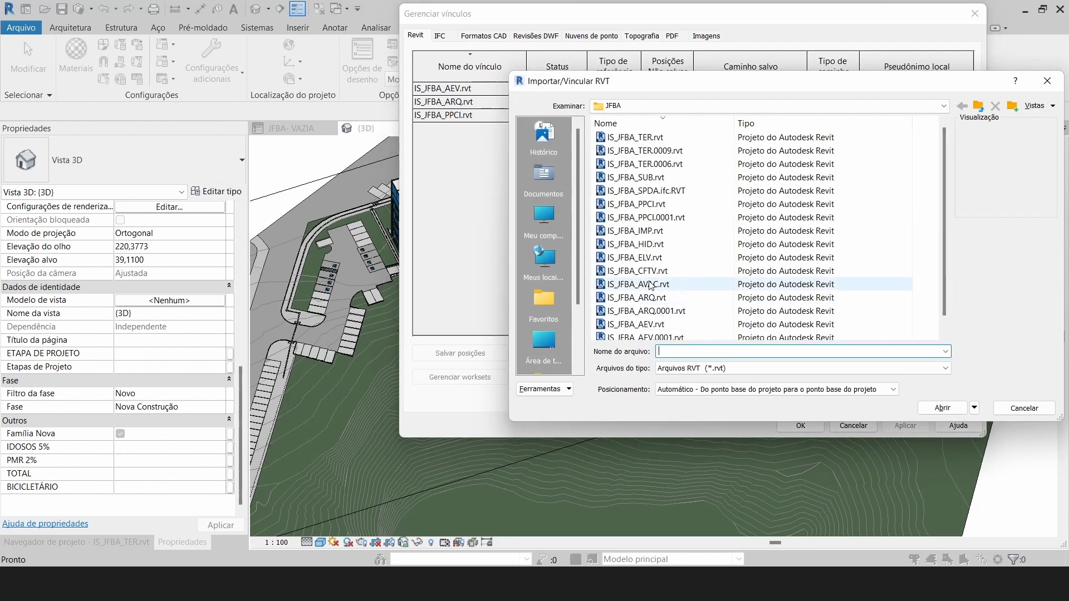
scroll(680, 285, "down", 1)
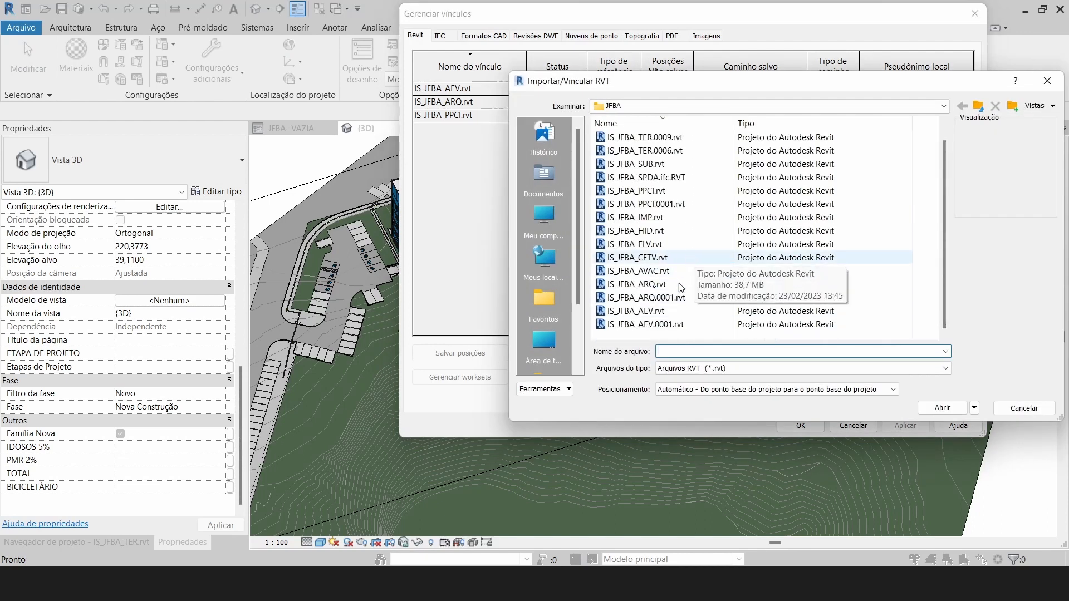
left_click(655, 232)
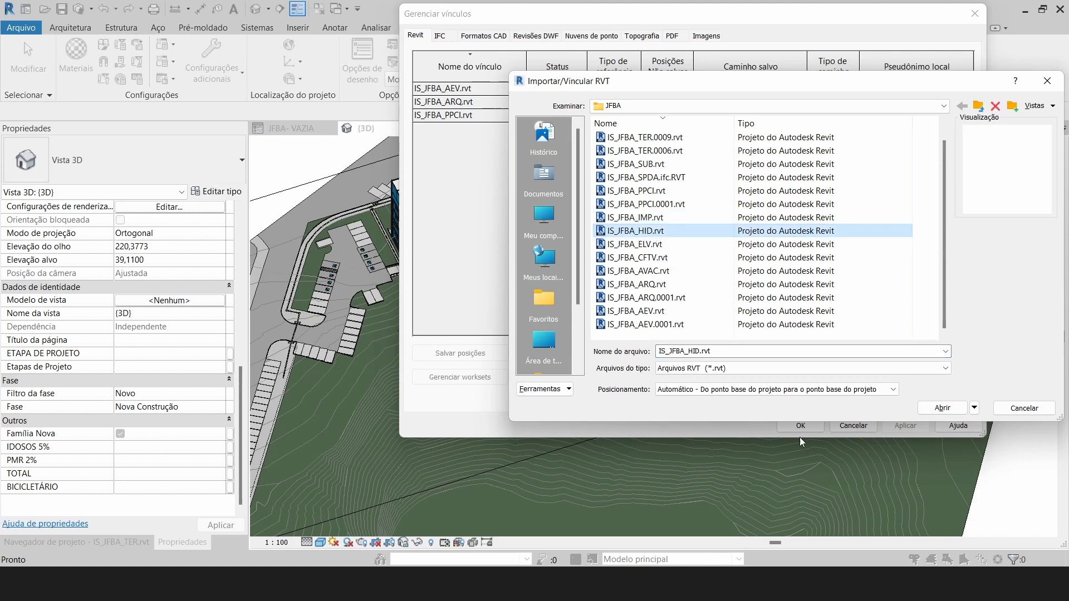
left_click(787, 394)
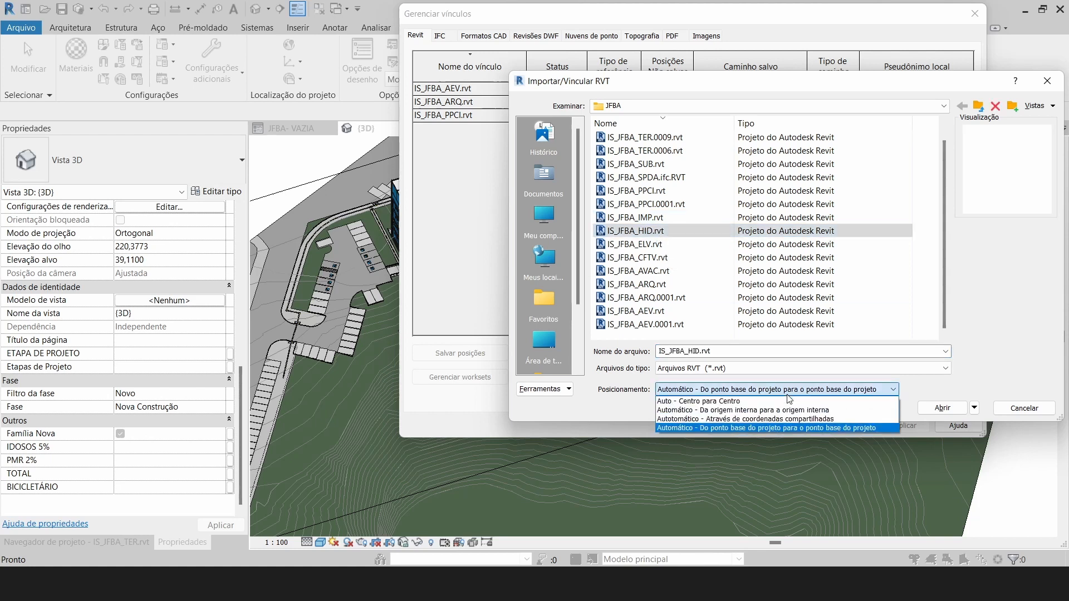
left_click(768, 419)
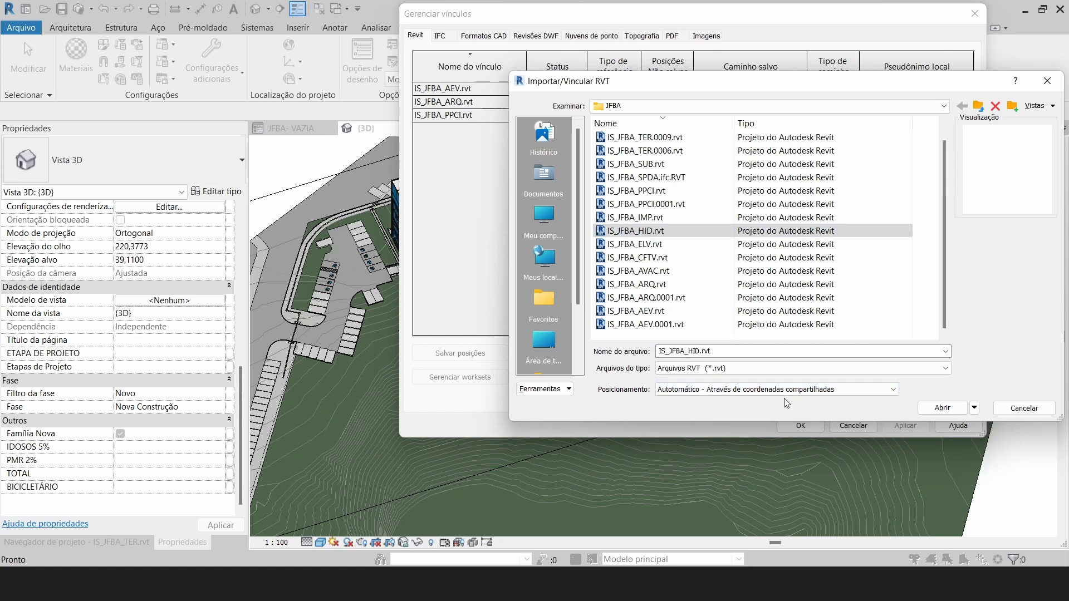
left_click(797, 392)
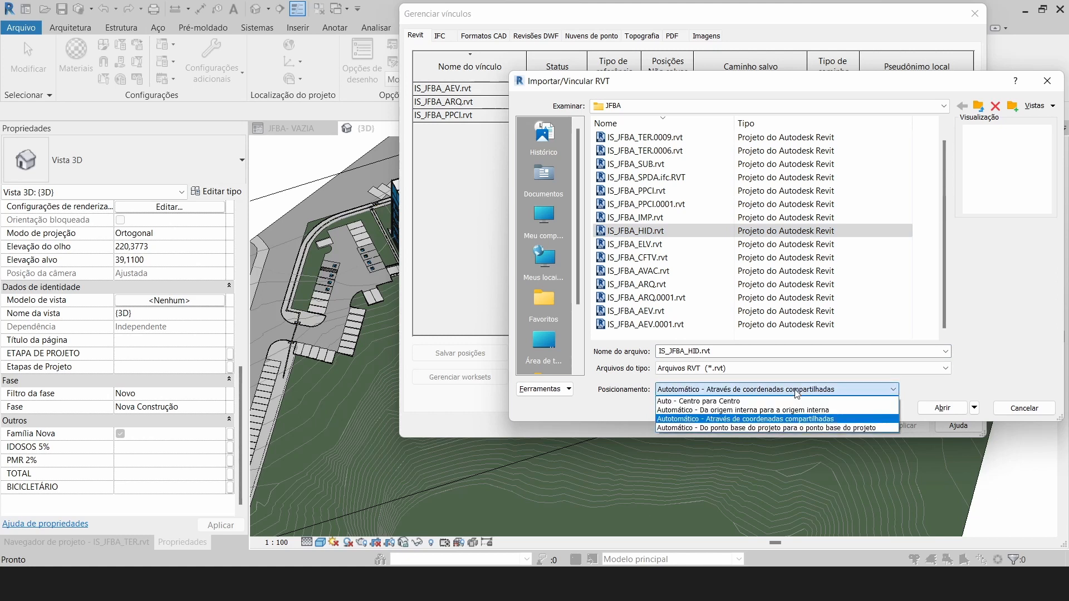
left_click(768, 411)
left_click(942, 408)
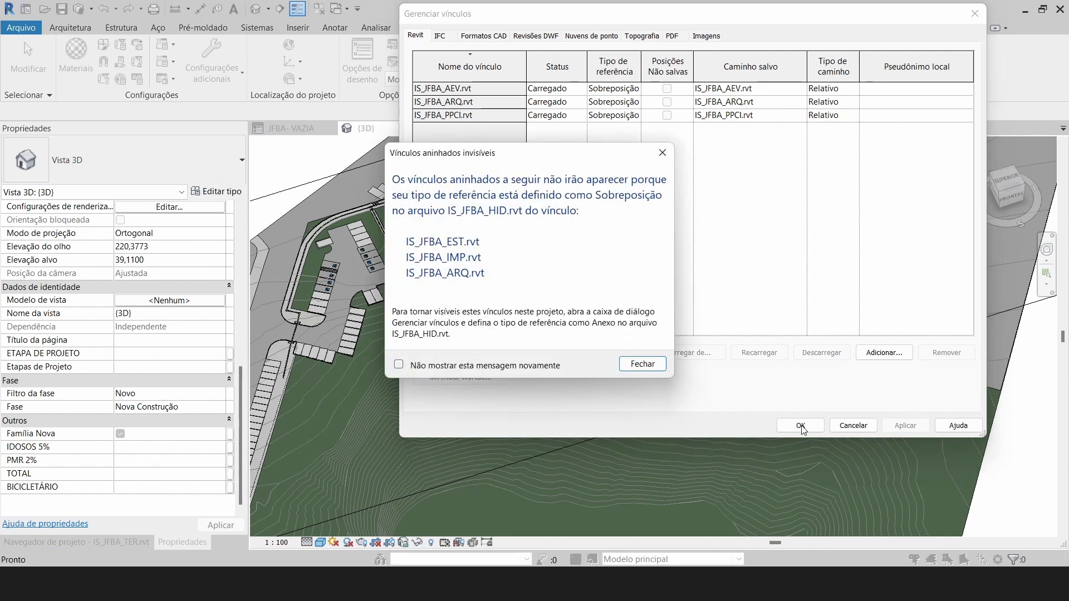
Dismiss the nested-links notice, choose the Interno (atual) position for IS_JFBA_HID.rvt, and confirm the link changes.
left_click(643, 363)
left_click(816, 429)
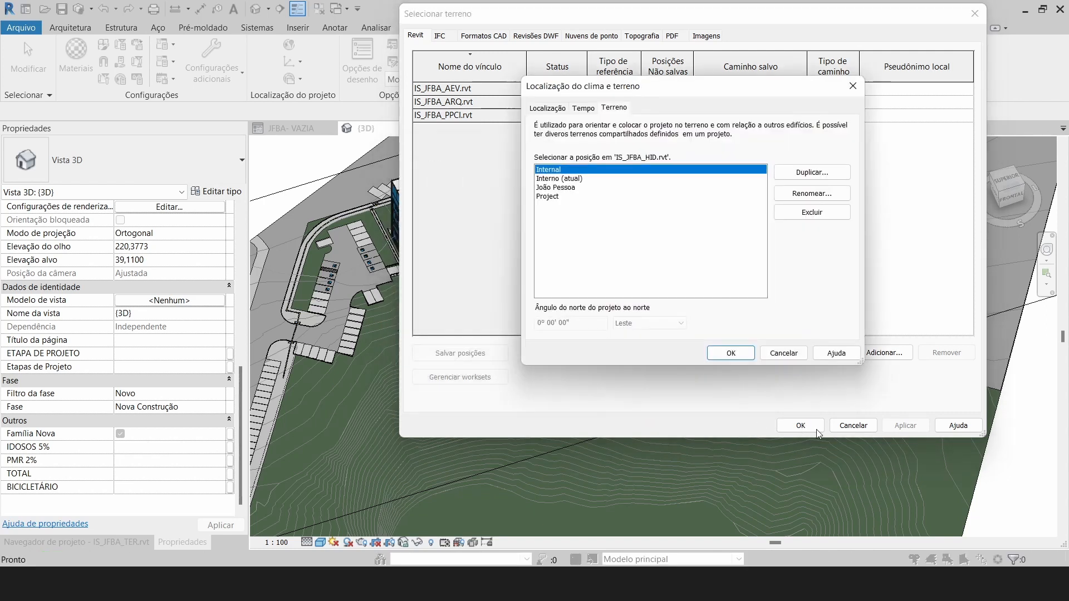
left_click(563, 178)
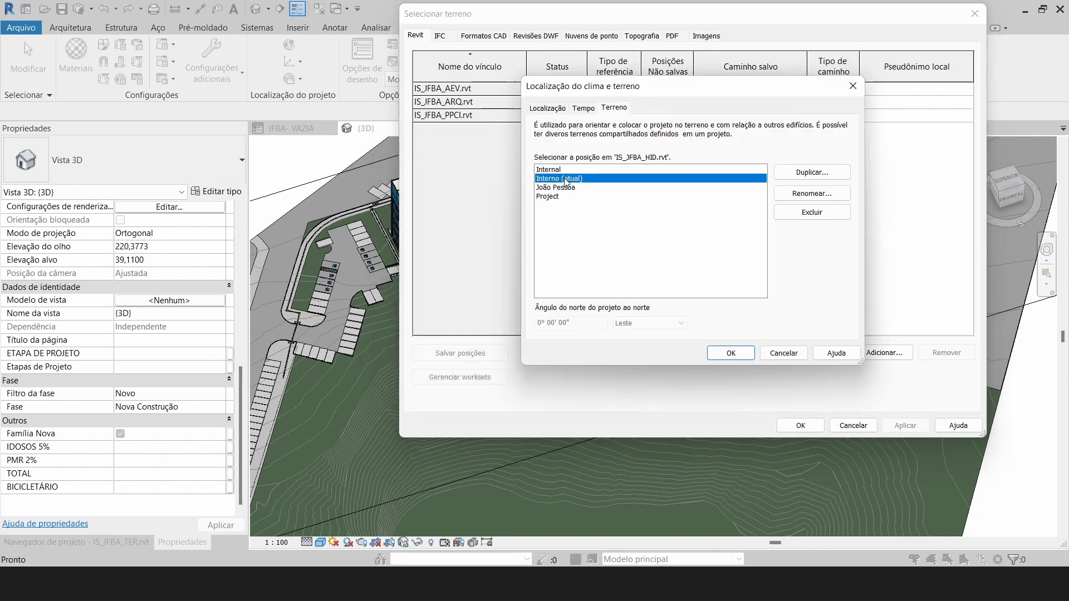
left_click(744, 356)
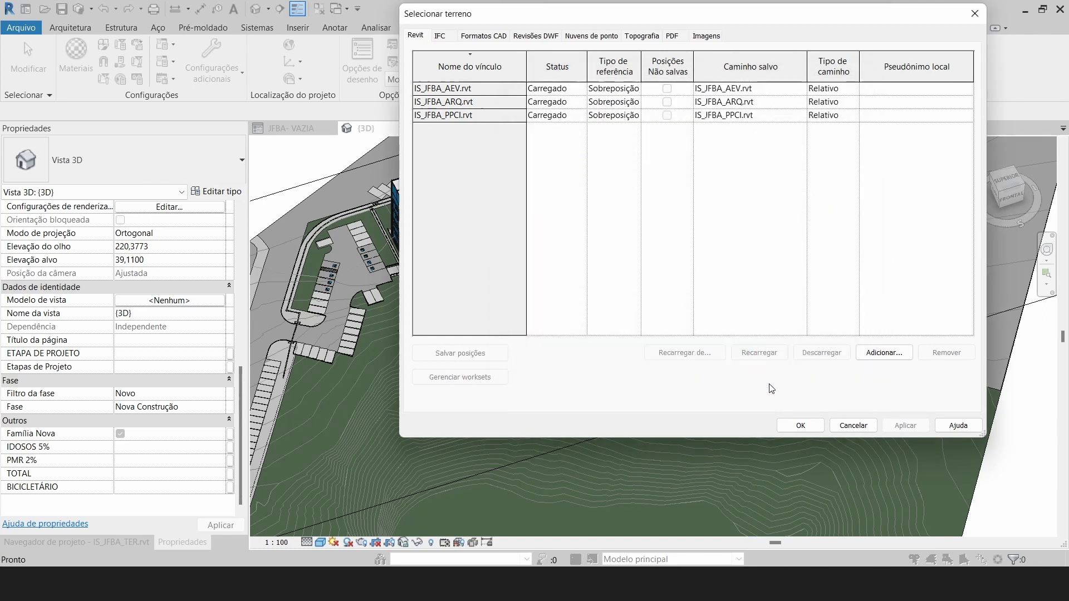
left_click(800, 426)
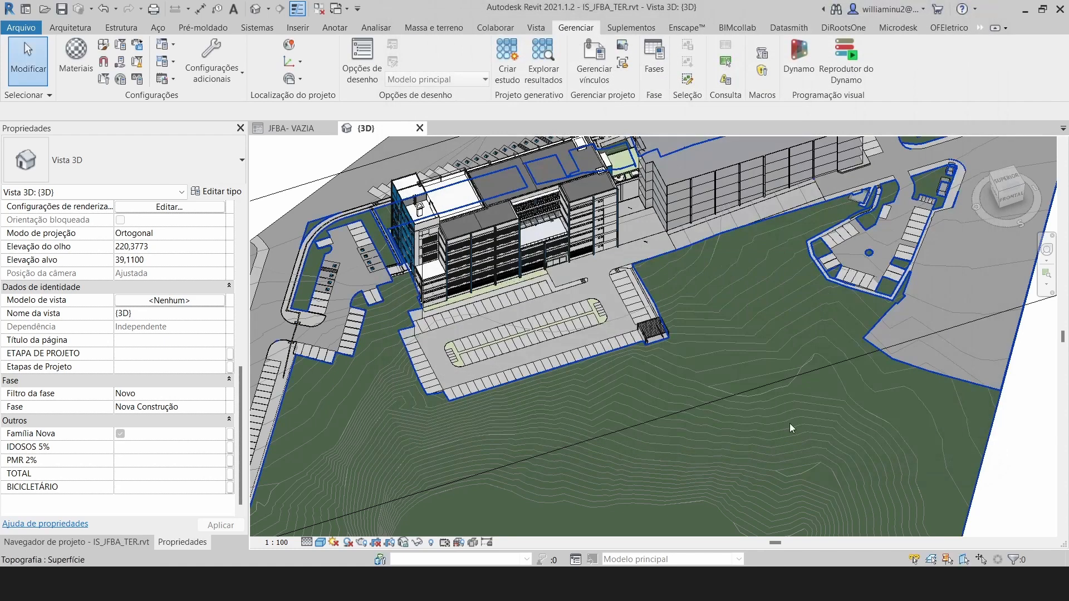
Look for the newly linked HID model around the building and across the whole site in the 3D view.
left_click(570, 286)
middle_click_drag(572, 289, 577, 413)
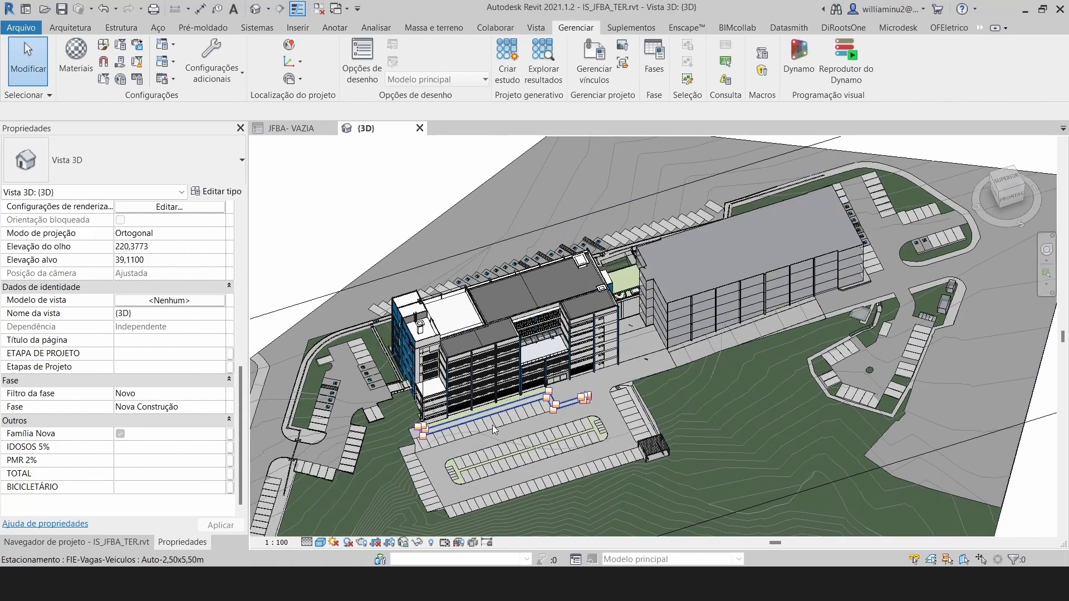
middle_click_drag(502, 417, 516, 331)
scroll(605, 374, "down", 5)
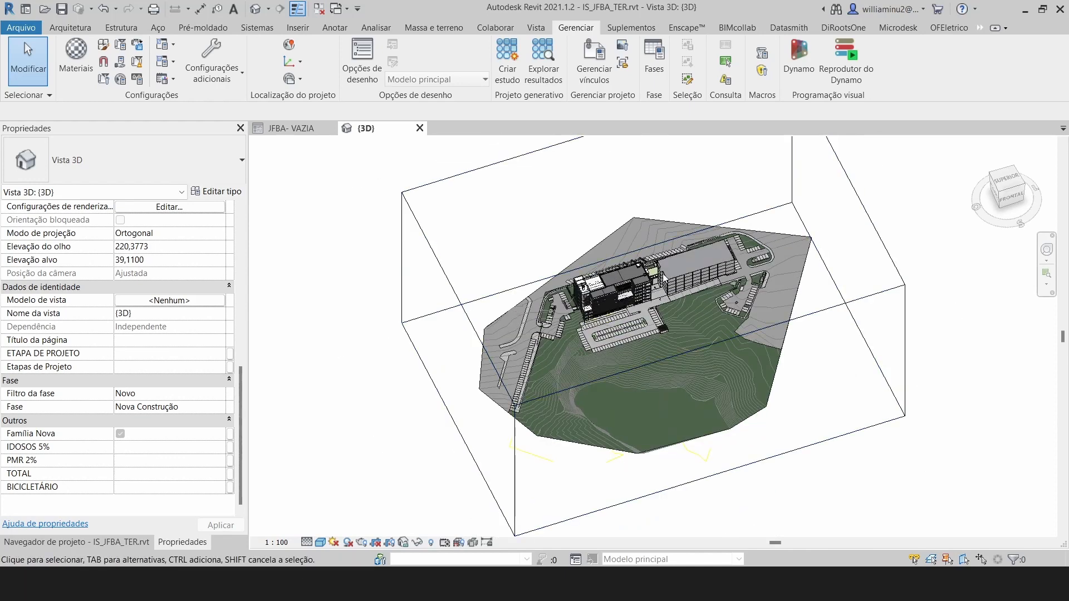
scroll(450, 325, "up", 6)
scroll(395, 349, "up", 3)
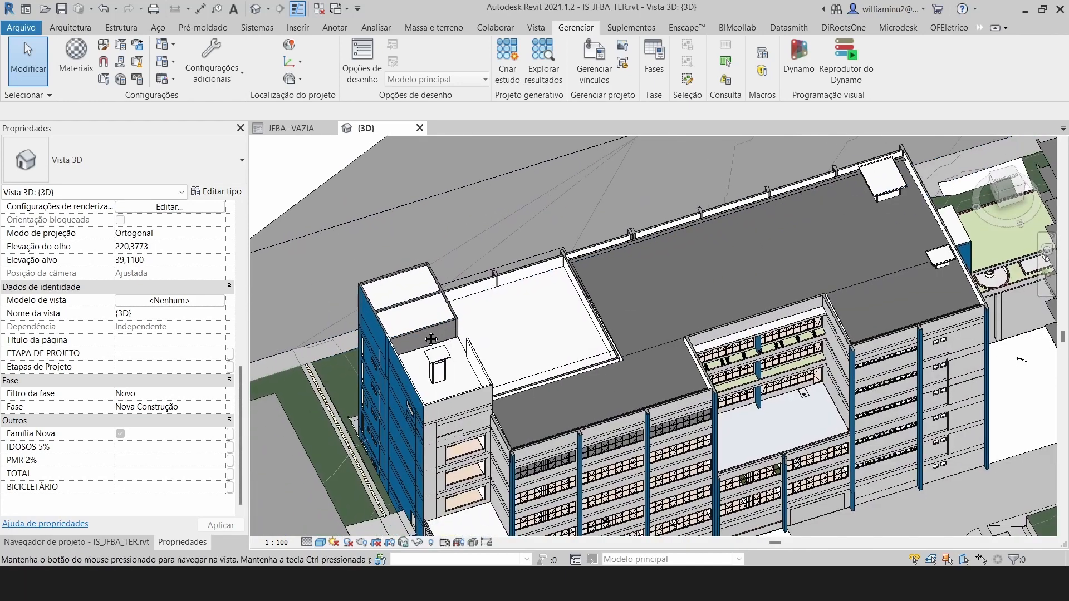
Check the commands available for the IS_JFBA_HID.rvt link among the project's Revit links.
left_click(95, 545)
scroll(89, 501, "down", 1)
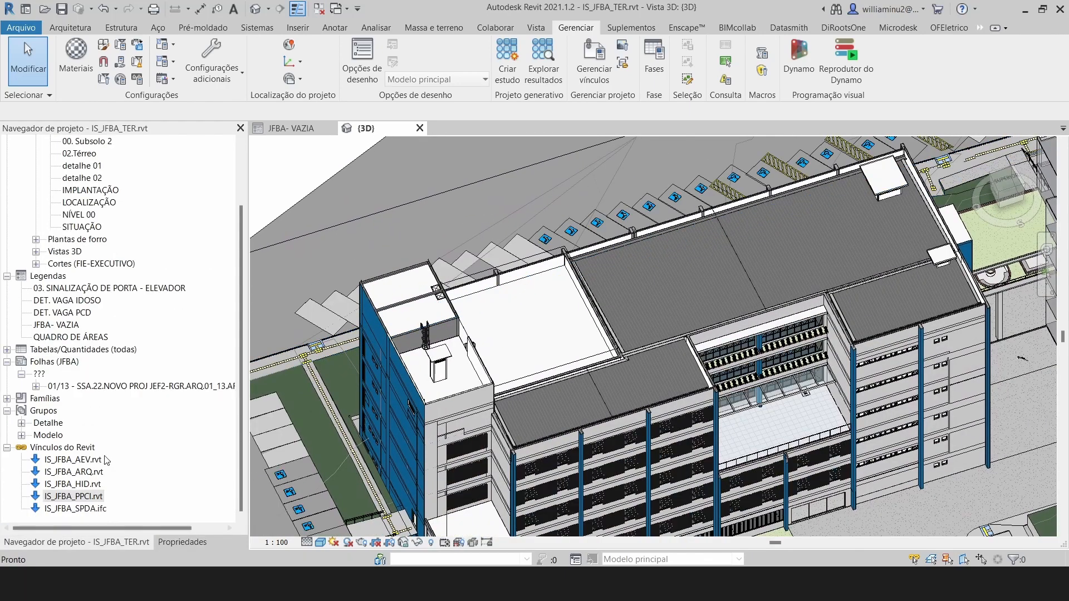
right_click(84, 484)
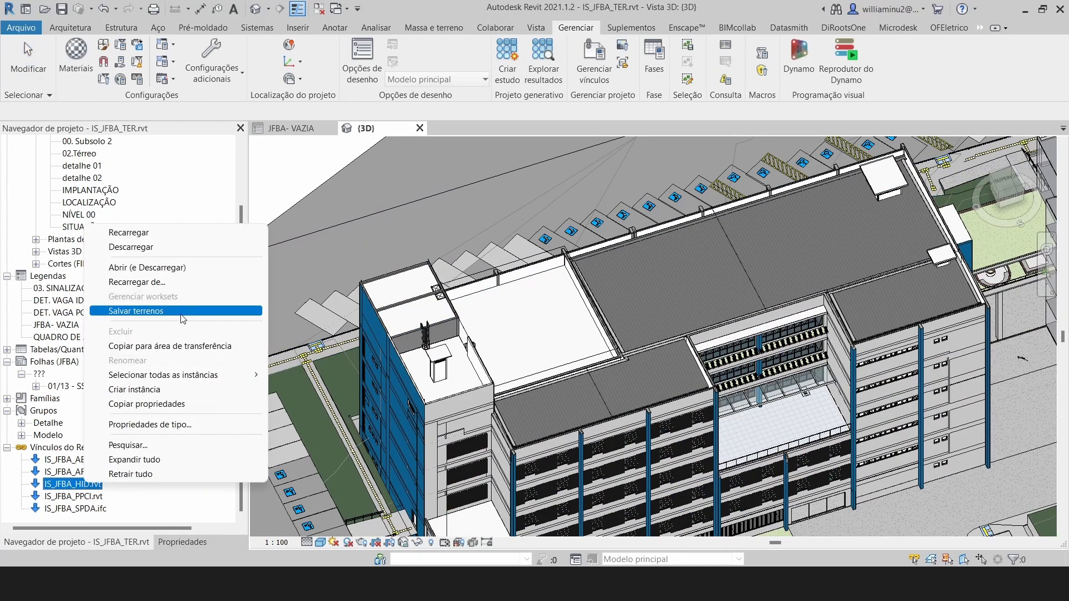
mouse_move(182, 374)
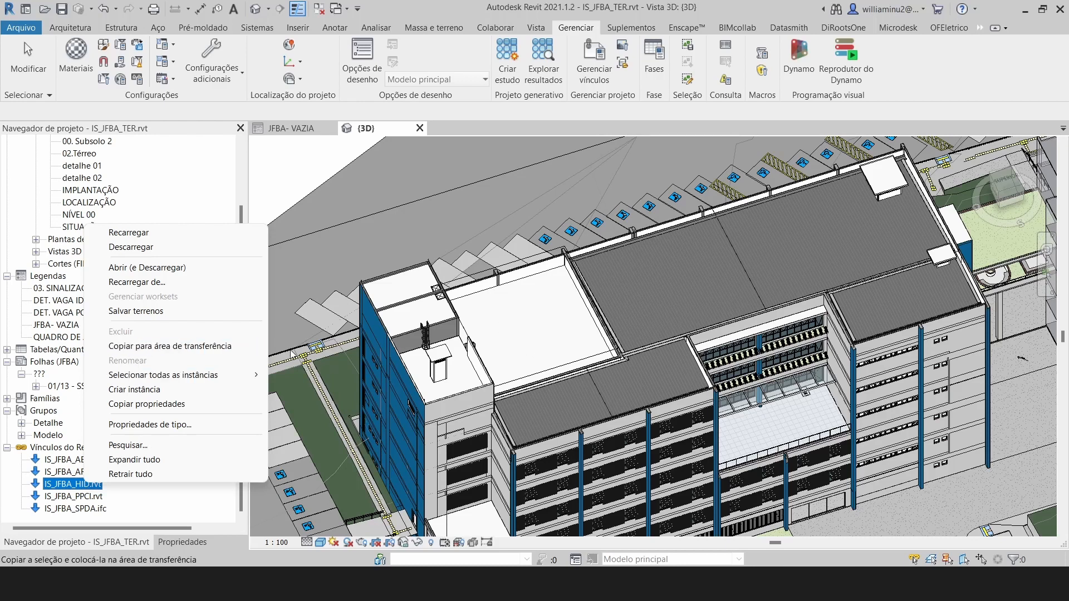
left_click(281, 173)
scroll(532, 361, "down", 5)
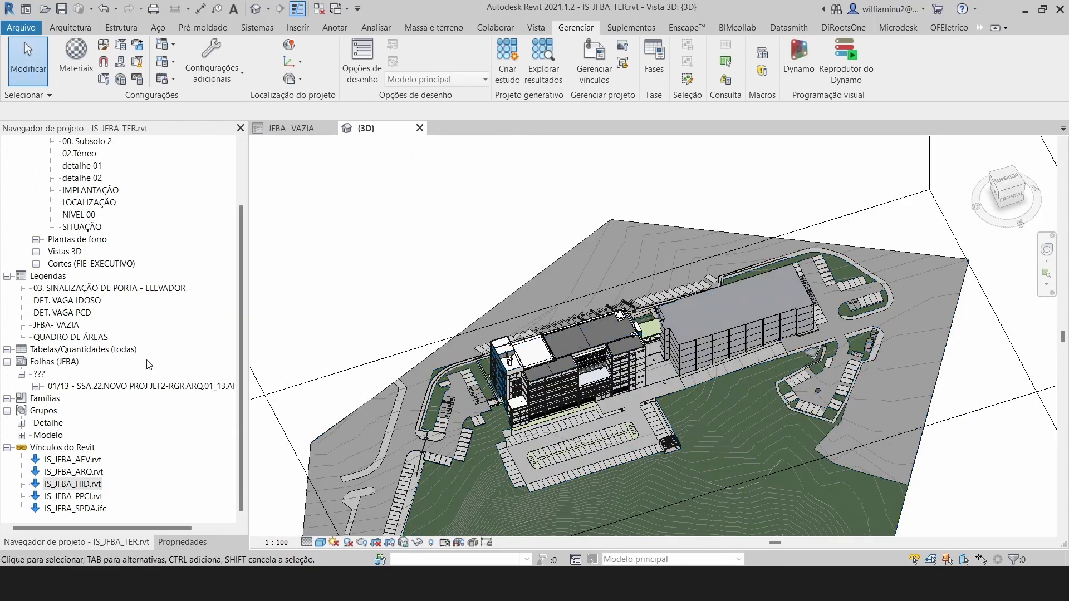
Turn off the section box (Caixa de corte) of the 3D view.
left_click(189, 541)
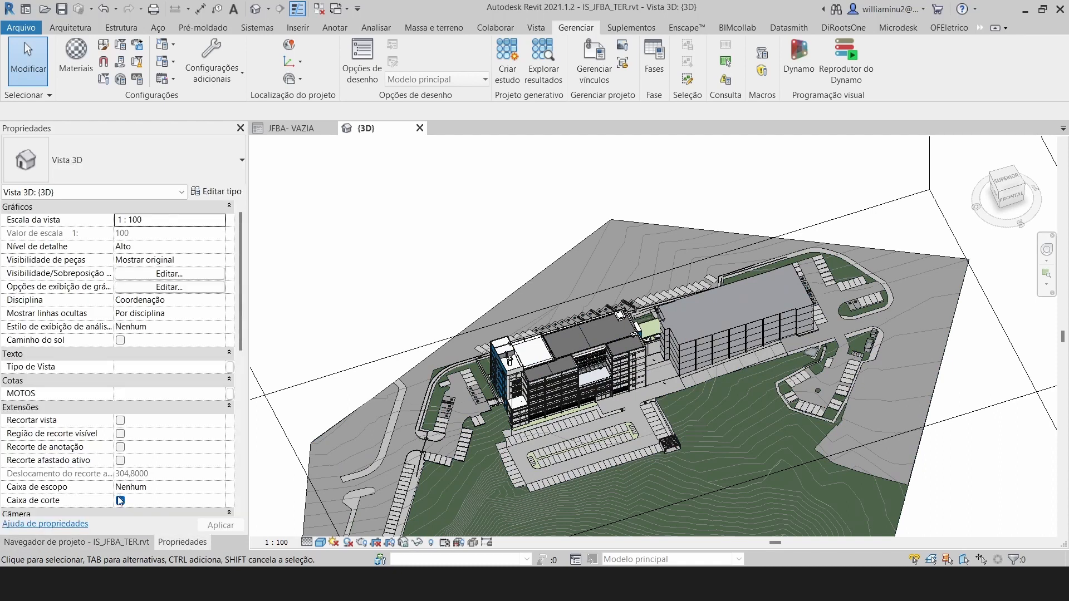
left_click(120, 500)
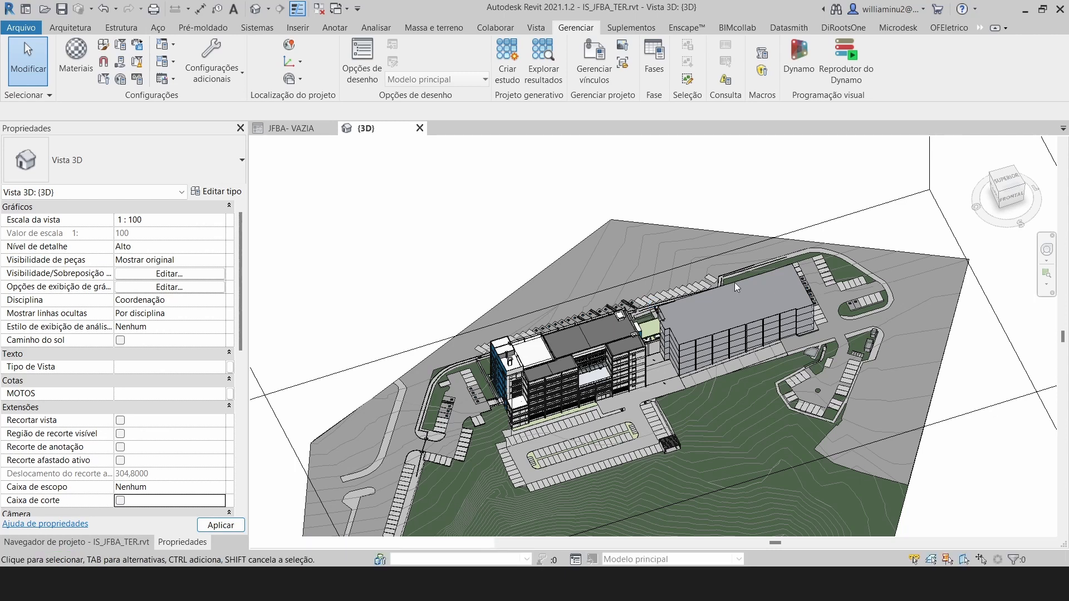
scroll(773, 269, "down", 3)
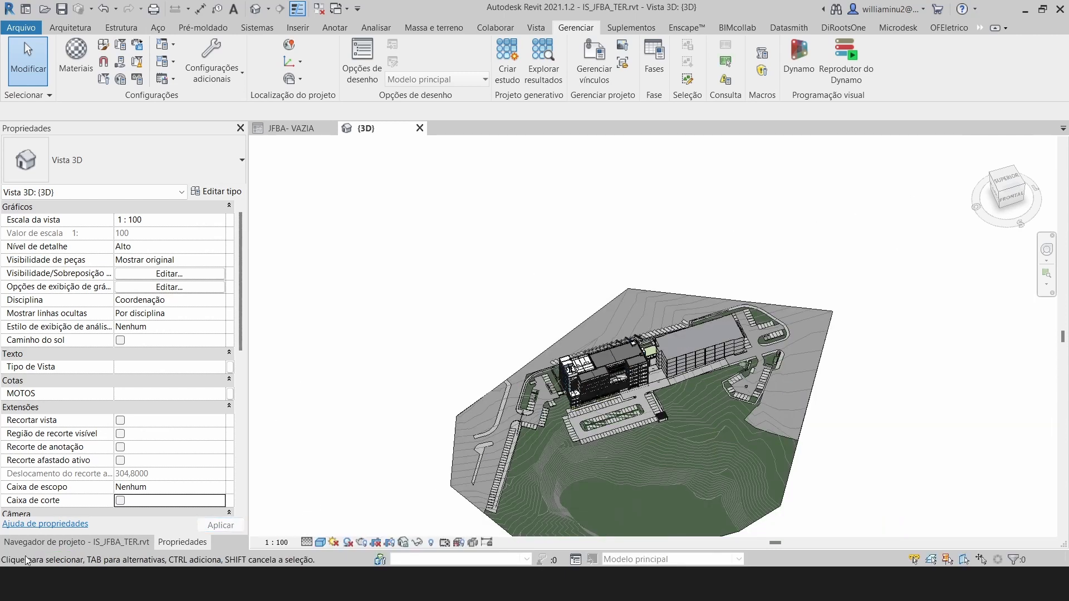
Select the visible instances of the IS_JFBA_HID.rvt link and temporarily isolate them in the 3D view.
left_click(42, 543)
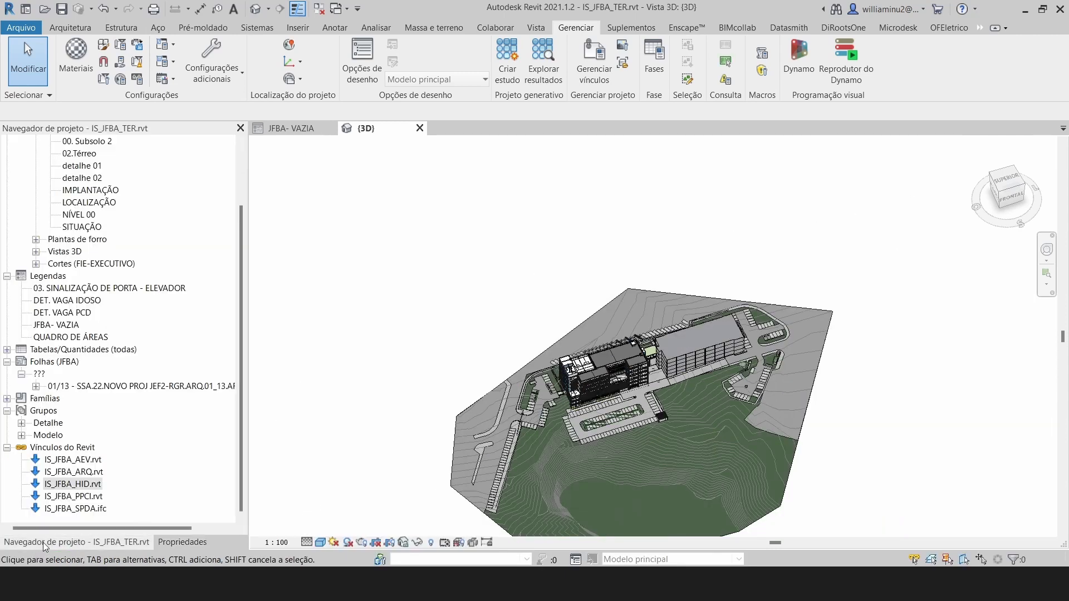
right_click(79, 487)
mouse_move(231, 381)
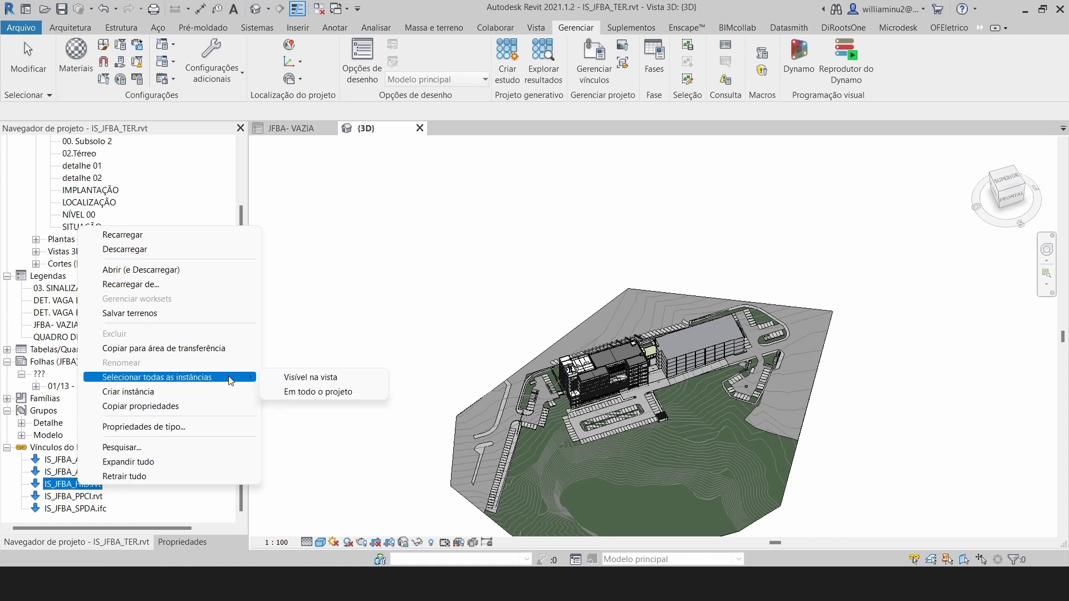
left_click(291, 378)
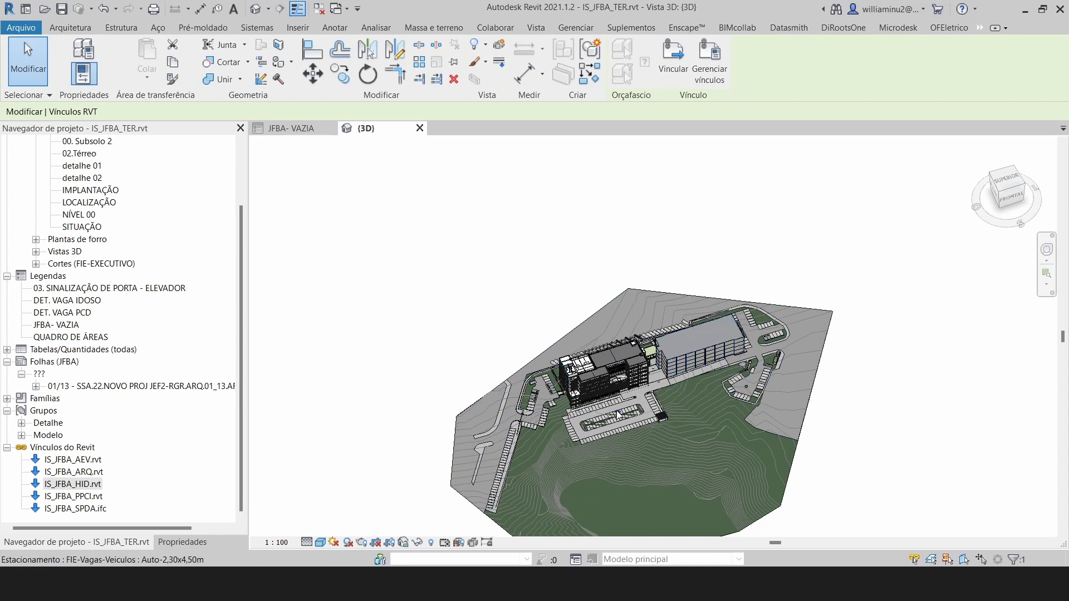
key("h")
key("i")
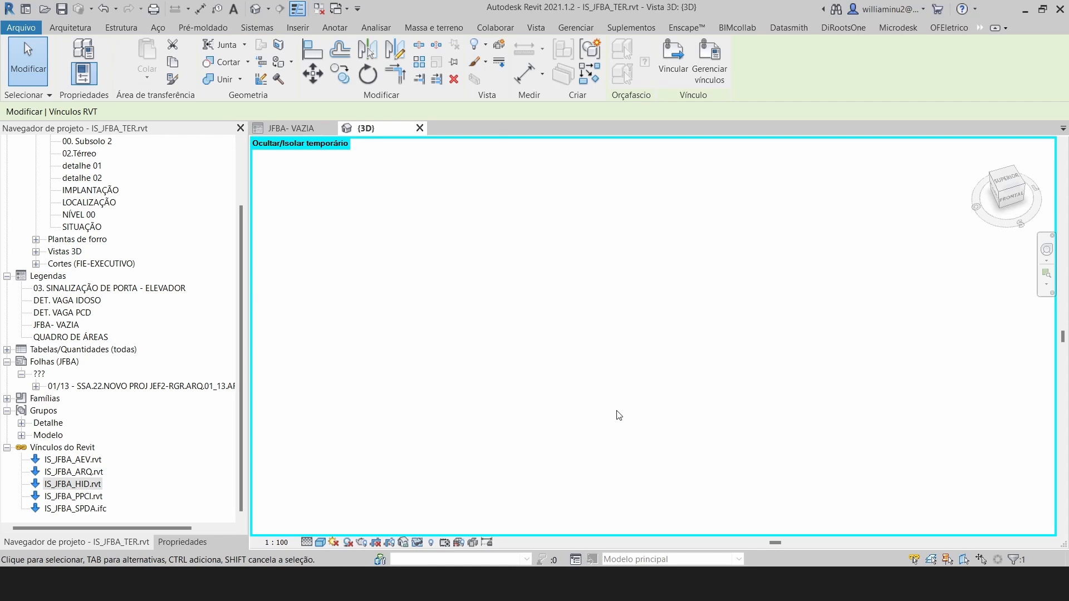
key("Escape")
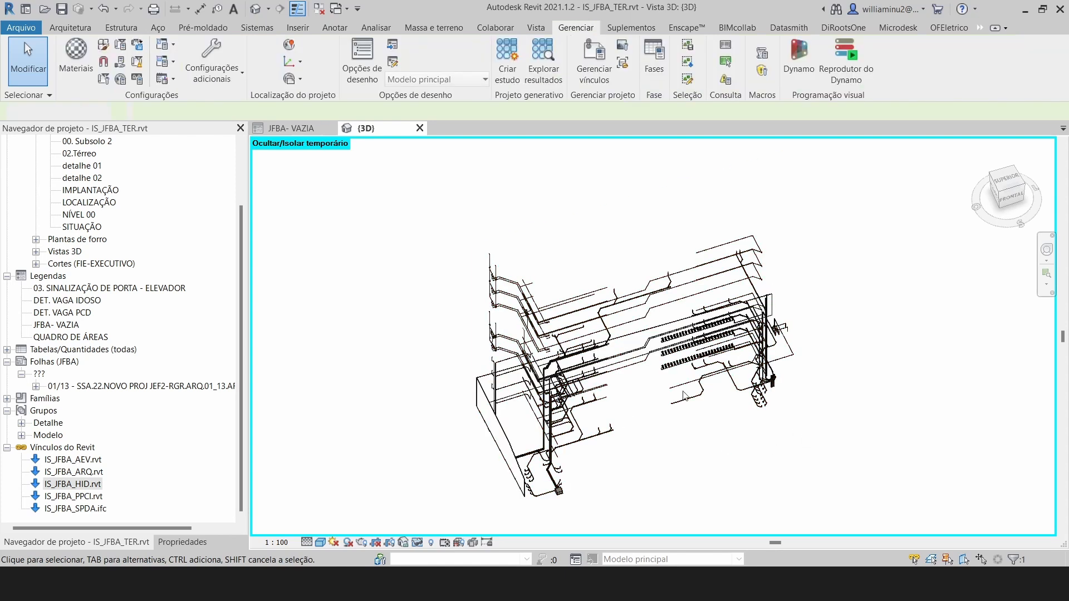
Select the isolated HID link and compare its position with the rest of the site from the Superior view.
left_click(649, 348)
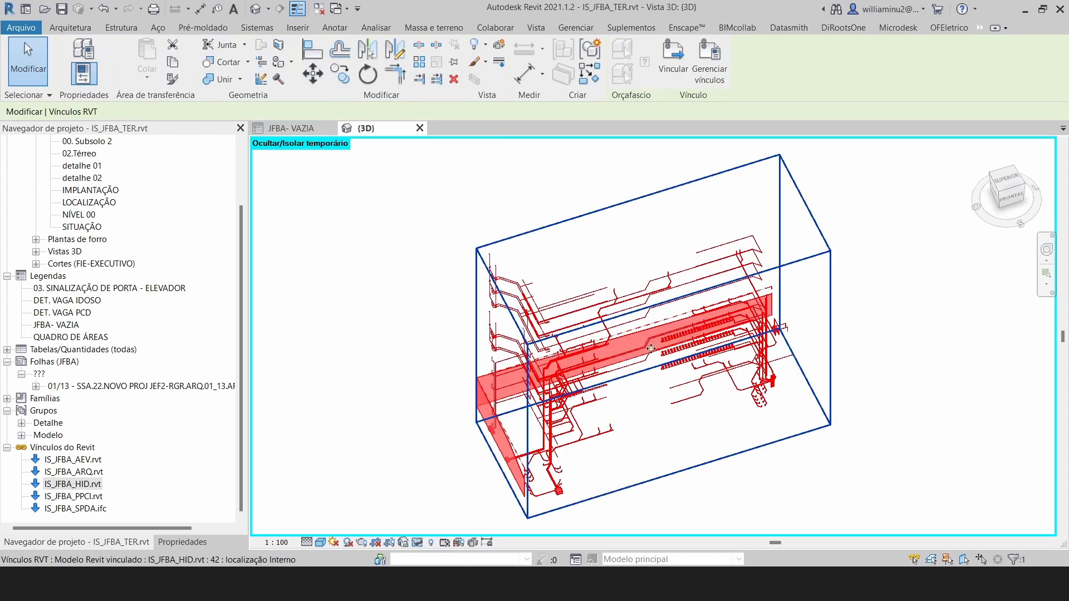
left_click(1005, 179)
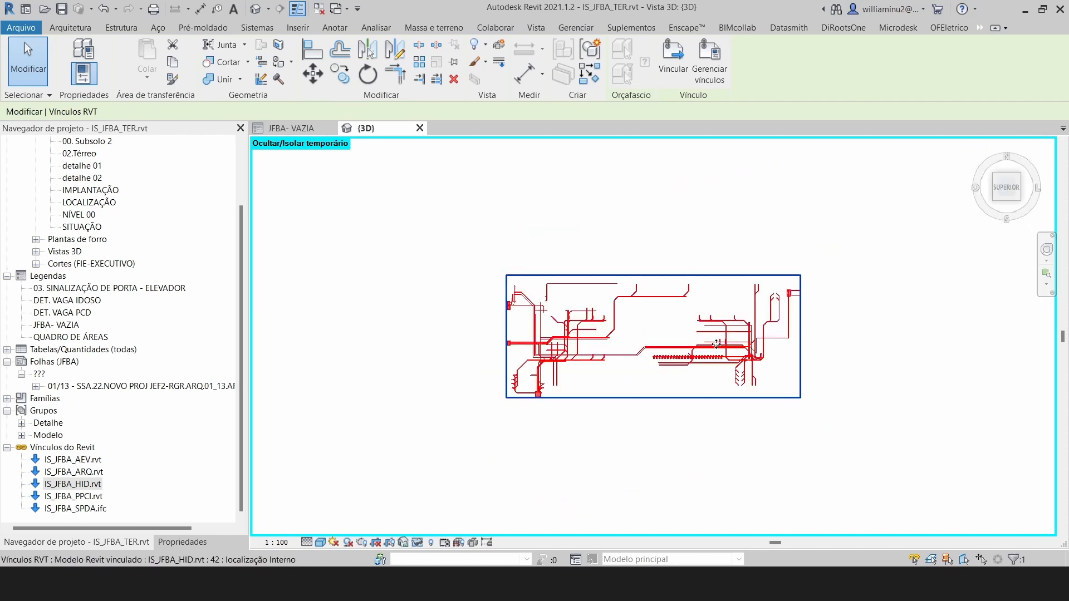
scroll(717, 344, "down", 4)
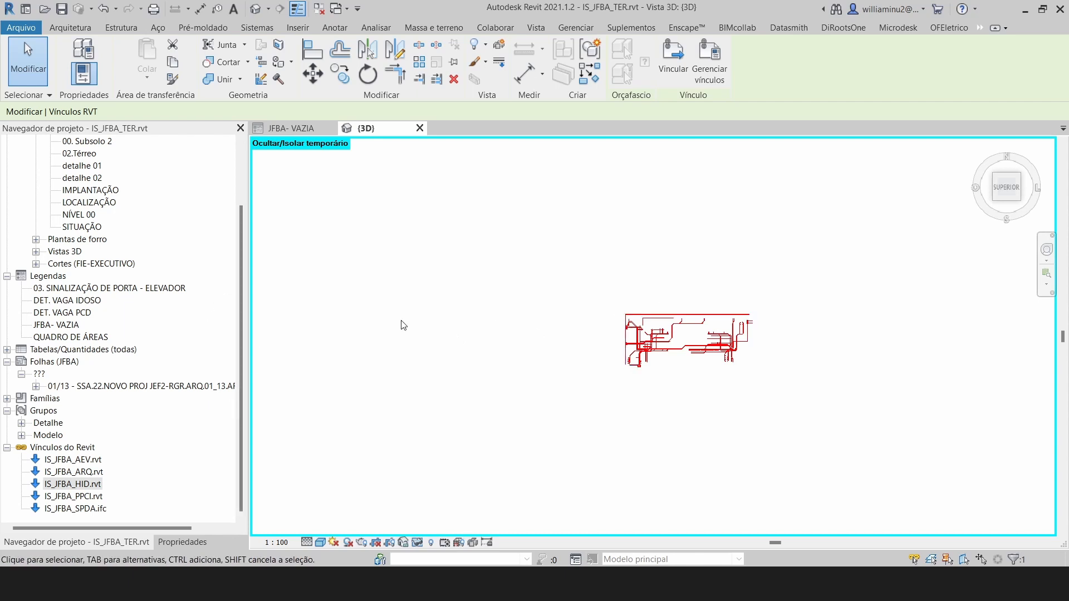
key("h")
key("r")
scroll(554, 307, "down", 1)
key("h")
key("i")
scroll(554, 307, "down", 4)
middle_click_drag(546, 307, 629, 319)
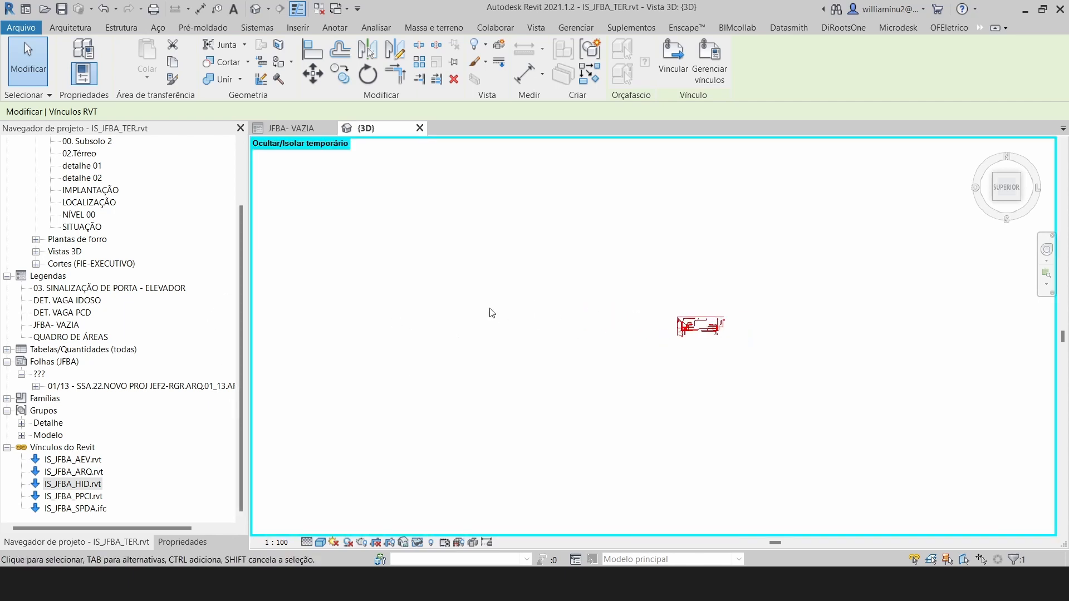
Reset the temporary isolation, isolate the HID link again and examine its upper-left corner close up.
key("h")
key("r")
scroll(696, 328, "up", 3)
scroll(642, 269, "up", 5)
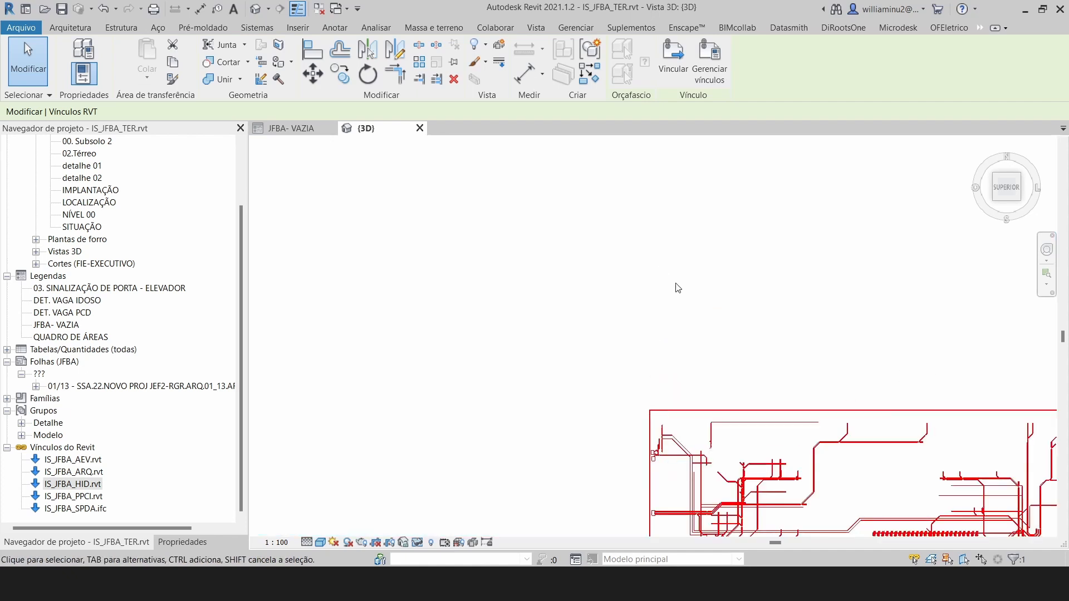
key("h")
key("i")
scroll(687, 449, "up", 4)
scroll(523, 370, "up", 6)
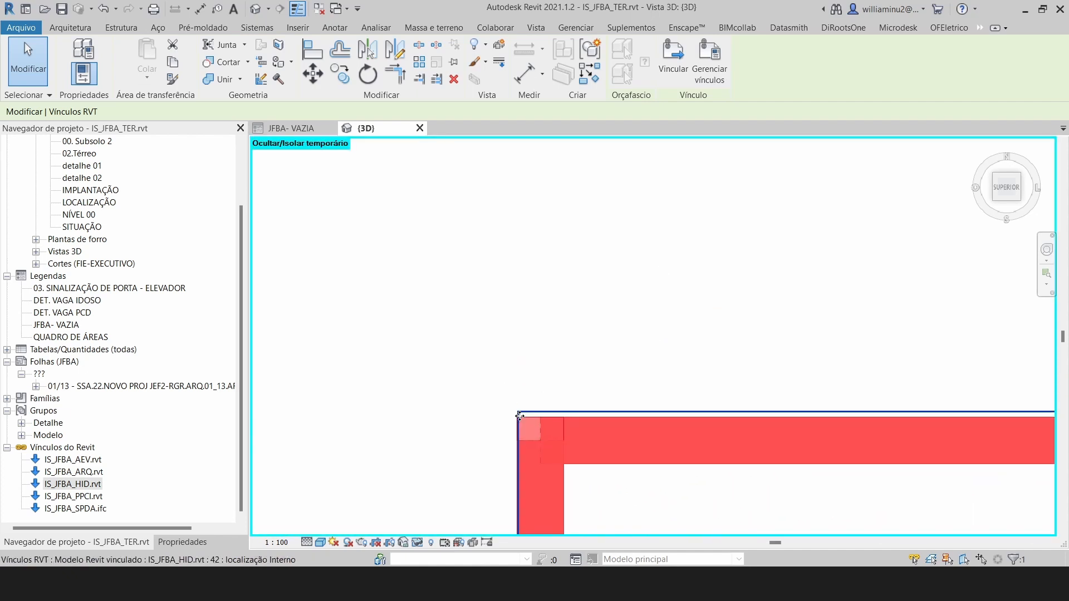
scroll(525, 428, "up", 2)
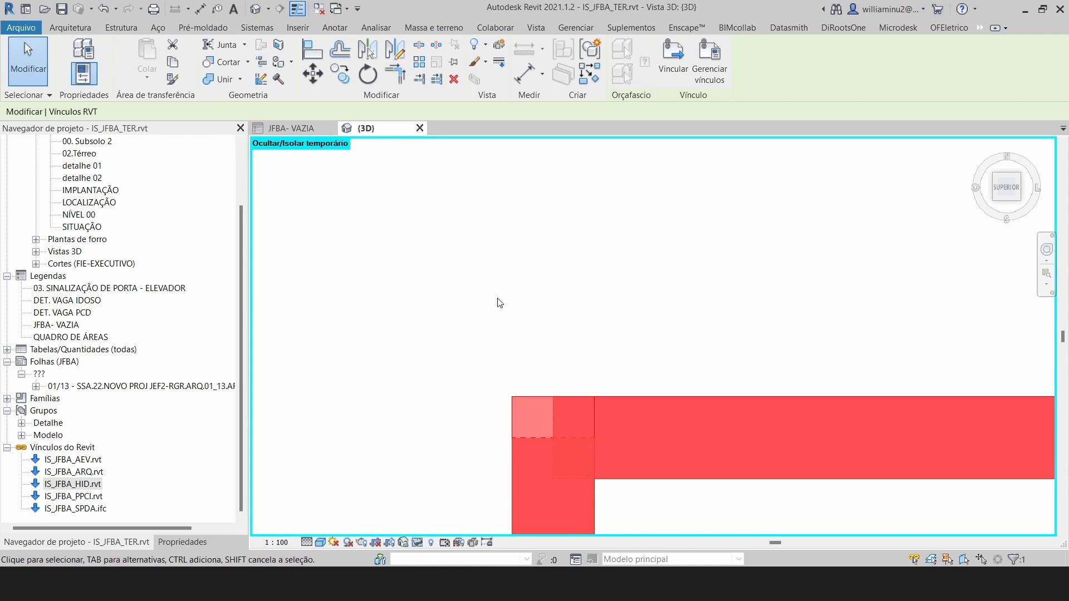
scroll(500, 303, "down", 3)
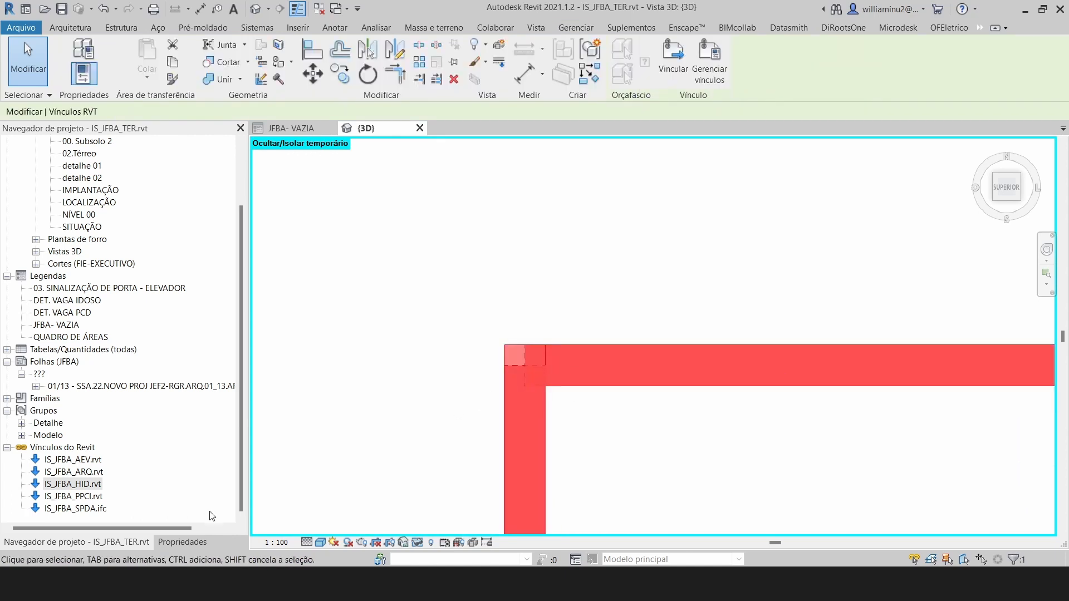
Check the HID link's shared site options under Terreno compartilhado and cancel without changing them.
left_click(184, 542)
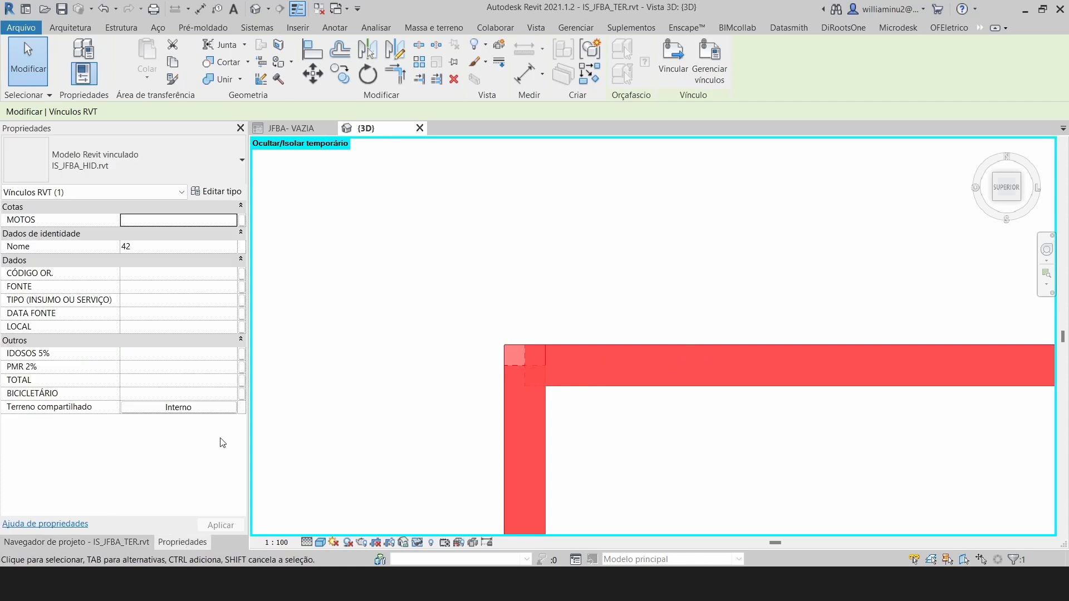
left_click(196, 411)
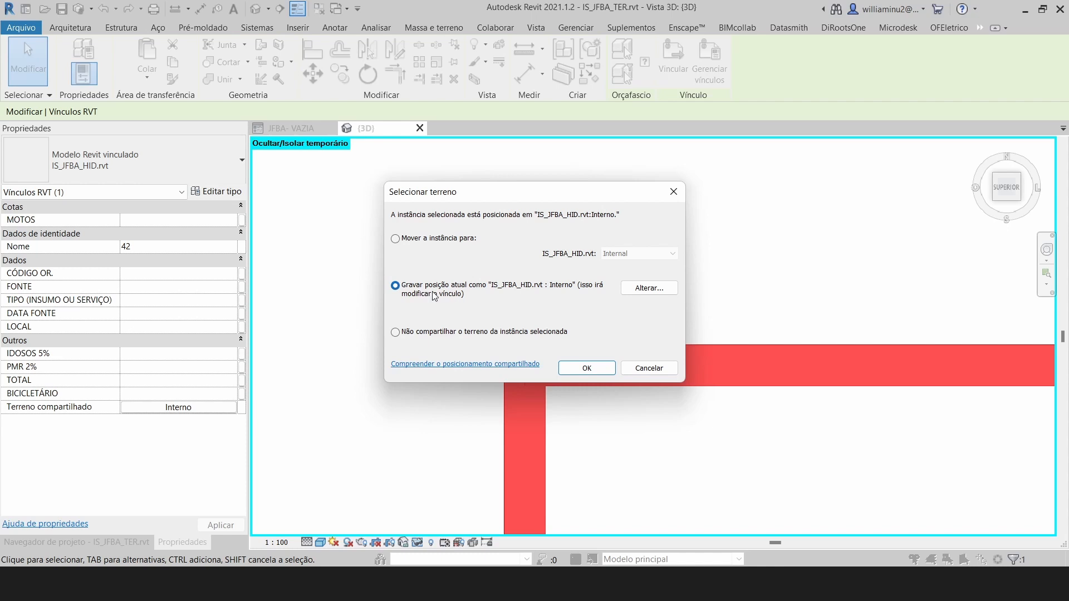
left_click(649, 368)
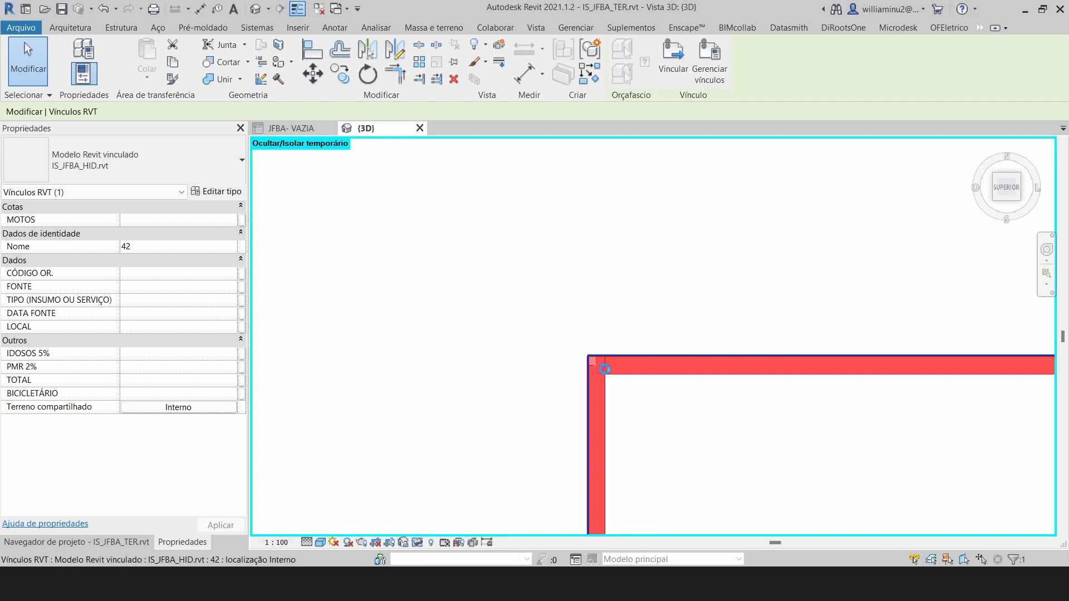
Try to move the HID link slightly at its corner and dismiss the shared site warning.
left_click_drag(604, 369, 605, 369)
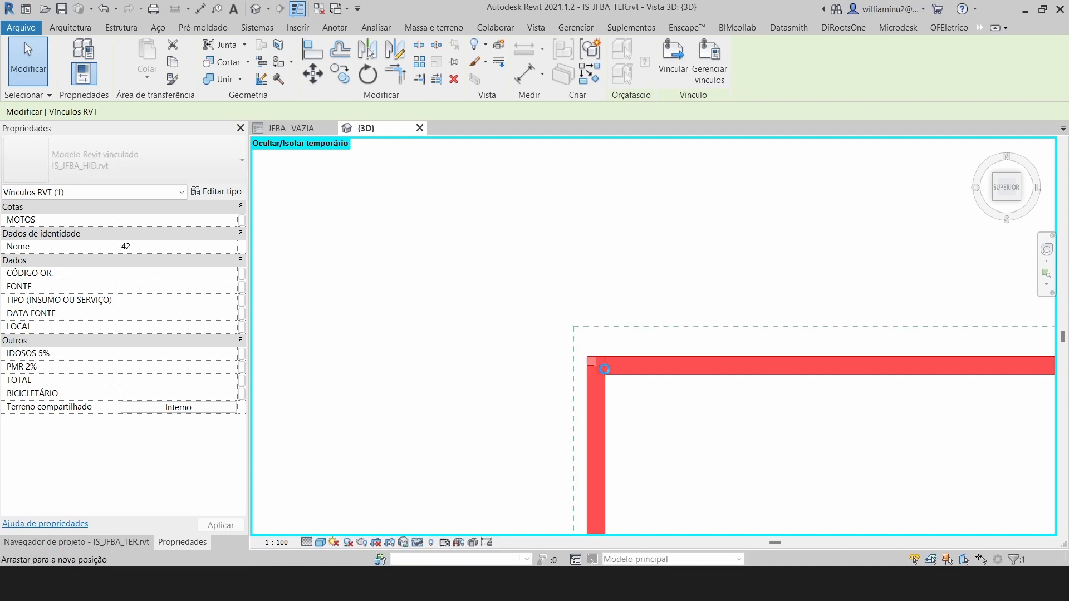
left_click_drag(602, 363, 604, 370)
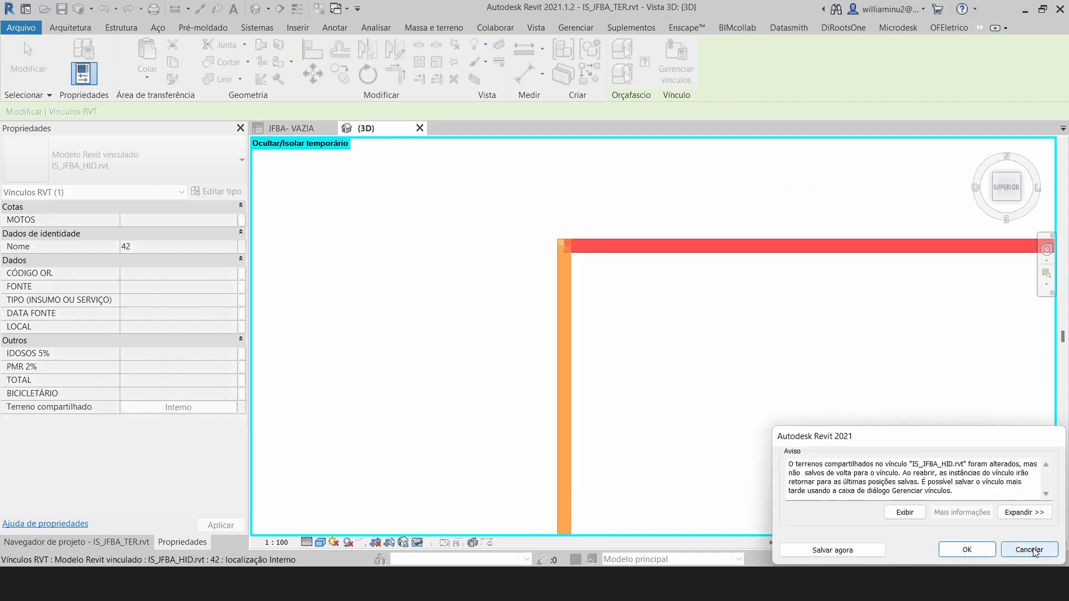
left_click(963, 551)
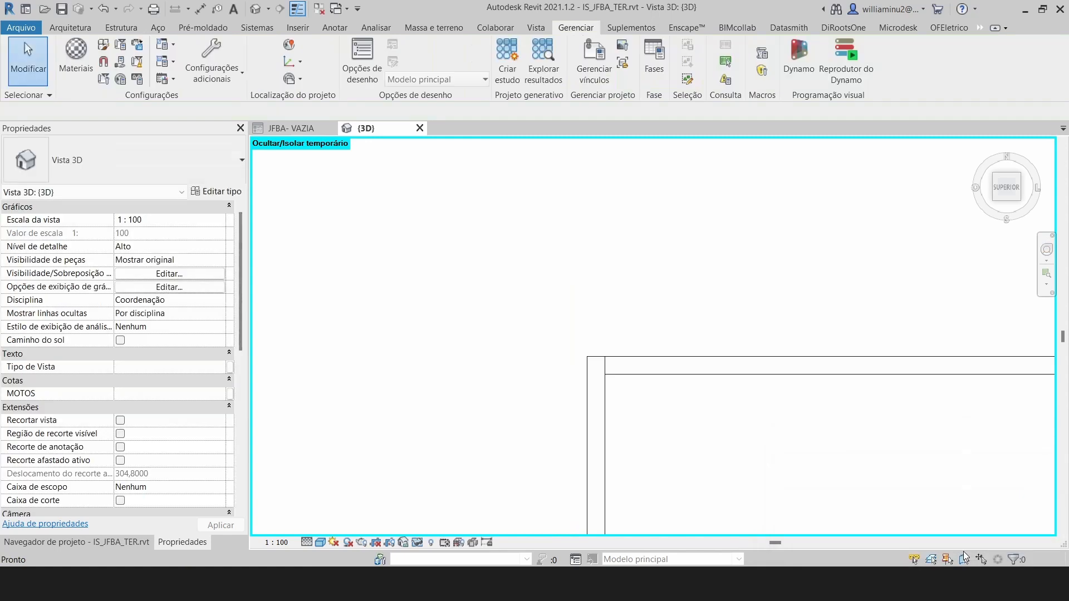
Remove IS_JFBA_HID.rvt from the project's Revit links and confirm the removal.
scroll(764, 447, "down", 3)
middle_click_drag(756, 421, 627, 256)
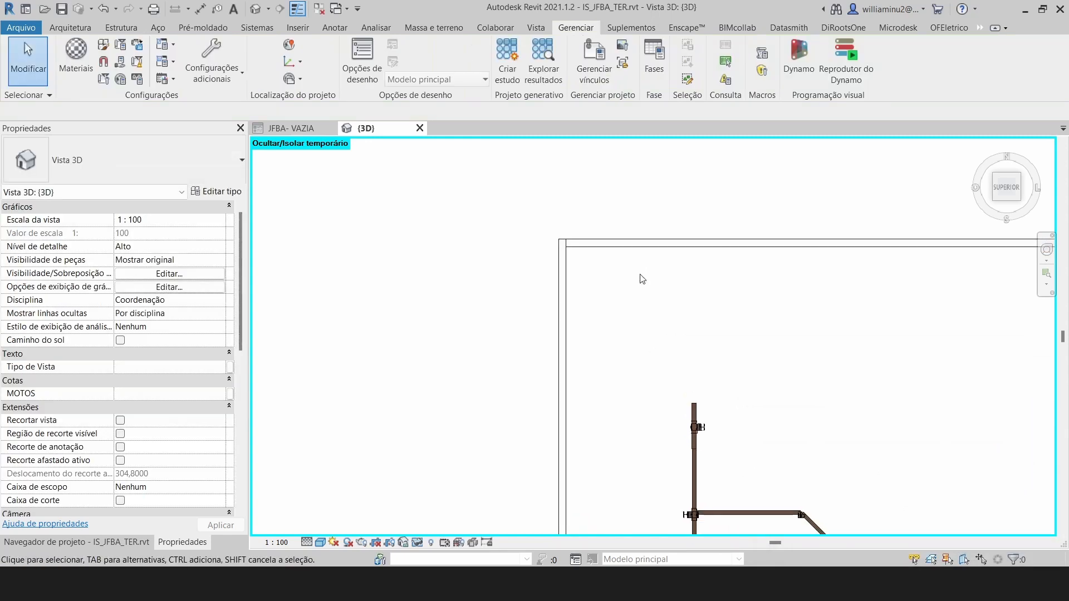
scroll(680, 341, "down", 2)
middle_click_drag(680, 341, 592, 289)
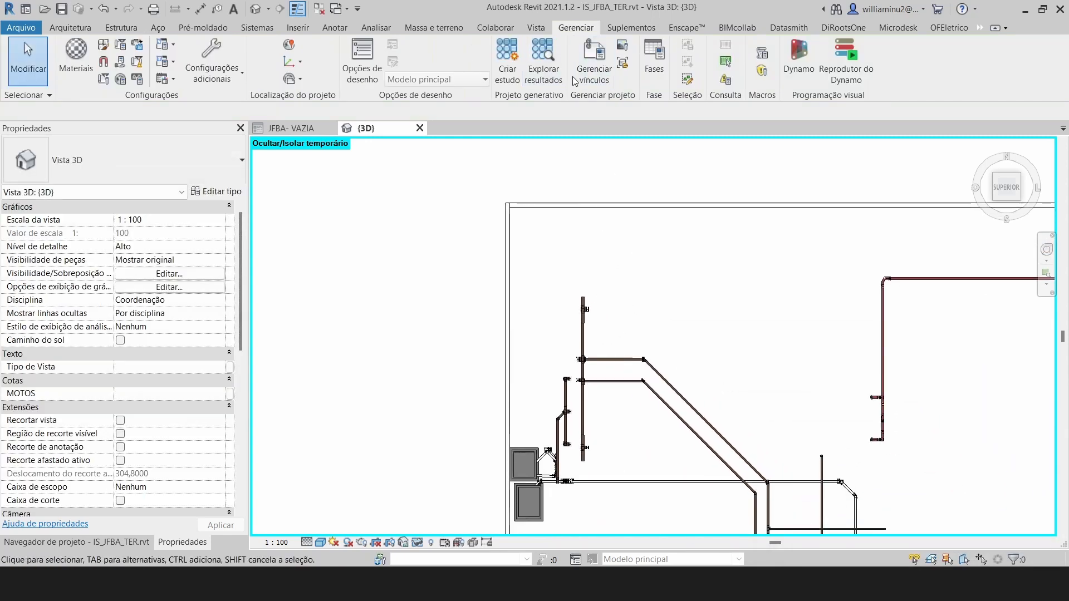
left_click(594, 61)
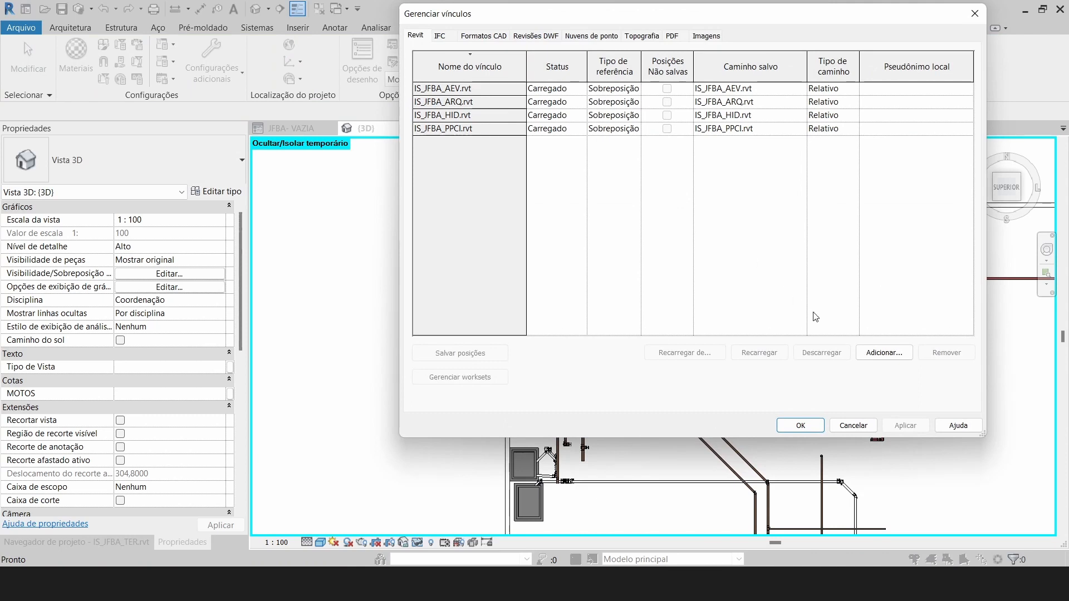
left_click(746, 115)
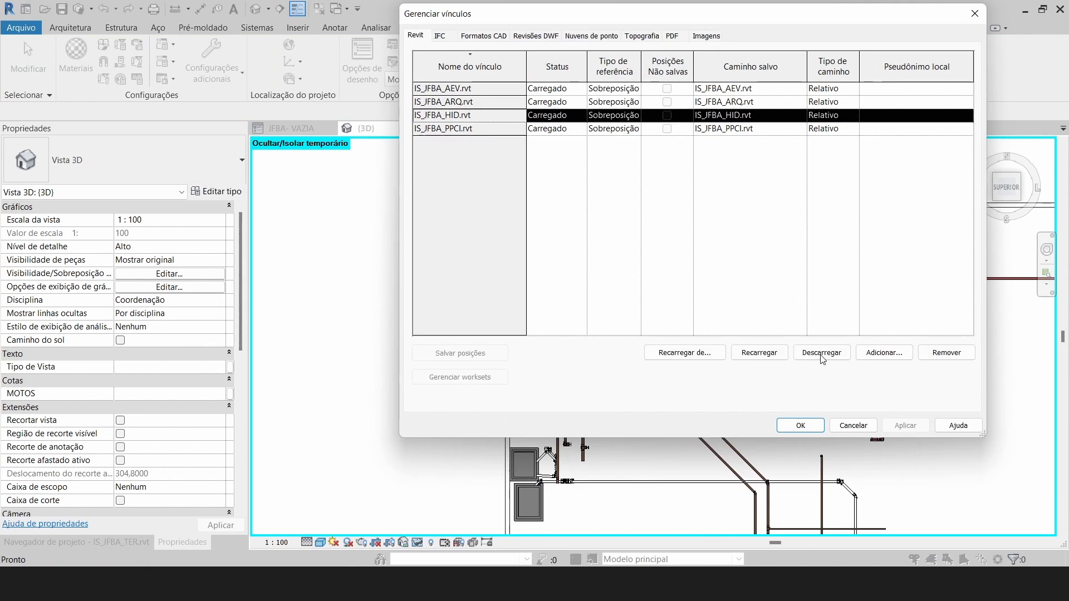
left_click(947, 352)
left_click(582, 319)
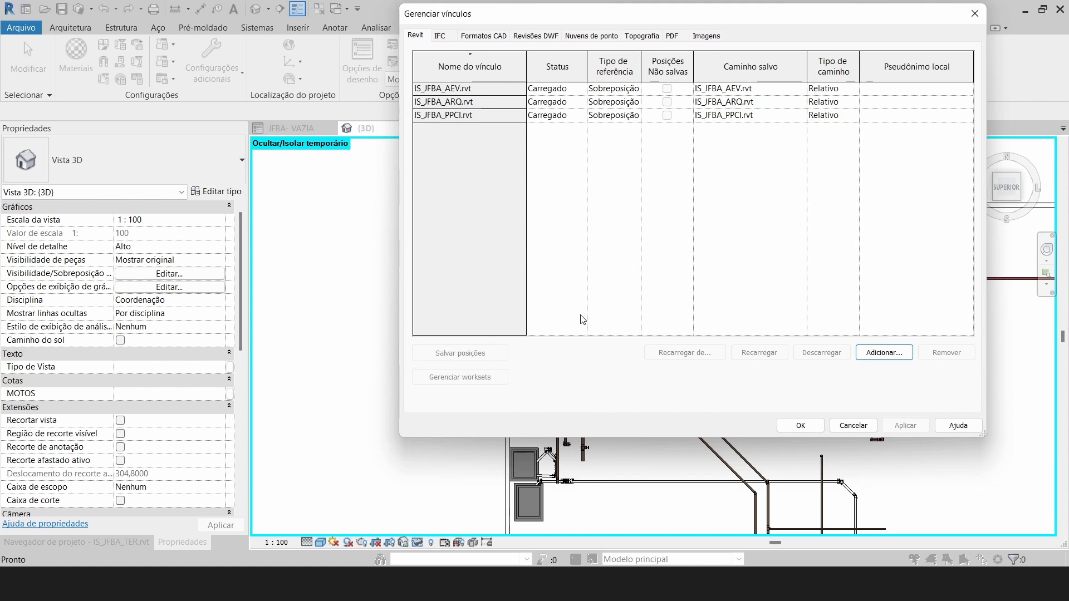
Add IS_JFBA_HID.rvt as a Revit link with positioning Automático - Do ponto base do projeto para o ponto base do projeto.
left_click(868, 353)
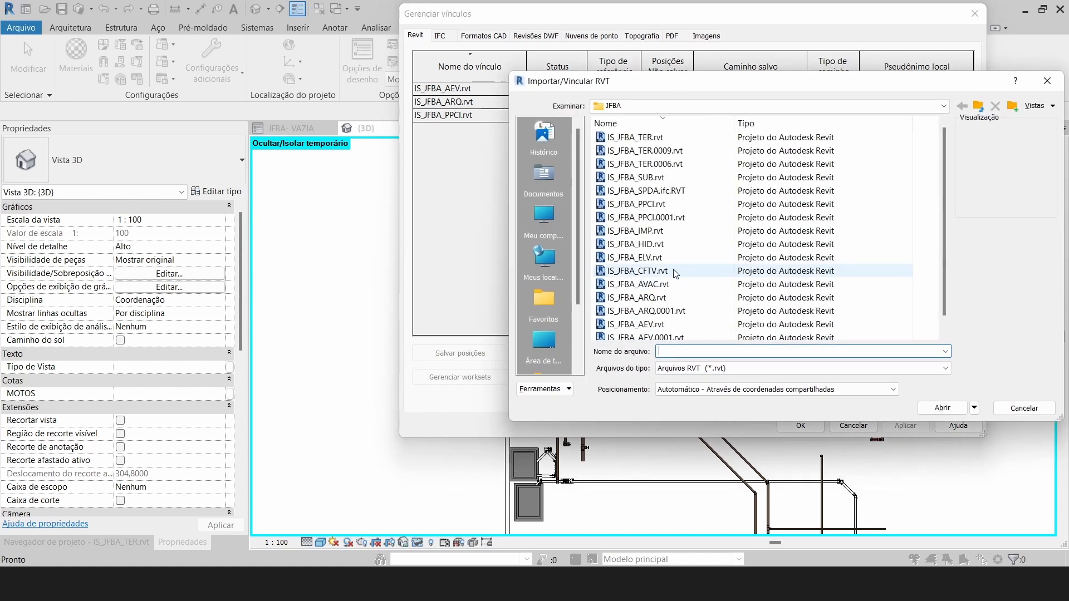
scroll(674, 272, "down", 1)
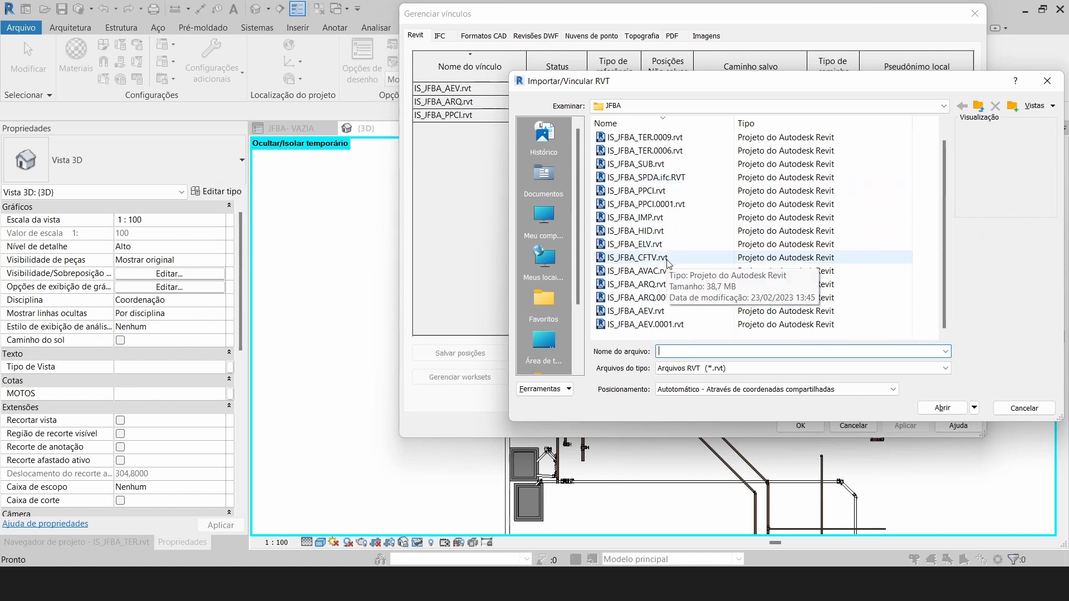
left_click(668, 231)
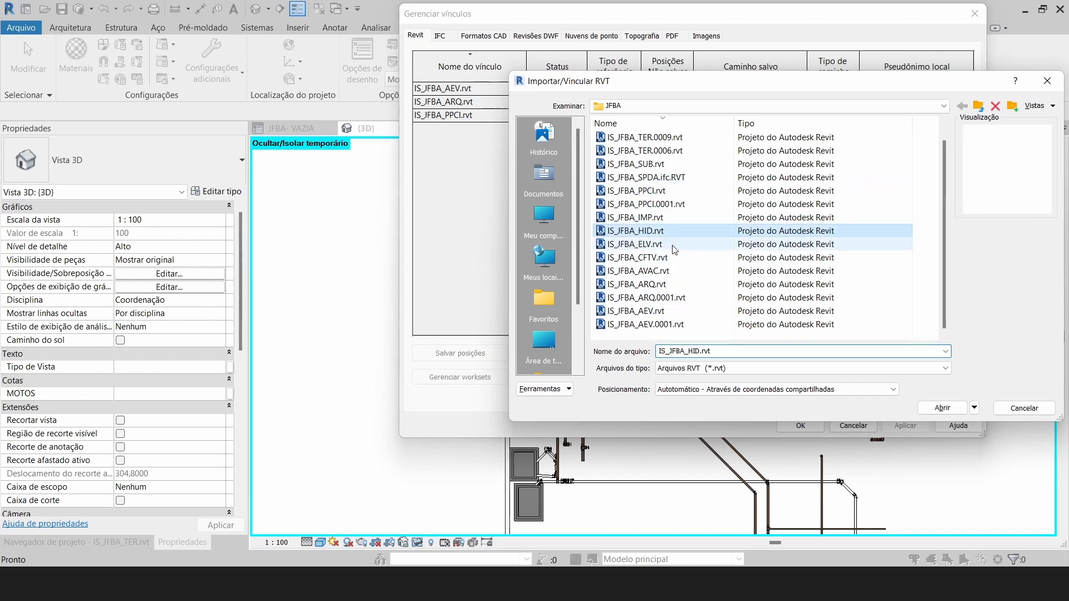
left_click(739, 393)
left_click(730, 428)
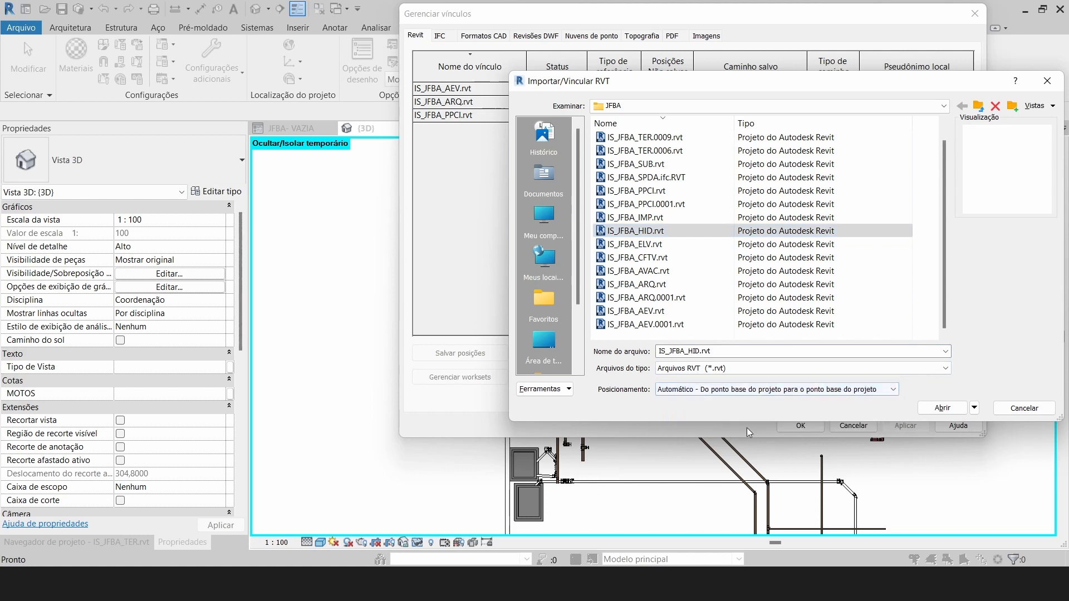
left_click(942, 408)
Dismiss the nested-links notice for IS_JFBA_HID.rvt and confirm the link management changes.
left_click(813, 425)
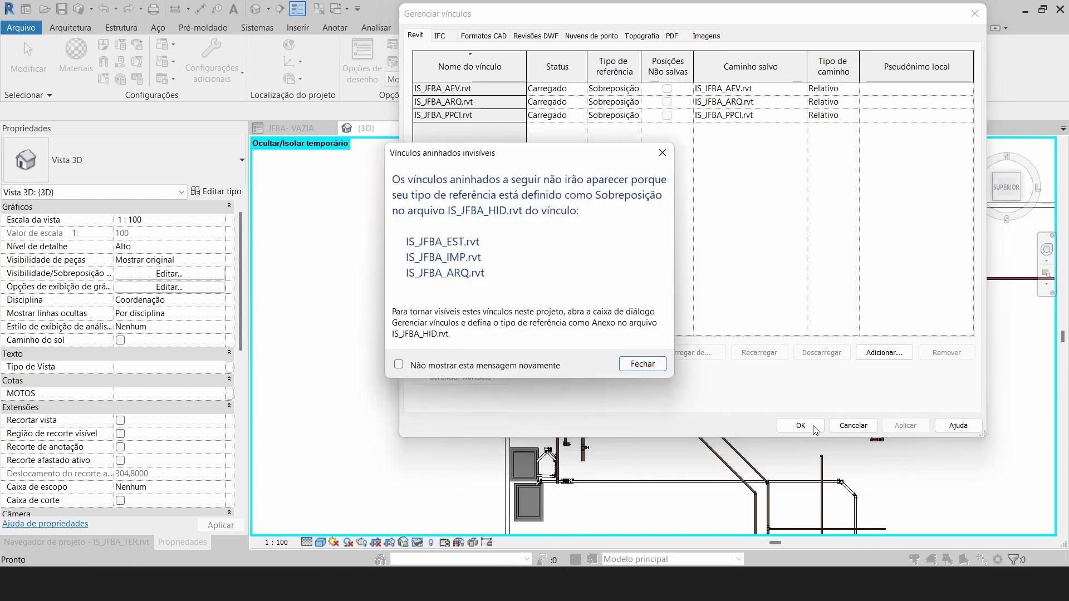
left_click(649, 363)
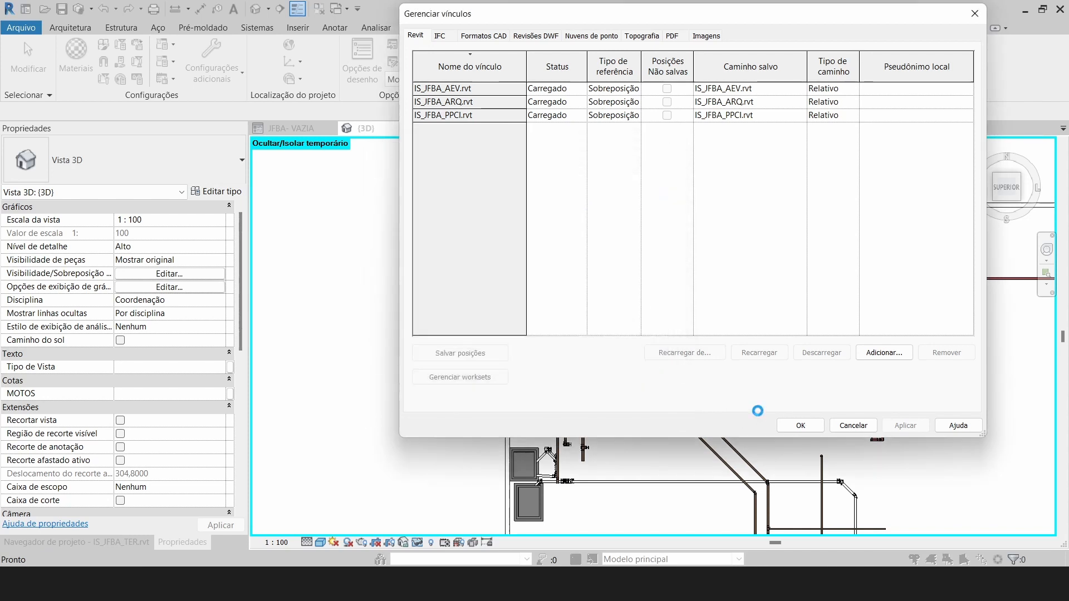
left_click(799, 425)
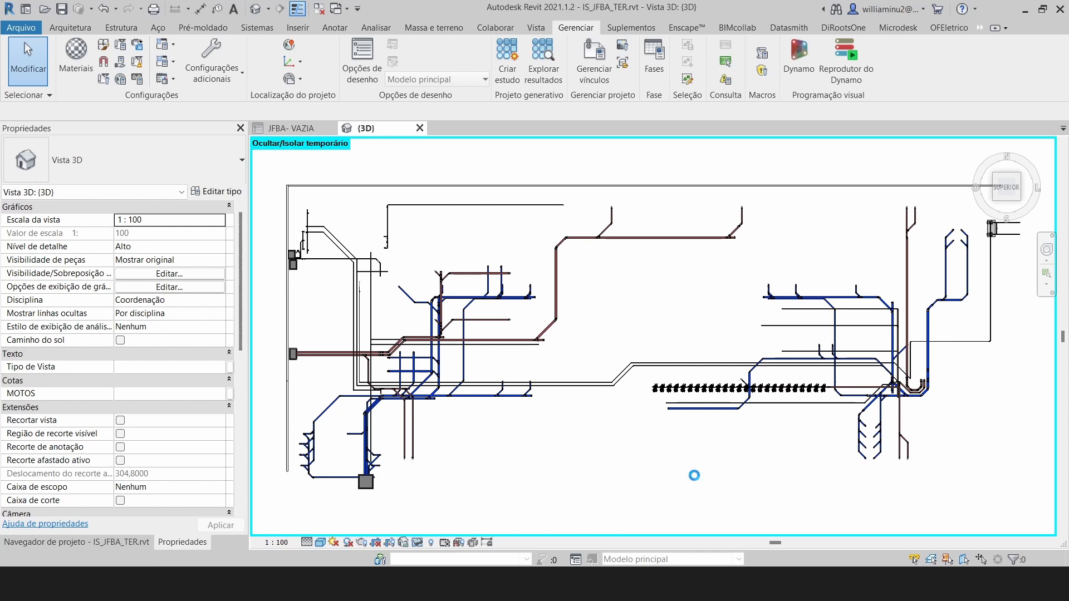
Show the whole site again, select the relinked HID model and examine its position against the building.
scroll(671, 405, "down", 1)
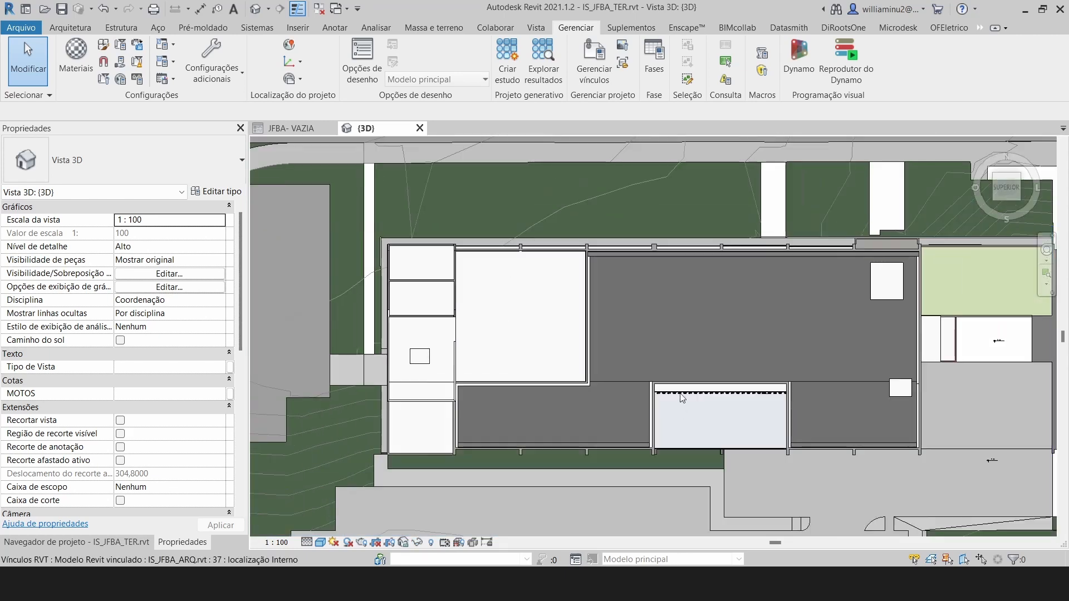
middle_click_drag(681, 399, 684, 376, "shift")
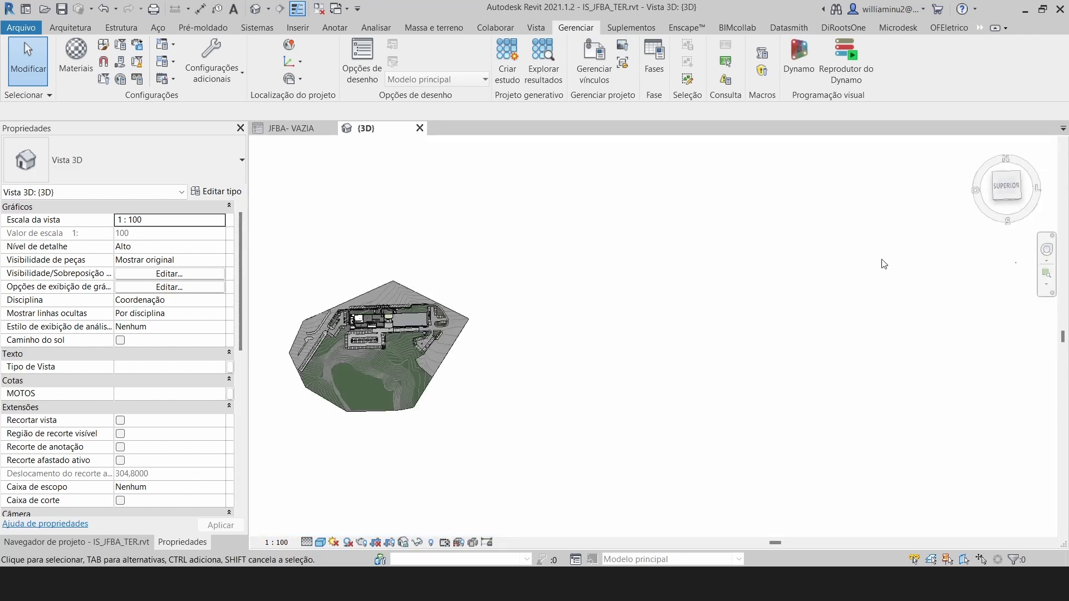
scroll(341, 322, "up", 5)
scroll(427, 325, "up", 4)
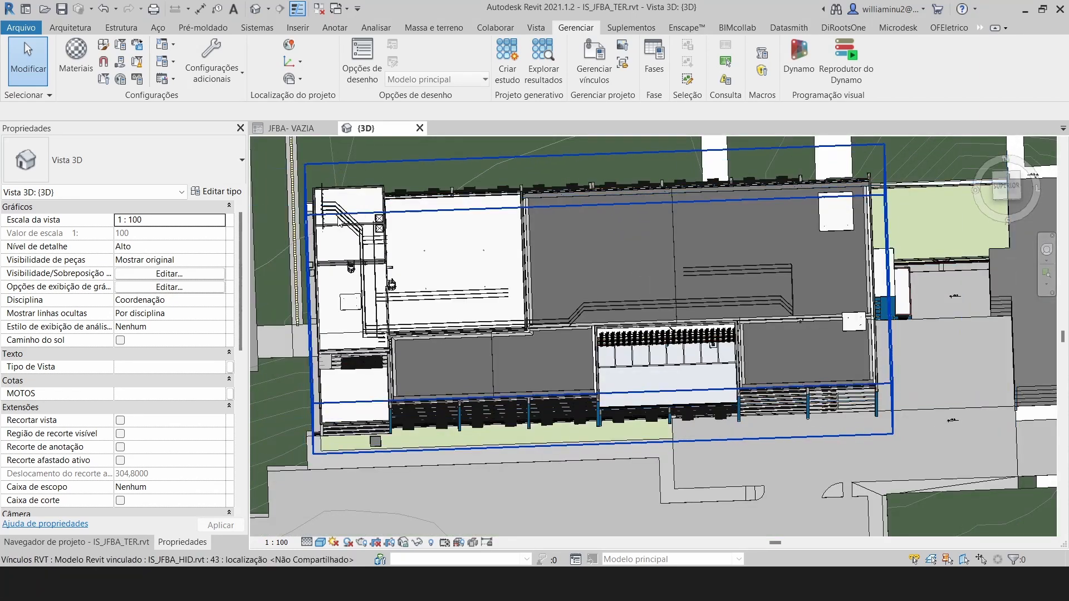
left_click(338, 219)
middle_click_drag(493, 385, 502, 274, "shift")
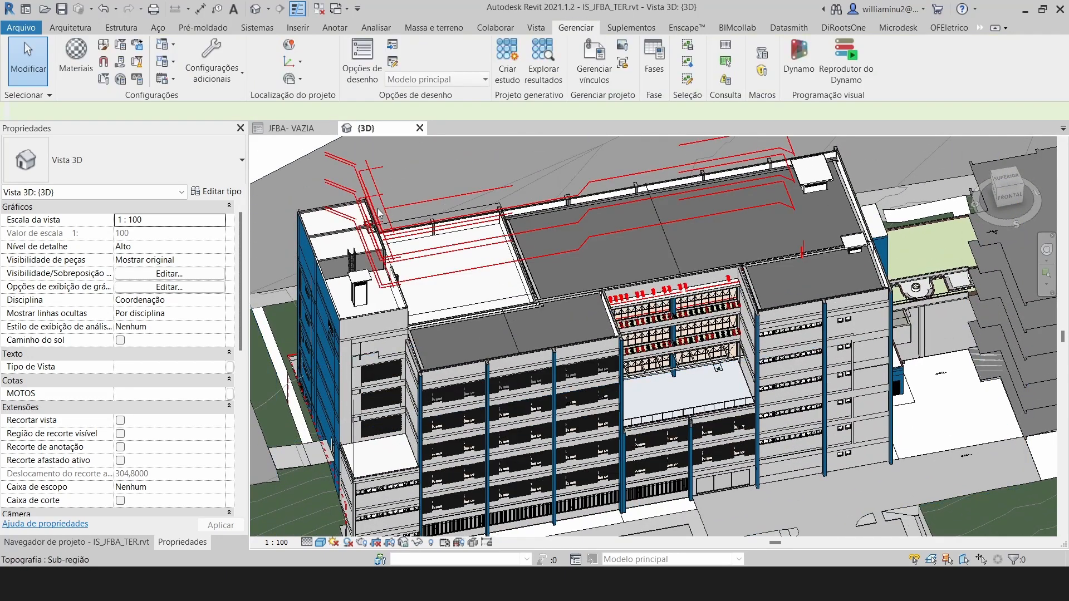
Select the linked IS_JFBA_HID.rvt model and move it off the building onto the parking area beside it.
left_click(338, 163)
scroll(320, 182, "up", 5)
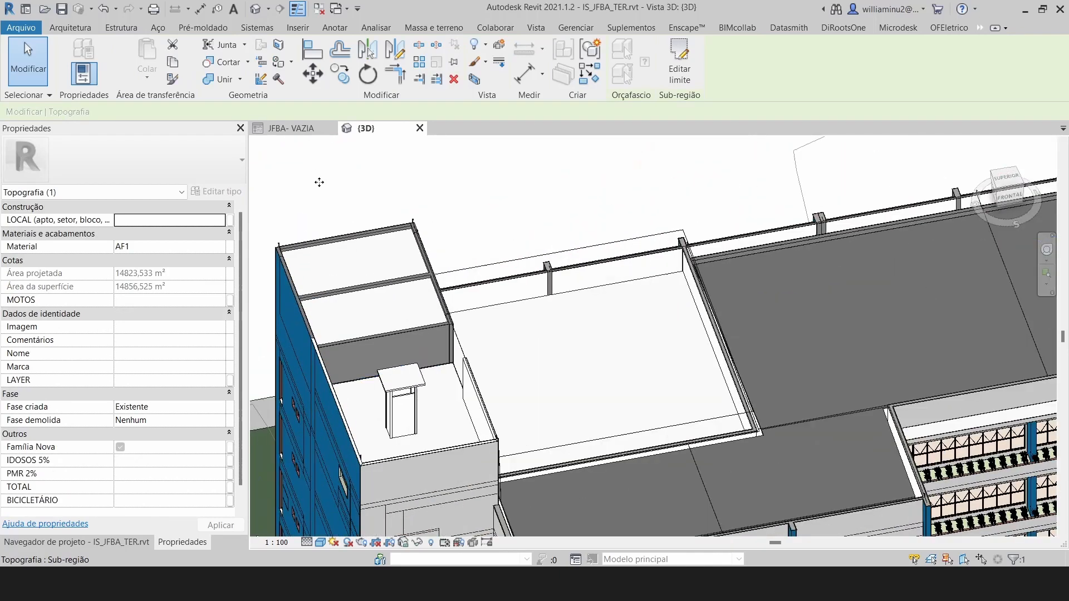
scroll(314, 195, "up", 3)
left_click(307, 208)
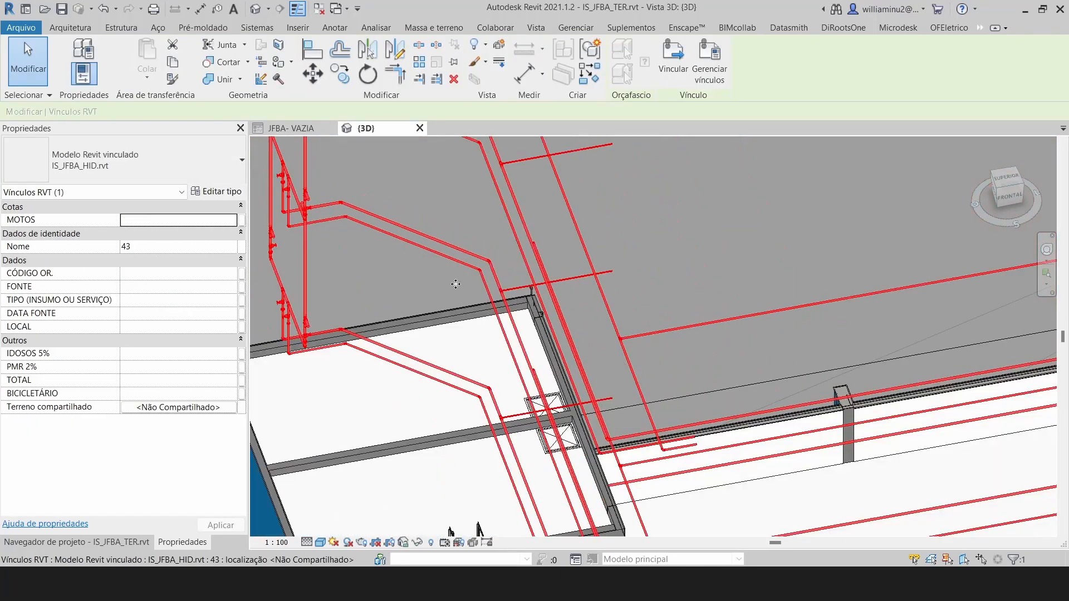
scroll(455, 284, "down", 8)
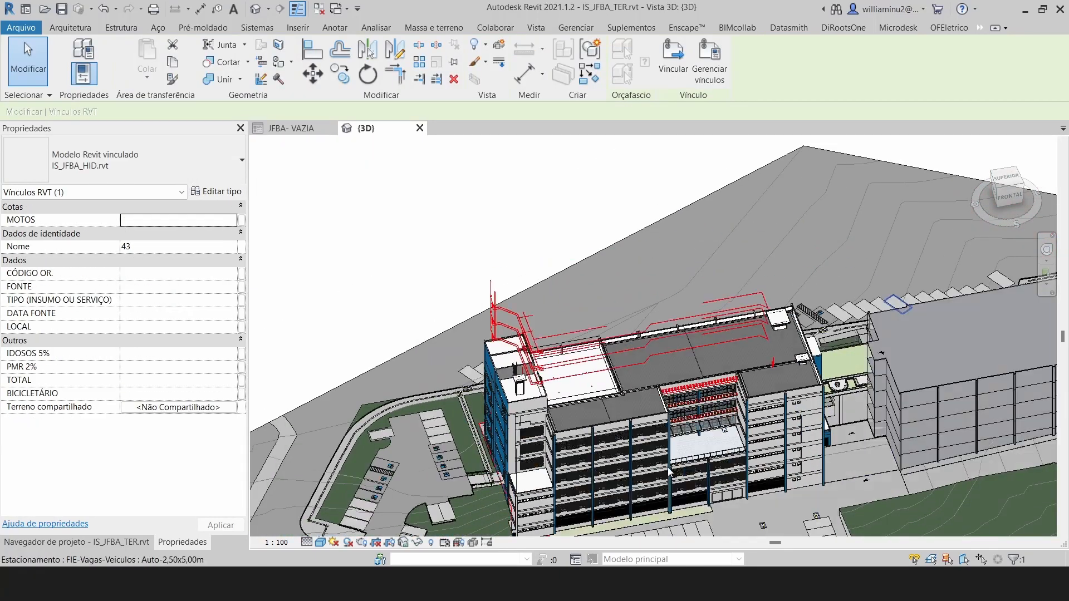
middle_click_drag(667, 466, 560, 316, "shift")
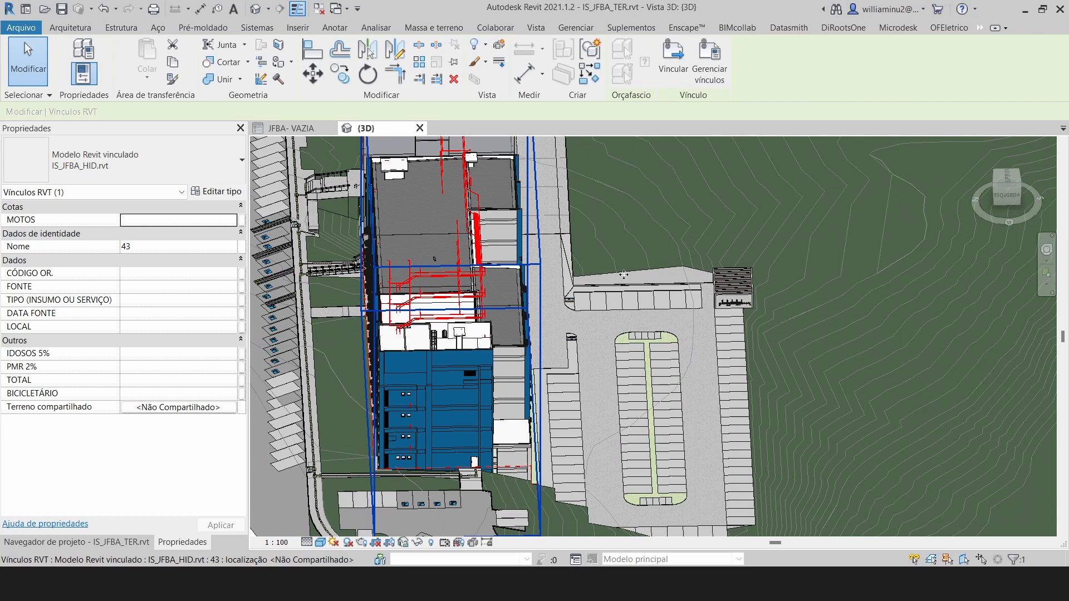
left_click_drag(708, 302, 708, 302)
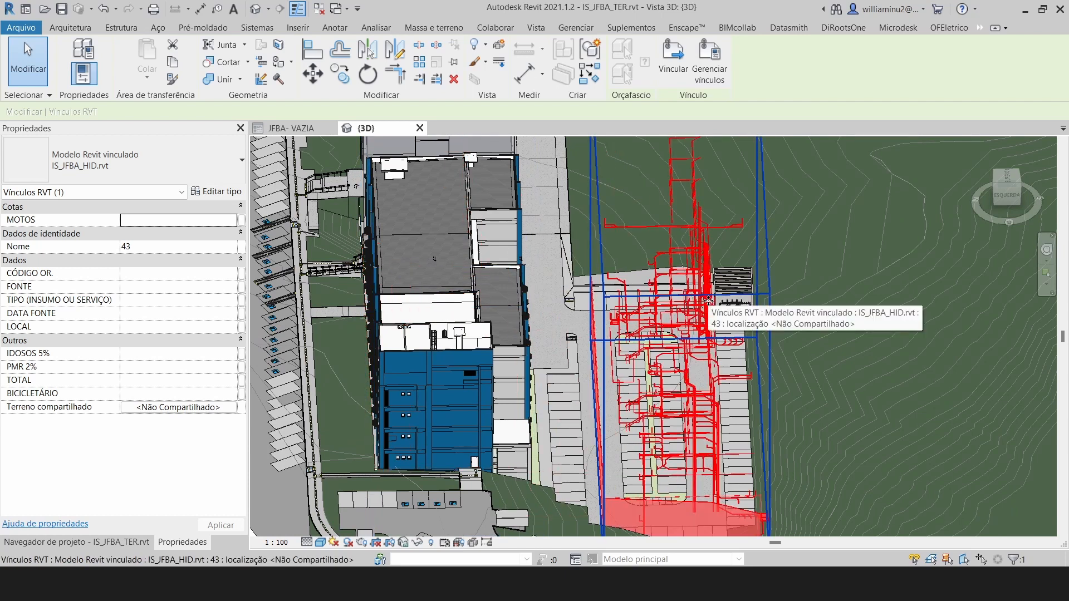
middle_click_drag(709, 301, 621, 278, "shift")
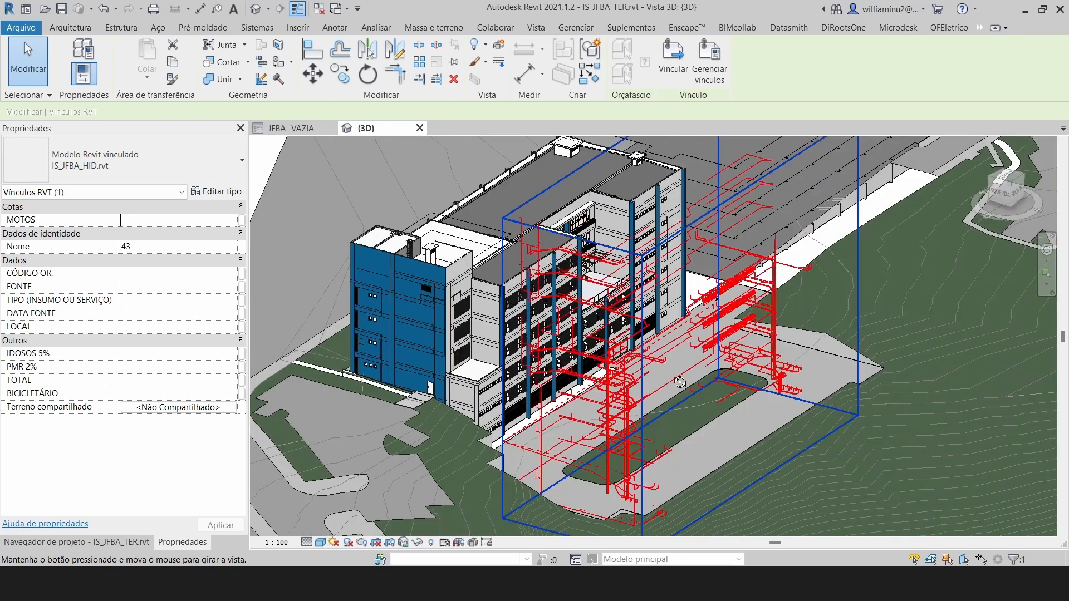
Record the HID link's current position as its Internal shared site, and save the project with the new position written back to the link.
left_click(199, 409)
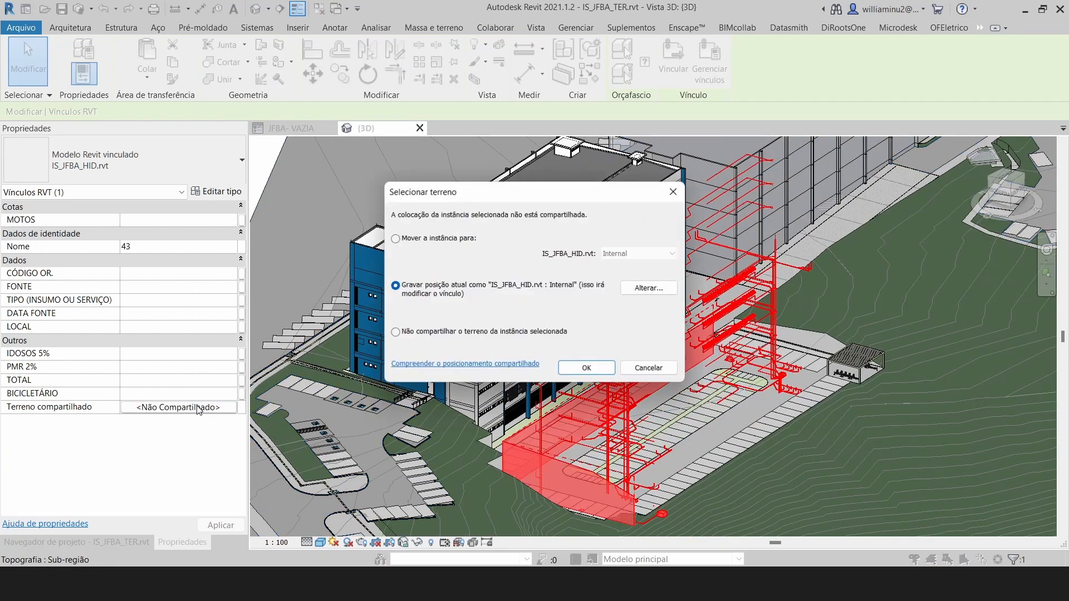
left_click(582, 369)
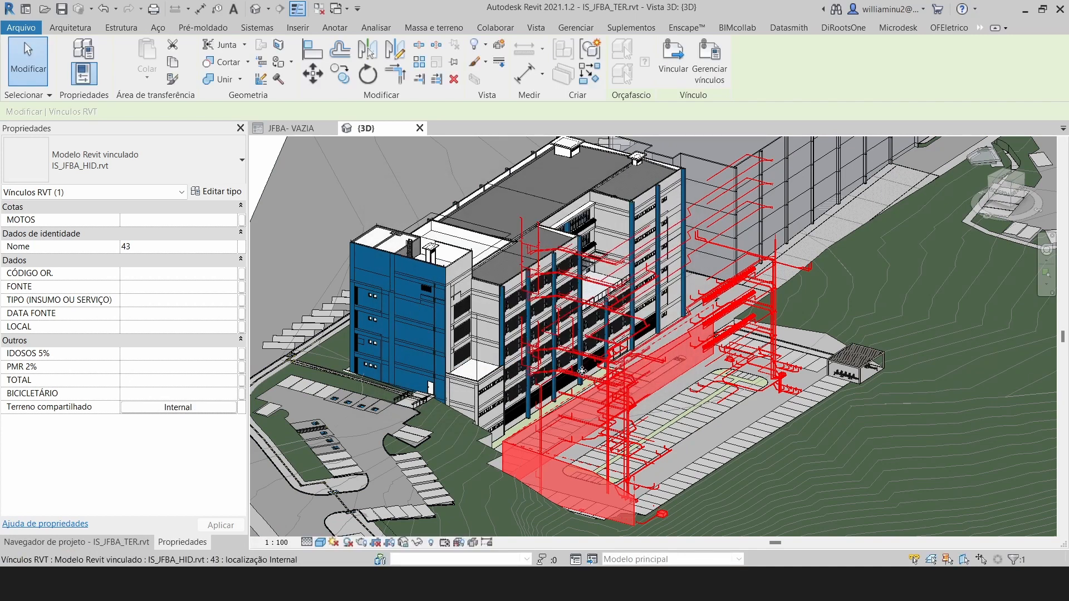
key("Escape")
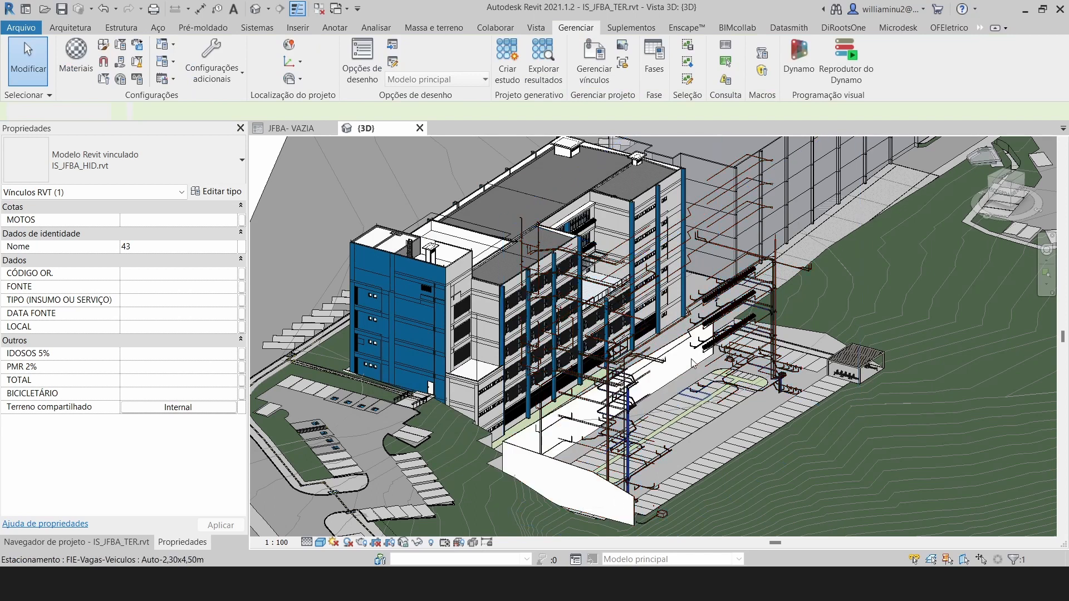
key("ctrl+s")
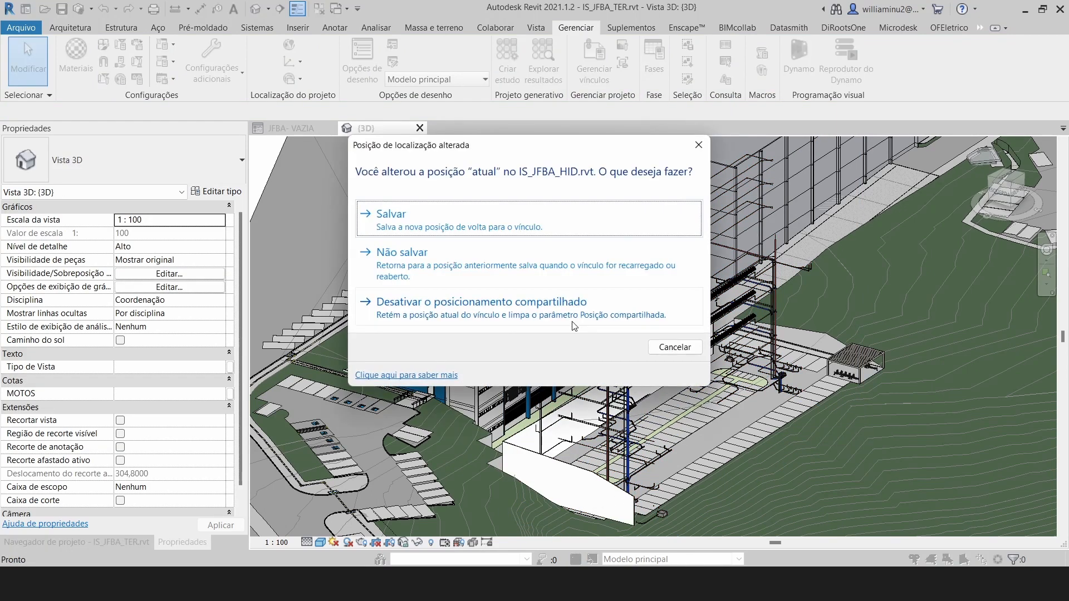
left_click(479, 226)
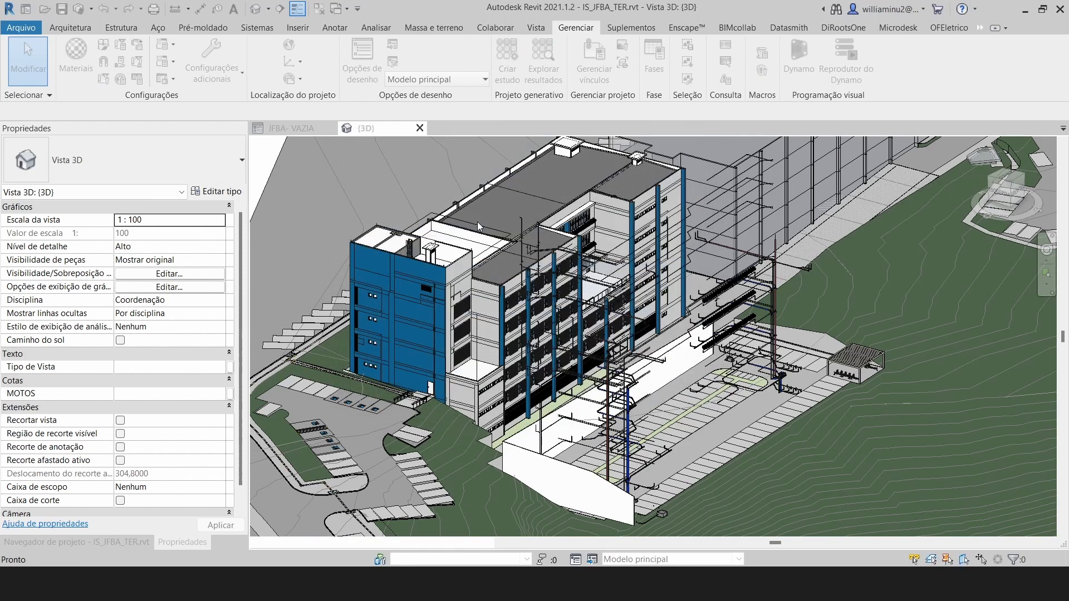
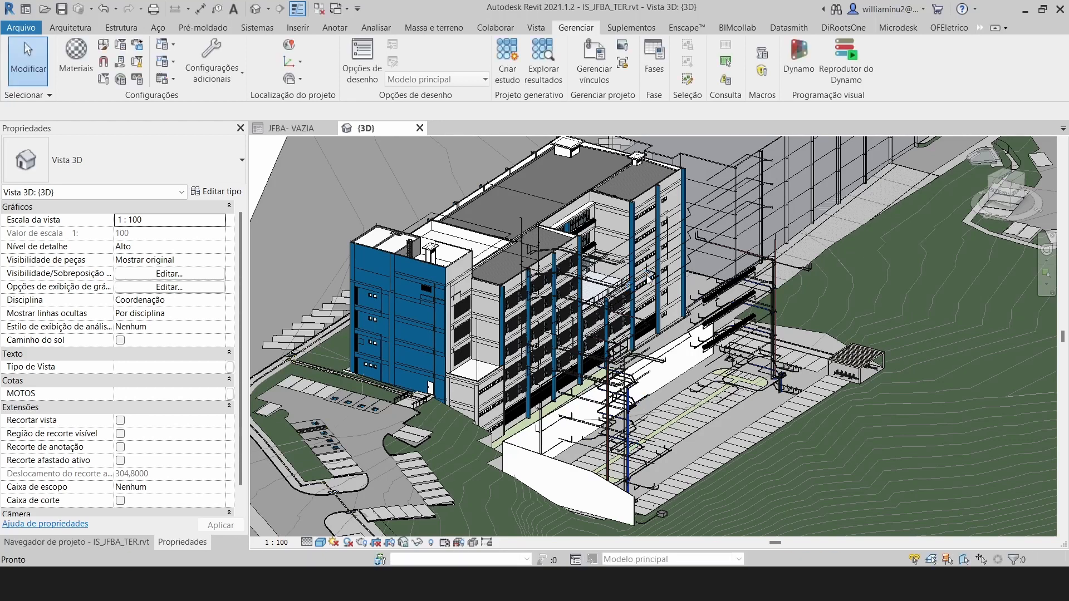
Remove IS_JFBA_HID.rvt from the project's Revit links and confirm the removal.
left_click(590, 80)
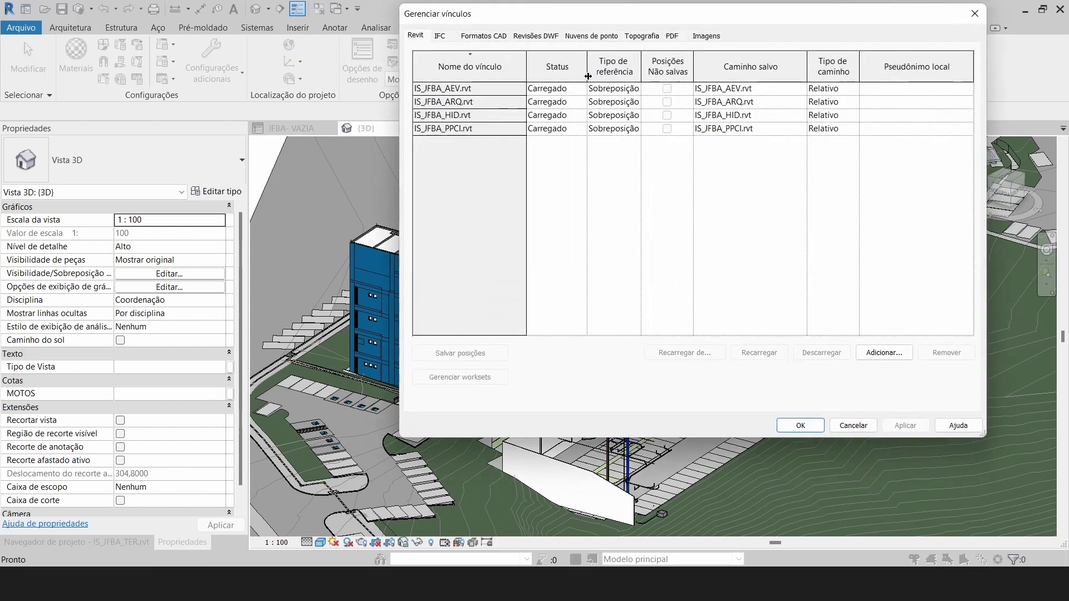
left_click(504, 115)
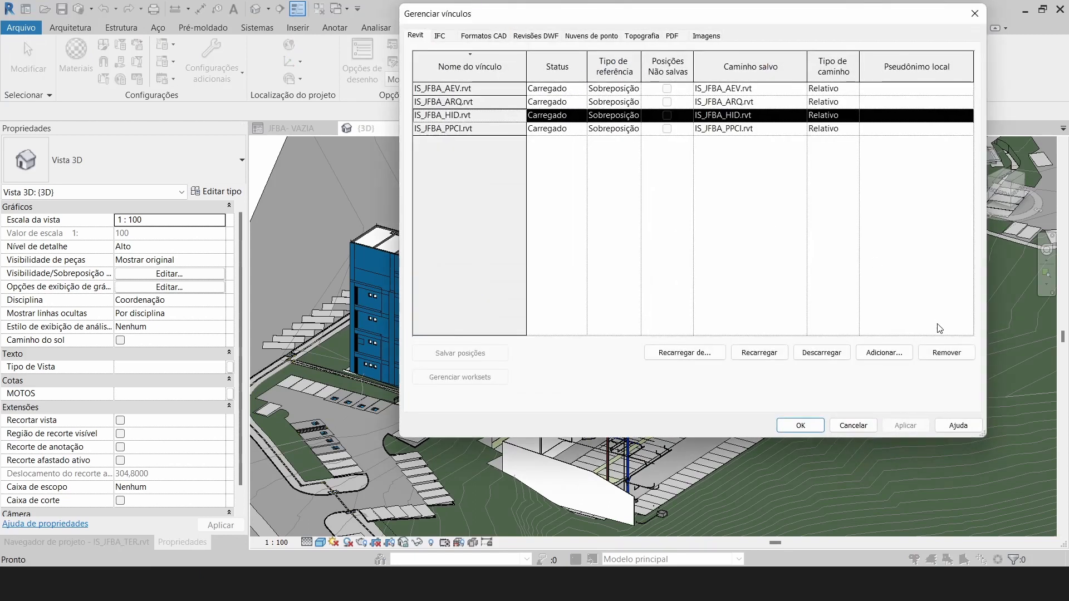
left_click(947, 353)
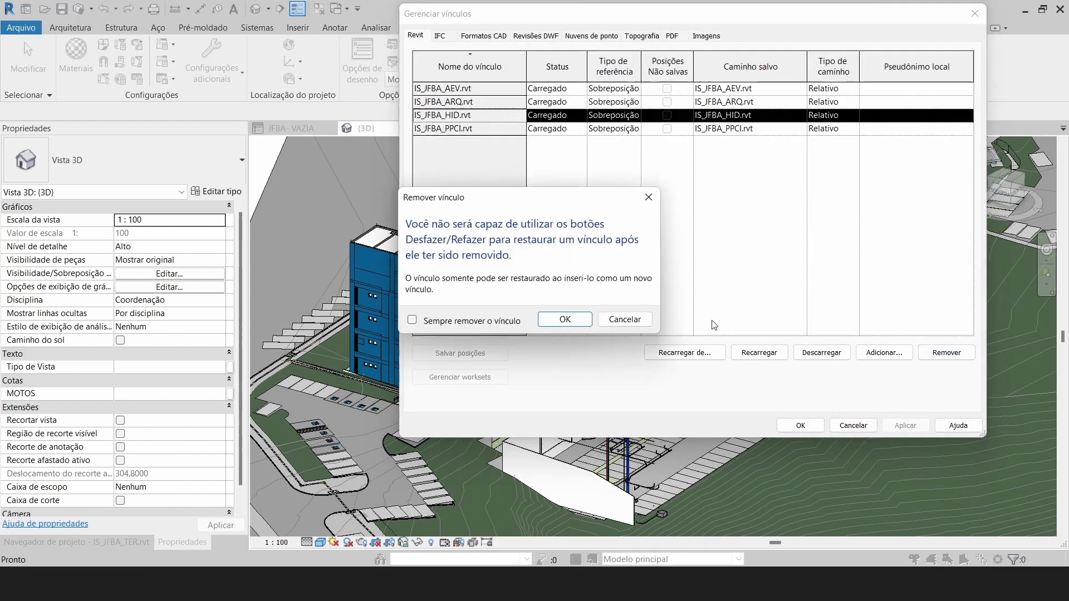
left_click(585, 322)
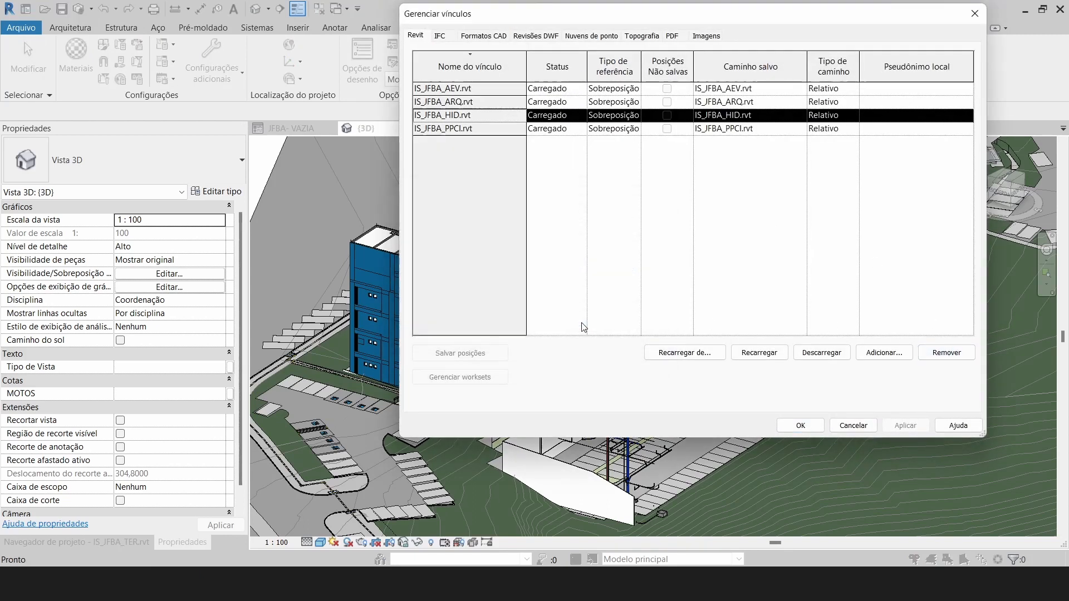
Add IS_JFBA_HID.rvt as a Revit link with positioning Através de coordenadas compartilhadas and dismiss the nested-links notice.
left_click(884, 352)
scroll(689, 305, "down", 1)
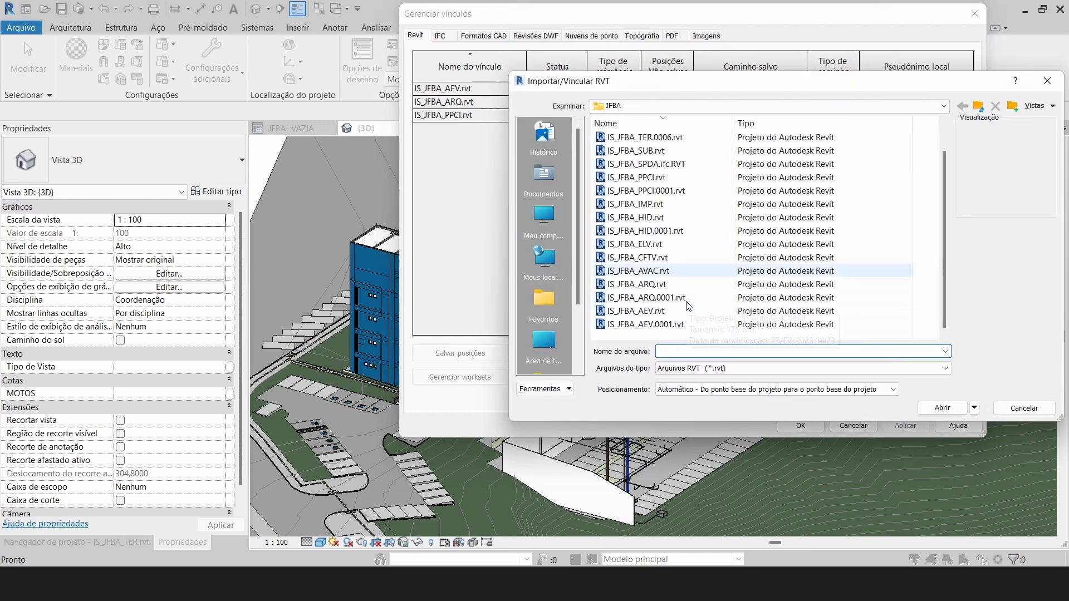
left_click(640, 217)
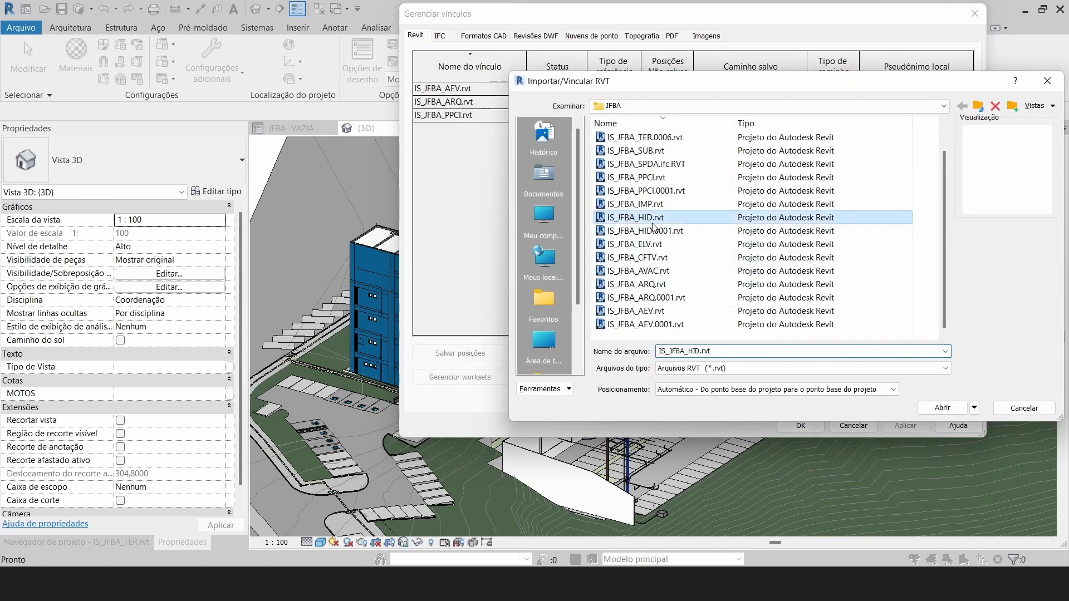
left_click(759, 395)
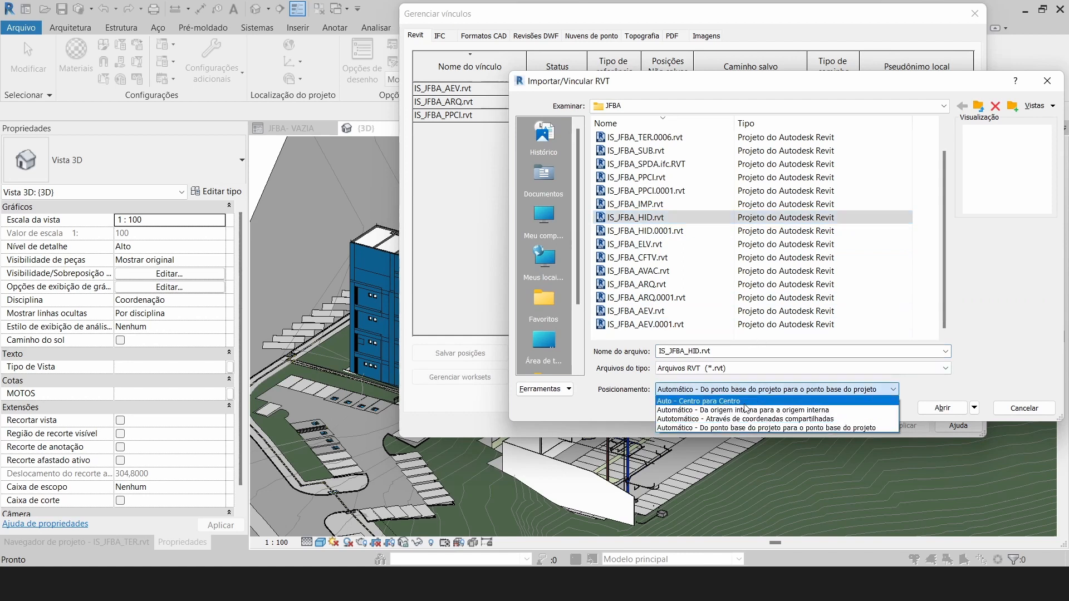
left_click(738, 414)
left_click(926, 414)
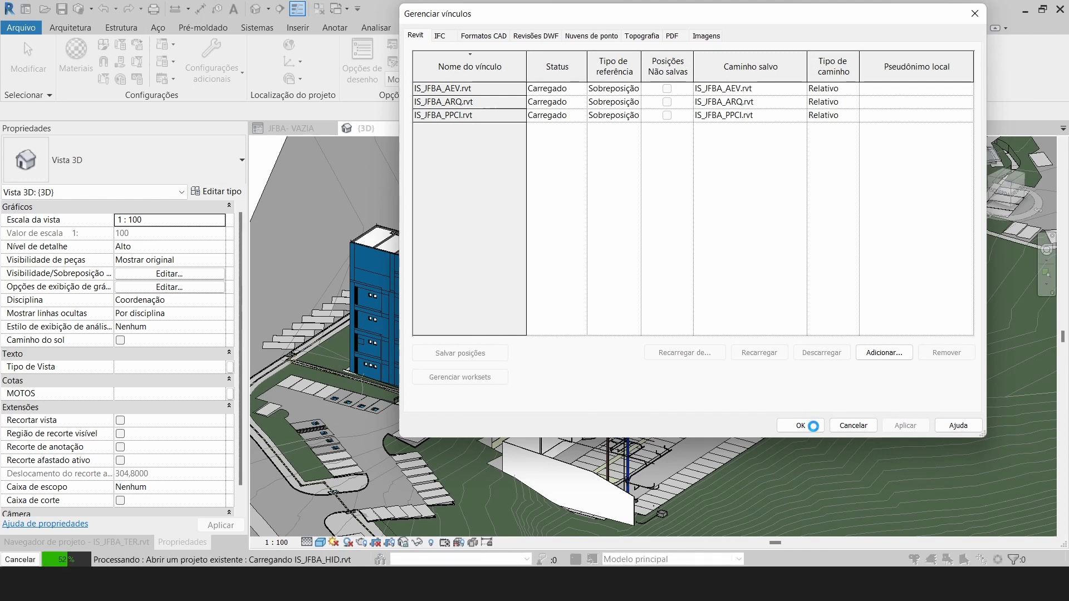
left_click(621, 364)
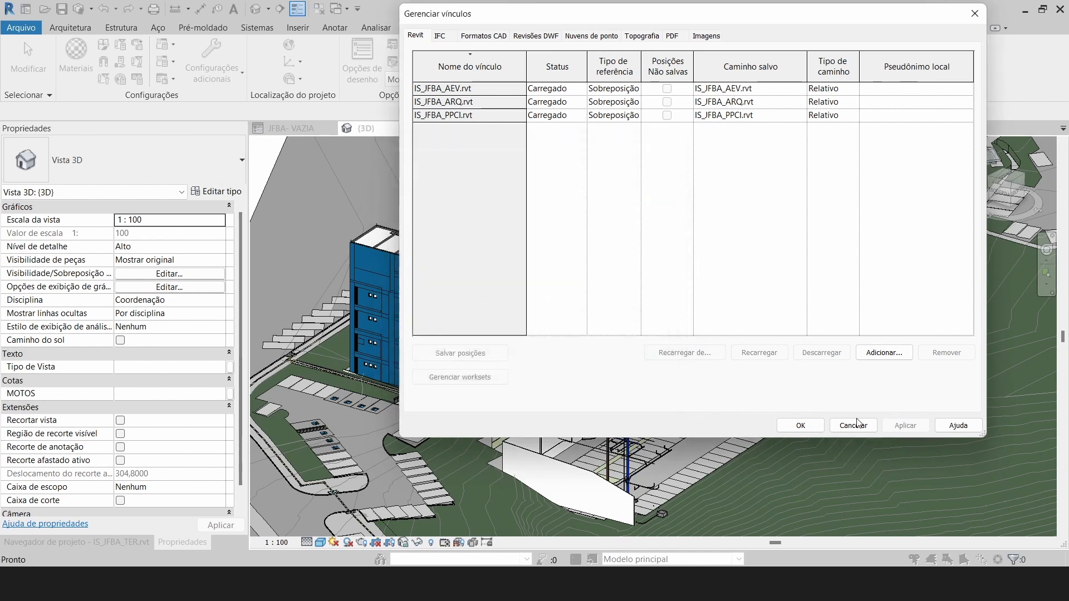
Try placing the HID link at its Interno (atual) site position, and undo the link's insertion.
left_click(808, 426)
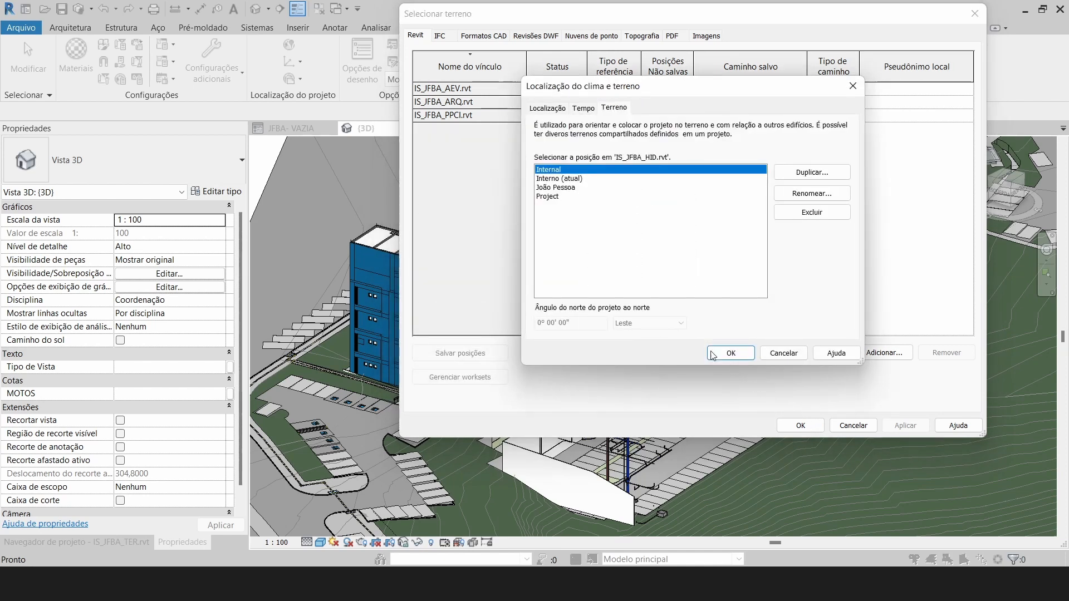
left_click(563, 178)
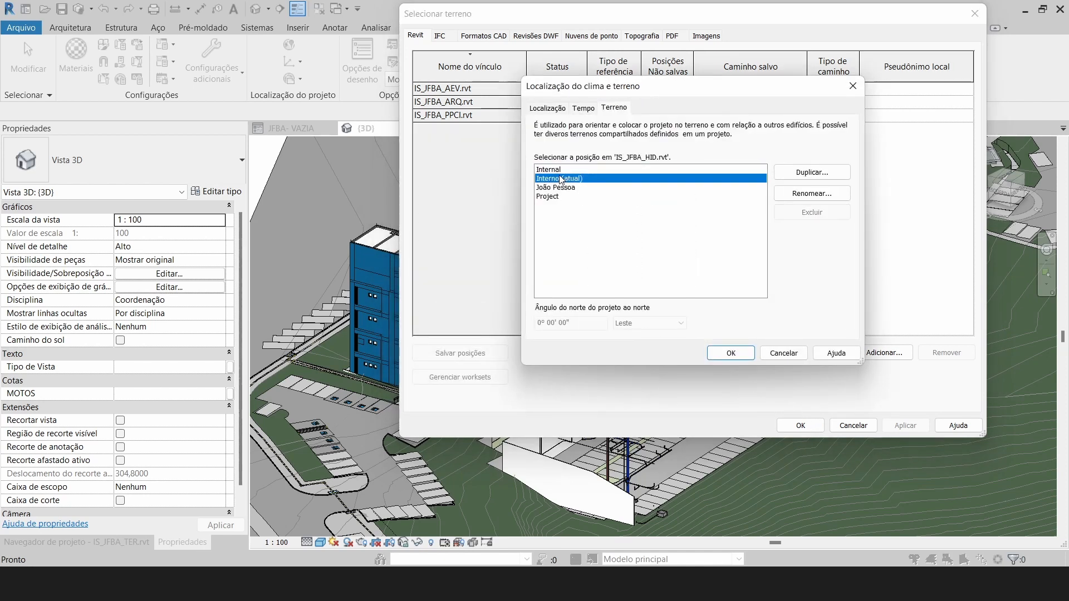
left_click(729, 354)
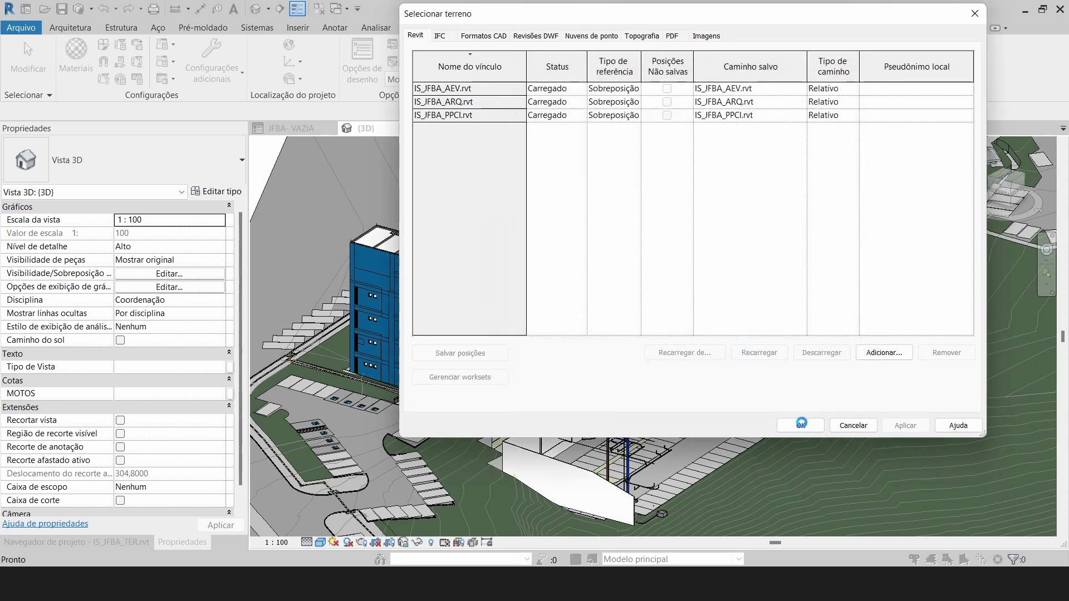
left_click(801, 426)
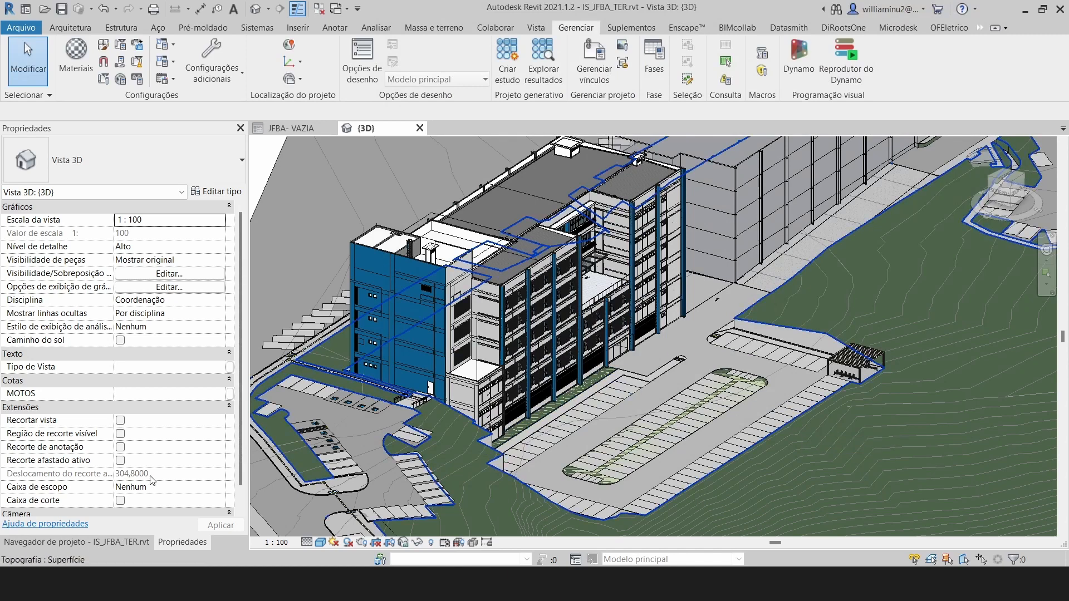
scroll(172, 465, "down", 5)
scroll(171, 466, "down", 3)
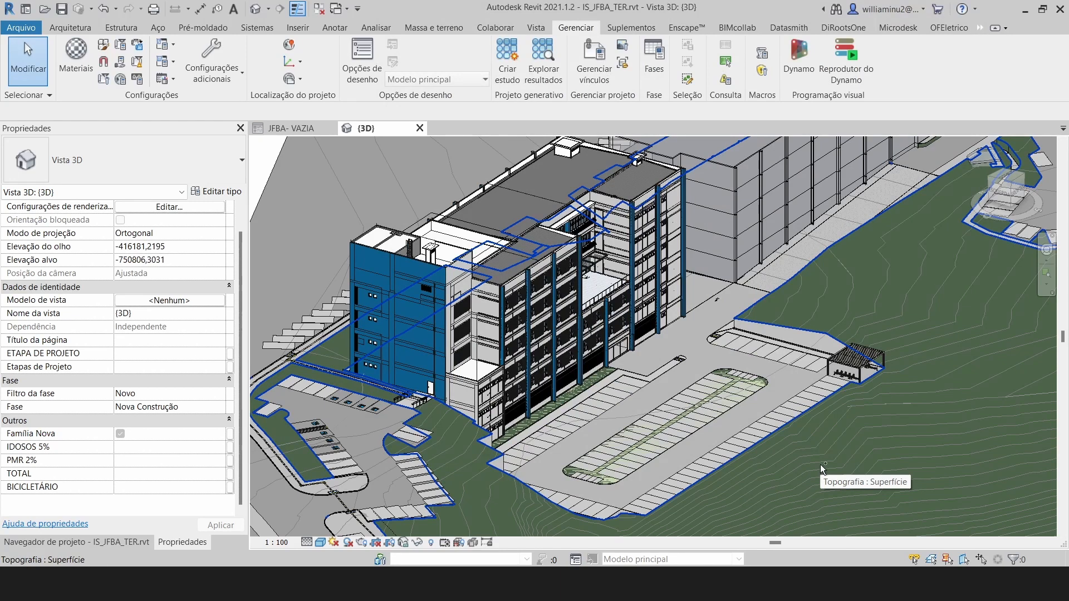
key("ctrl+z")
left_click(567, 317)
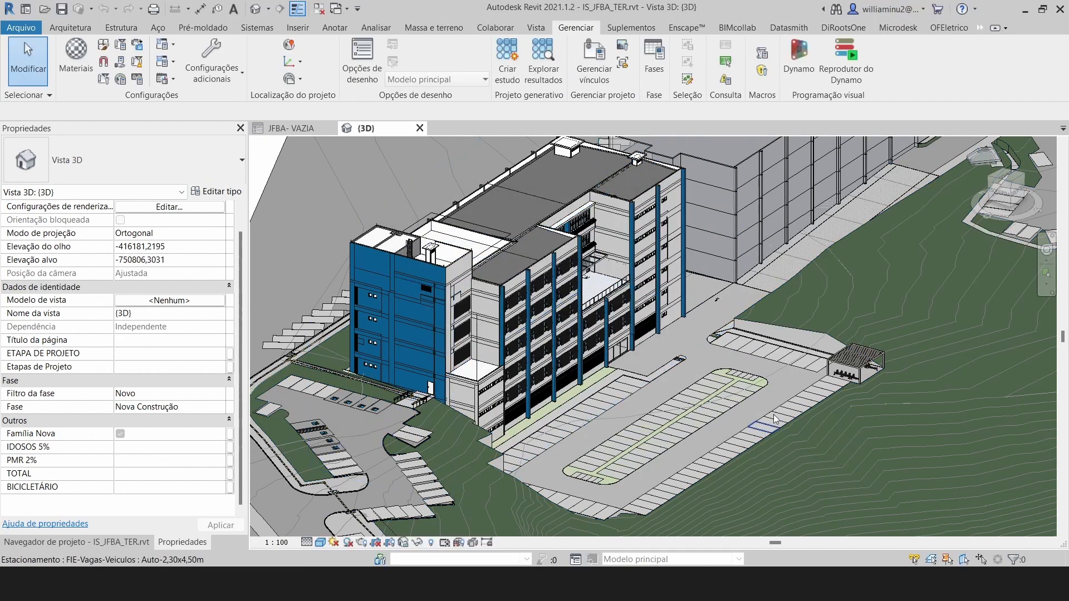
Link IS_JFBA_HID.rvt again by shared coordinates (Através de coordenadas compartilhadas) and close the nested-links notice.
left_click(594, 61)
left_click(884, 352)
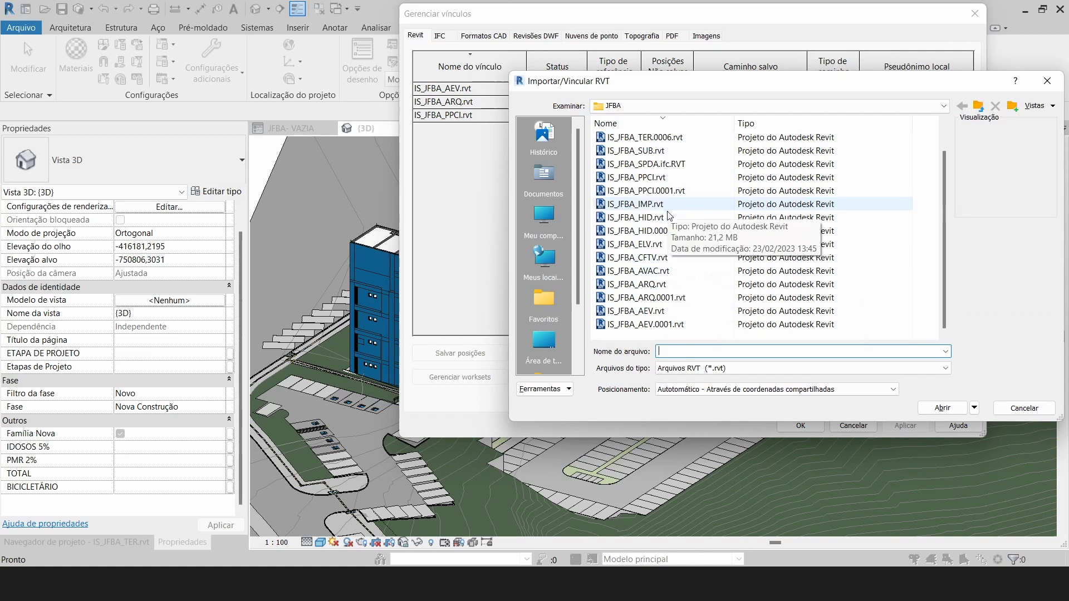
left_click(646, 217)
left_click(646, 217)
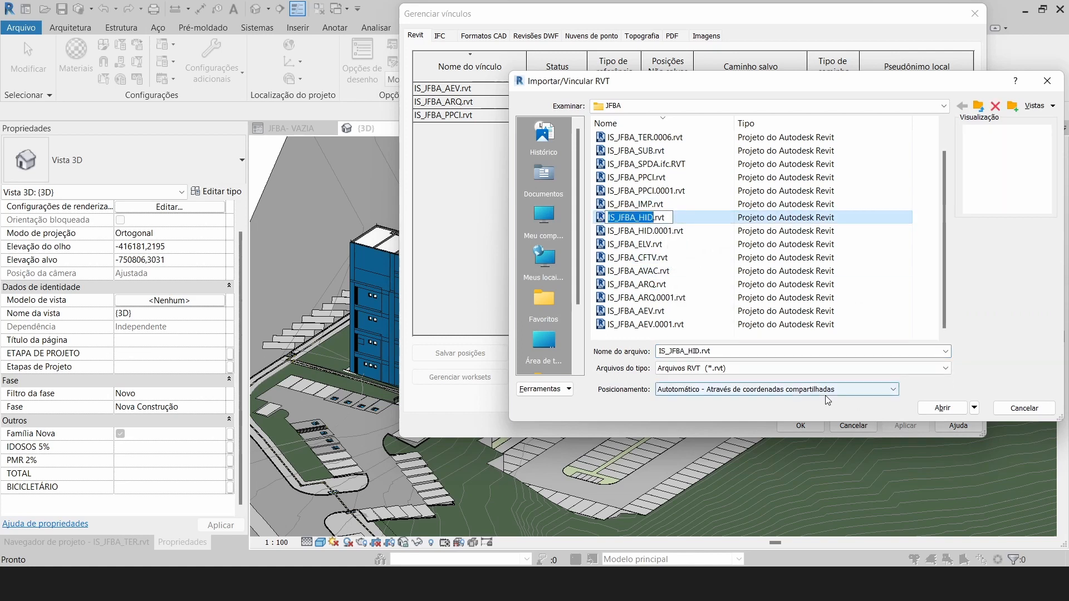
left_click(951, 410)
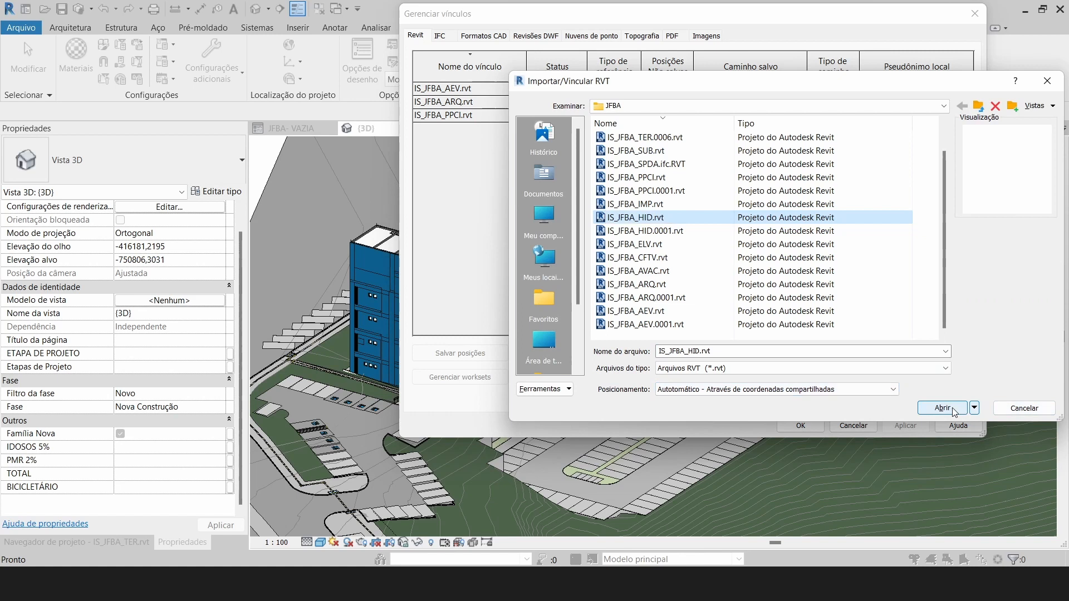
left_click(953, 411)
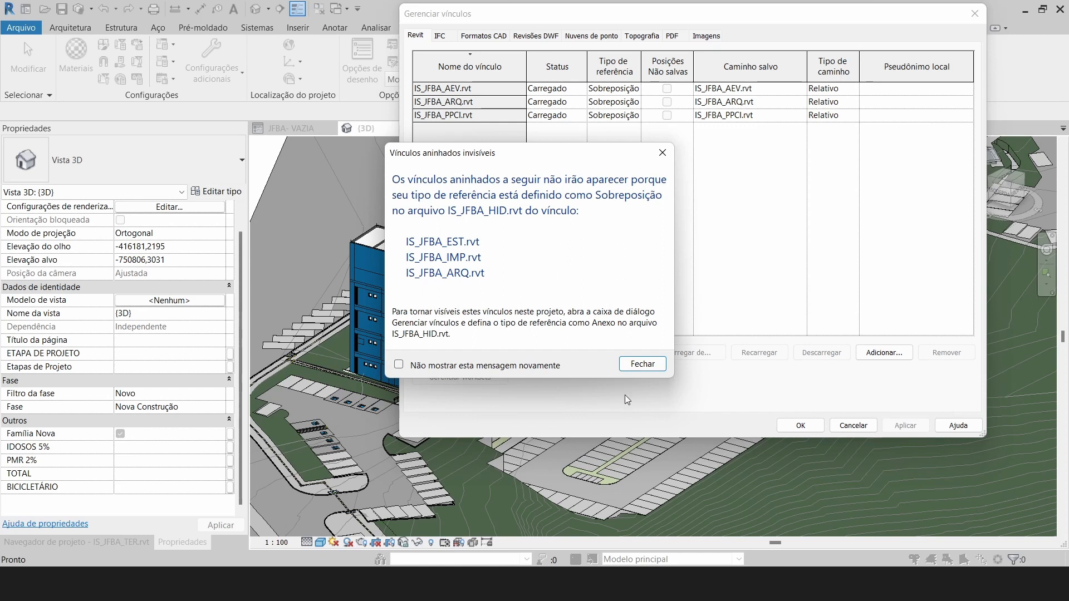
left_click(642, 364)
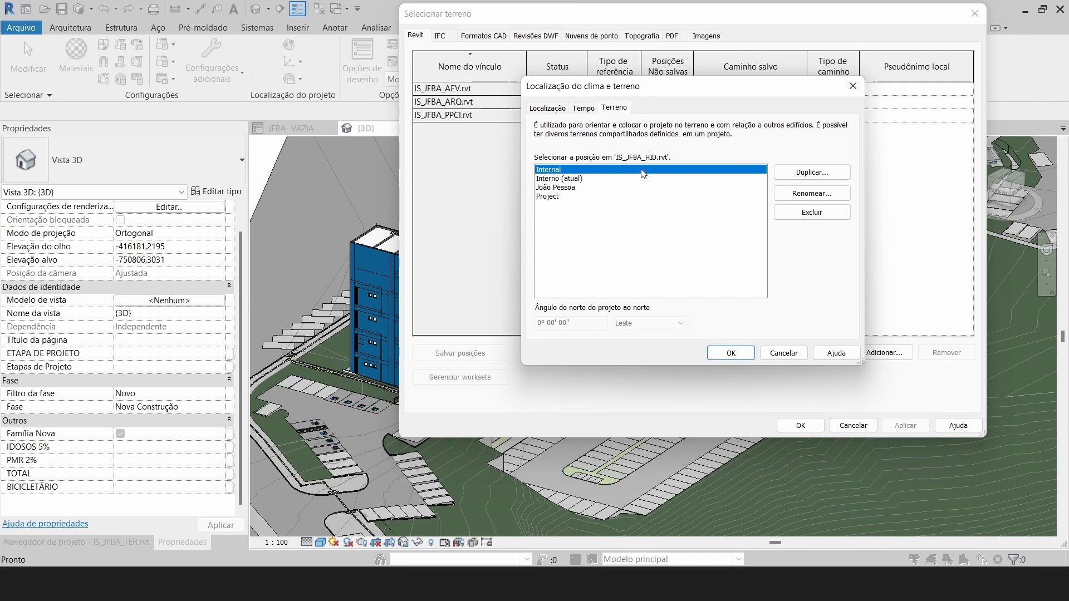
Place the HID link at its Internal site position, confirm the link changes and select the placed model.
left_click(731, 354)
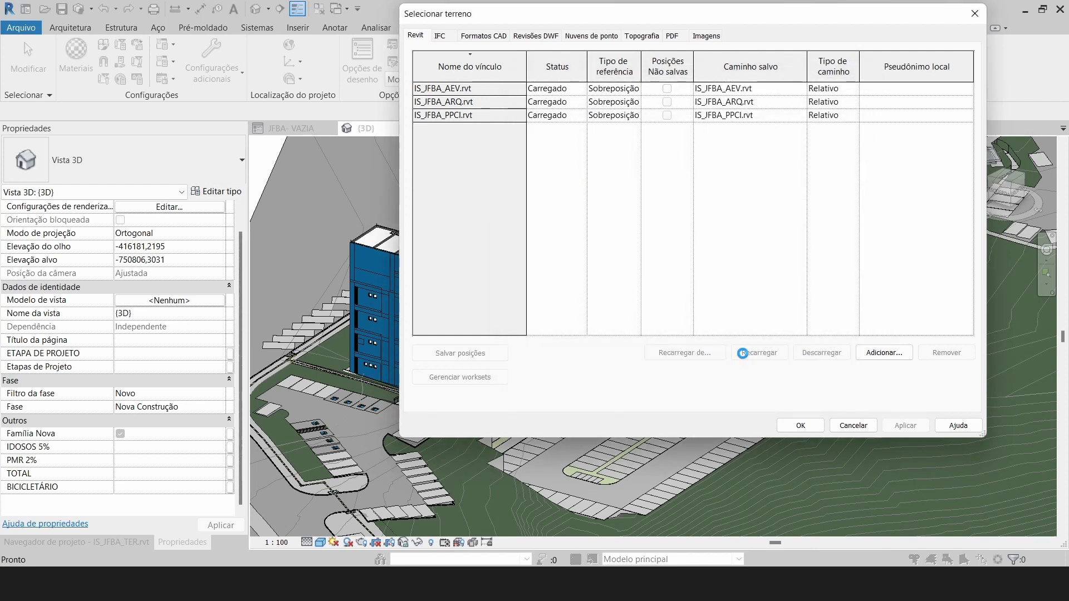
left_click(815, 426)
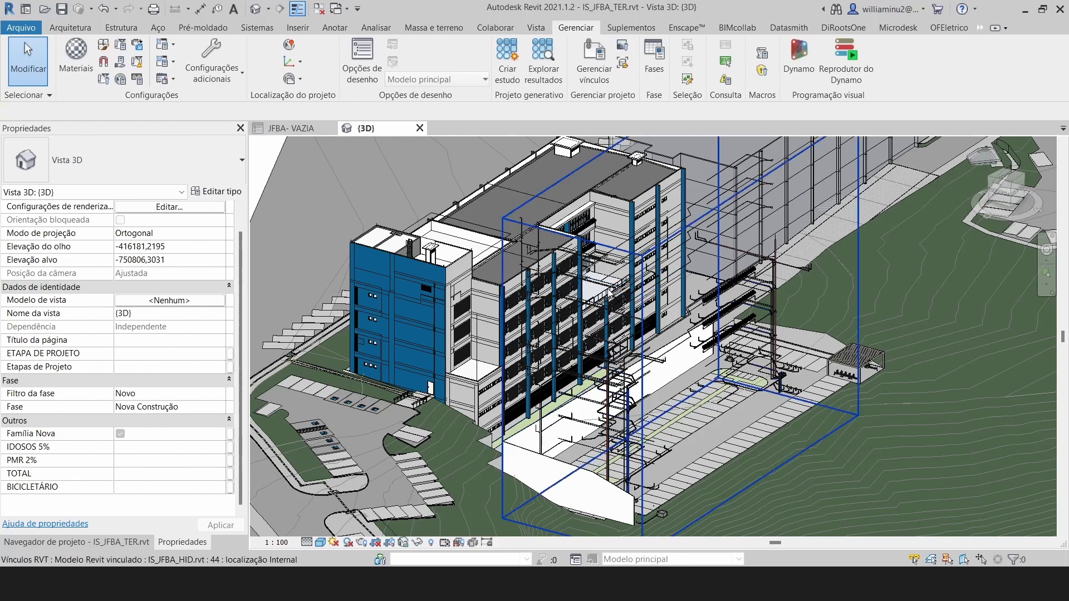
left_click(599, 298)
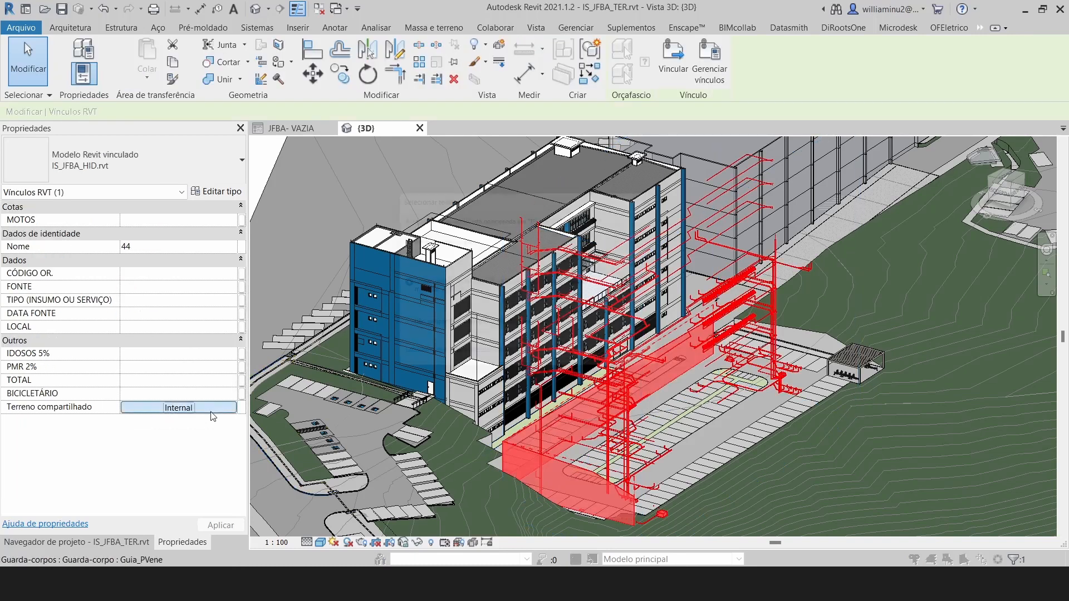
Examine the site positions stored in the linked IS_JFBA_HID.rvt, including Internal, Interno (atual), João Pessoa and Project, and cancel the site selection.
left_click(214, 408)
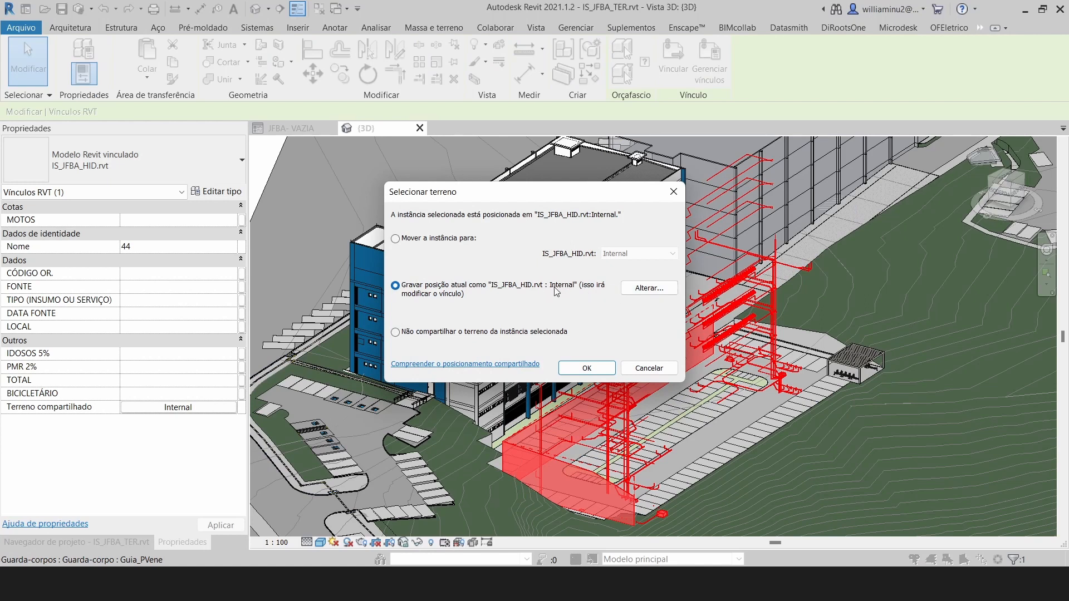
left_click(650, 288)
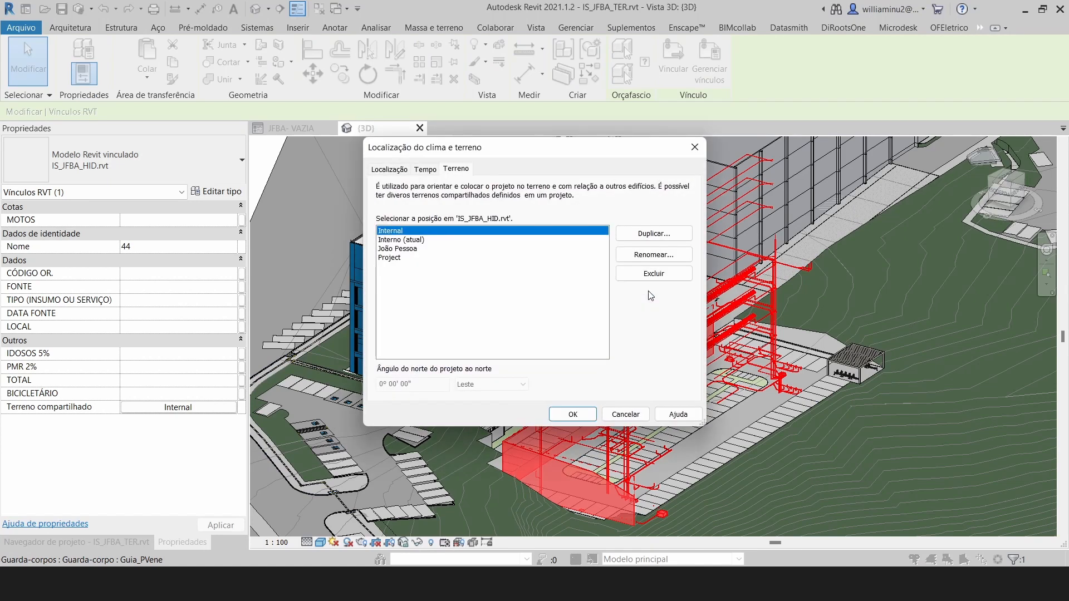
left_click(415, 241)
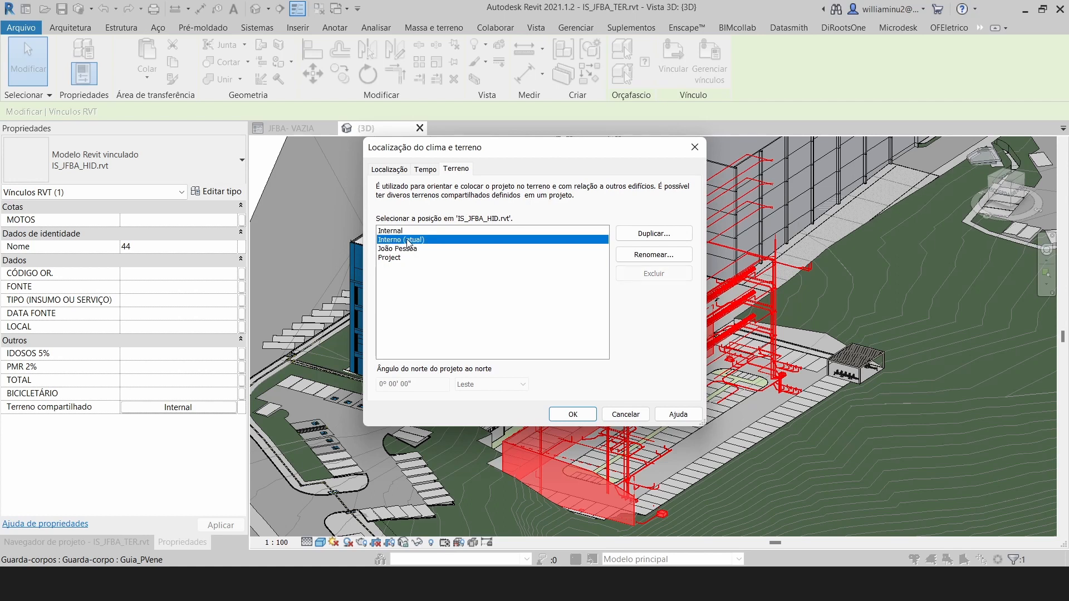
left_click(402, 231)
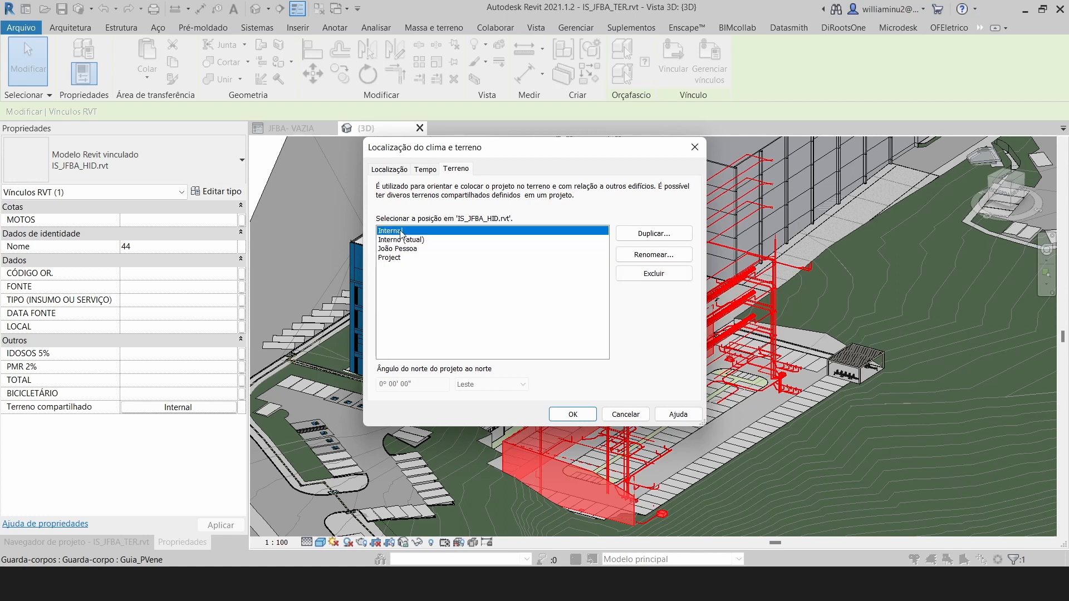
left_click(400, 240)
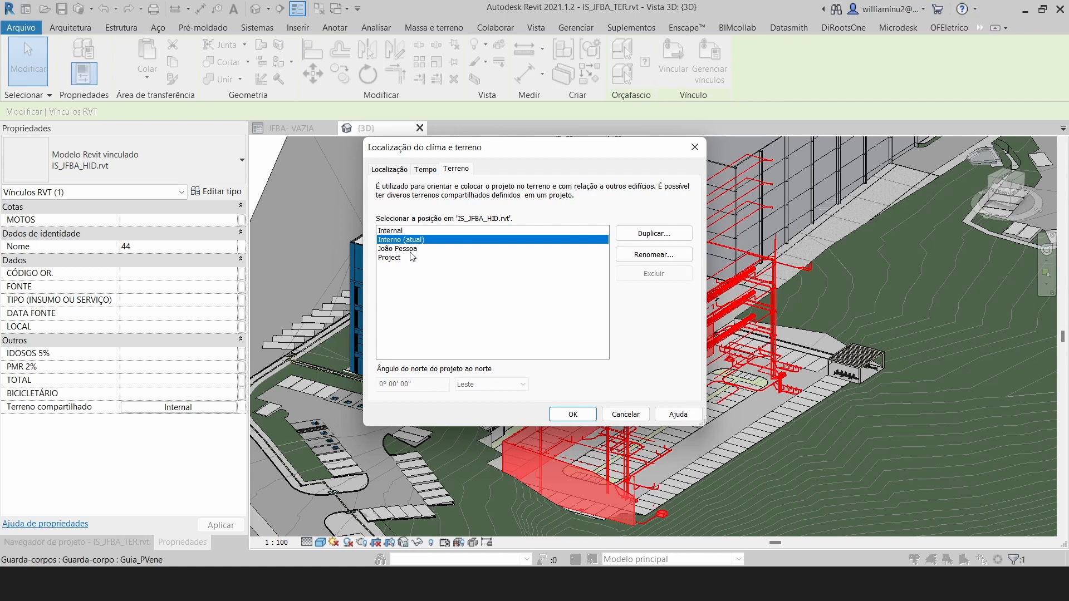
left_click(410, 250)
left_click(407, 242)
left_click(407, 258)
left_click(409, 250)
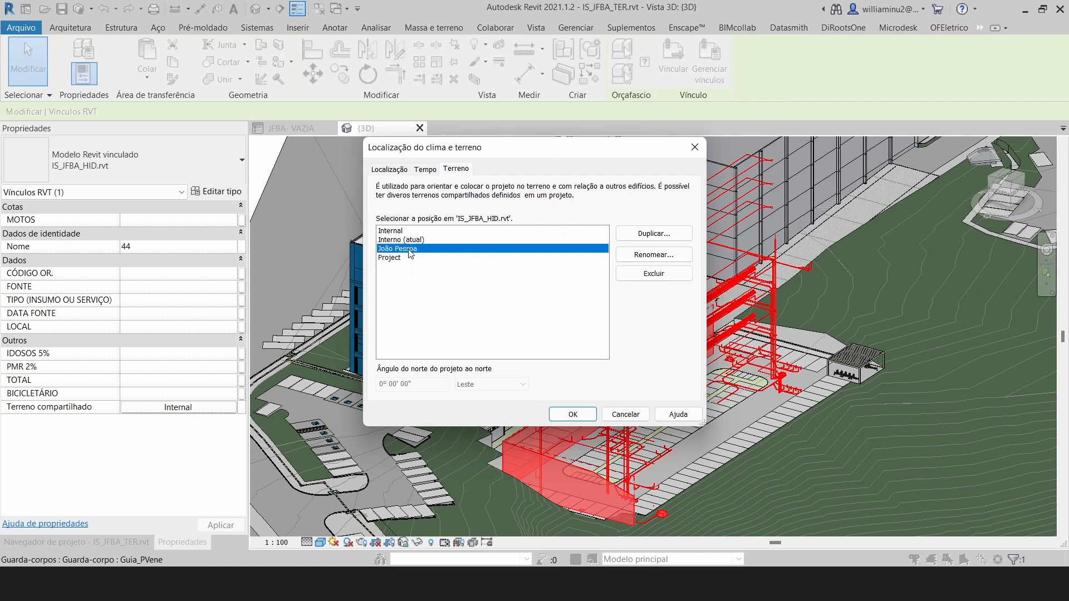
left_click(636, 417)
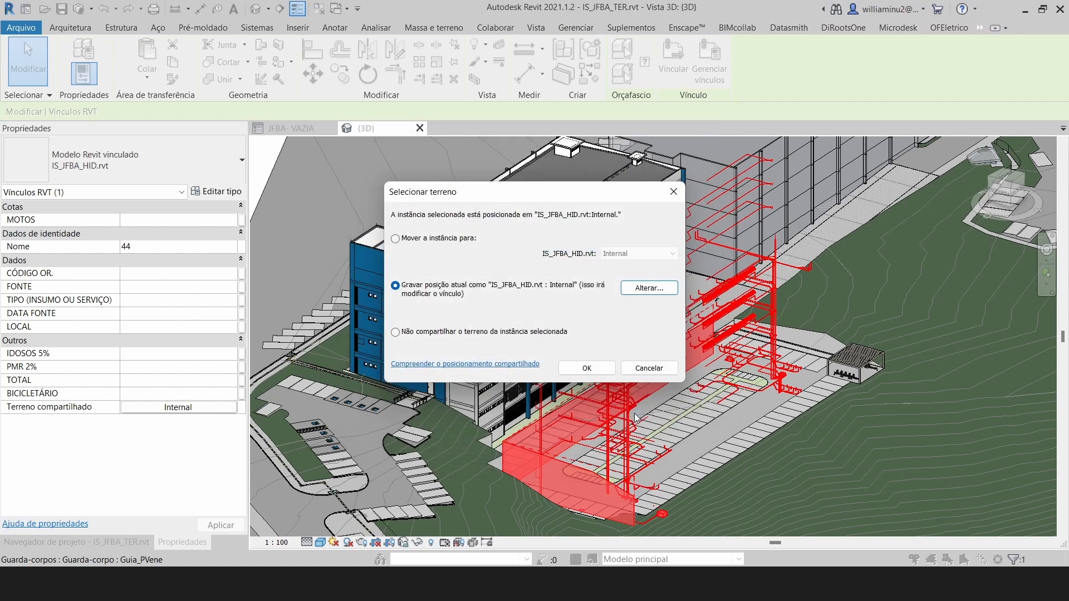
left_click(650, 369)
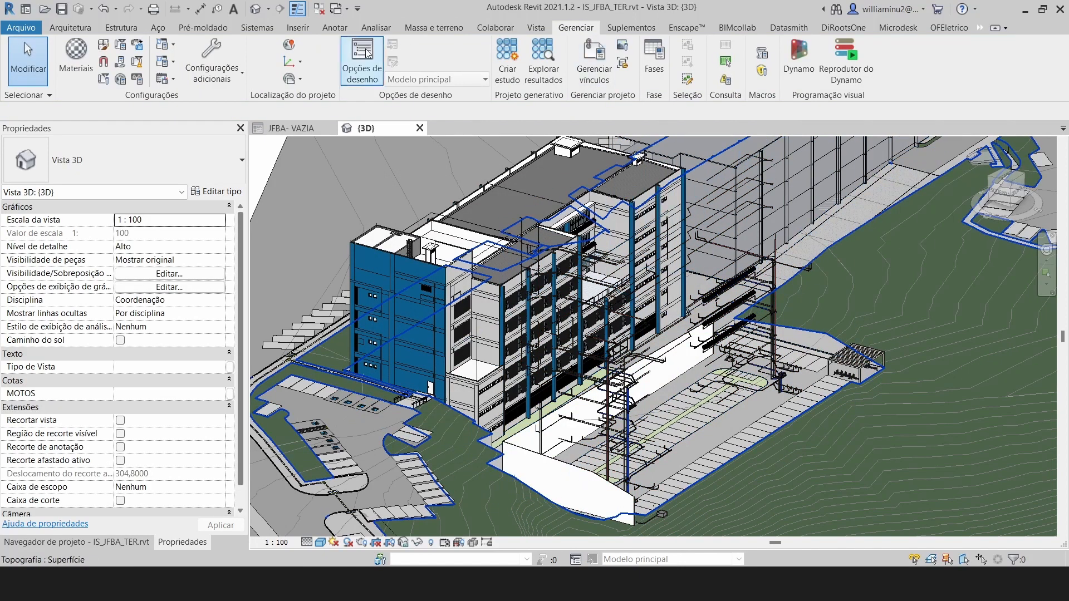
Check which sites are defined in the host terrain project's location settings and cancel out of them.
left_click(288, 45)
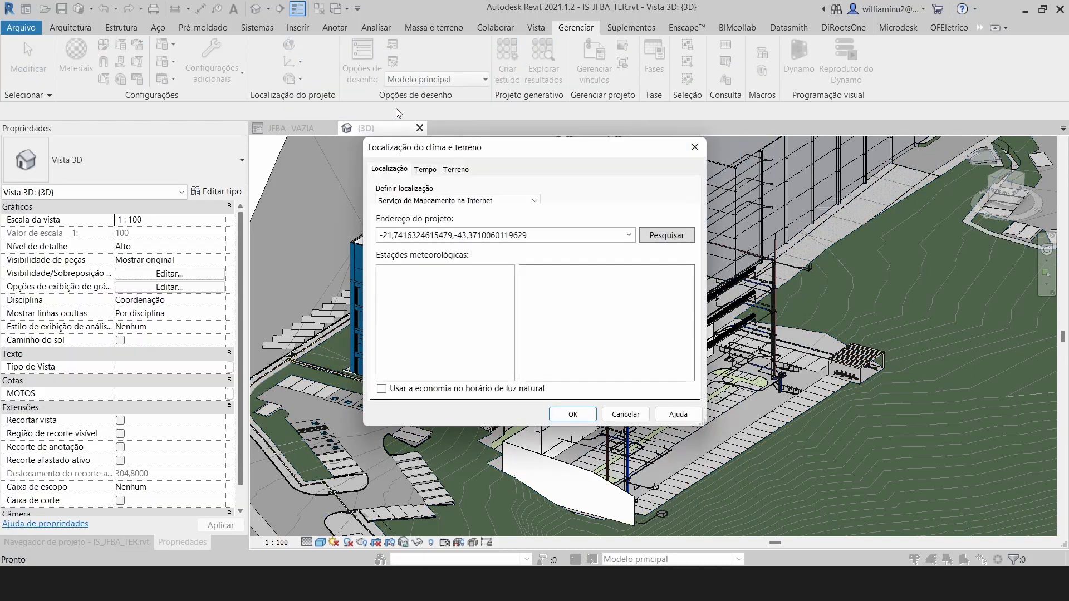
left_click(466, 174)
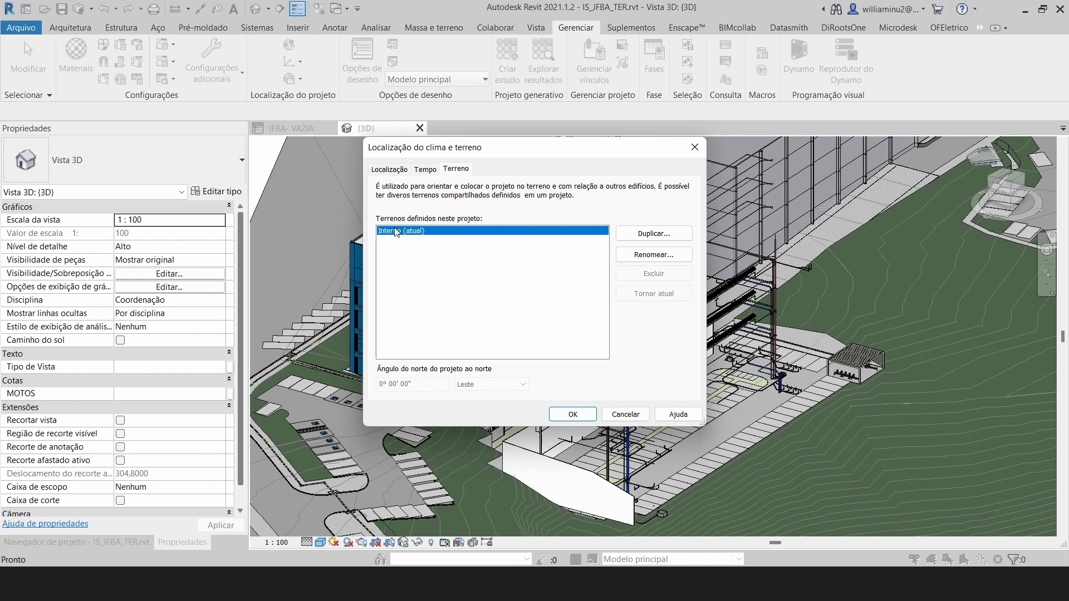
left_click(623, 415)
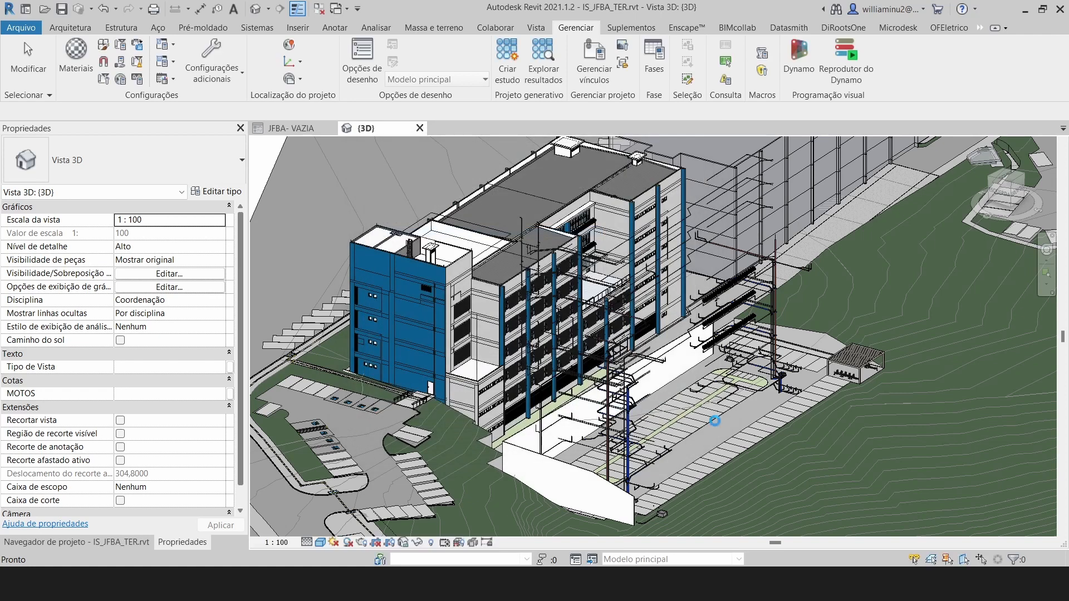
scroll(715, 421, "down", 2)
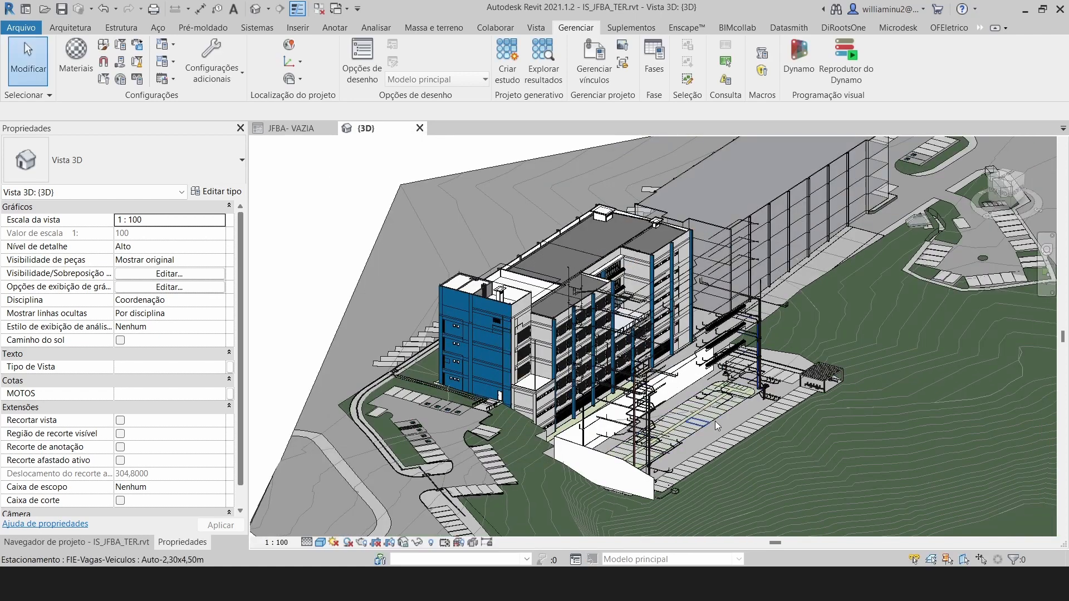